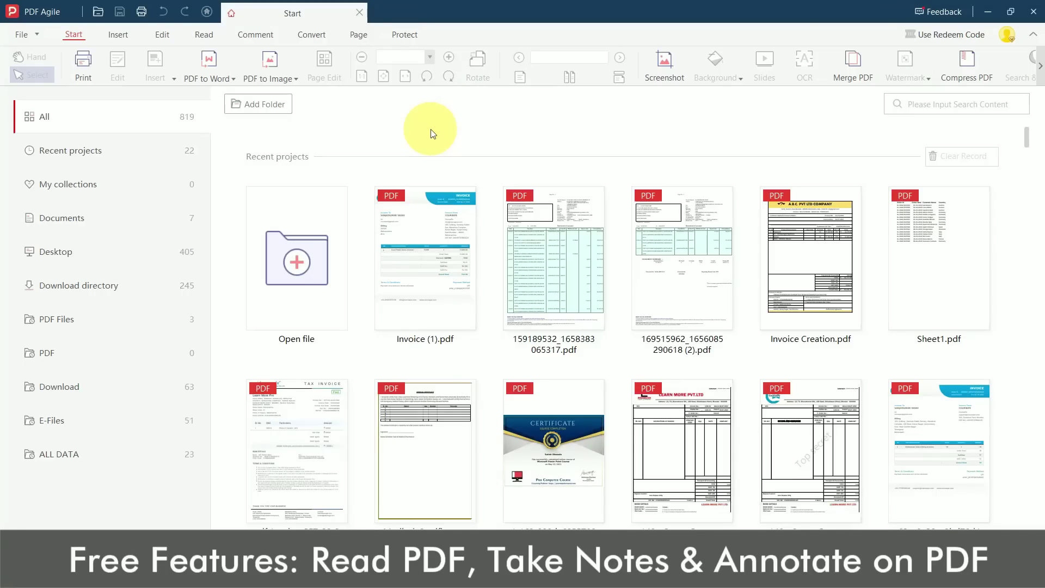
Open Invoice (1).pdf and preview it in Full Screen Mode and as Slides
{"action": "left_click", "coordinate": [433, 261]}
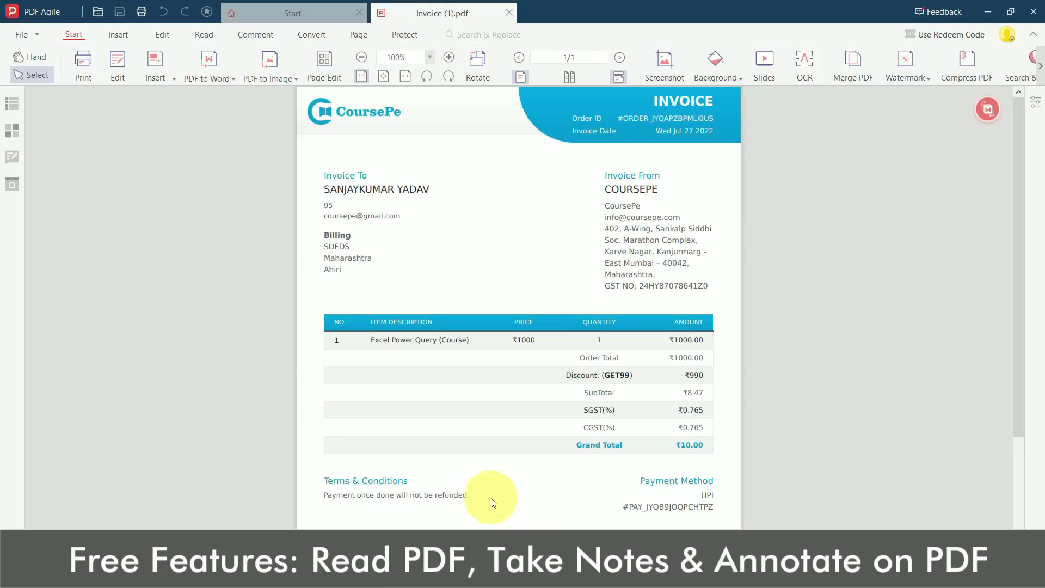
{"action": "left_click", "coordinate": [208, 32]}
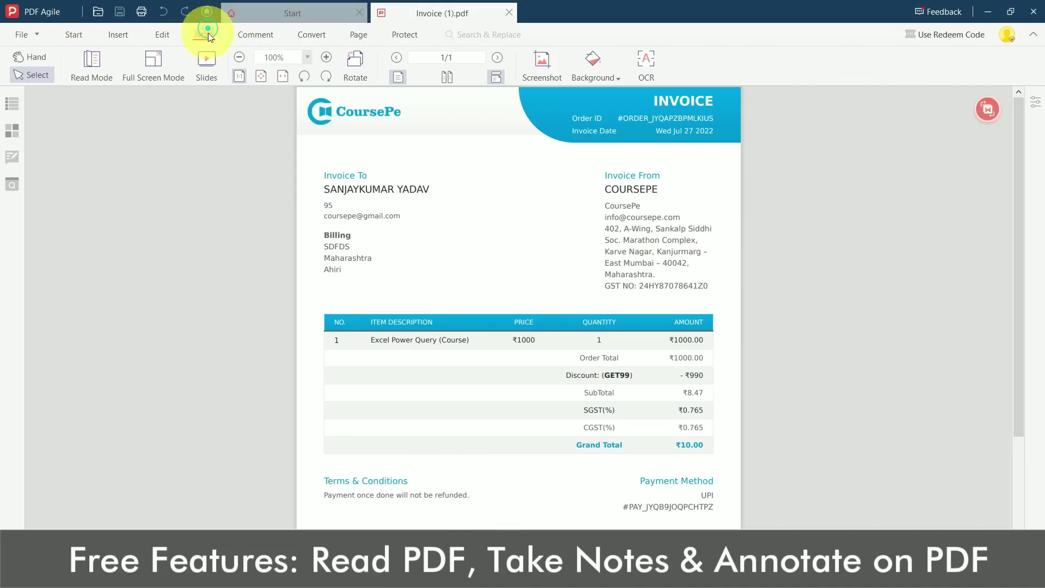
{"action": "left_click", "coordinate": [166, 67]}
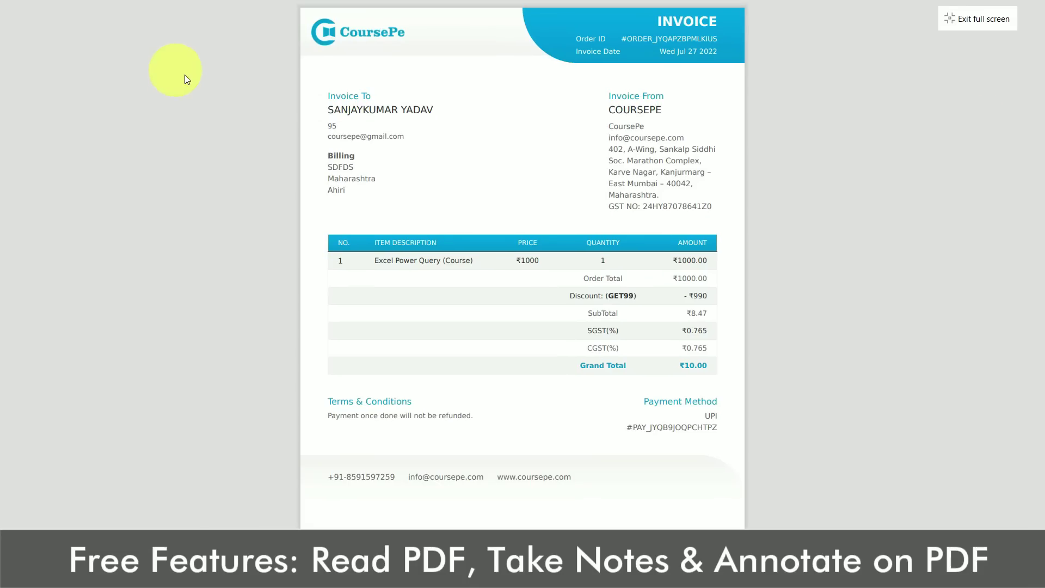
{"action": "key", "text": "Escape"}
{"action": "left_click", "coordinate": [201, 76]}
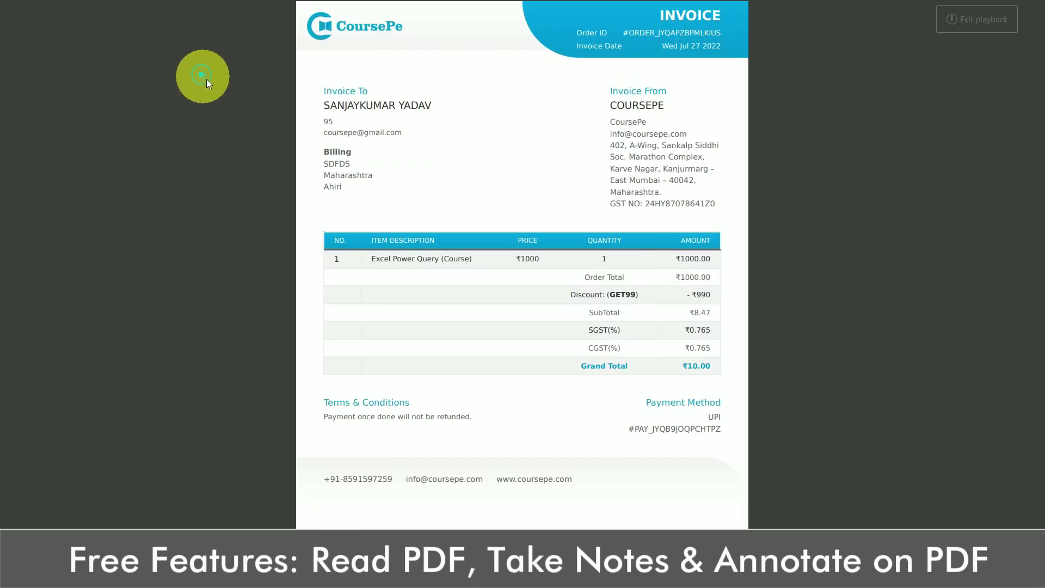
{"action": "key", "text": "Escape"}
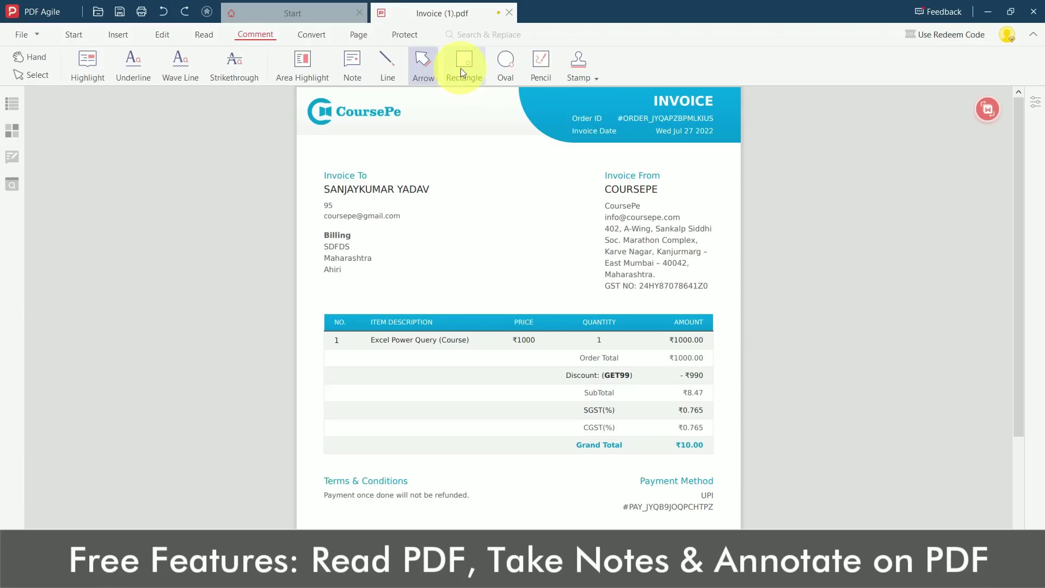
Box the Invoice From details with a rectangle annotation and draw an arrow on the invoice
{"action": "left_click", "coordinate": [464, 65]}
{"action": "left_click_drag", "start_coordinate": [590, 162], "coordinate": [718, 299]}
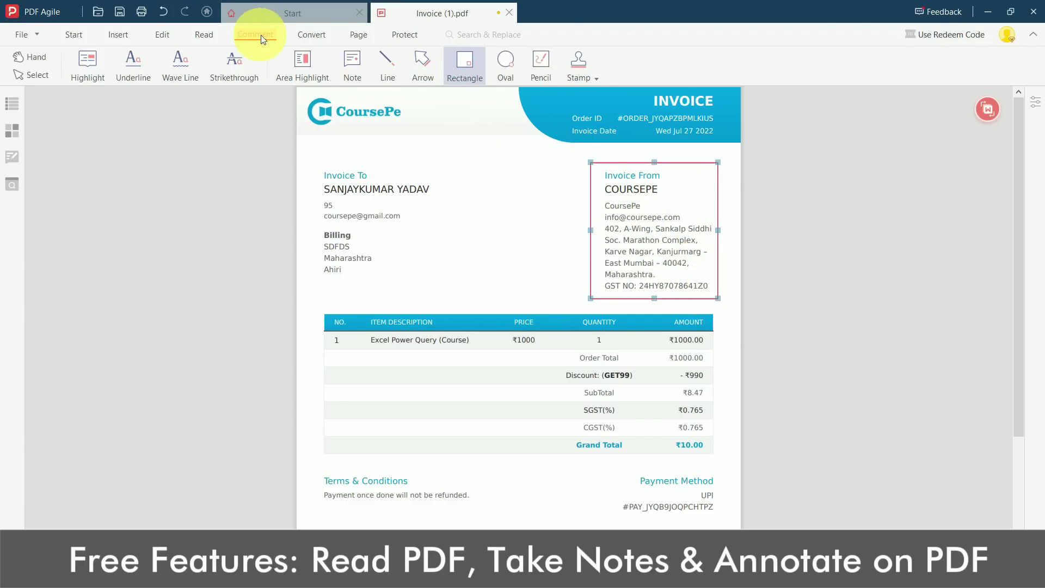
{"action": "left_click", "coordinate": [417, 71]}
{"action": "left_click_drag", "start_coordinate": [495, 141], "coordinate": [582, 210]}
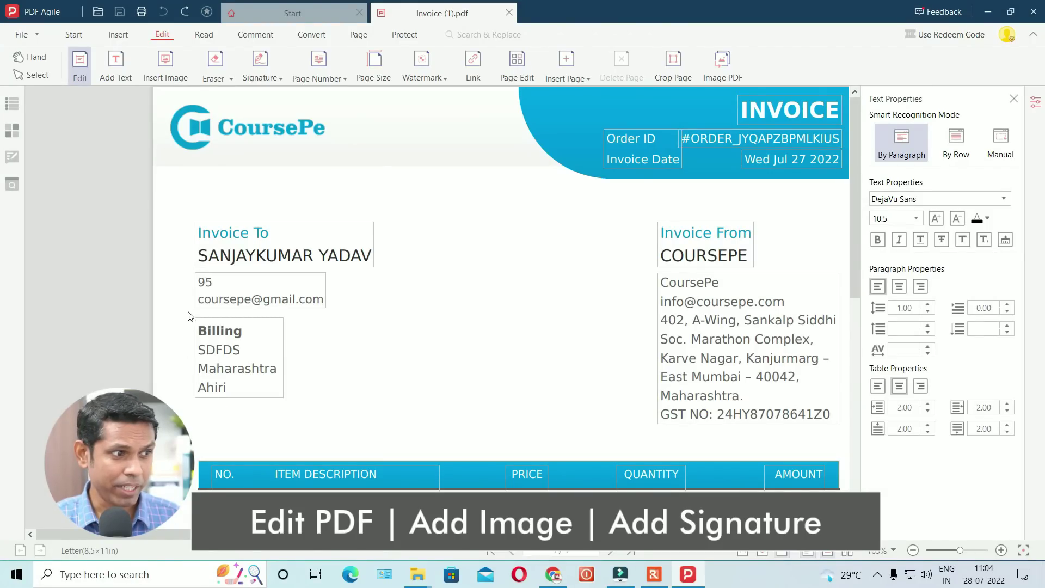
Delete the Billing text block and insert the logo for watermark (1) image, resized below the customer details
{"action": "key", "text": "ctrl+a"}
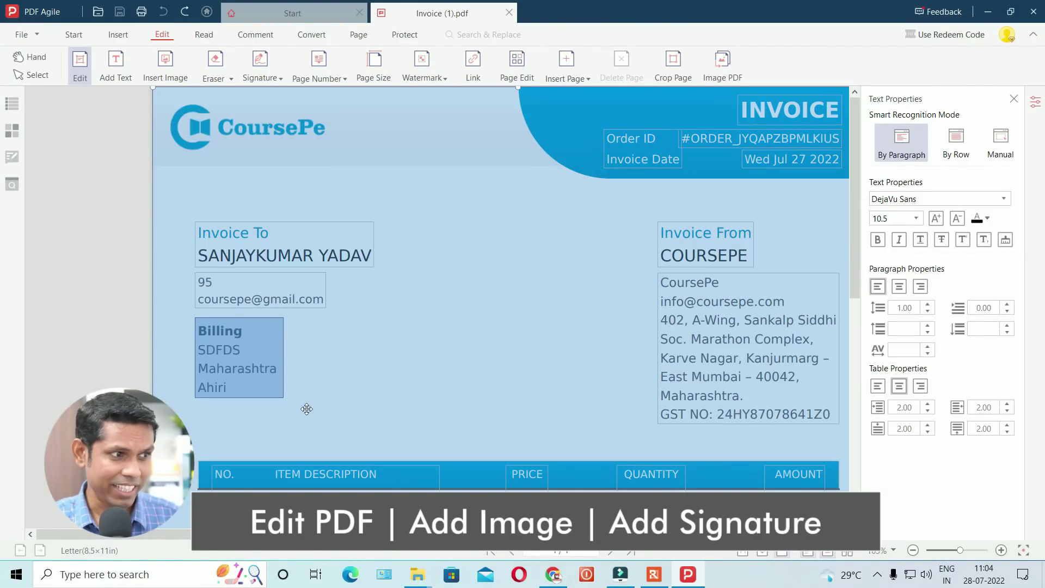
{"action": "key", "text": "Delete"}
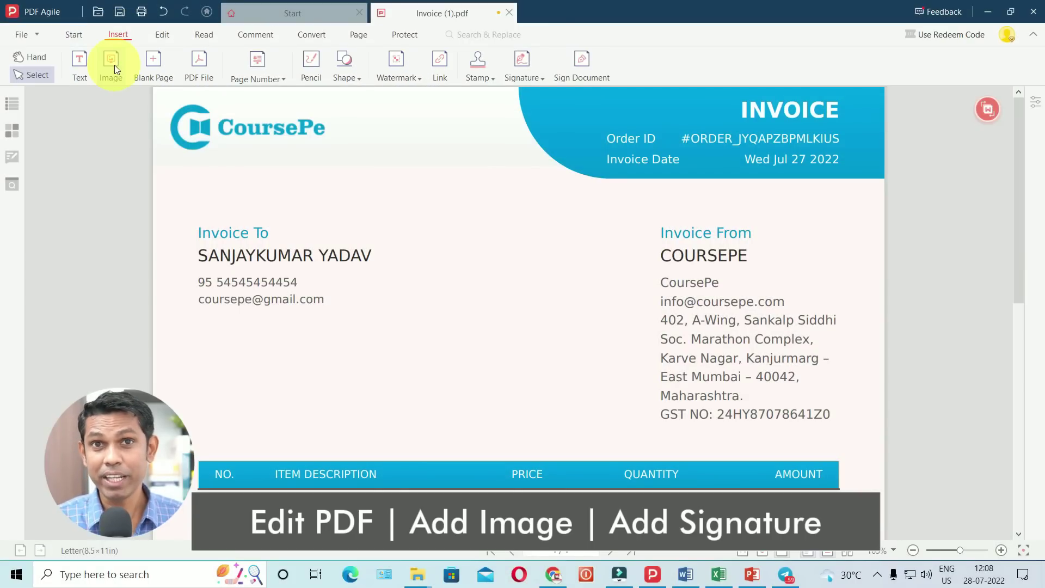
{"action": "left_click", "coordinate": [114, 64]}
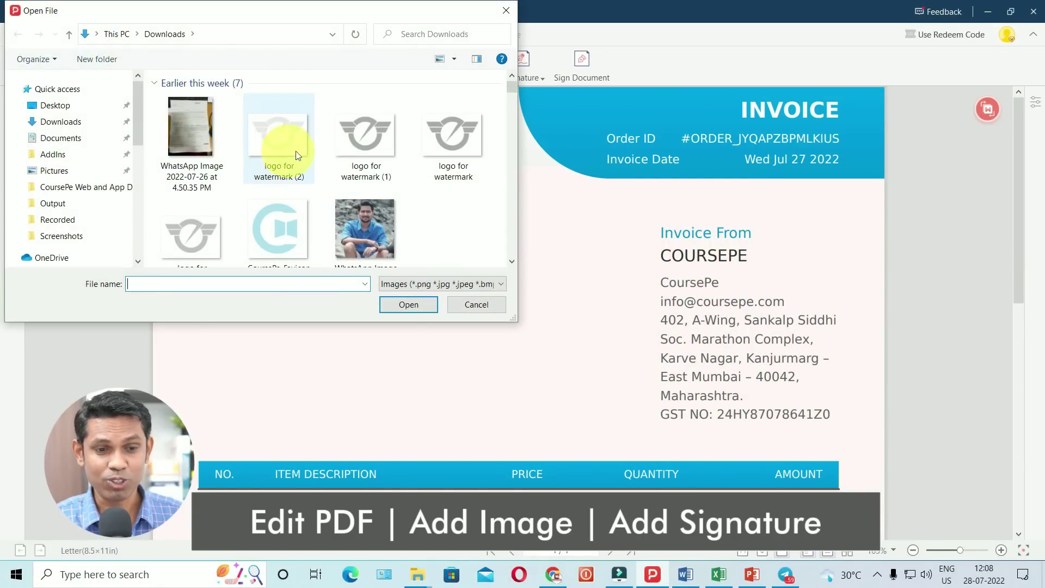
{"action": "left_click", "coordinate": [394, 172]}
{"action": "left_click", "coordinate": [408, 300]}
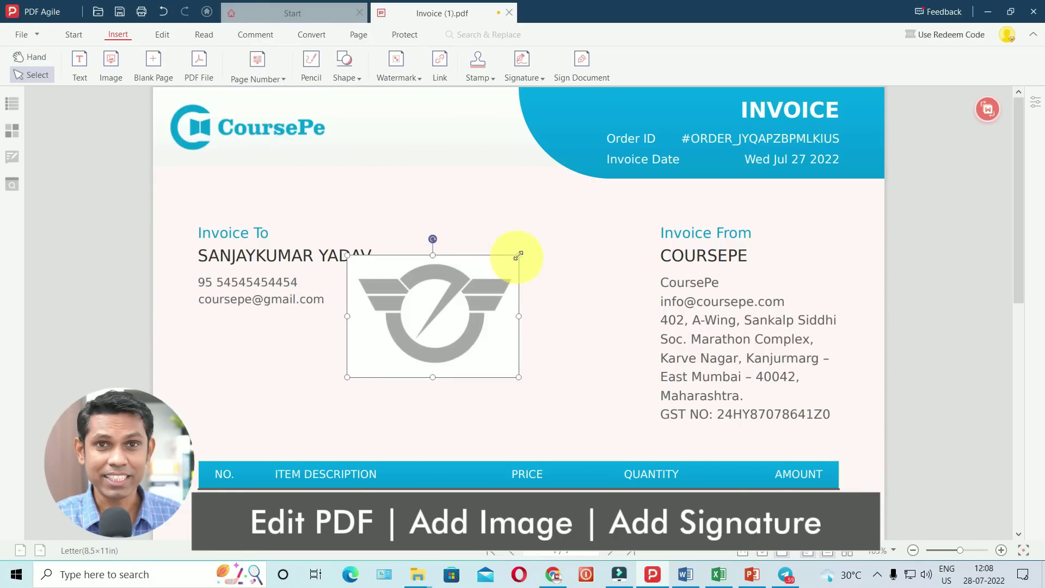
{"action": "left_click_drag", "start_coordinate": [518, 255], "coordinate": [444, 308]}
{"action": "mouse_move", "coordinate": [423, 330]}
{"action": "left_mouse_down"}
{"action": "mouse_move", "coordinate": [269, 386]}
{"action": "mouse_move", "coordinate": [273, 353]}
{"action": "left_mouse_up"}
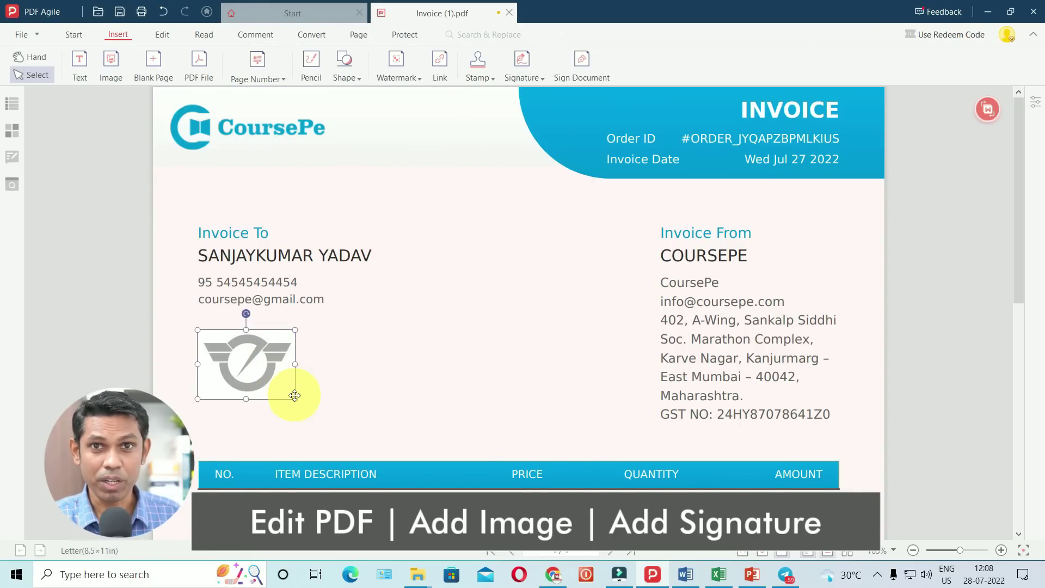
{"action": "left_click_drag", "start_coordinate": [346, 437], "coordinate": [346, 436]}
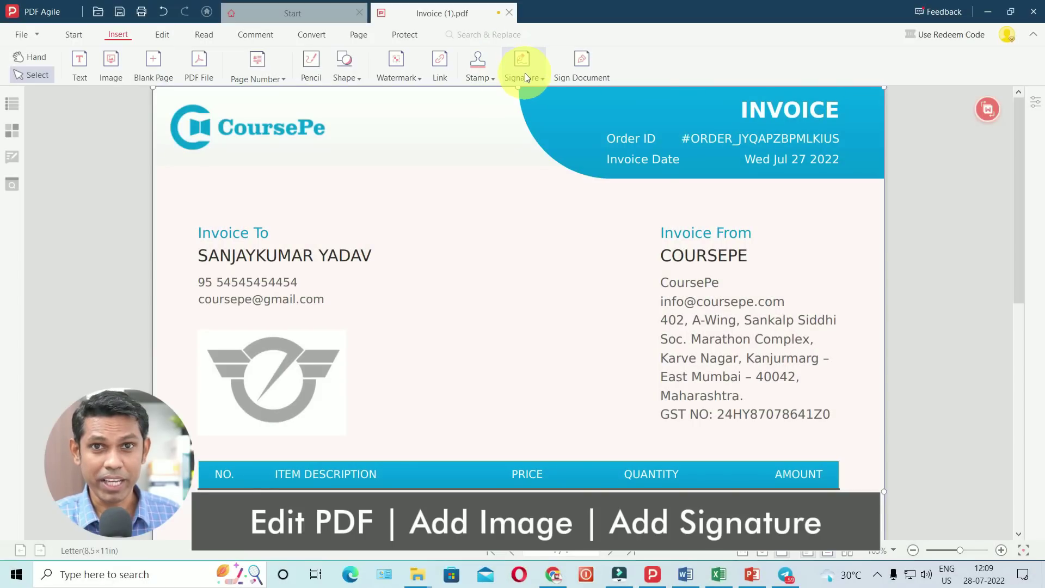
Create a handwritten signature with an underline stroke and place it on the invoice page
{"action": "left_click", "coordinate": [525, 73]}
{"action": "left_click", "coordinate": [560, 147]}
{"action": "mouse_move", "coordinate": [389, 214]}
{"action": "left_mouse_down"}
{"action": "mouse_move", "coordinate": [446, 253]}
{"action": "mouse_move", "coordinate": [578, 240]}
{"action": "left_mouse_up"}
{"action": "left_click_drag", "start_coordinate": [394, 316], "coordinate": [599, 265]}
{"action": "left_click", "coordinate": [673, 408]}
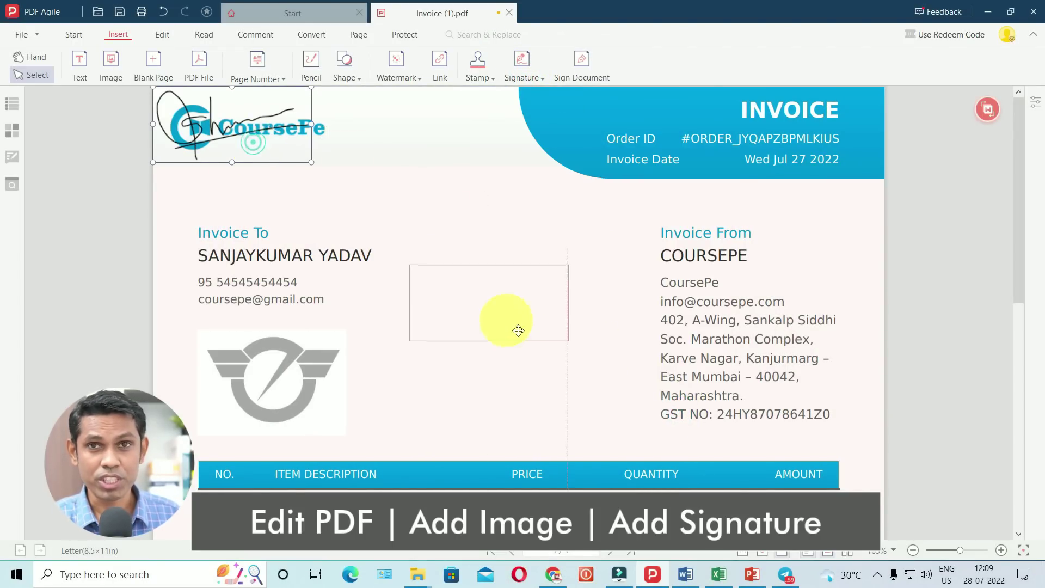
{"action": "left_click", "coordinate": [557, 364]}
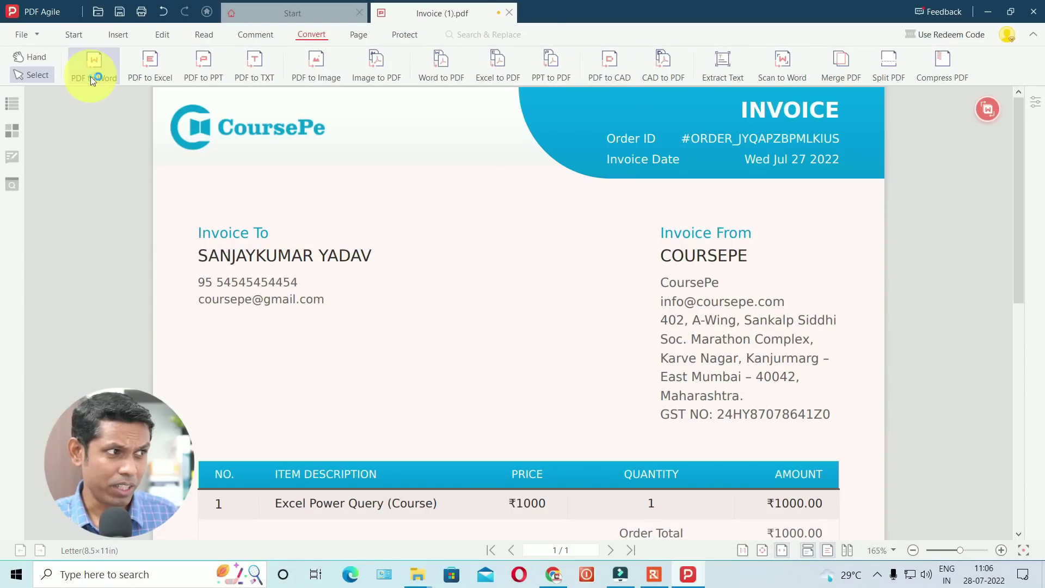
Run PDF to Word on Invoice (1).pdf, open the resulting Word document, and scroll through it
{"action": "left_click", "coordinate": [90, 77]}
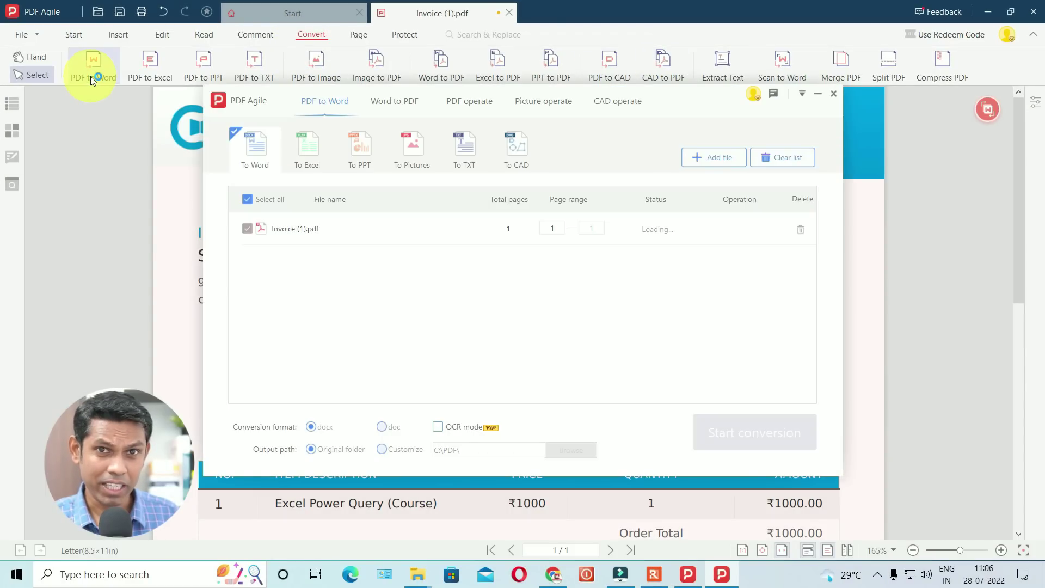
{"action": "left_click", "coordinate": [746, 438]}
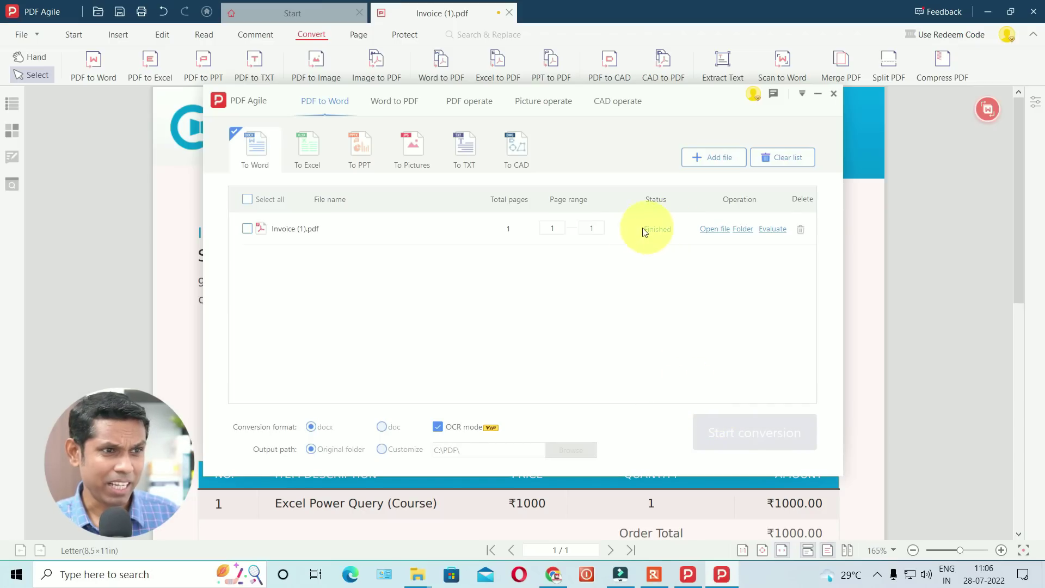
{"action": "left_click", "coordinate": [714, 229]}
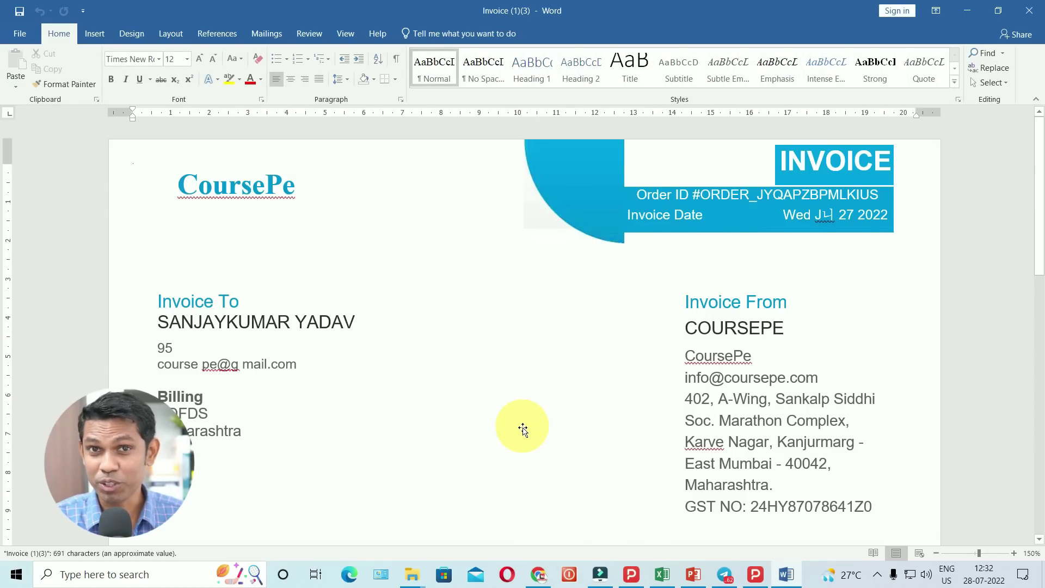
{"action": "scroll", "coordinate": [522, 430], "scroll_direction": "down", "scroll_amount": 5}
{"action": "scroll", "coordinate": [522, 430], "scroll_direction": "down", "scroll_amount": 3}
{"action": "scroll", "coordinate": [523, 430], "scroll_direction": "down", "scroll_amount": 3}
{"action": "scroll", "coordinate": [522, 429], "scroll_direction": "down", "scroll_amount": 3}
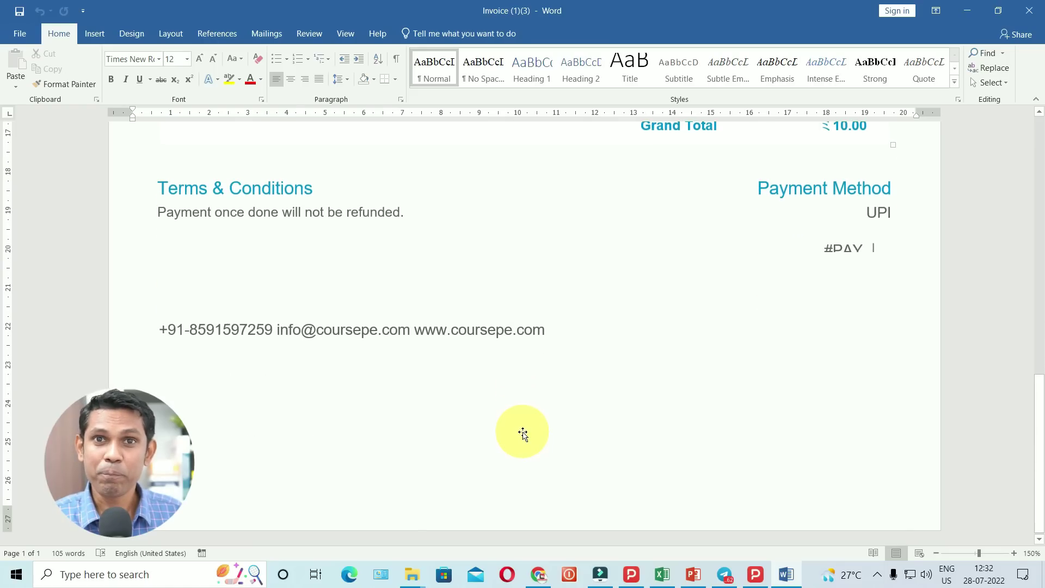
{"action": "scroll", "coordinate": [522, 434], "scroll_direction": "up", "scroll_amount": 3}
{"action": "scroll", "coordinate": [523, 434], "scroll_direction": "up", "scroll_amount": 5}
{"action": "scroll", "coordinate": [522, 434], "scroll_direction": "up", "scroll_amount": 5}
{"action": "scroll", "coordinate": [522, 433], "scroll_direction": "up", "scroll_amount": 3}
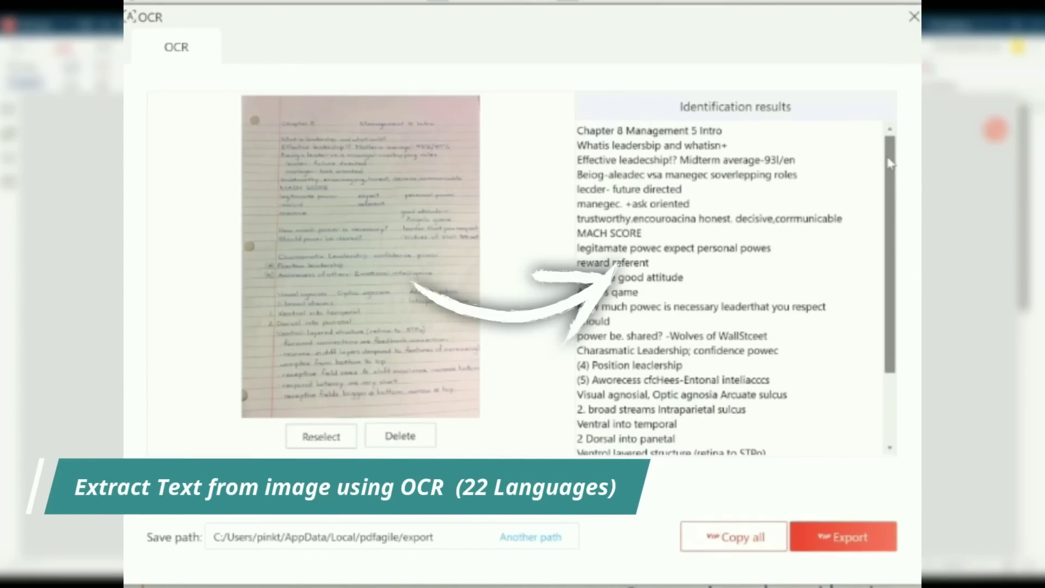
Scroll the Identification results pane to review the text recognized from handwritten notes.jpg
{"action": "left_click_drag", "start_coordinate": [887, 163], "coordinate": [883, 251]}
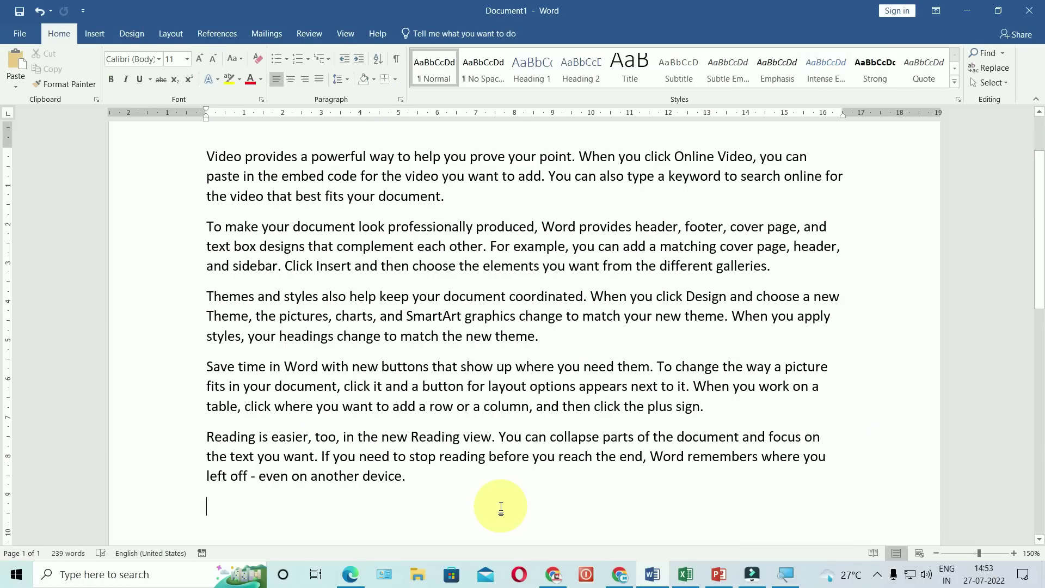
Select all five paragraphs of sample text in Word's Document1 with Ctrl+A
{"action": "key", "text": "ctrl+a"}
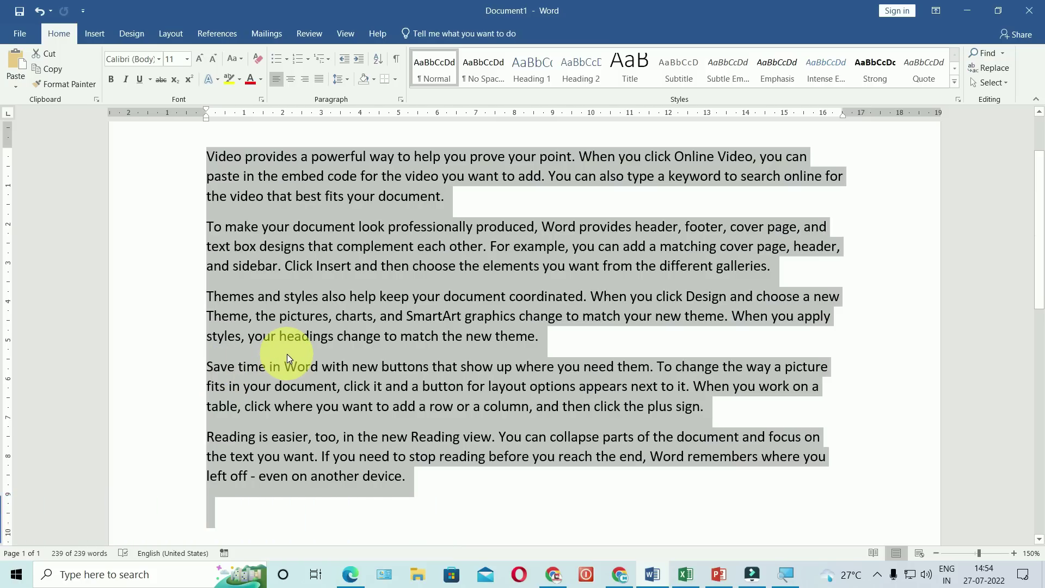
In Excel, select data table A1:G19 from cell C8, then the whole worksheet from empty cell K8
{"action": "key", "text": "alt+Tab"}
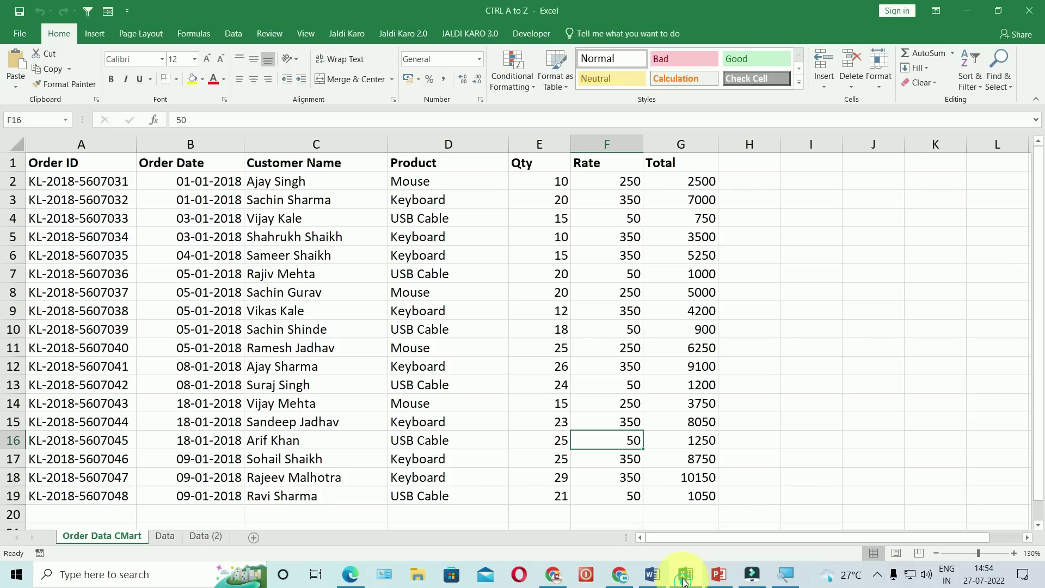
{"action": "left_click", "coordinate": [281, 286]}
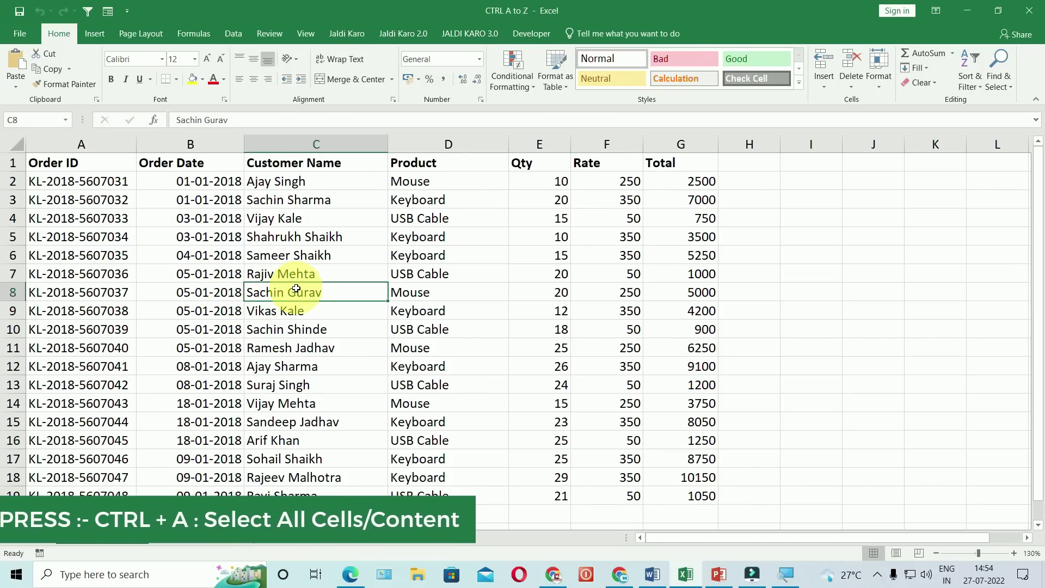
{"action": "key", "text": "ctrl+a"}
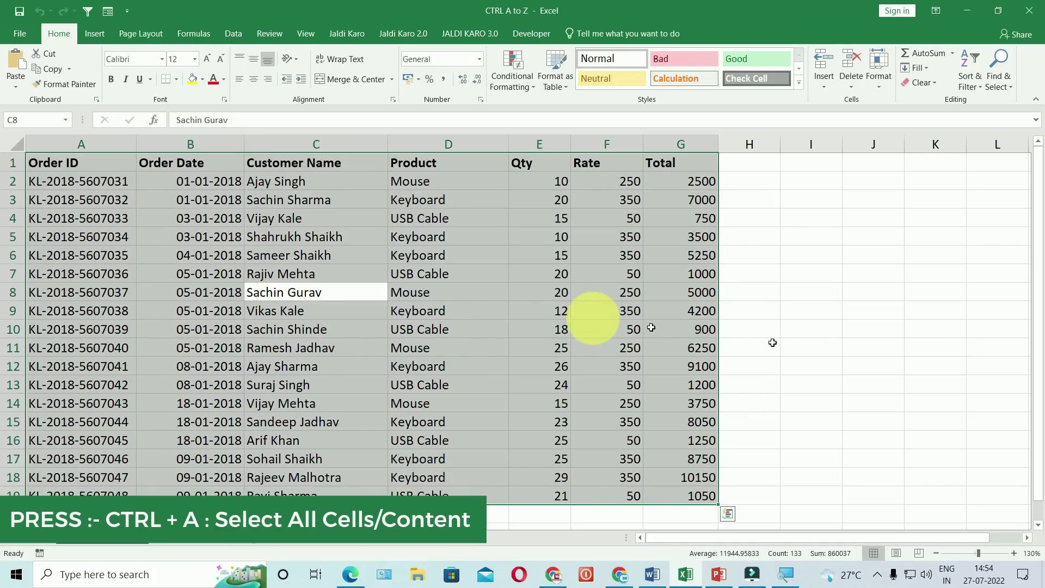
{"action": "left_click", "coordinate": [918, 290]}
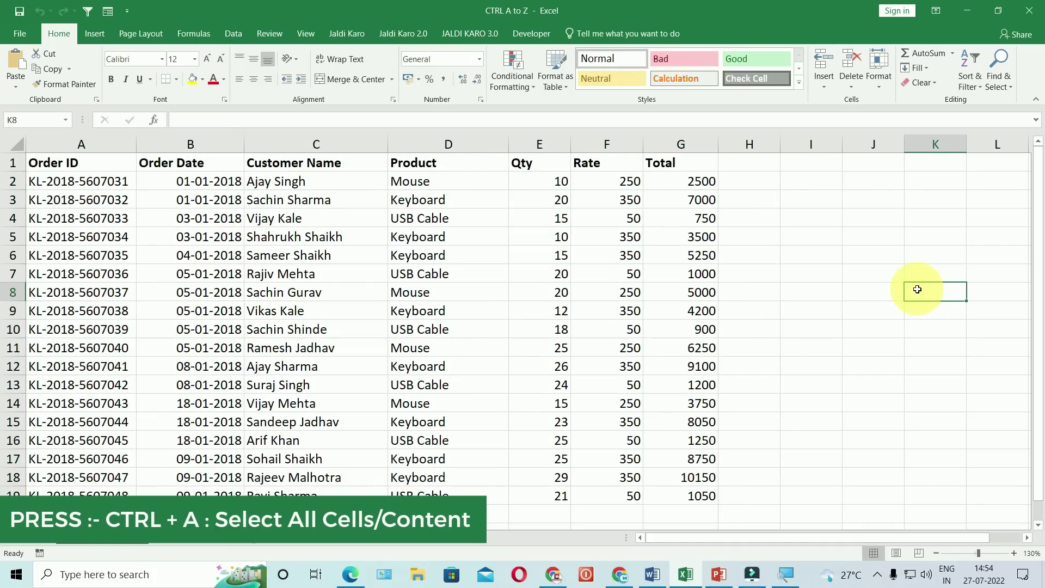
{"action": "key", "text": "ctrl+a"}
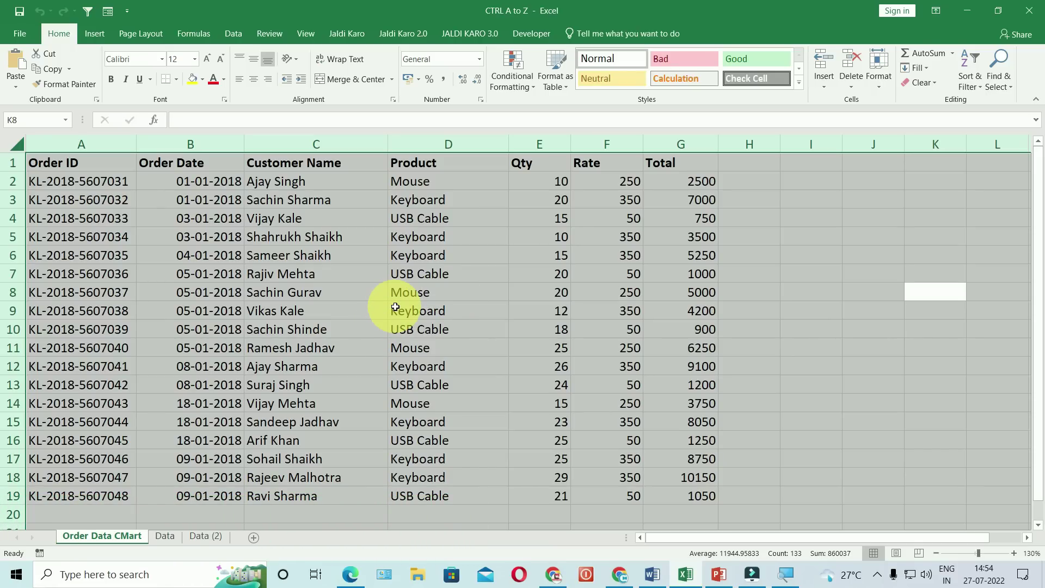
From a customer cell in column C, select the order table, then extend to the entire sheet
{"action": "left_click", "coordinate": [413, 292]}
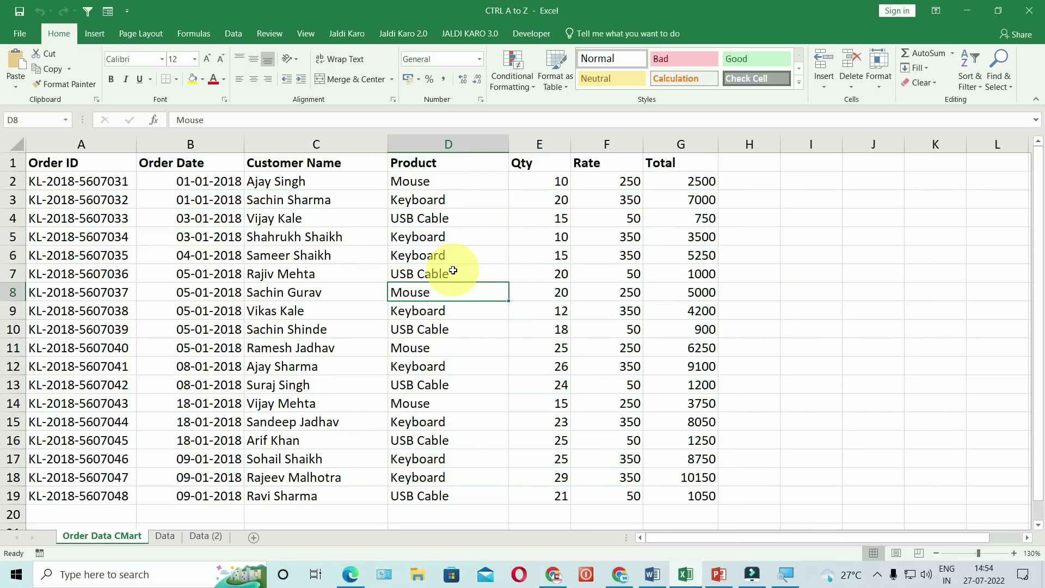
{"action": "left_click", "coordinate": [278, 276]}
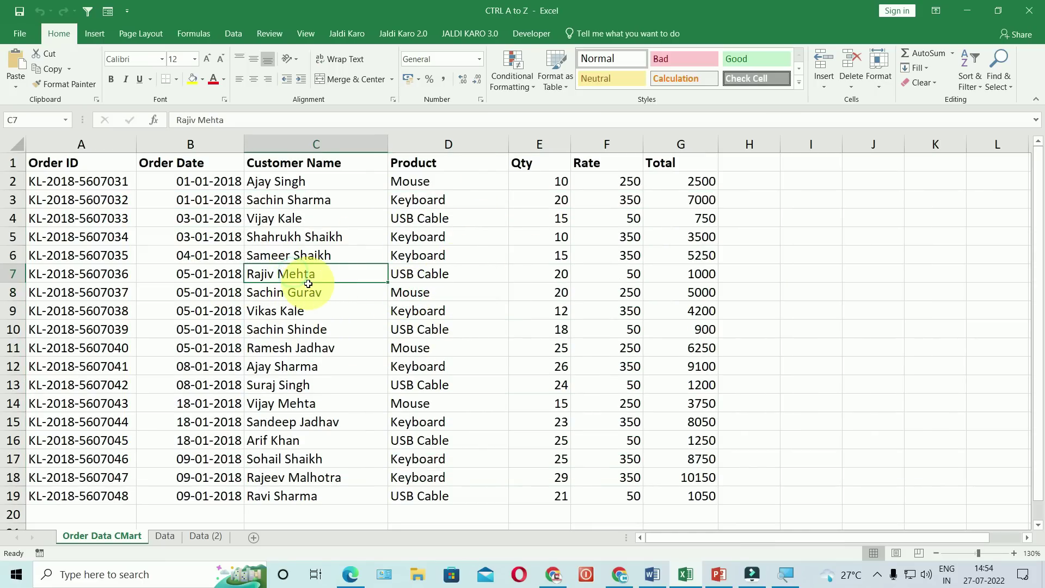
{"action": "key", "text": "ctrl+a"}
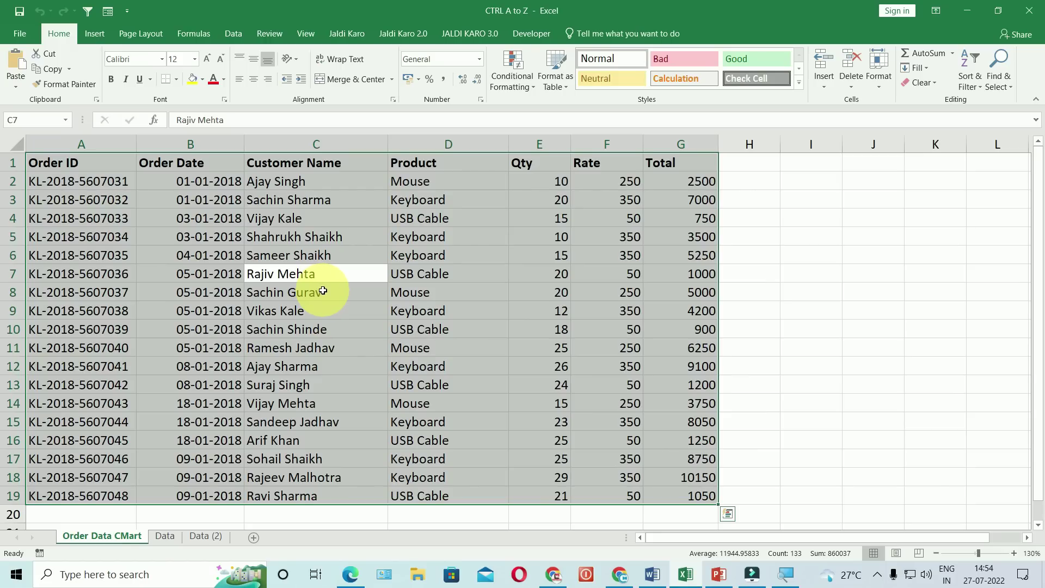
{"action": "key", "text": "ctrl+a"}
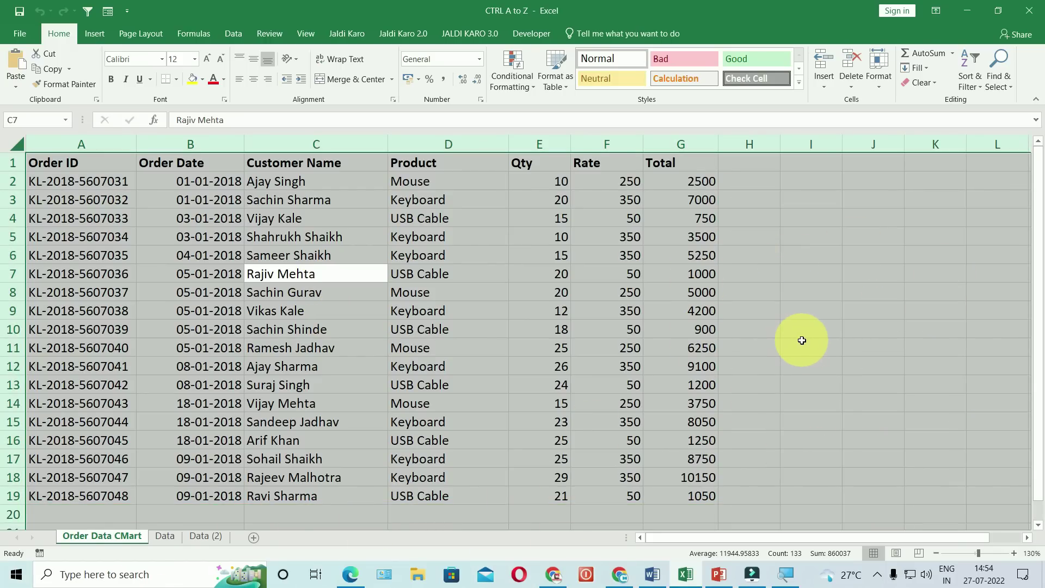
{"action": "left_click", "coordinate": [718, 575]}
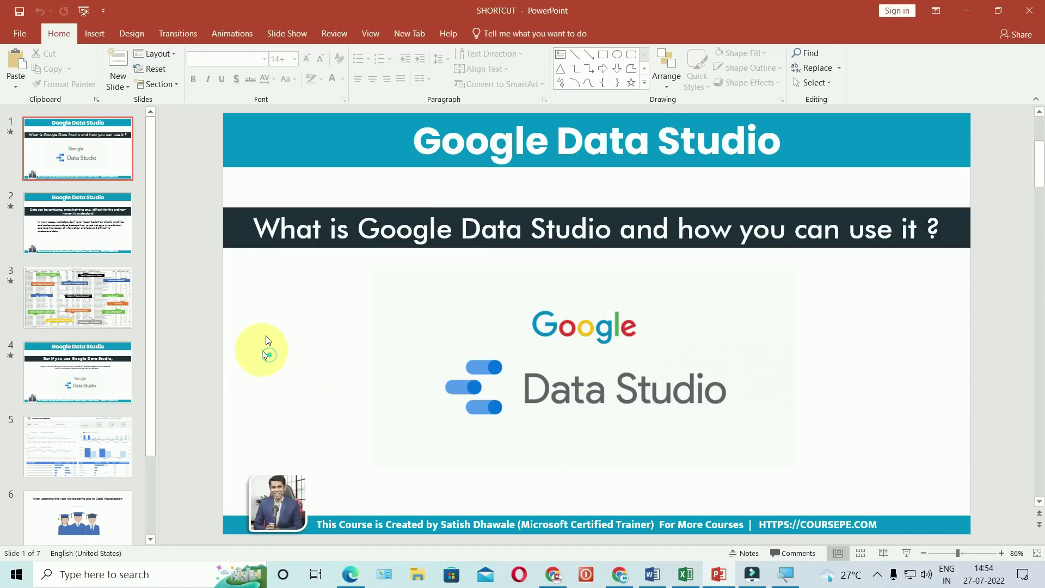
Delete every object on slide 1, then restore them with undo
{"action": "key", "text": "ctrl+a"}
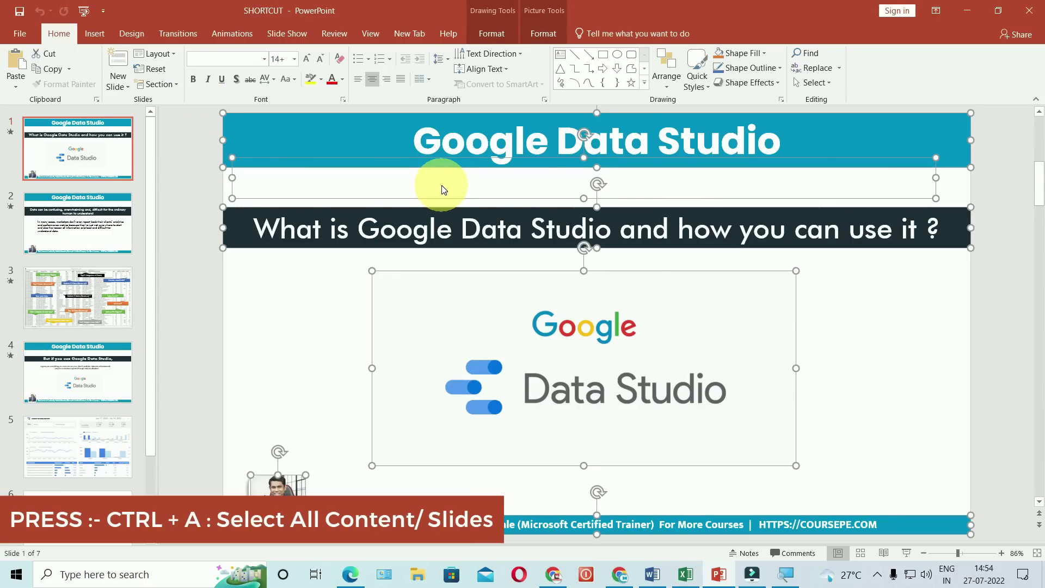
{"action": "key", "text": "Delete"}
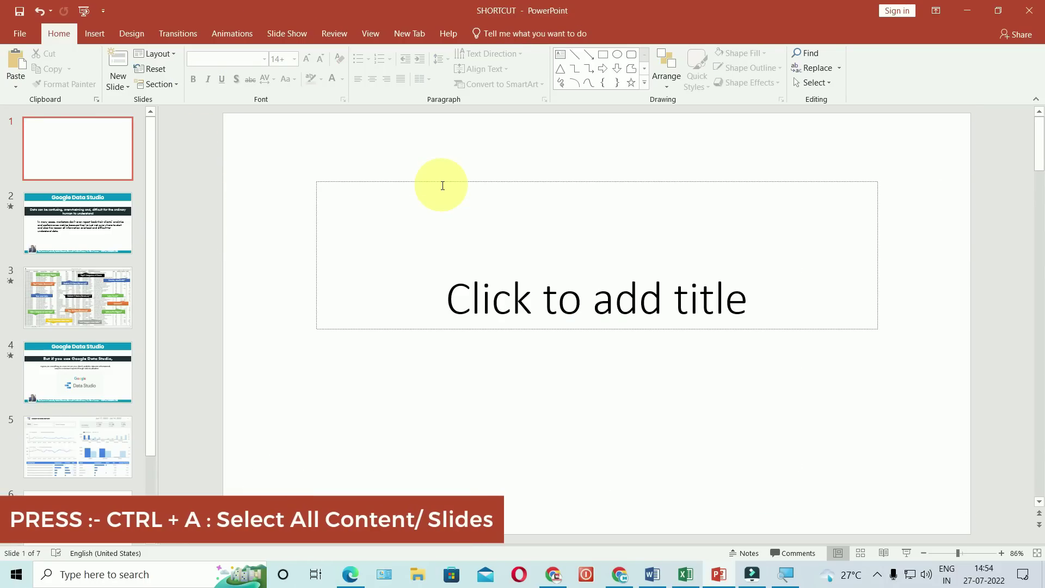
{"action": "key", "text": "ctrl+z"}
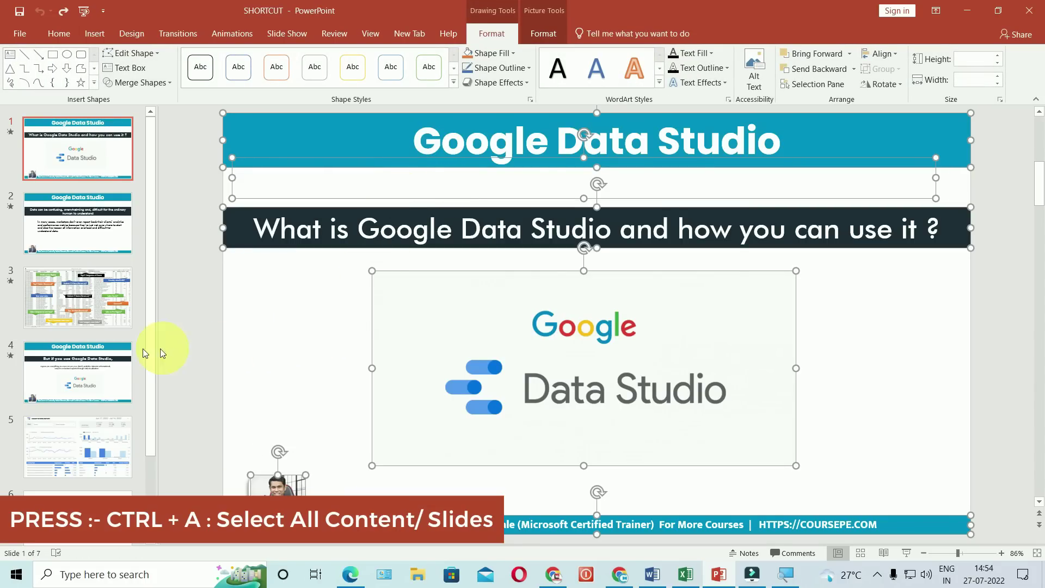
Go to slide 3 and select all slides in the presentation
{"action": "left_click", "coordinate": [3, 319]}
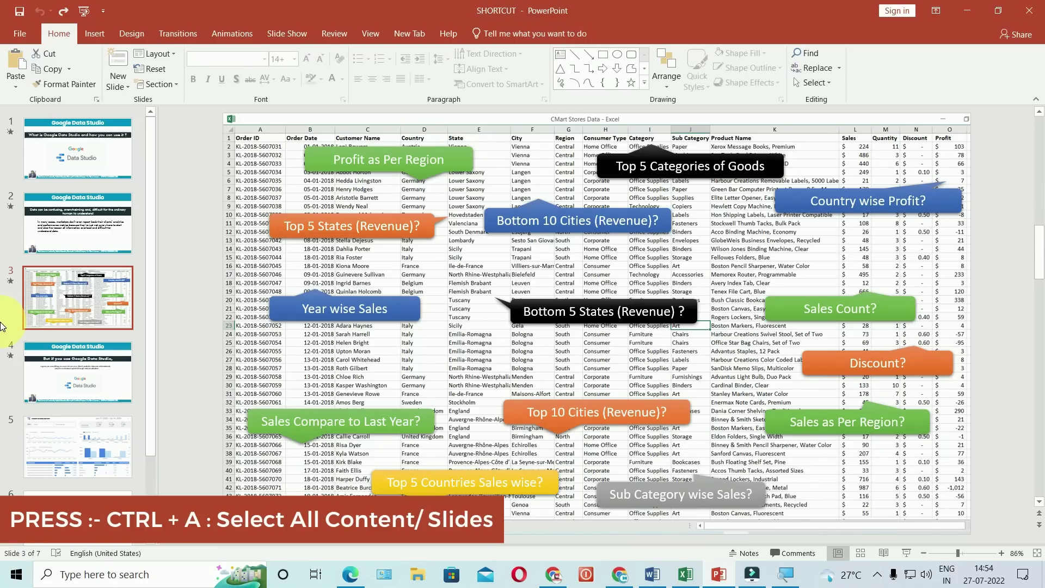
{"action": "scroll", "coordinate": [11, 326], "scroll_direction": "down", "scroll_amount": 3}
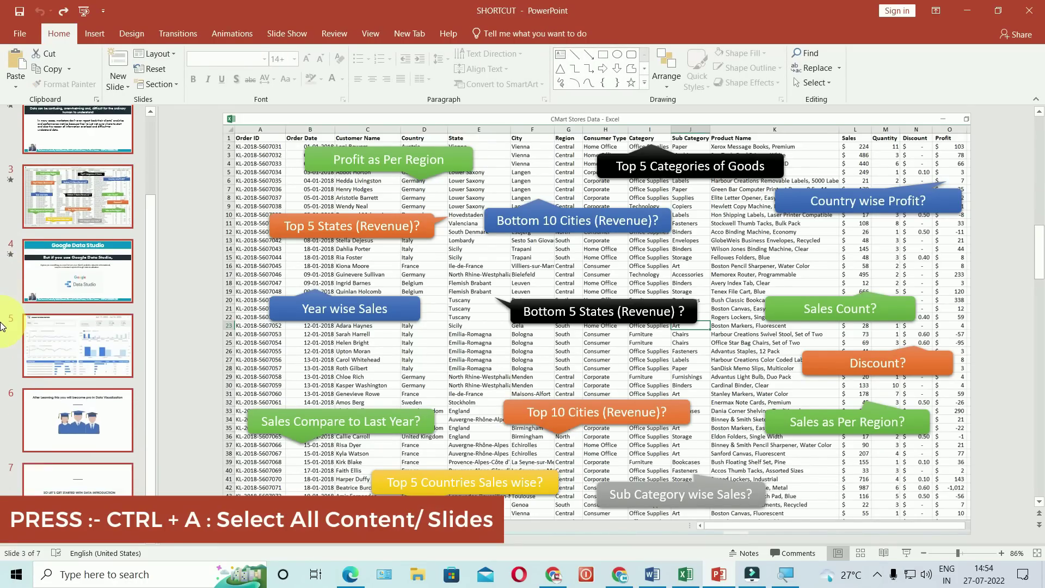
{"action": "key", "text": "ctrl+a"}
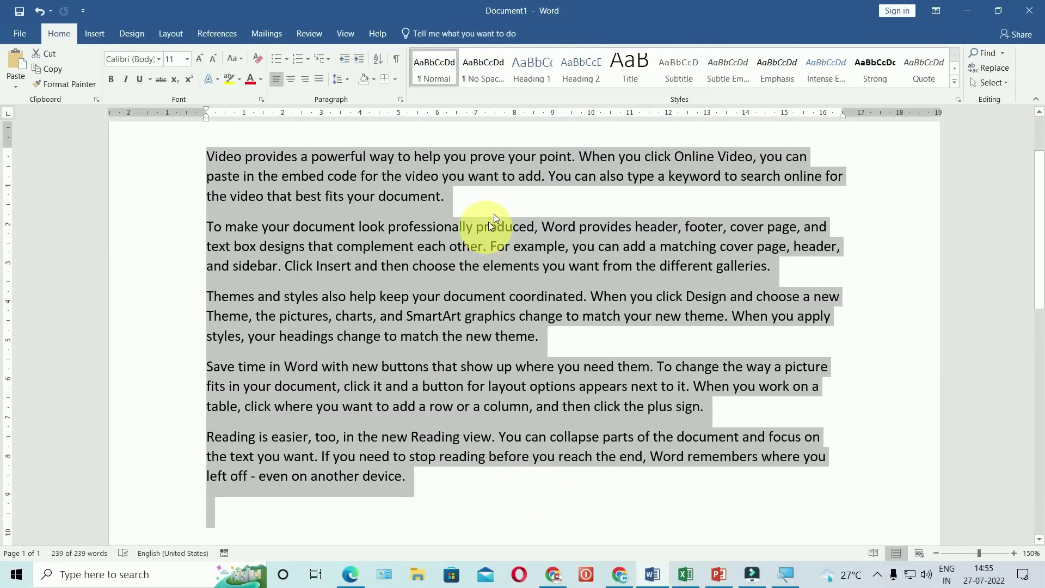
Bold the whole second paragraph in Word, then remove the bold
{"action": "left_click", "coordinate": [496, 244]}
{"action": "left_click_drag", "start_coordinate": [782, 269], "coordinate": [155, 229]}
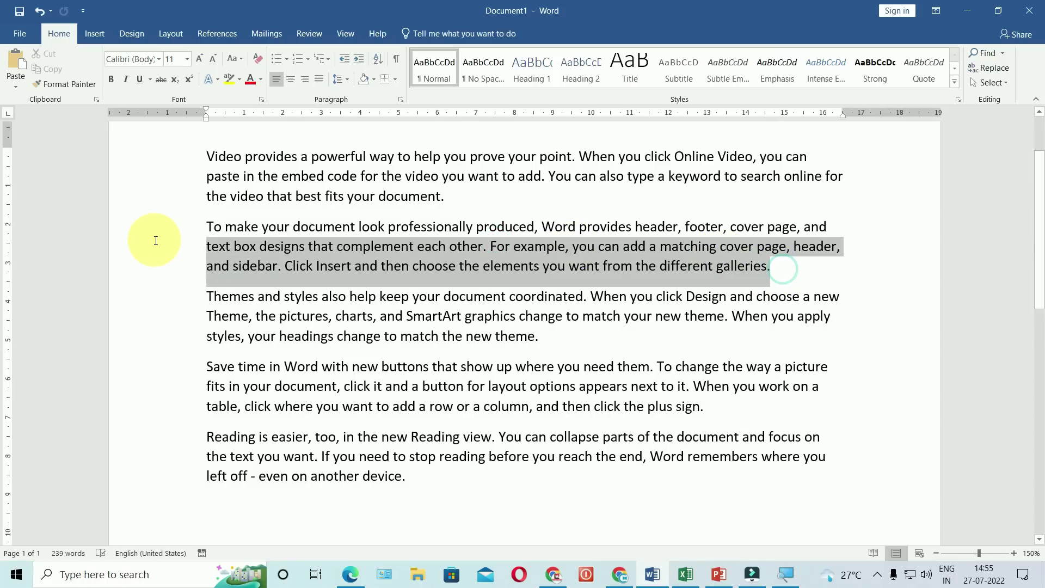
{"action": "key", "text": "ctrl+b"}
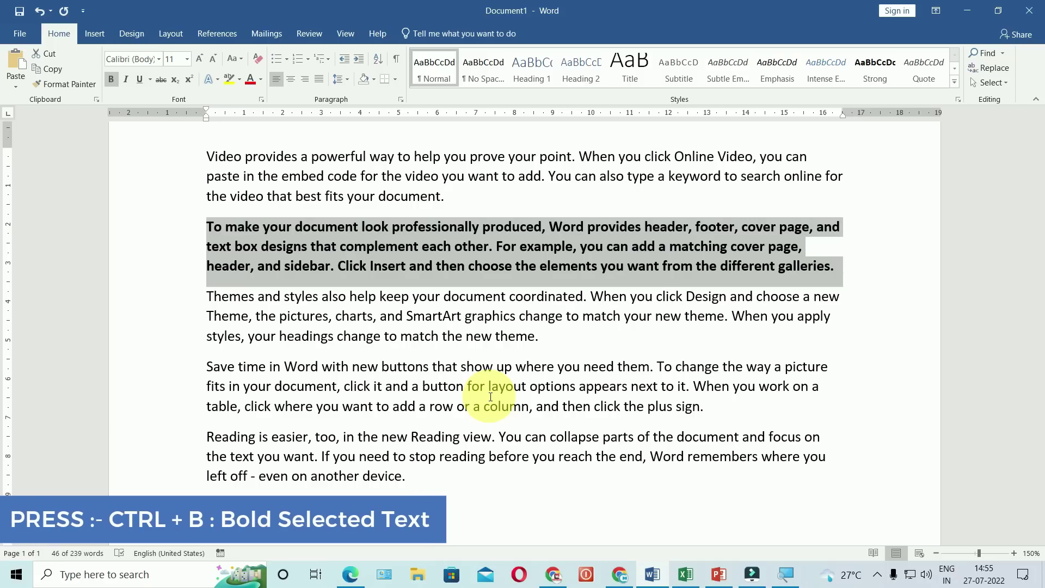
{"action": "key", "text": "ctrl+b"}
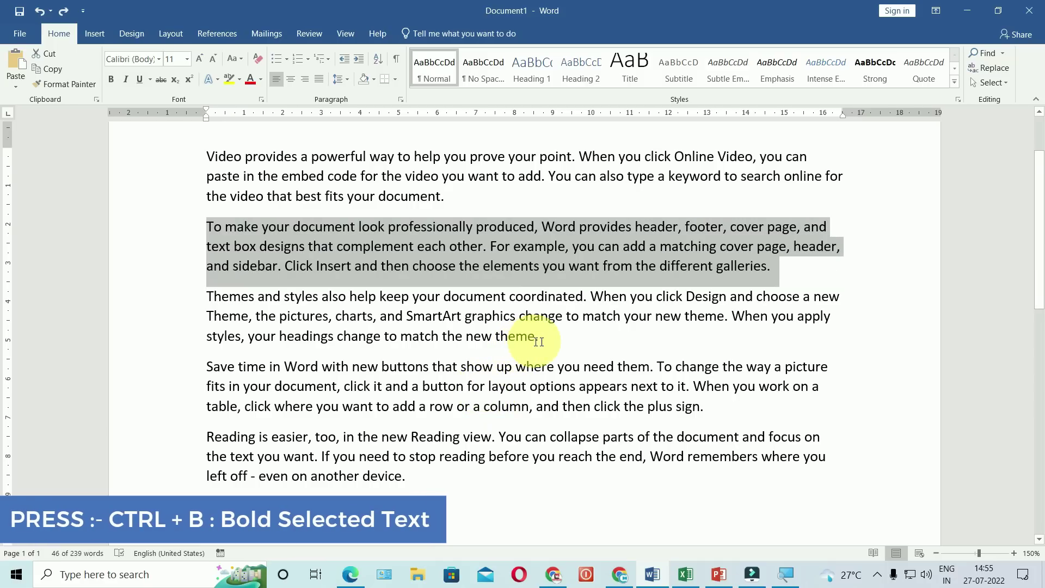
Toggle bold on and off twice for the phrase from 'SmartArt' to 'theme', leaving it plain
{"action": "left_click_drag", "start_coordinate": [406, 315], "coordinate": [714, 323]}
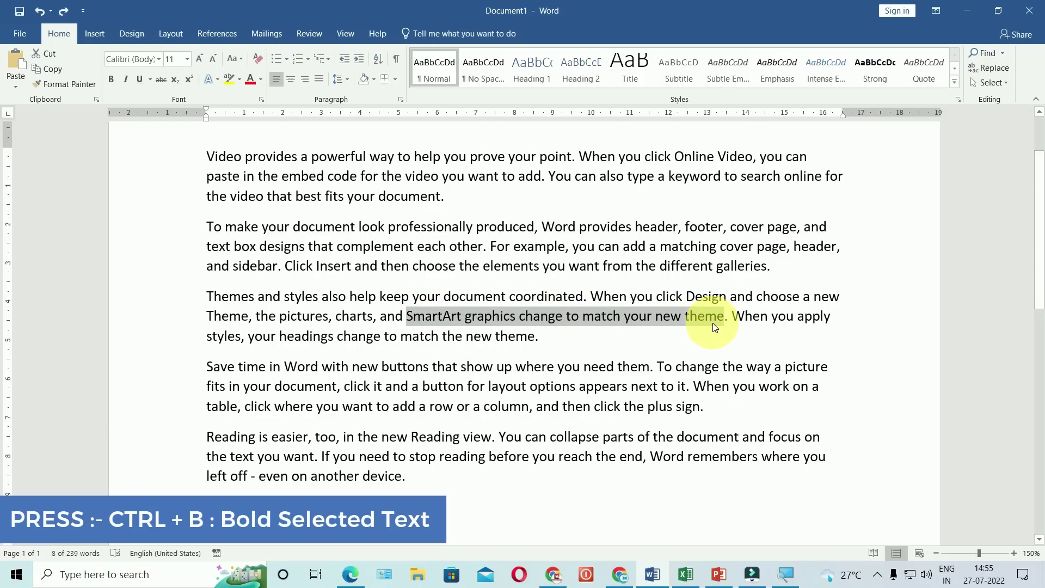
{"action": "key", "text": "ctrl+b"}
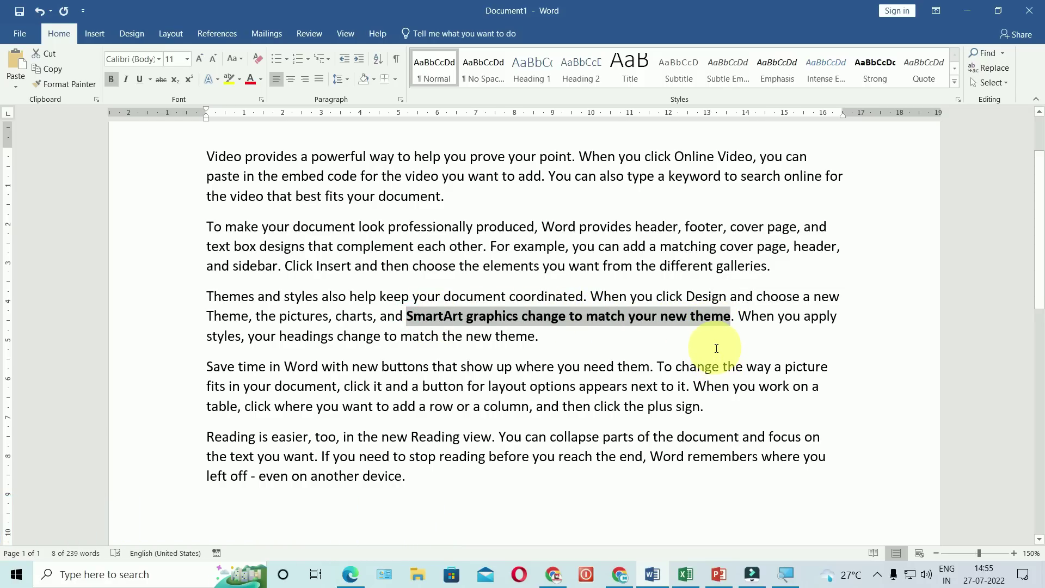
{"action": "key", "text": "ctrl+b"}
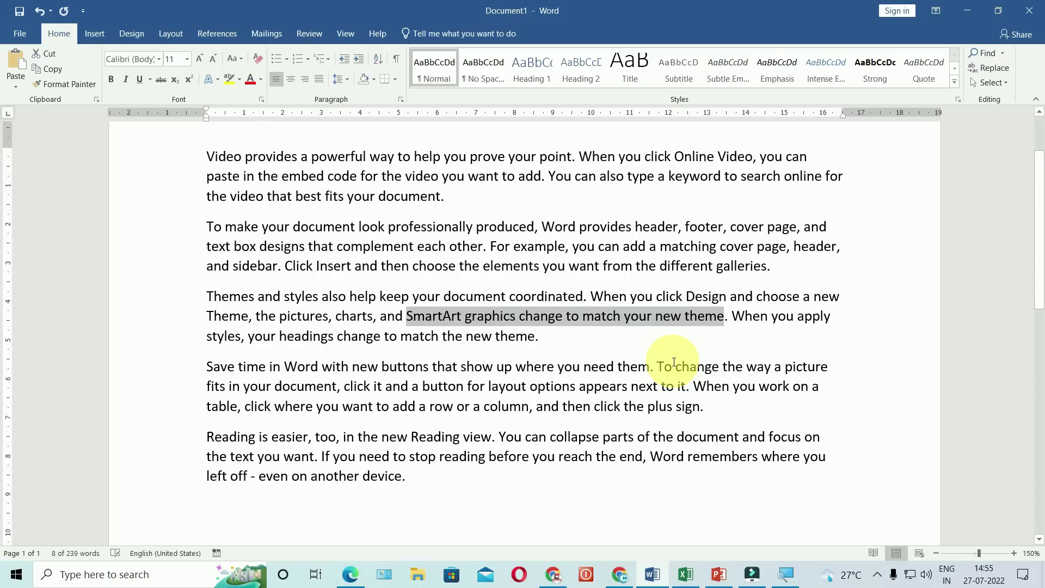
{"action": "key", "text": "ctrl+b"}
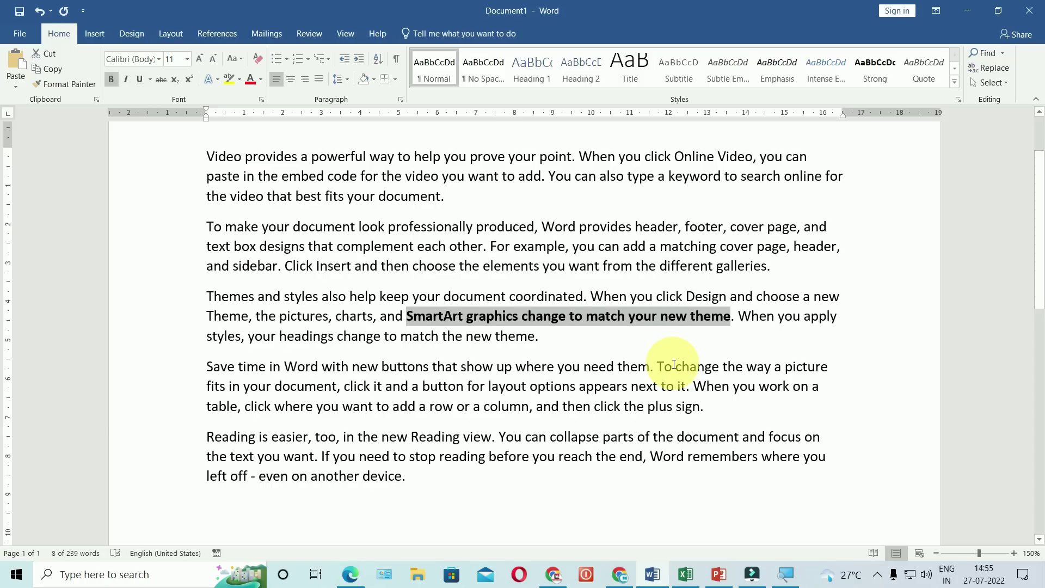
{"action": "key", "text": "ctrl+b"}
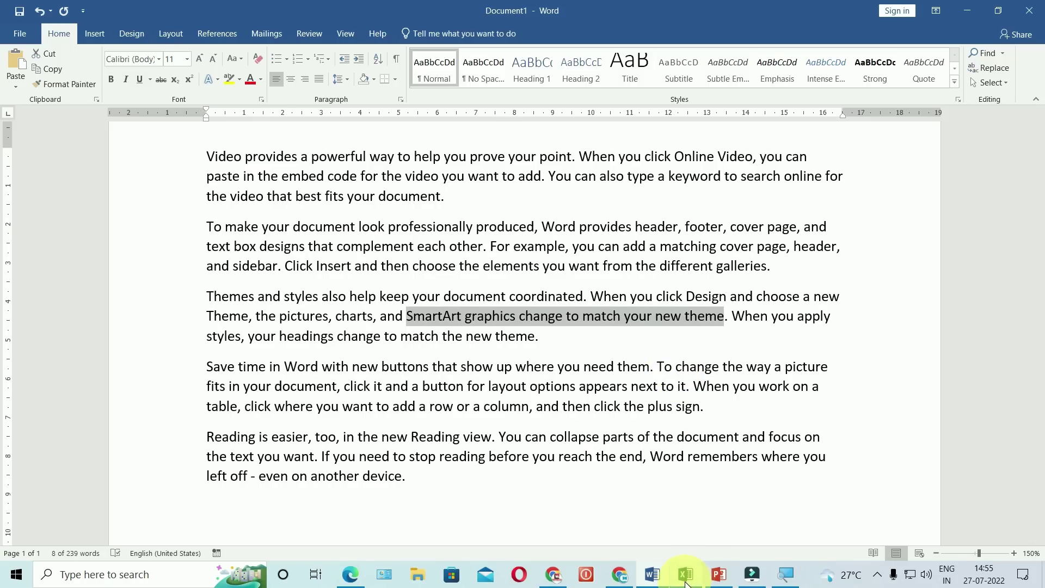
In the CTRL A to Z workbook, toggle bold on cells C8:E14 and back off
{"action": "left_click", "coordinate": [686, 574]}
{"action": "left_click_drag", "start_coordinate": [351, 286], "coordinate": [512, 414]}
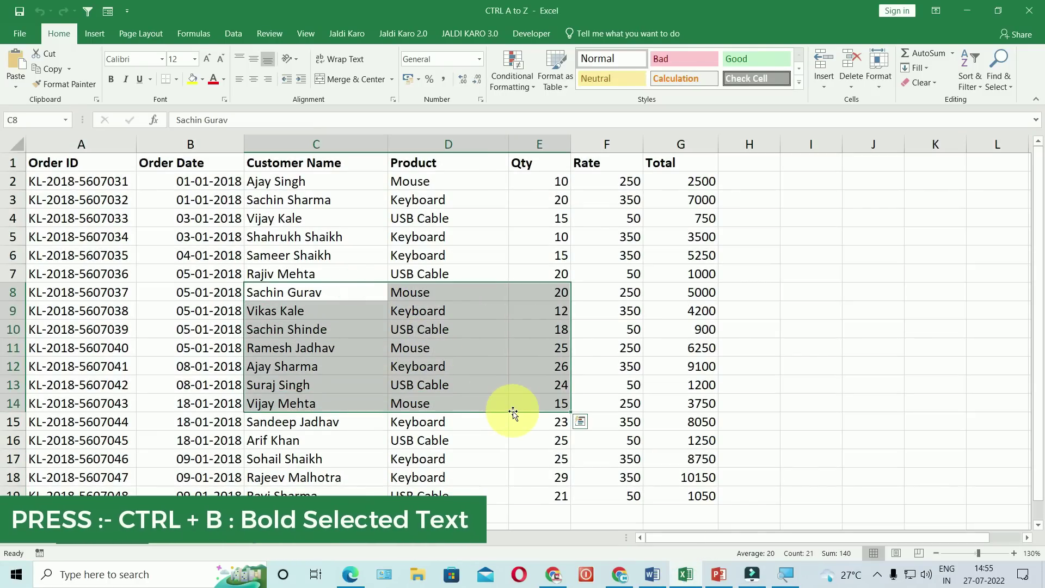
{"action": "key", "text": "ctrl+b"}
{"action": "key", "text": "ctrl+b"}
Toggle bold on slide 2's dark banner text box and back off, leaving it plain
{"action": "left_click", "coordinate": [718, 574]}
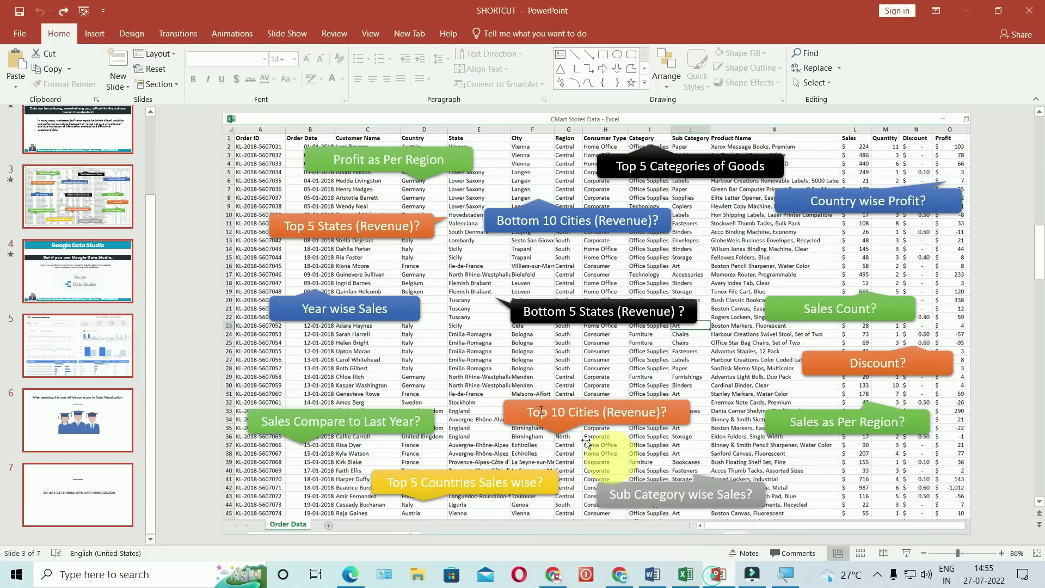
{"action": "scroll", "coordinate": [85, 218], "scroll_direction": "up", "scroll_amount": 2}
{"action": "left_click", "coordinate": [104, 163]}
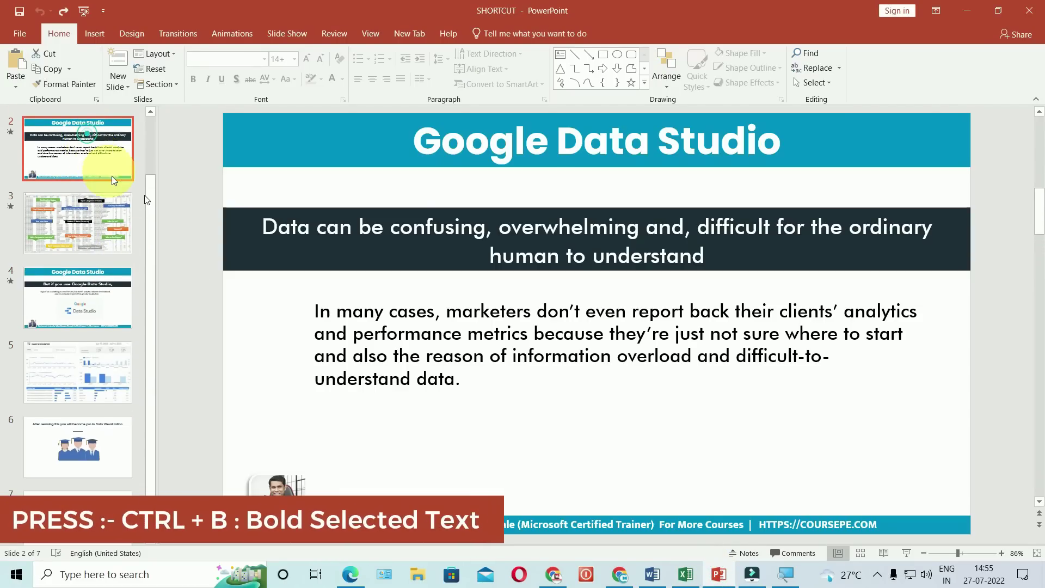
{"action": "left_click", "coordinate": [469, 229]}
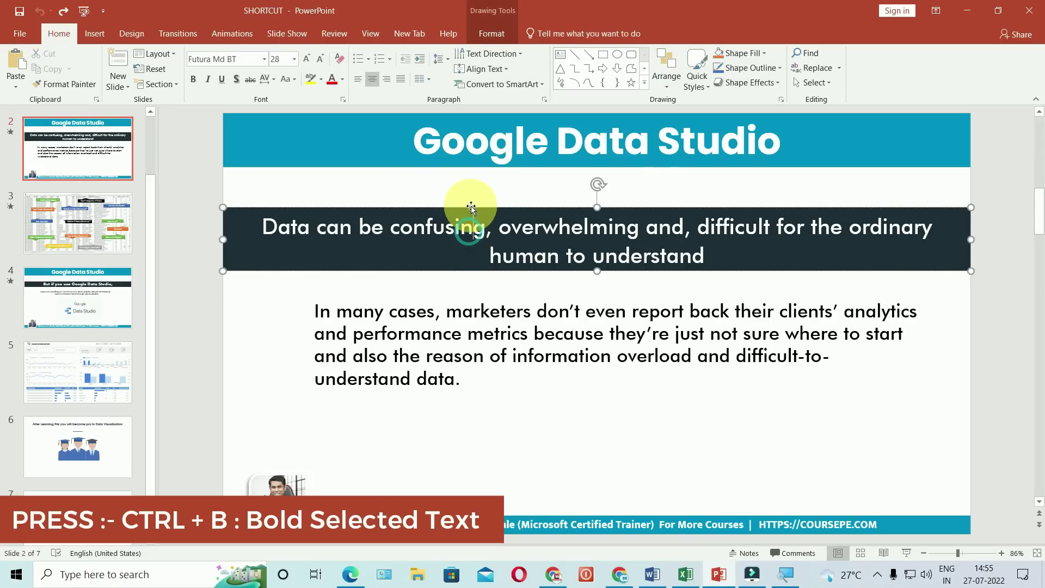
{"action": "left_click", "coordinate": [471, 207]}
{"action": "key", "text": "ctrl+b"}
{"action": "key", "text": "ctrl+b"}
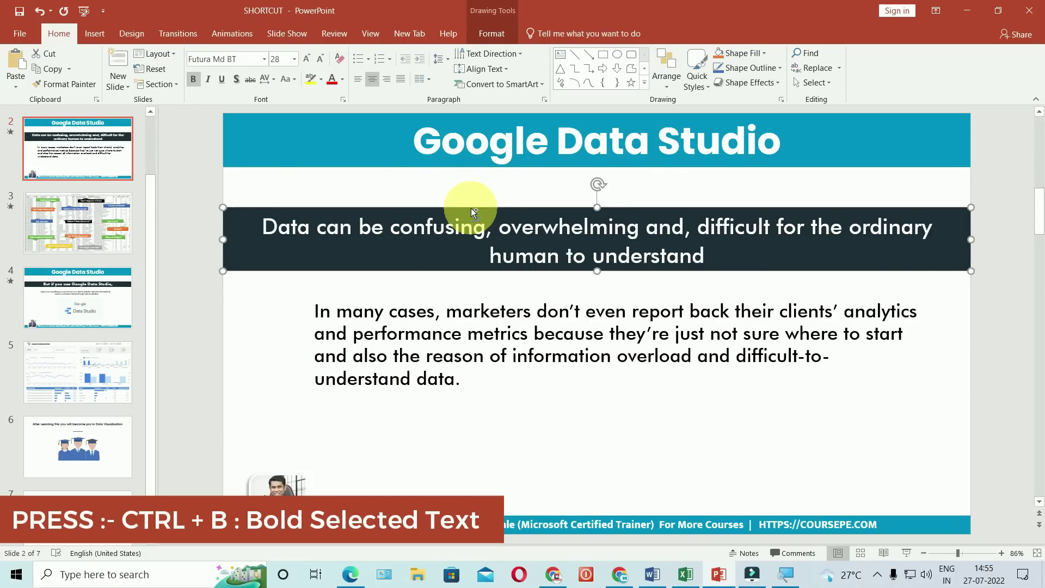
{"action": "key", "text": "ctrl+b"}
{"action": "key", "text": "ctrl+b"}
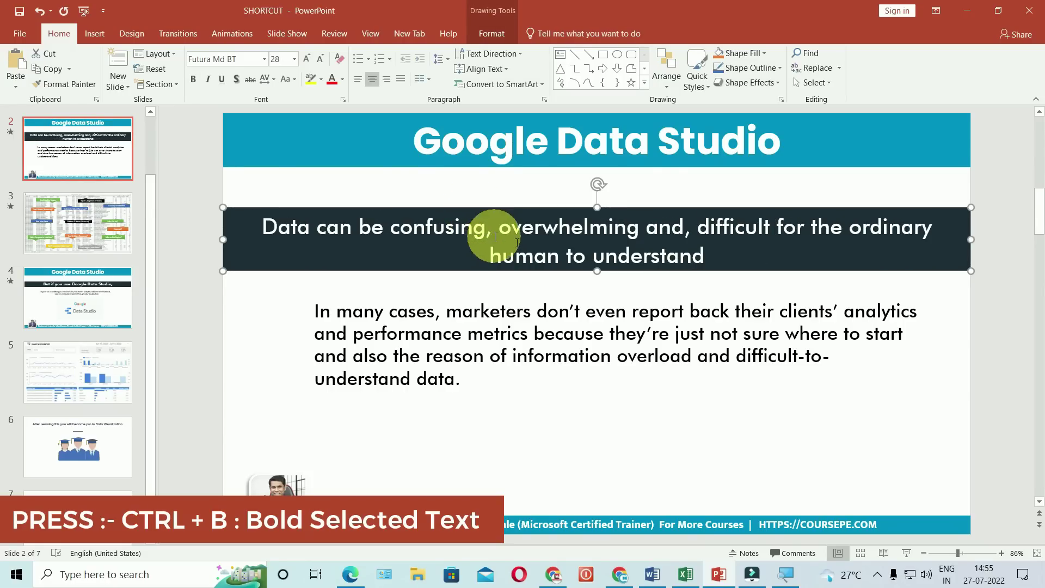
{"action": "left_click", "coordinate": [652, 574]}
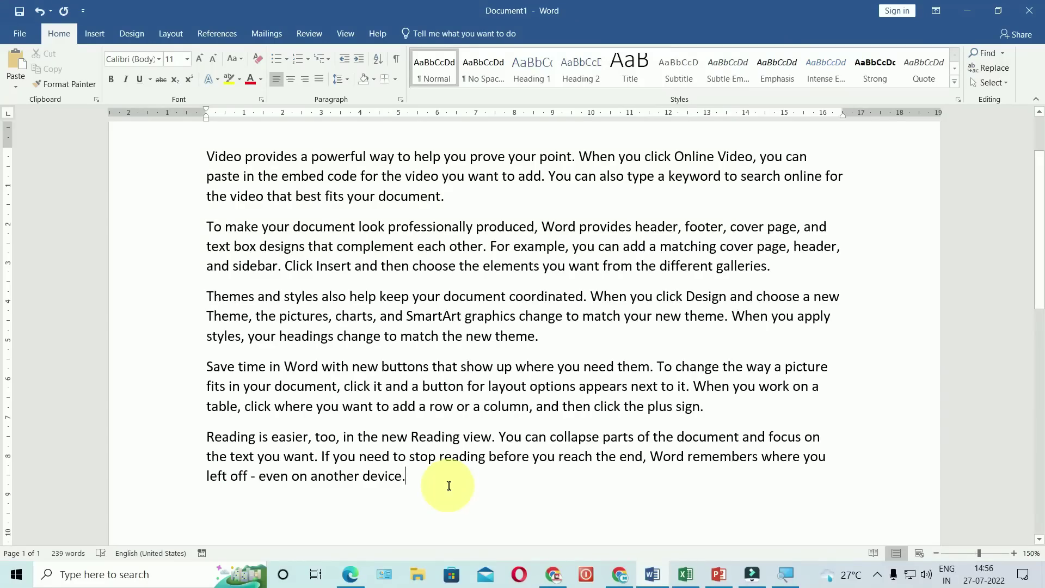
Paste the copied 'professionally produced' paragraph twice at the document end, bringing it to 331 words
{"action": "left_click_drag", "start_coordinate": [448, 485], "coordinate": [206, 438]}
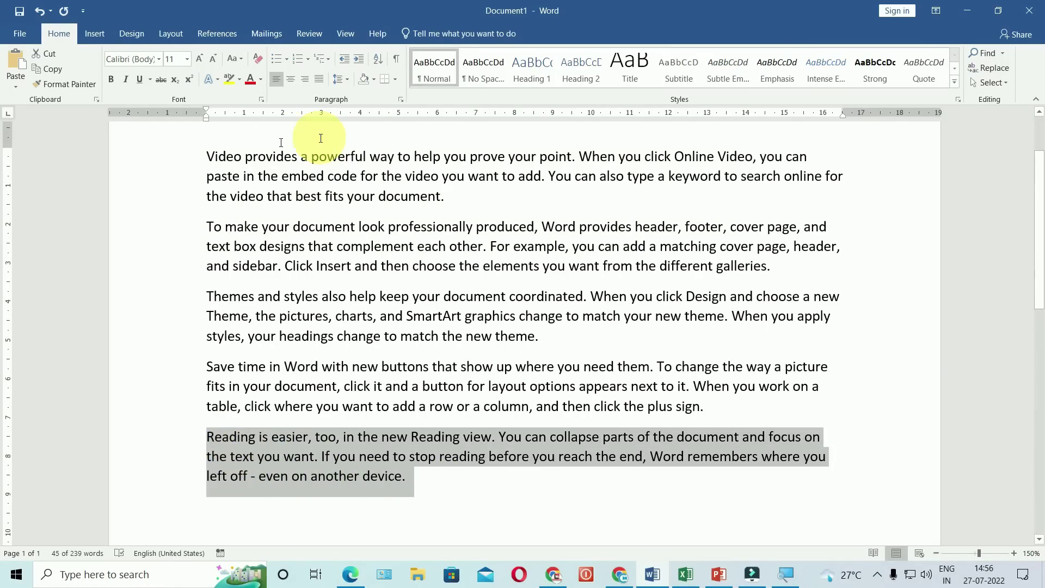
{"action": "left_click_drag", "start_coordinate": [207, 225], "coordinate": [794, 269]}
{"action": "key", "text": "ctrl+c"}
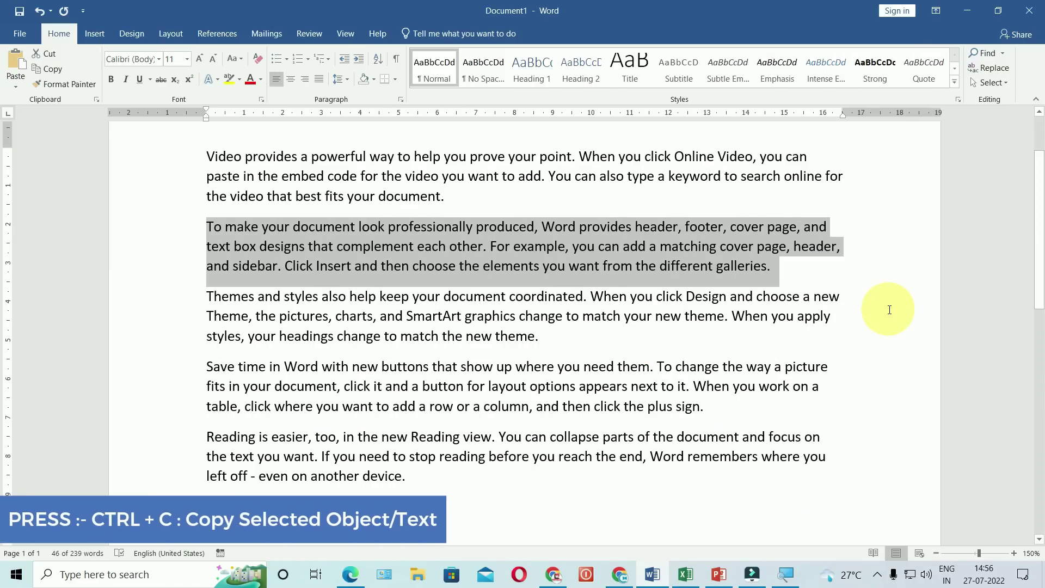
{"action": "left_click", "coordinate": [425, 385]}
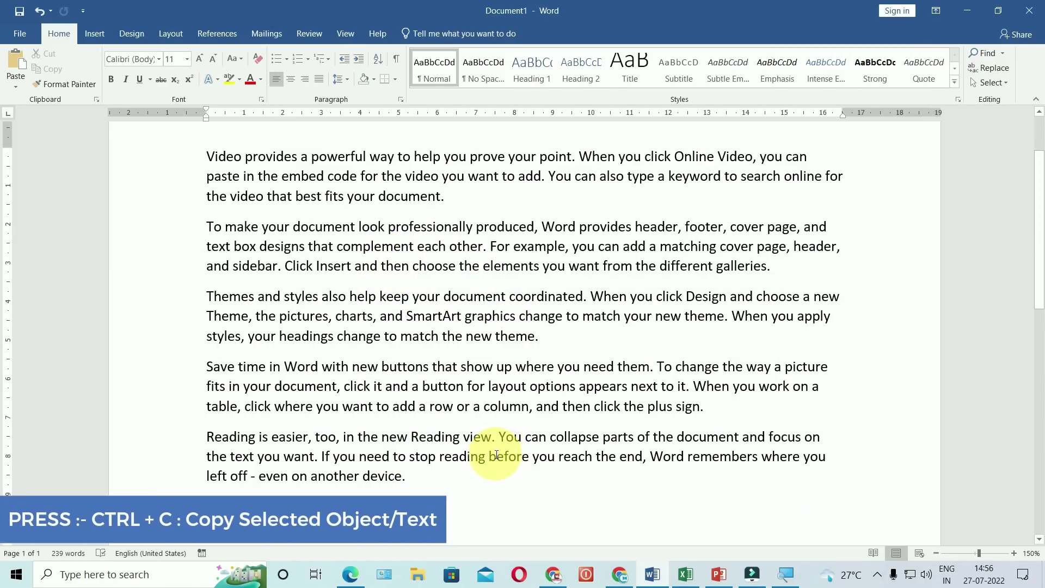
{"action": "key", "text": "ctrl+z"}
{"action": "scroll", "coordinate": [223, 498], "scroll_direction": "down", "scroll_amount": 2}
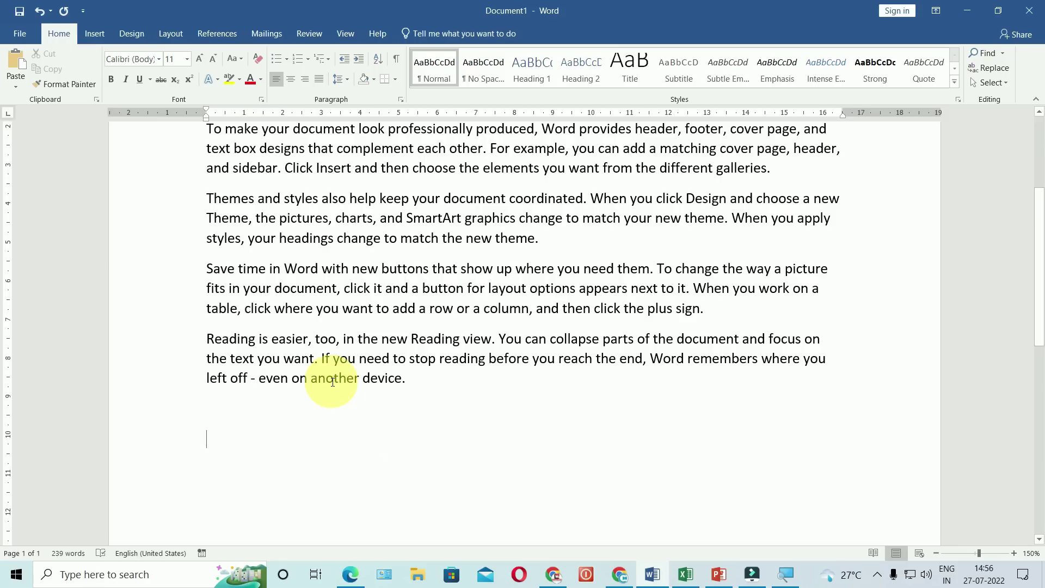
{"action": "key", "text": "ctrl+v"}
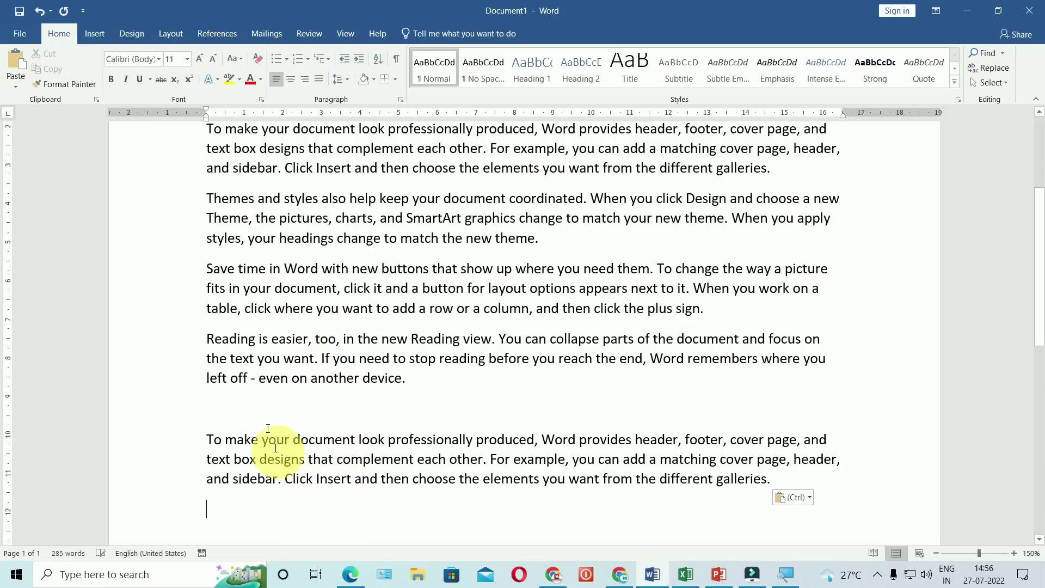
{"action": "scroll", "coordinate": [289, 462], "scroll_direction": "up", "scroll_amount": 2}
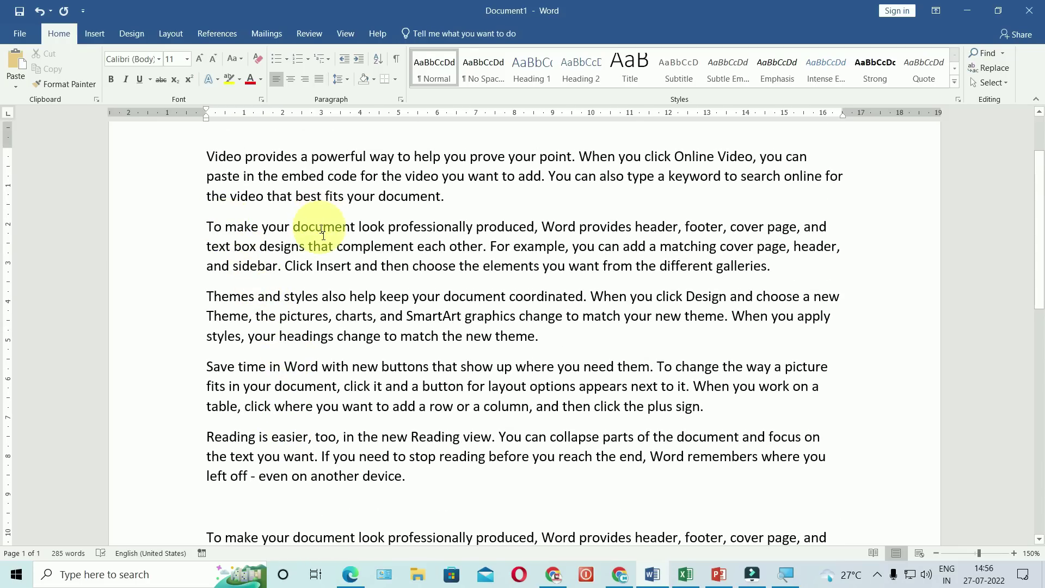
{"action": "scroll", "coordinate": [328, 273], "scroll_direction": "down", "scroll_amount": 2}
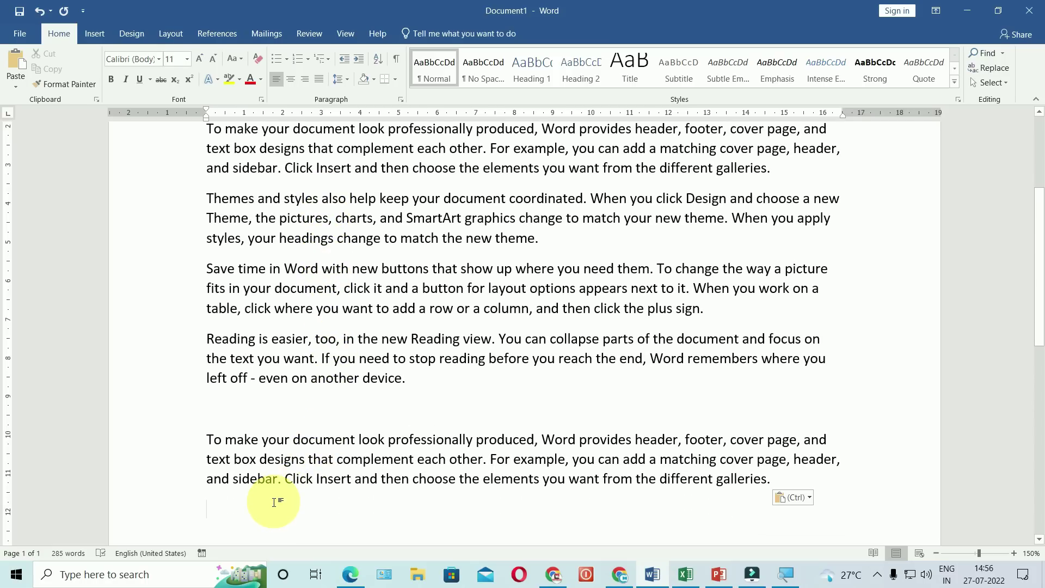
{"action": "key", "text": "ctrl+v"}
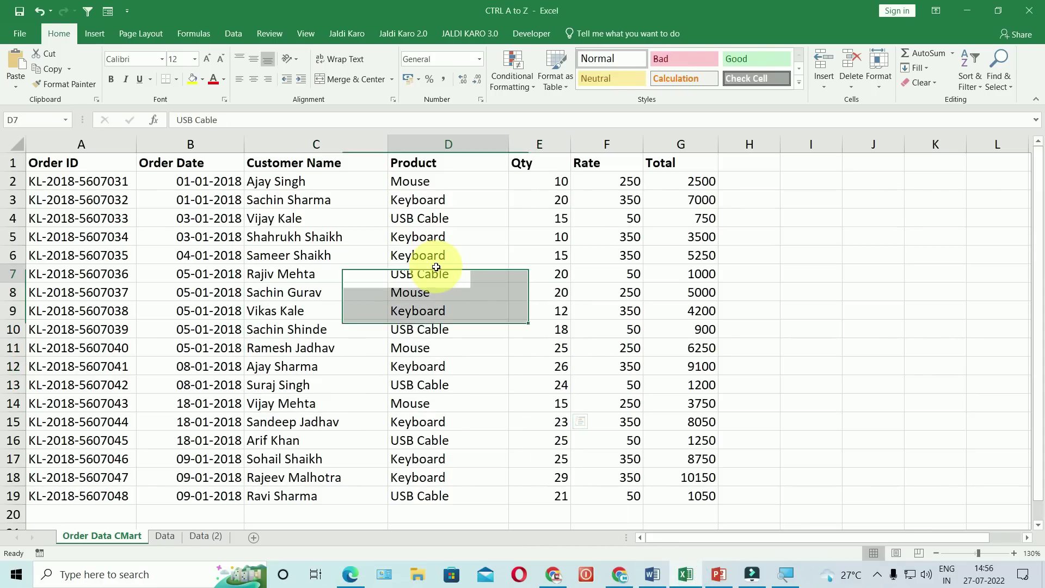
Copy the Product values from D2:D19 and paste them into column I starting at I2
{"action": "left_click", "coordinate": [435, 272]}
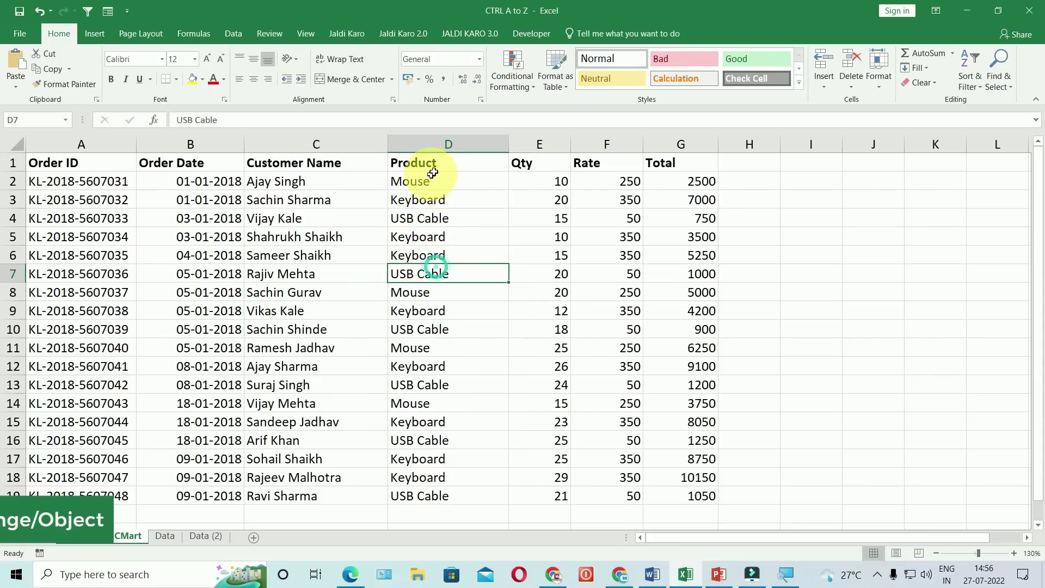
{"action": "mouse_move", "coordinate": [432, 173]}
{"action": "left_mouse_down"}
{"action": "mouse_move", "coordinate": [485, 392]}
{"action": "mouse_move", "coordinate": [486, 490]}
{"action": "left_mouse_up"}
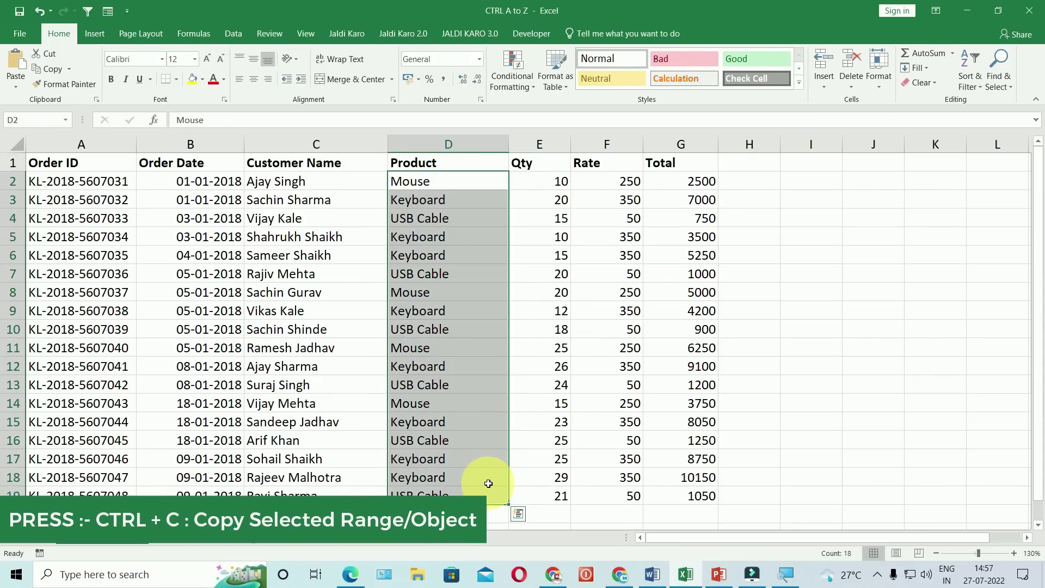
{"action": "key", "text": "ctrl+c"}
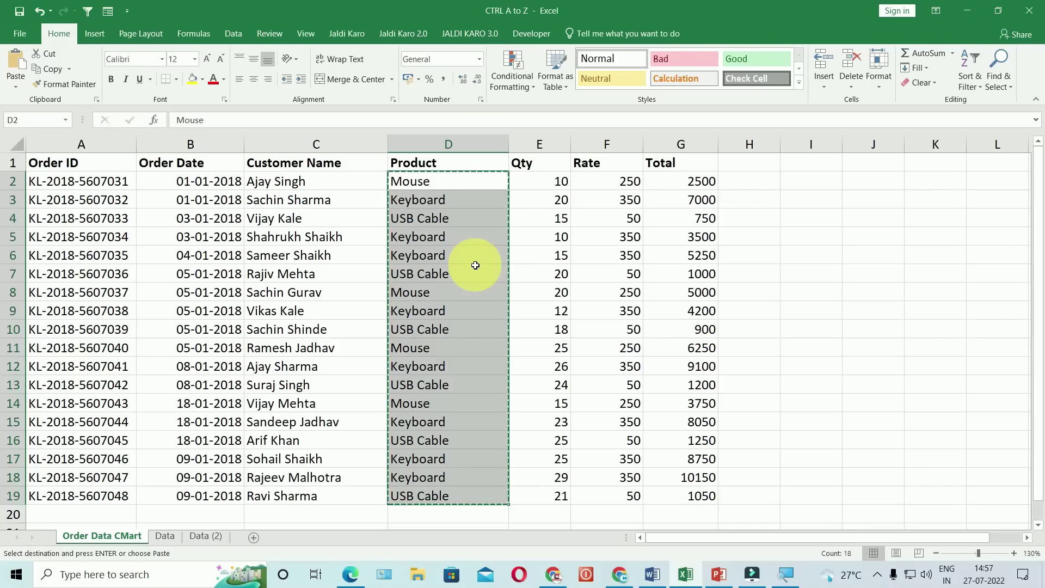
{"action": "left_click", "coordinate": [798, 180]}
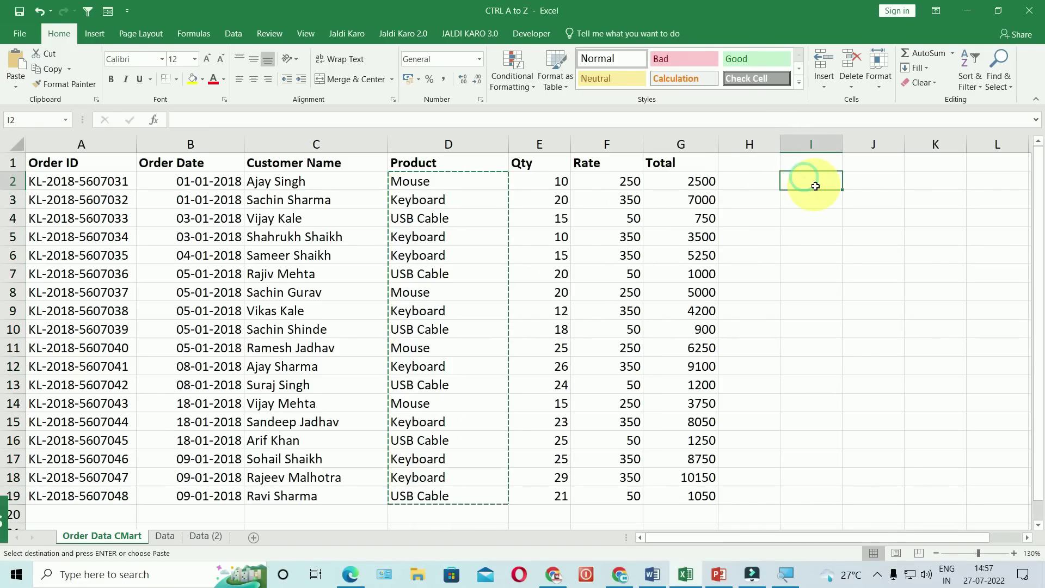
{"action": "key", "text": "ctrl+v"}
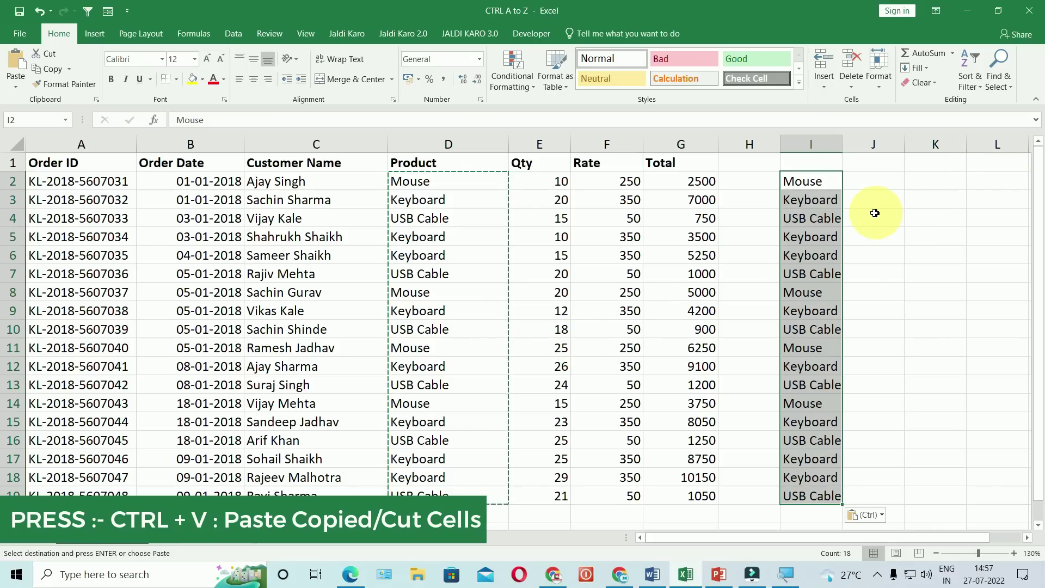
{"action": "key", "text": "Escape"}
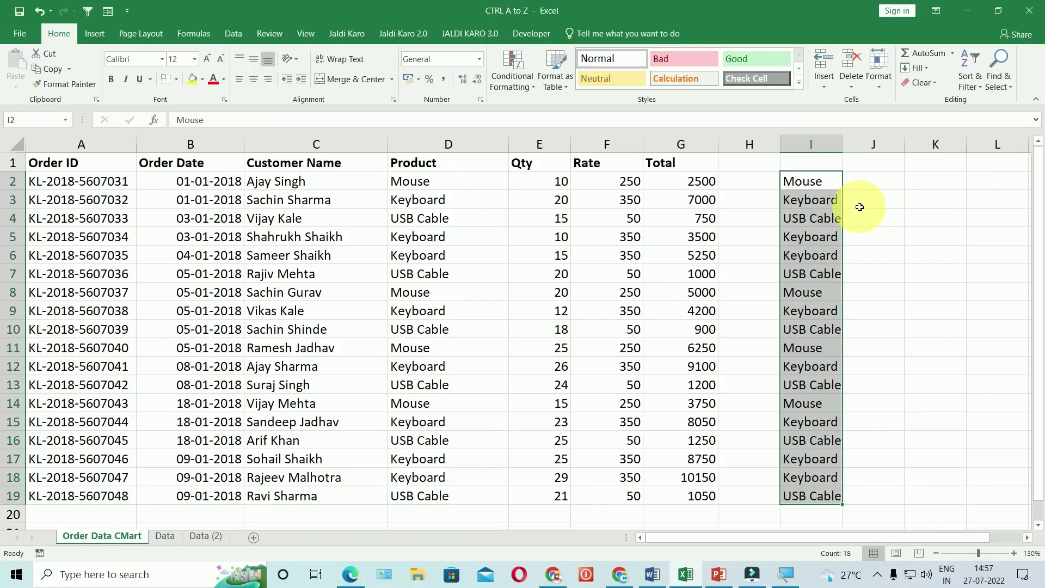
{"action": "left_click", "coordinate": [718, 574]}
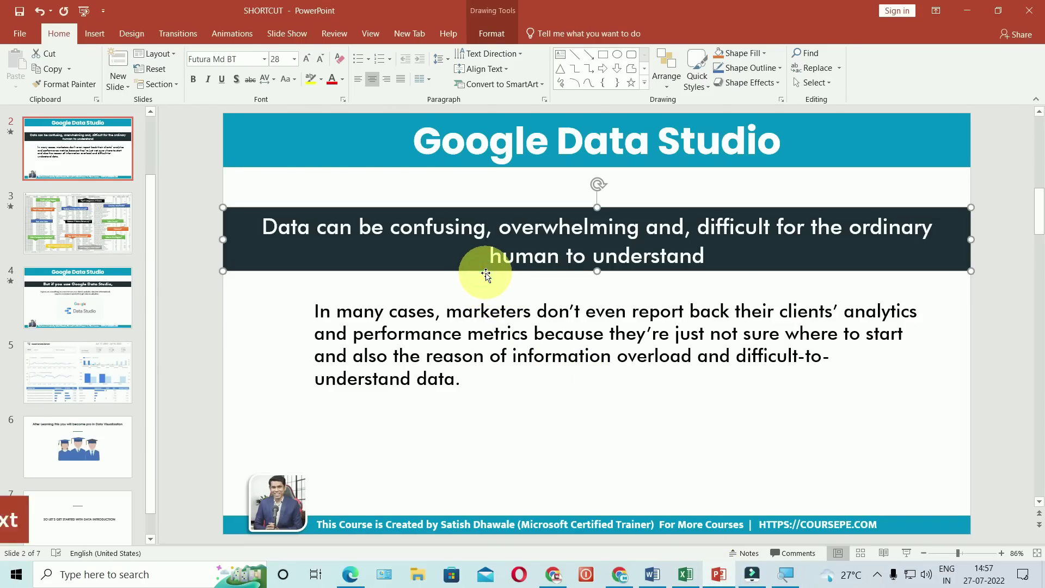
Paste a duplicate of the dark title text box, move it down, then delete it
{"action": "key", "text": "ctrl+c"}
{"action": "key", "text": "ctrl+v"}
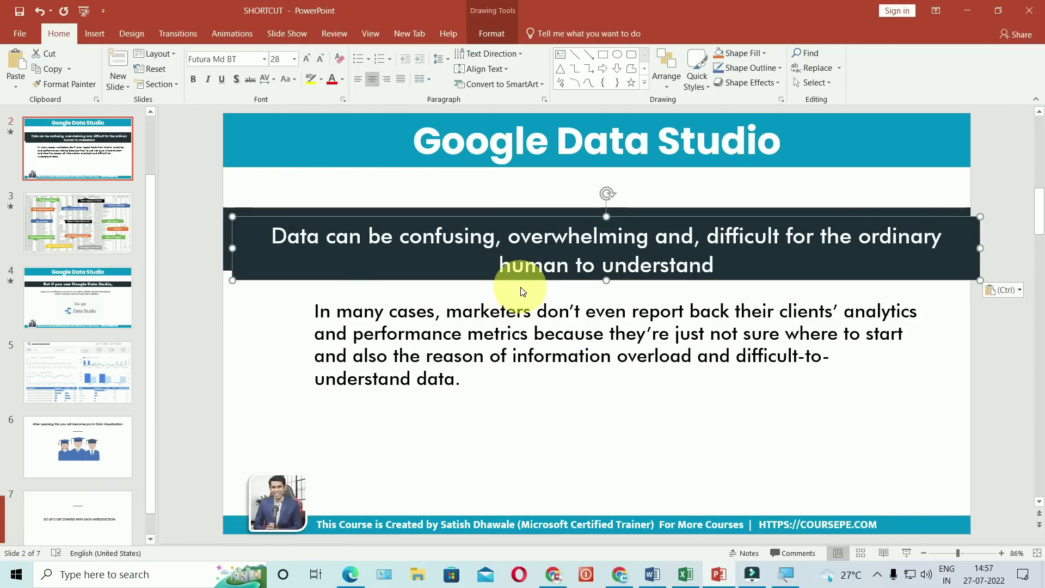
{"action": "left_click_drag", "start_coordinate": [525, 252], "coordinate": [535, 426]}
{"action": "key", "text": "Delete"}
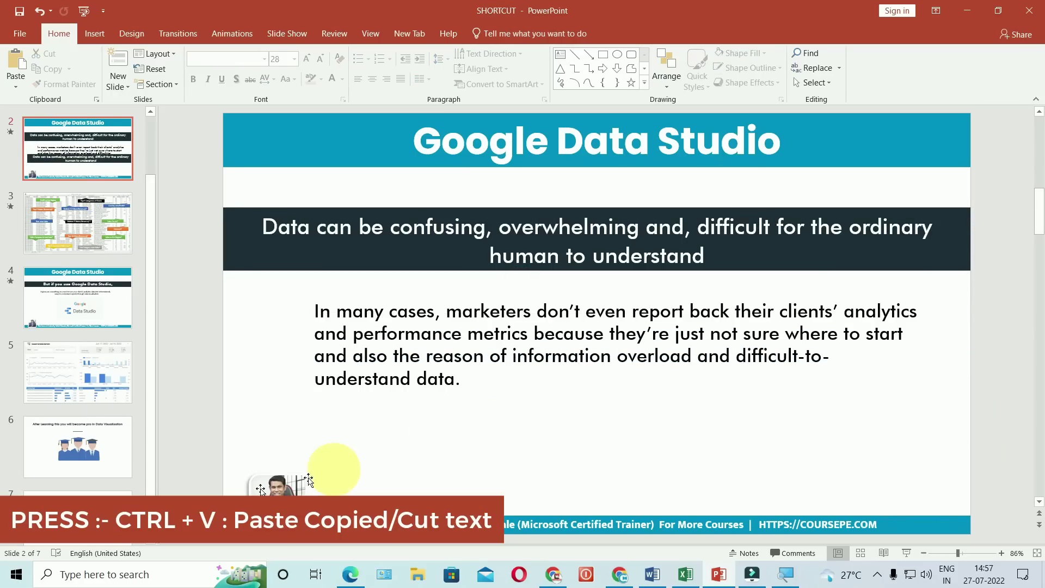
Delete the extra eighth slide so the deck has seven slides
{"action": "scroll", "coordinate": [128, 473], "scroll_direction": "down", "scroll_amount": 1}
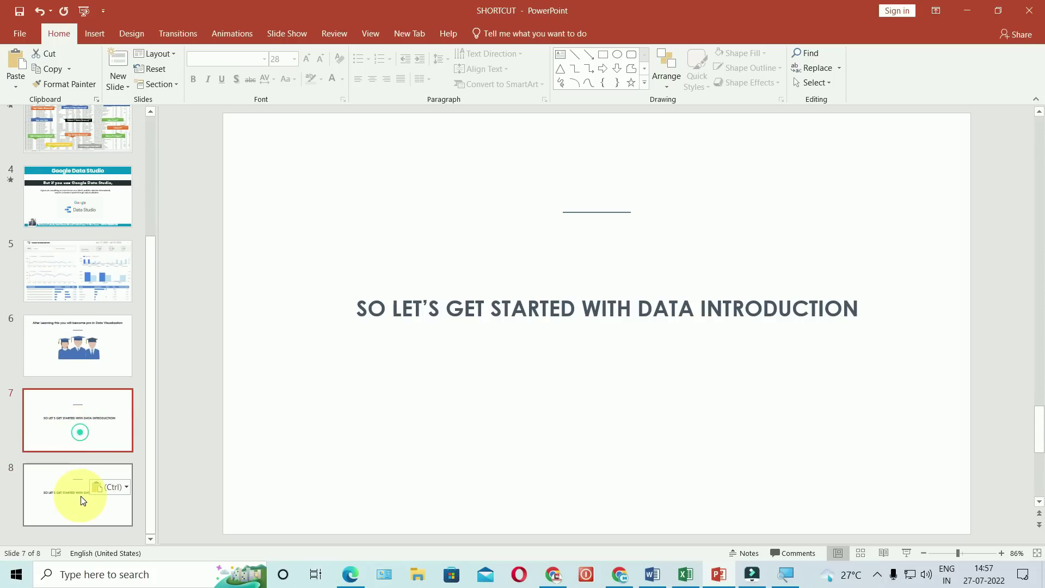
{"action": "left_click", "coordinate": [83, 500]}
{"action": "key", "text": "Delete"}
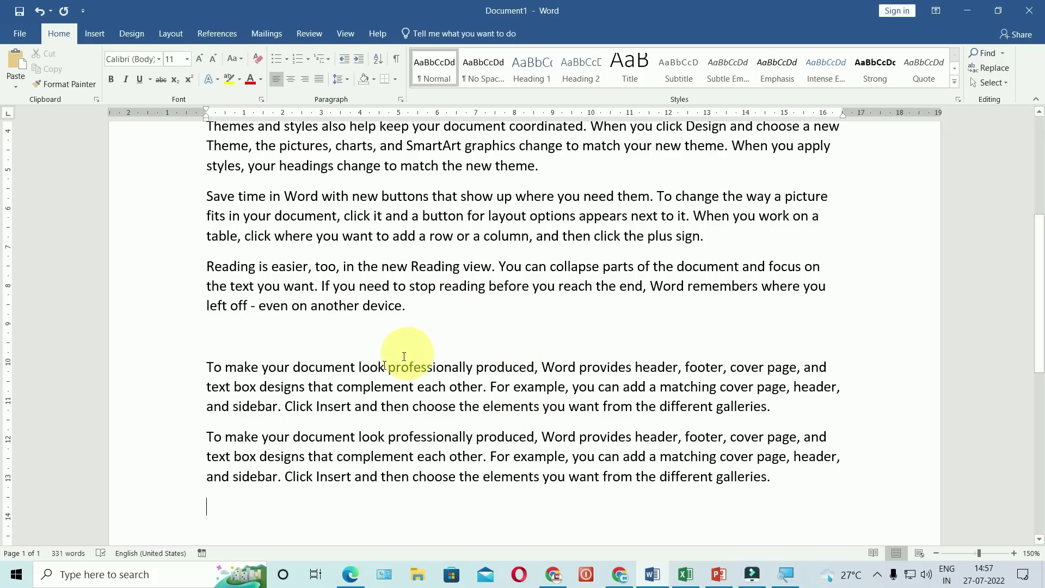
Select the first paragraph and view its Font settings with Ctrl+D, closing without changes
{"action": "scroll", "coordinate": [404, 356], "scroll_direction": "up", "scroll_amount": 4}
{"action": "scroll", "coordinate": [280, 415], "scroll_direction": "up", "scroll_amount": 2}
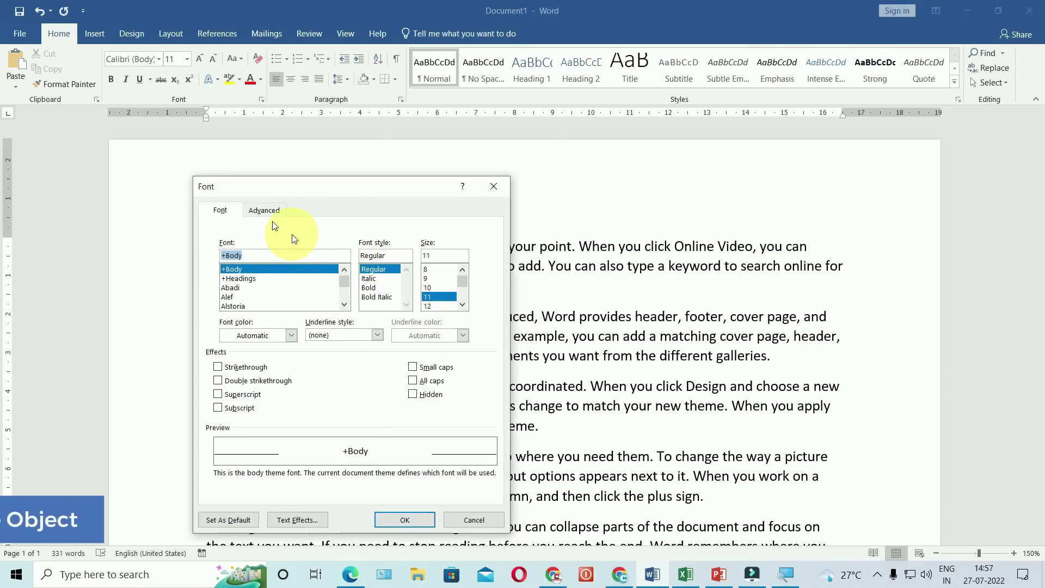
{"action": "key", "text": "Escape"}
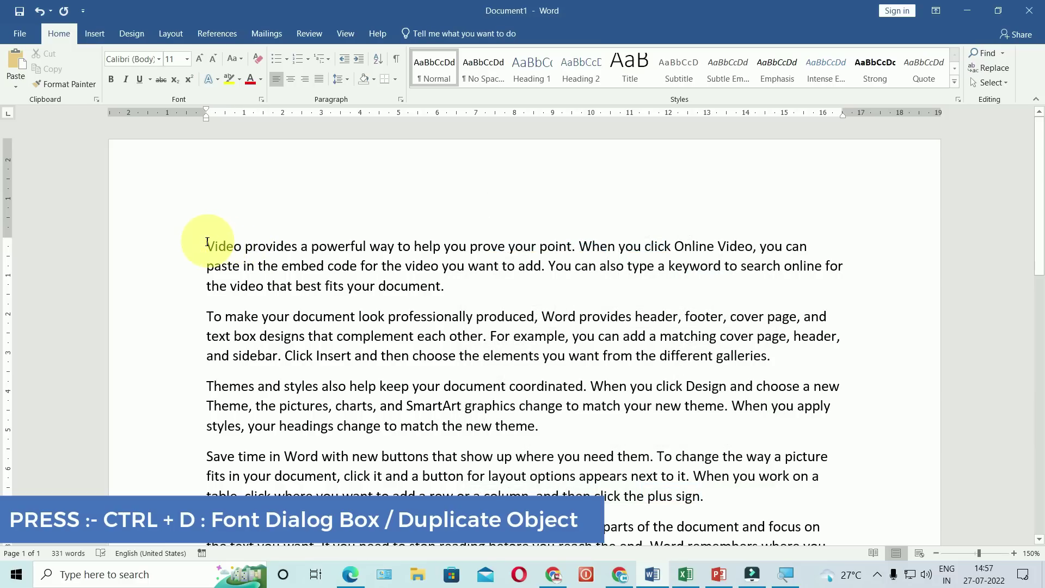
{"action": "left_click_drag", "start_coordinate": [206, 243], "coordinate": [552, 283]}
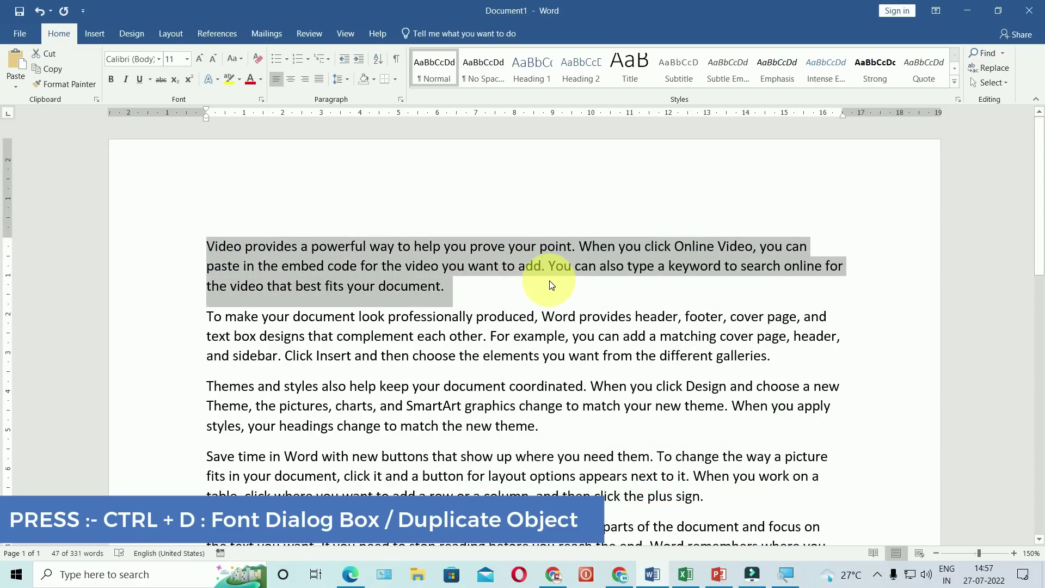
{"action": "key", "text": "ctrl+d"}
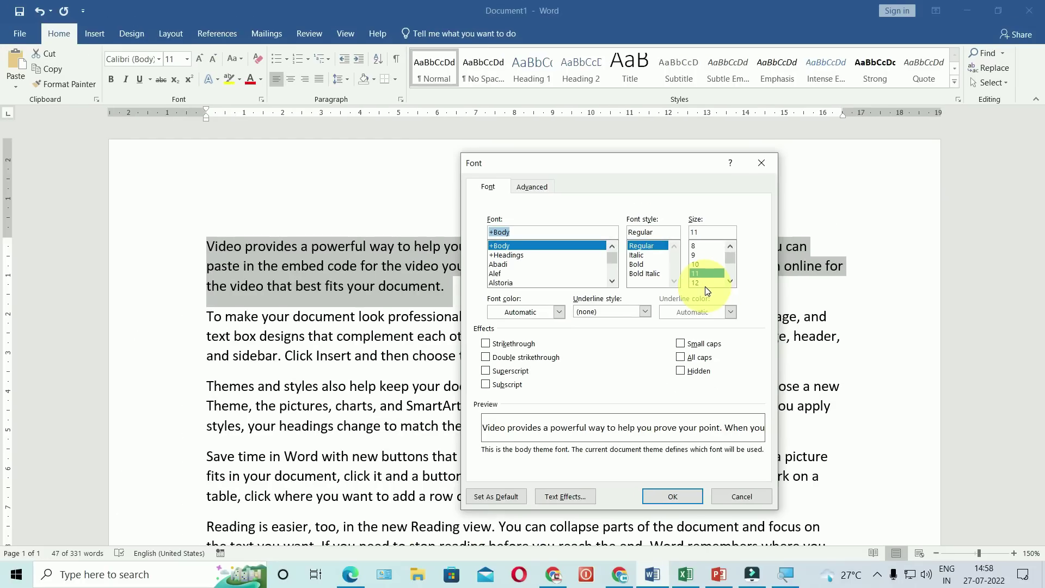
{"action": "key", "text": "Escape"}
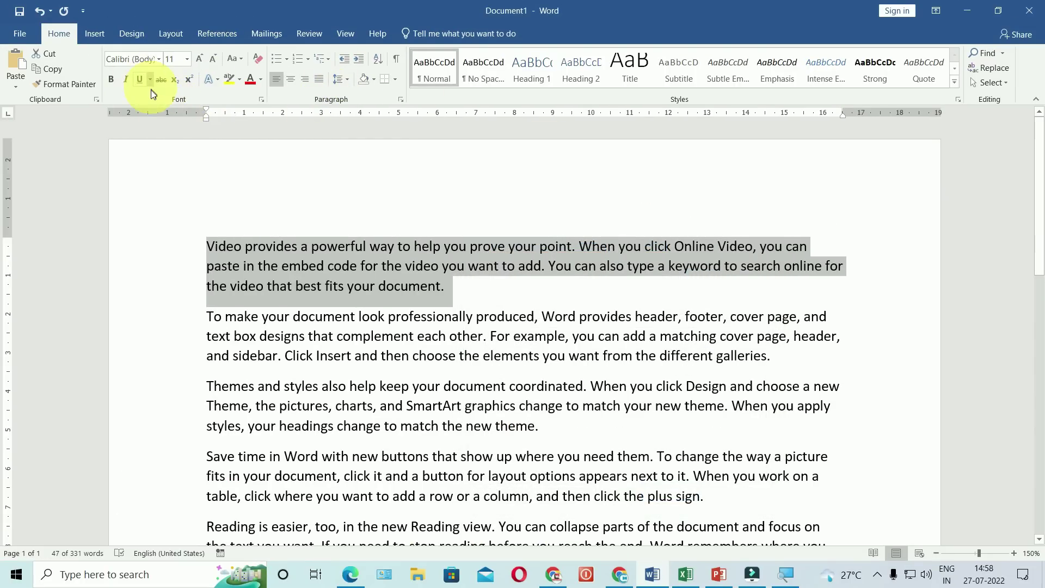
Insert three empty lines after the first paragraph
{"action": "left_click", "coordinate": [472, 293]}
{"action": "key", "text": "Return"}
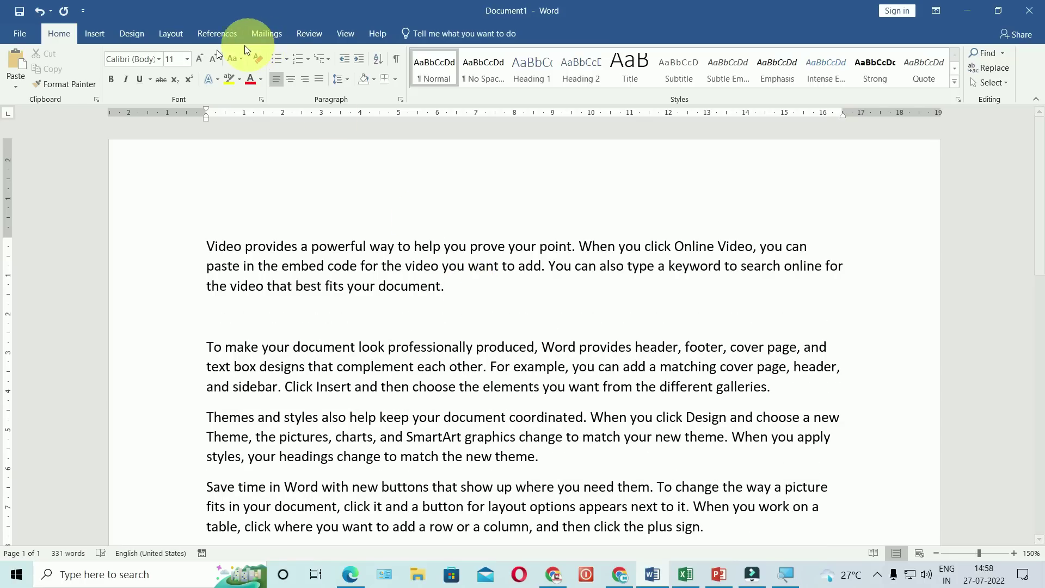
{"action": "key", "text": "Return"}
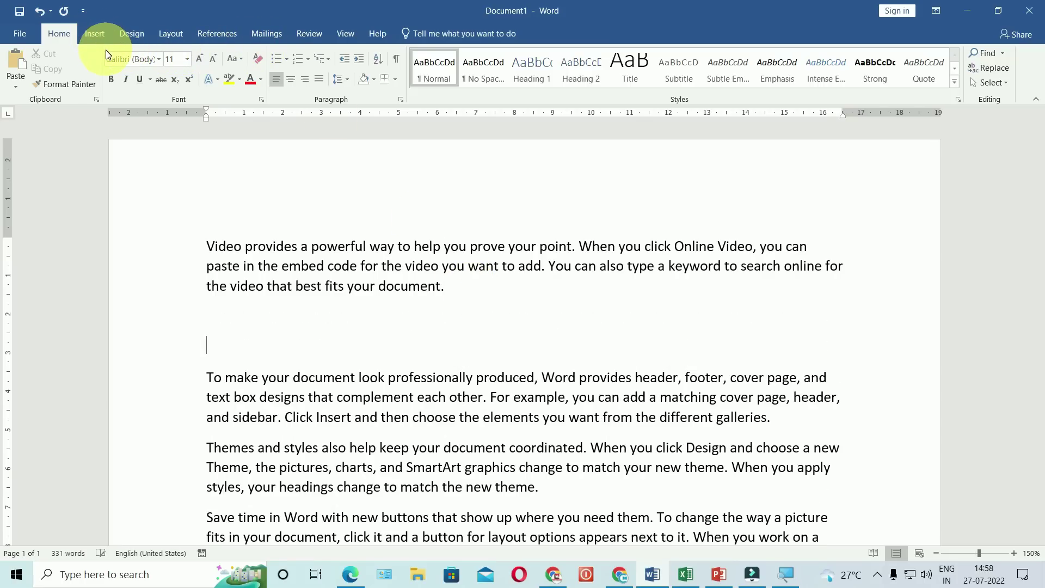
{"action": "key", "text": "Return"}
Draw a blue rounded rectangle in the gap below the first paragraph
{"action": "left_click", "coordinate": [95, 35]}
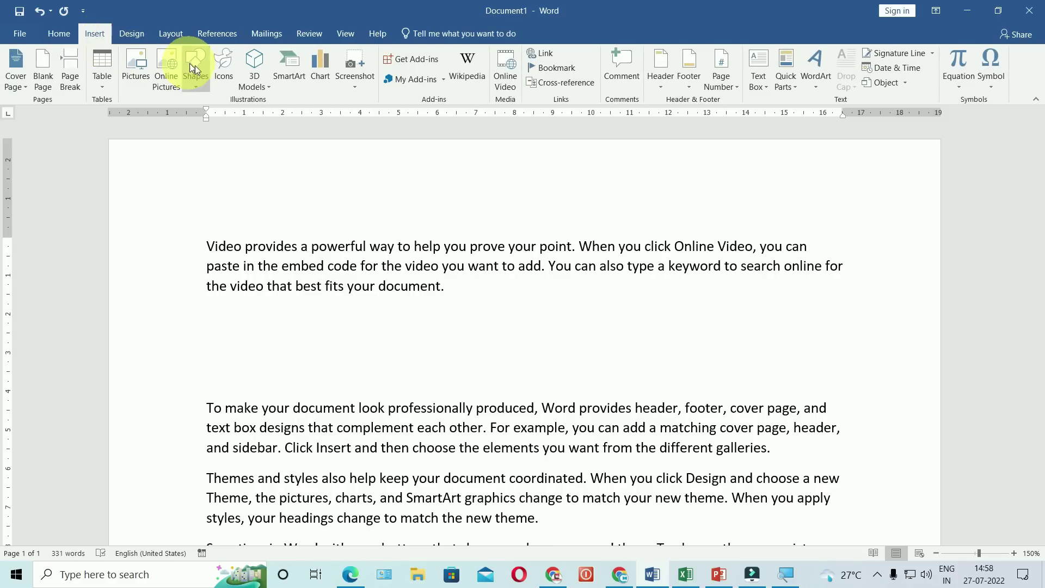
{"action": "left_click", "coordinate": [198, 80]}
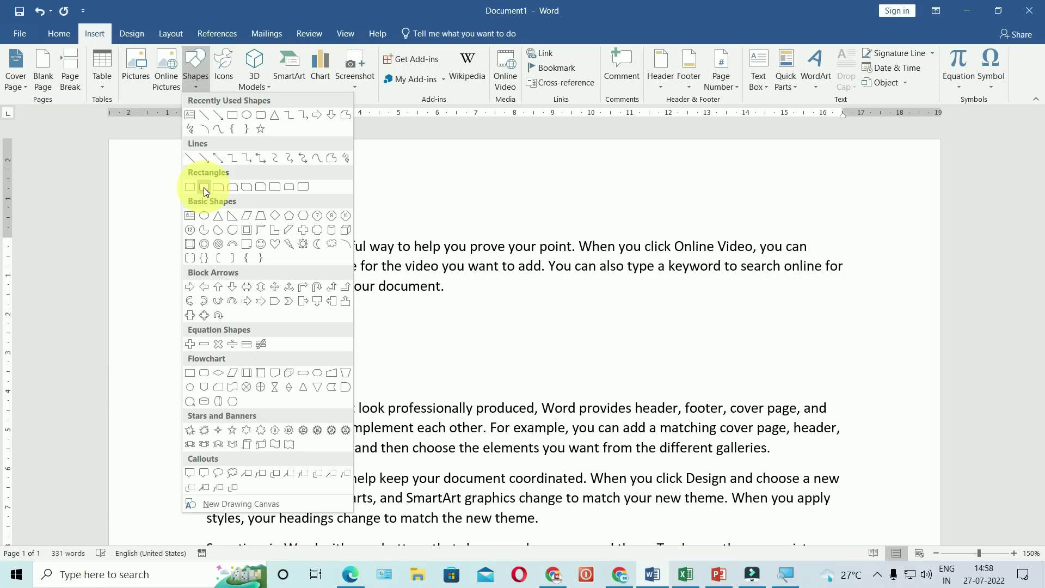
{"action": "left_click", "coordinate": [204, 187]}
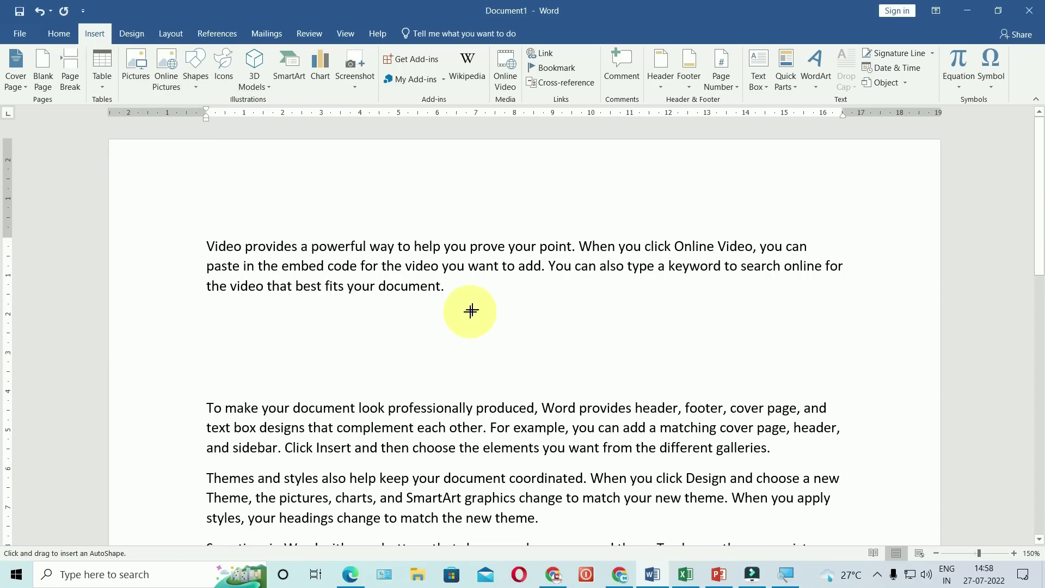
{"action": "mouse_move", "coordinate": [479, 301]}
{"action": "left_mouse_down"}
{"action": "mouse_move", "coordinate": [603, 377]}
{"action": "mouse_move", "coordinate": [638, 383]}
{"action": "left_mouse_up"}
Duplicate the rounded rectangle twice with Ctrl+D and line the copies up in a row
{"action": "left_click", "coordinate": [605, 353]}
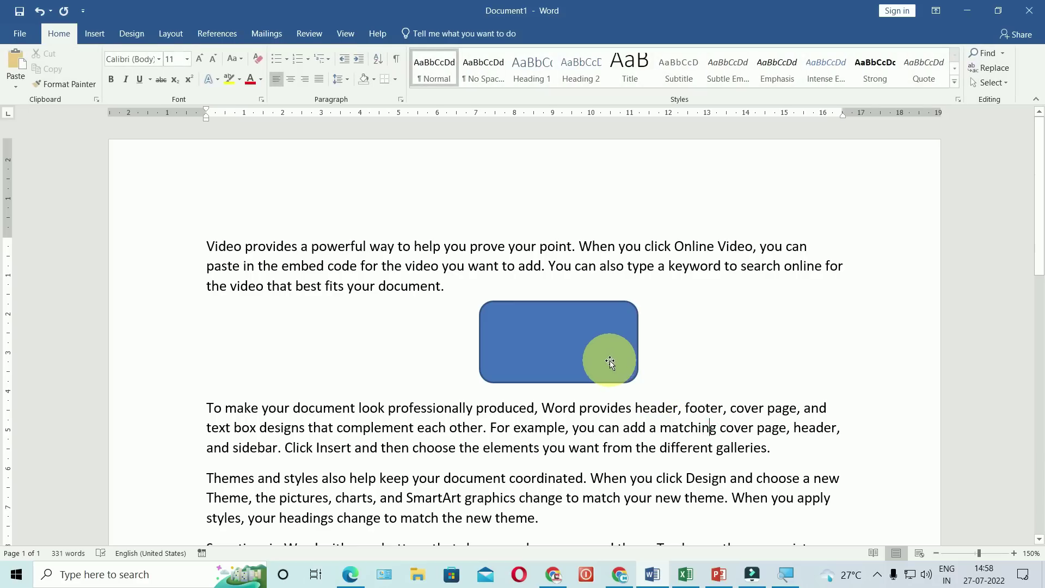
{"action": "key", "text": "ctrl+d"}
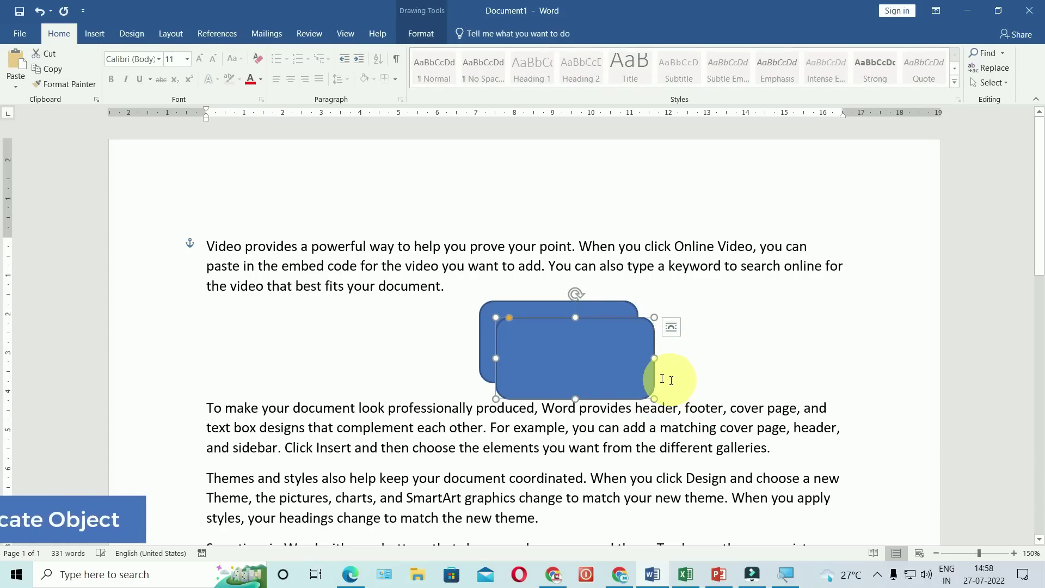
{"action": "mouse_move", "coordinate": [623, 366]}
{"action": "left_mouse_down"}
{"action": "mouse_move", "coordinate": [786, 350]}
{"action": "mouse_move", "coordinate": [356, 332]}
{"action": "mouse_move", "coordinate": [388, 352]}
{"action": "left_mouse_up"}
{"action": "key", "text": "ctrl+d"}
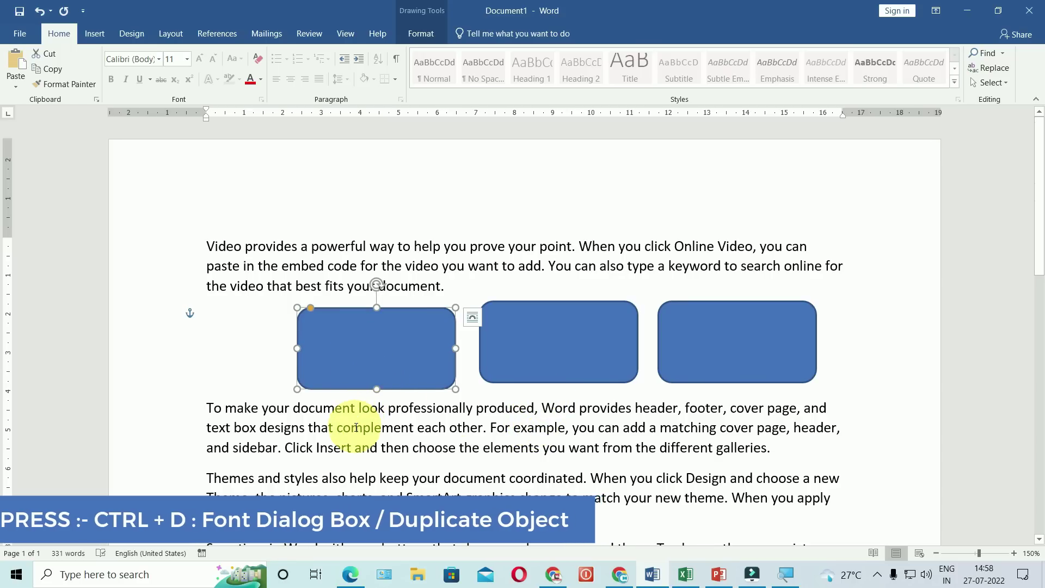
{"action": "left_click_drag", "start_coordinate": [207, 407], "coordinate": [354, 447]}
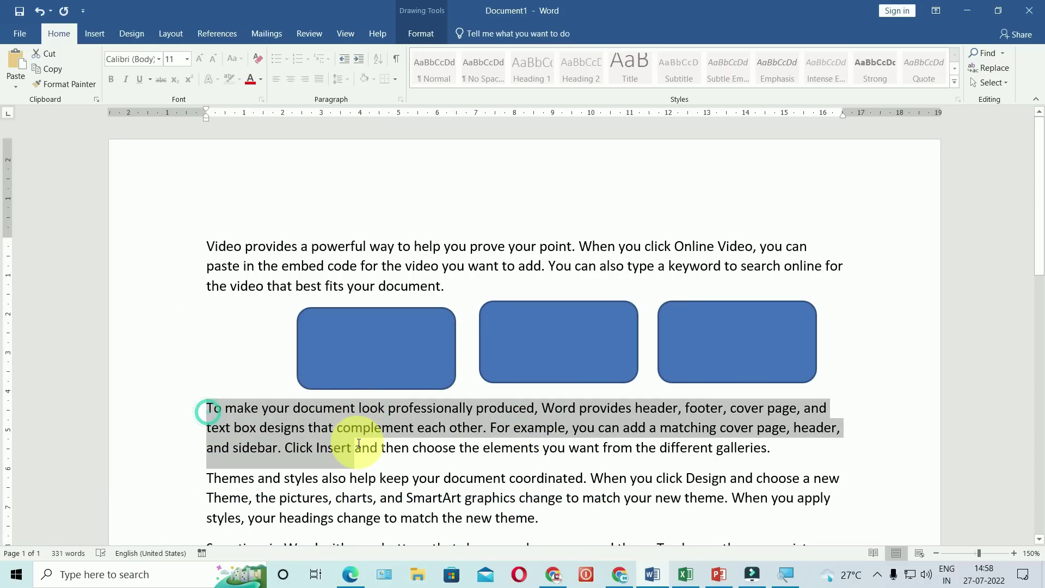
Clear the copied product values in column I and the totals in G3:G19
{"action": "left_click", "coordinate": [685, 574]}
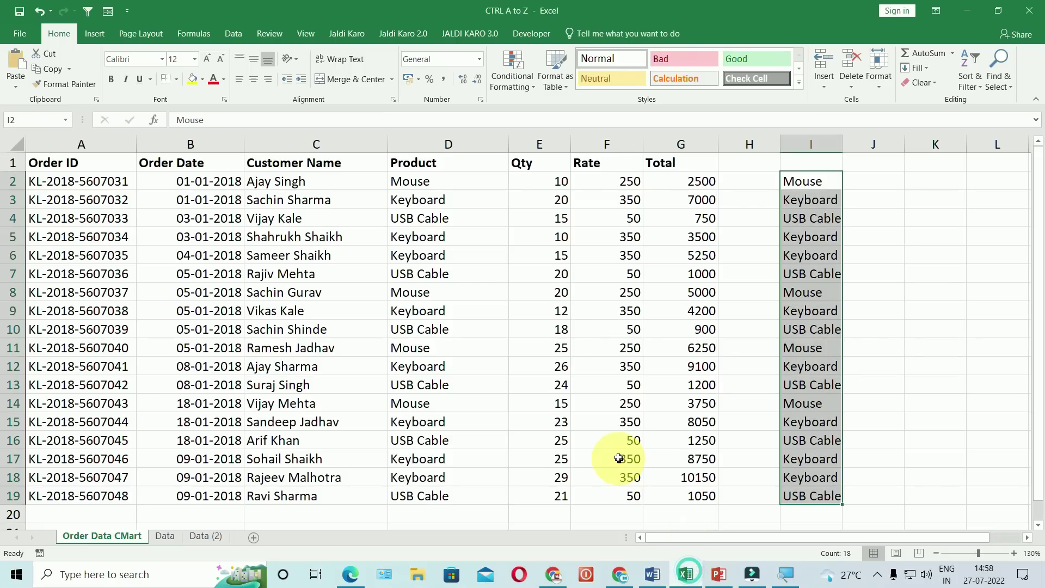
{"action": "key", "text": "Delete"}
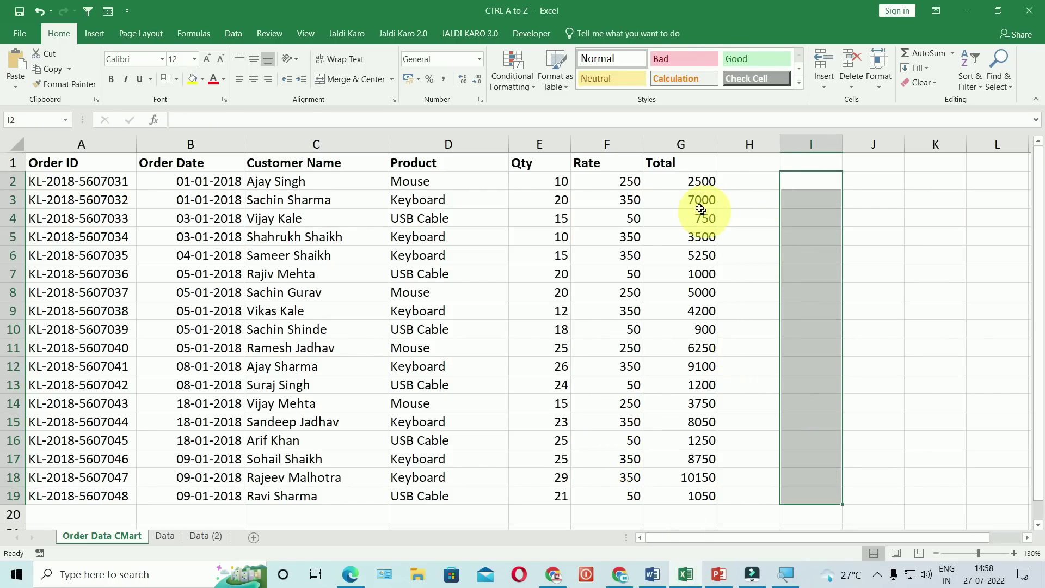
{"action": "left_click_drag", "start_coordinate": [700, 201], "coordinate": [707, 495]}
{"action": "key", "text": "Delete"}
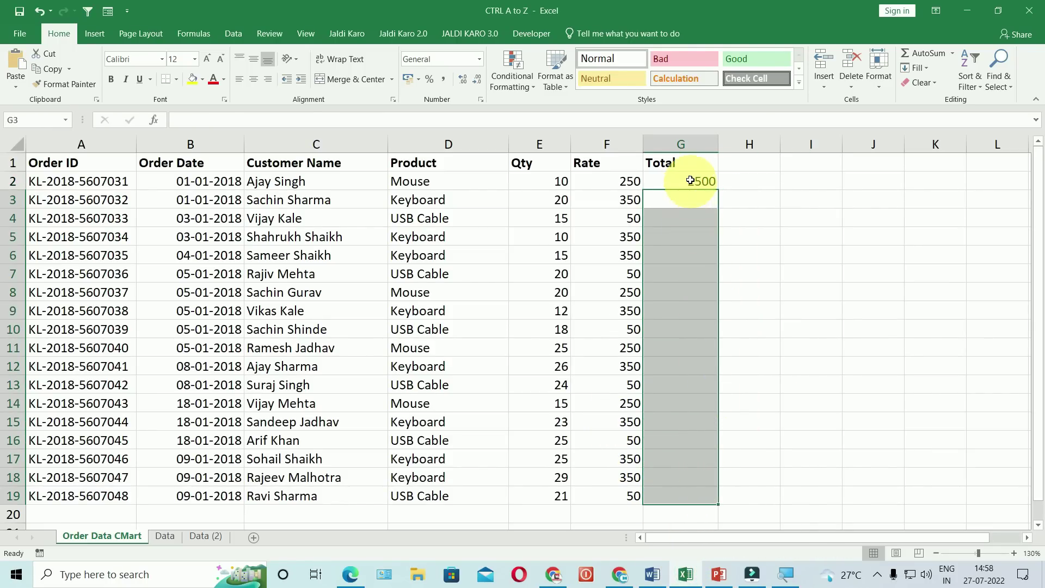
Enter =E2*F2 in G2 and fill it down to G19 with Ctrl+D
{"action": "left_click", "coordinate": [689, 181]}
{"action": "type", "text": "="}
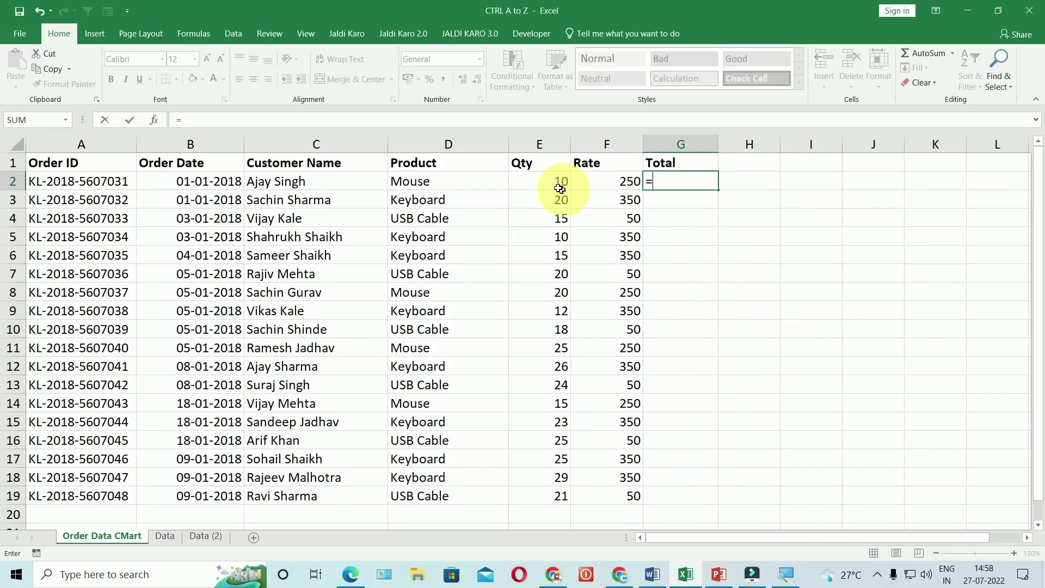
{"action": "left_click", "coordinate": [539, 175]}
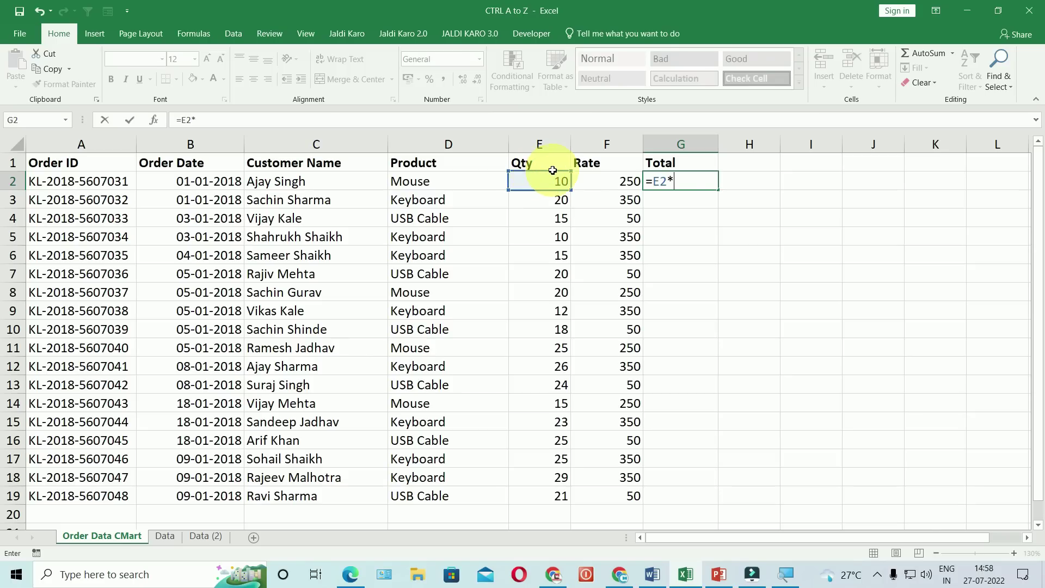
{"action": "left_click", "coordinate": [601, 178]}
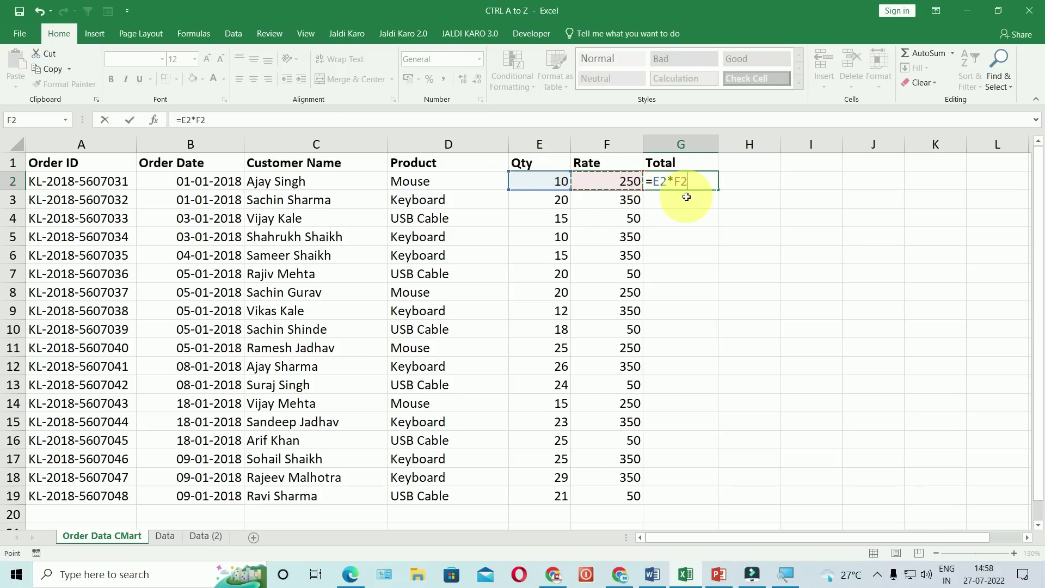
{"action": "key", "text": "Return"}
{"action": "left_click", "coordinate": [697, 182]}
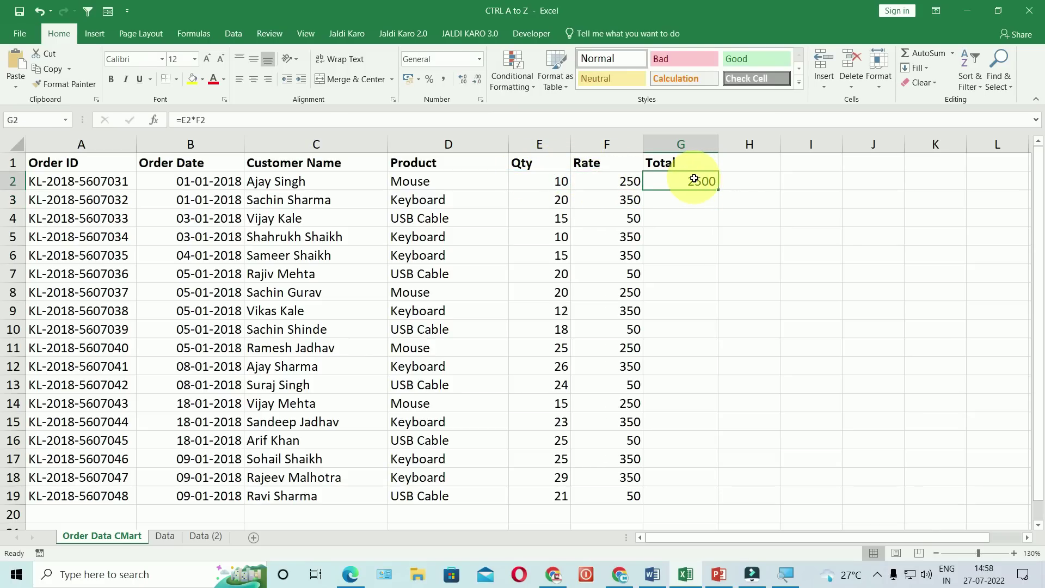
{"action": "left_click_drag", "start_coordinate": [694, 180], "coordinate": [695, 493]}
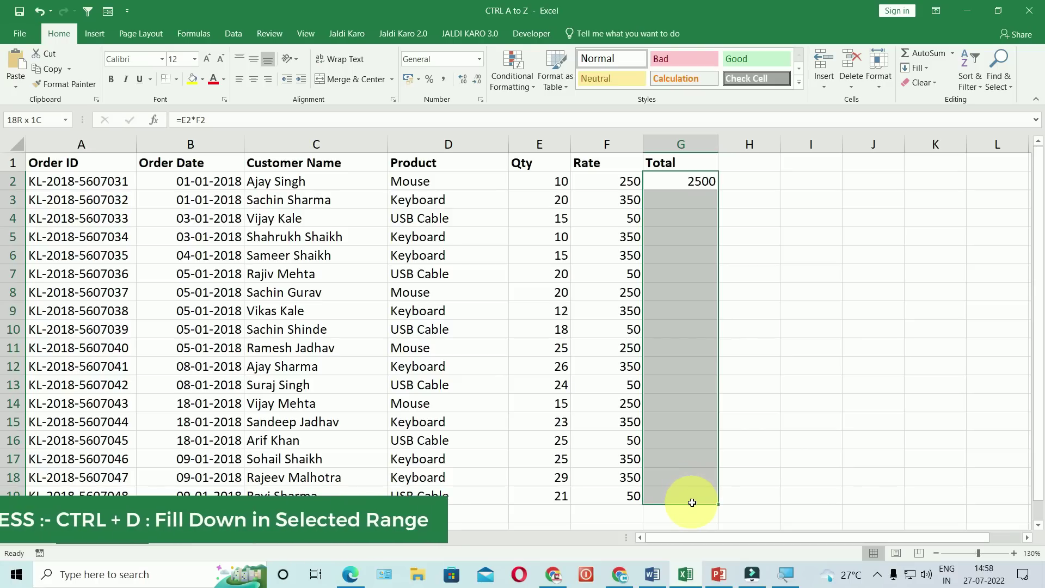
{"action": "key", "text": "ctrl+d"}
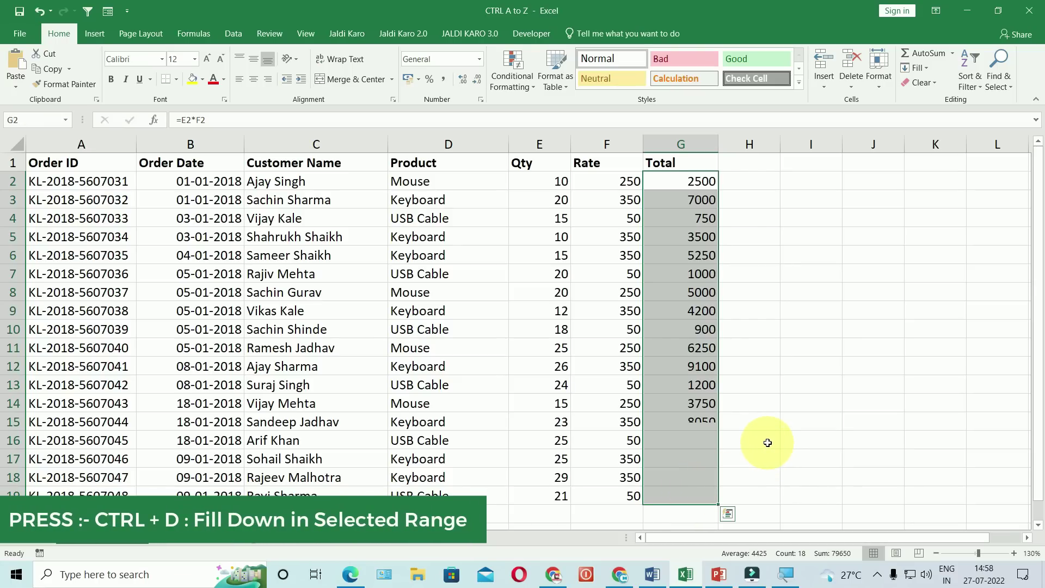
Enter 'mumbai' in I4, fill it down to I14 with Ctrl+D, then clear it
{"action": "left_click", "coordinate": [827, 223]}
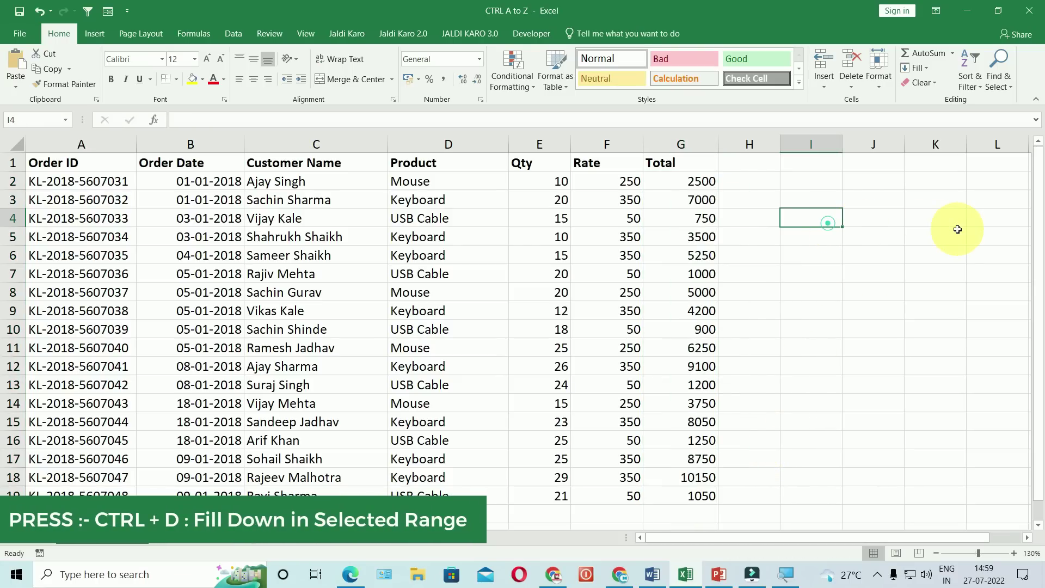
{"action": "type", "text": "mumbai"}
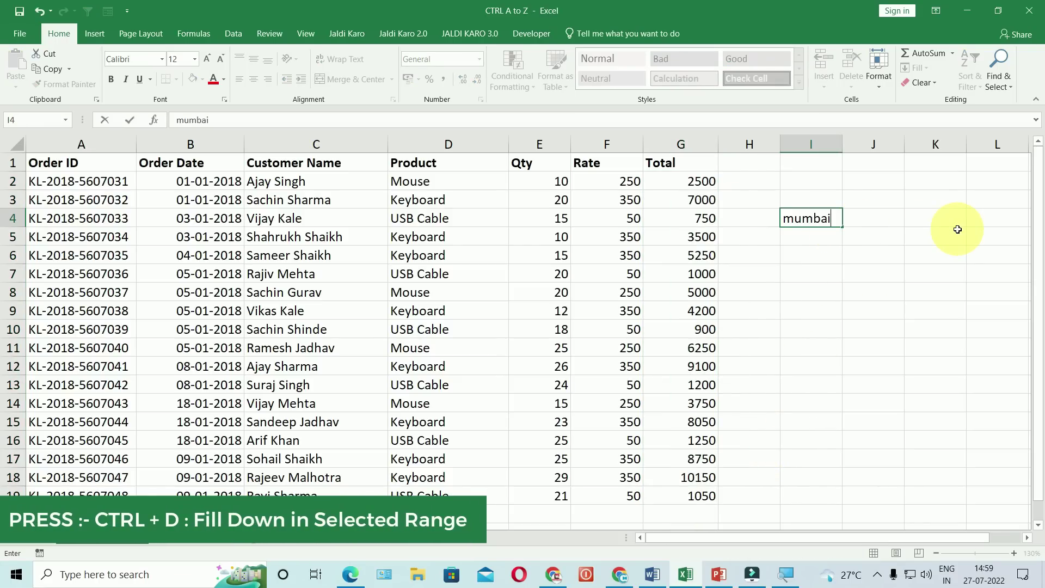
{"action": "key", "text": "Return"}
{"action": "mouse_move", "coordinate": [812, 221]}
{"action": "left_mouse_down"}
{"action": "mouse_move", "coordinate": [814, 417]}
{"action": "mouse_move", "coordinate": [814, 402]}
{"action": "left_mouse_up"}
{"action": "key", "text": "ctrl+d"}
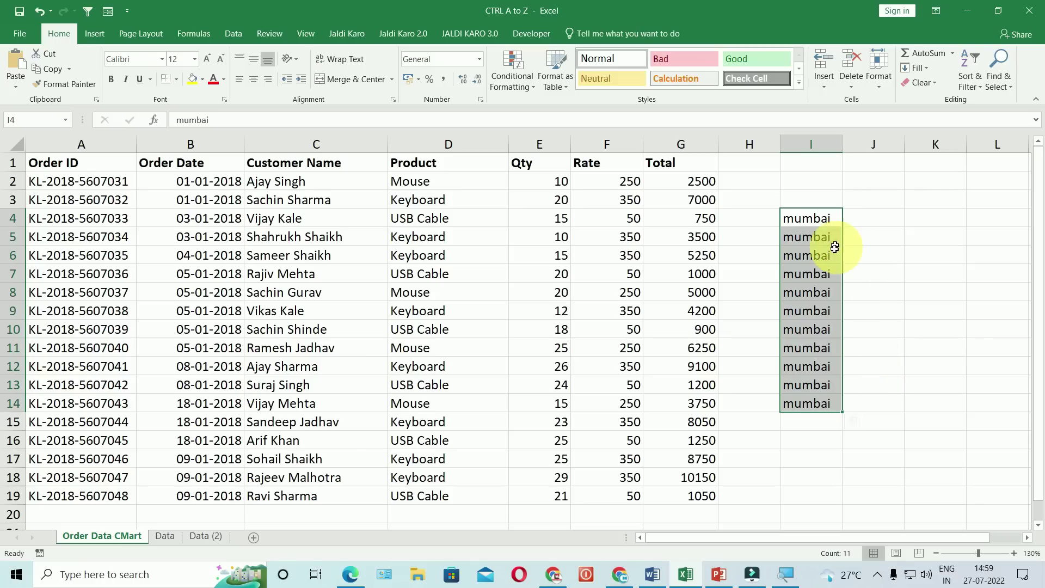
{"action": "key", "text": "Delete"}
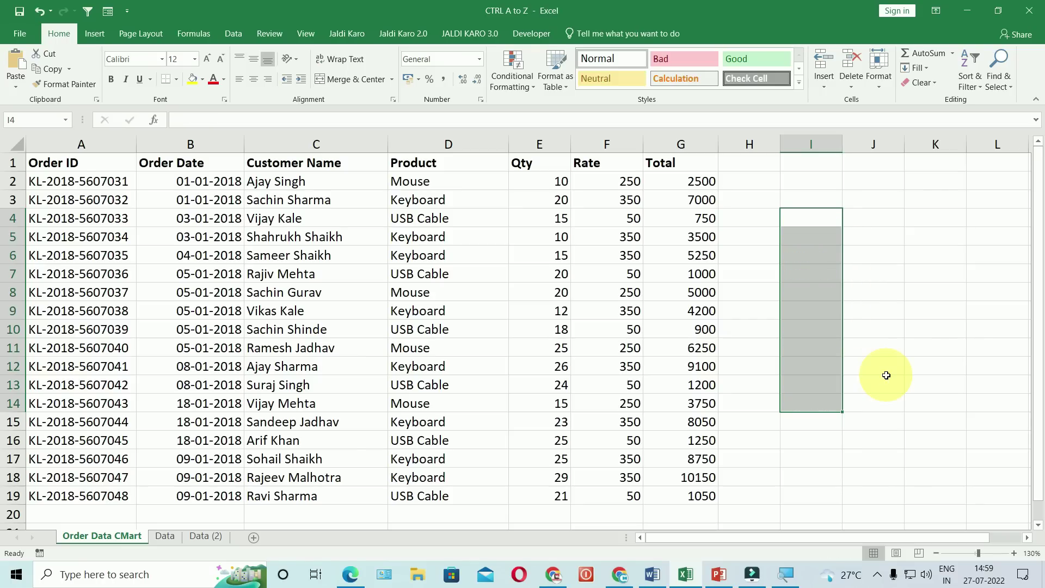
{"action": "key", "text": "Up"}
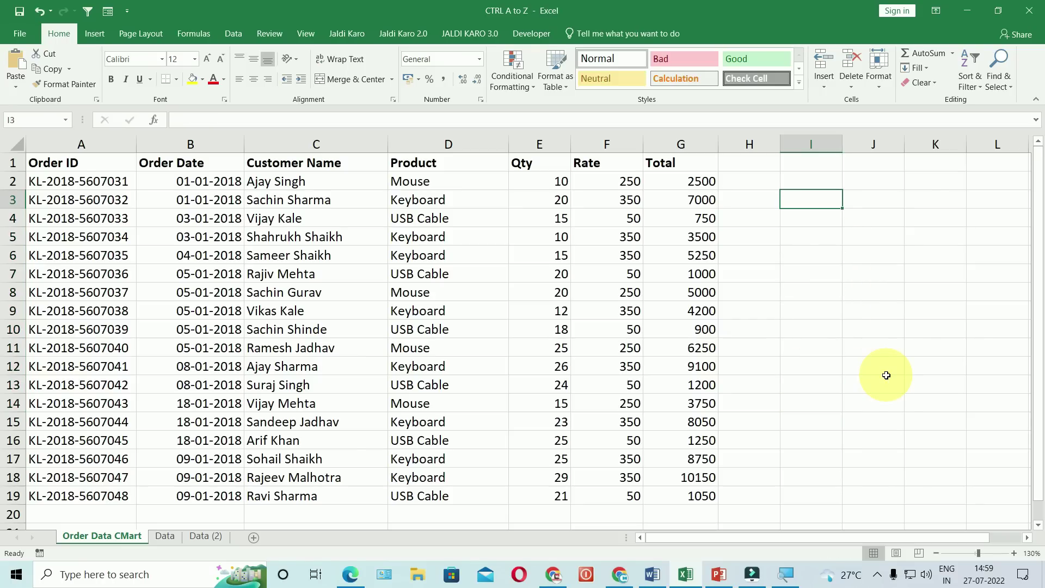
{"action": "left_click", "coordinate": [720, 571]}
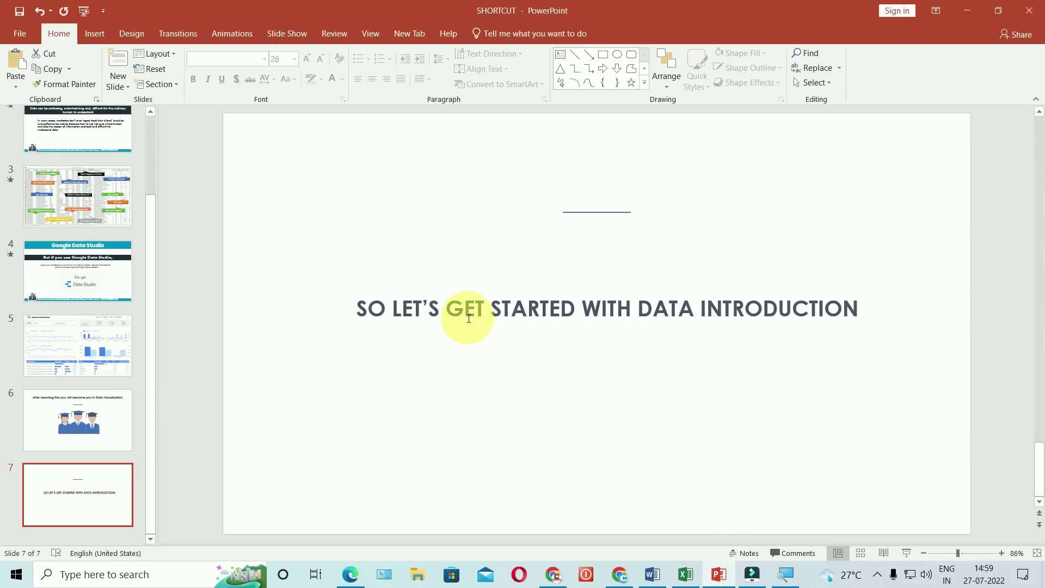
Shrink the graduates picture on slide 6 to about half size and duplicate it into a row
{"action": "left_click", "coordinate": [468, 318]}
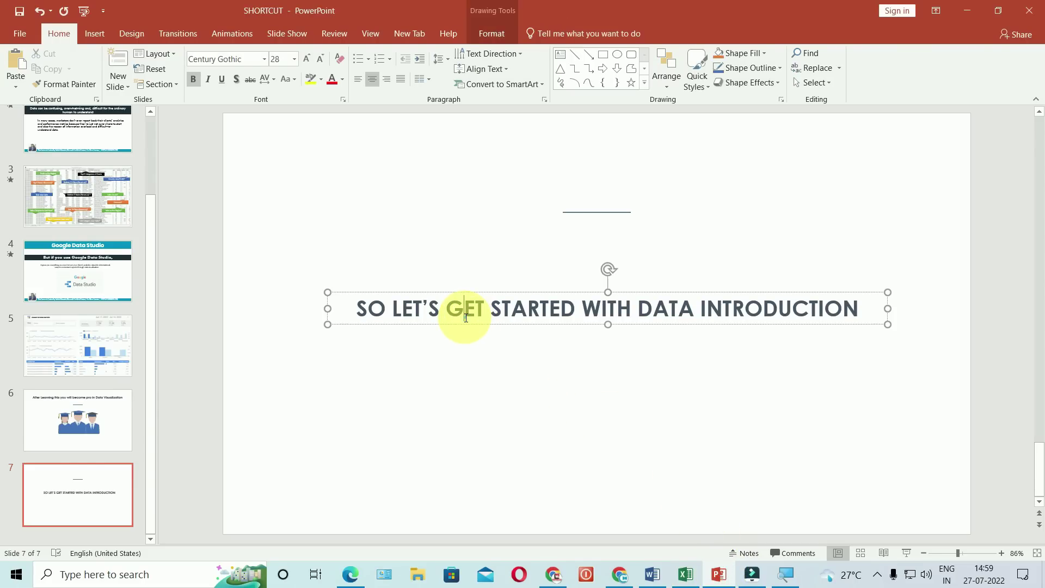
{"action": "left_click", "coordinate": [77, 413]}
{"action": "left_click_drag", "start_coordinate": [508, 373], "coordinate": [329, 358]}
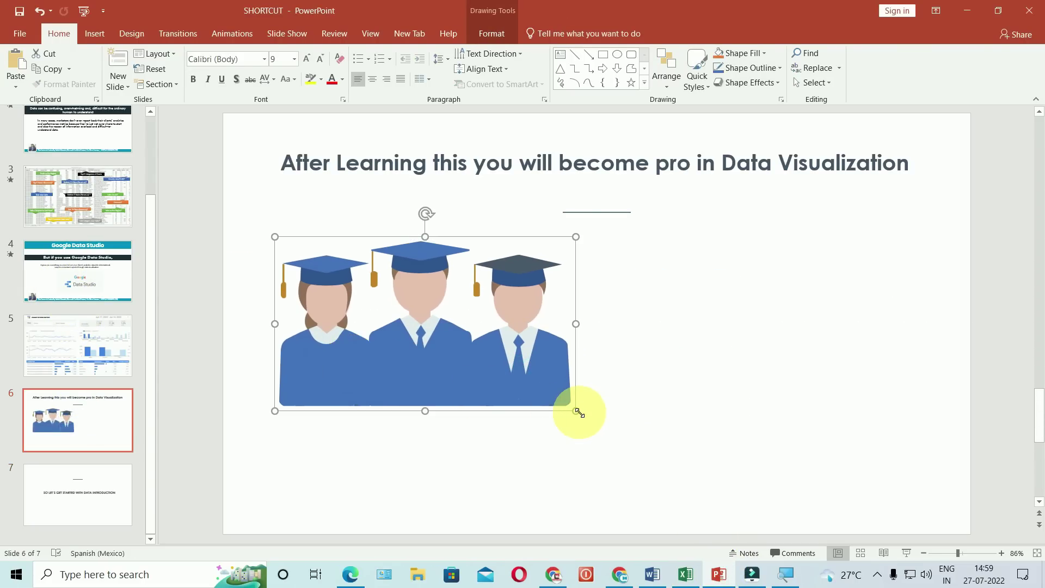
{"action": "left_click_drag", "start_coordinate": [577, 410], "coordinate": [413, 329]}
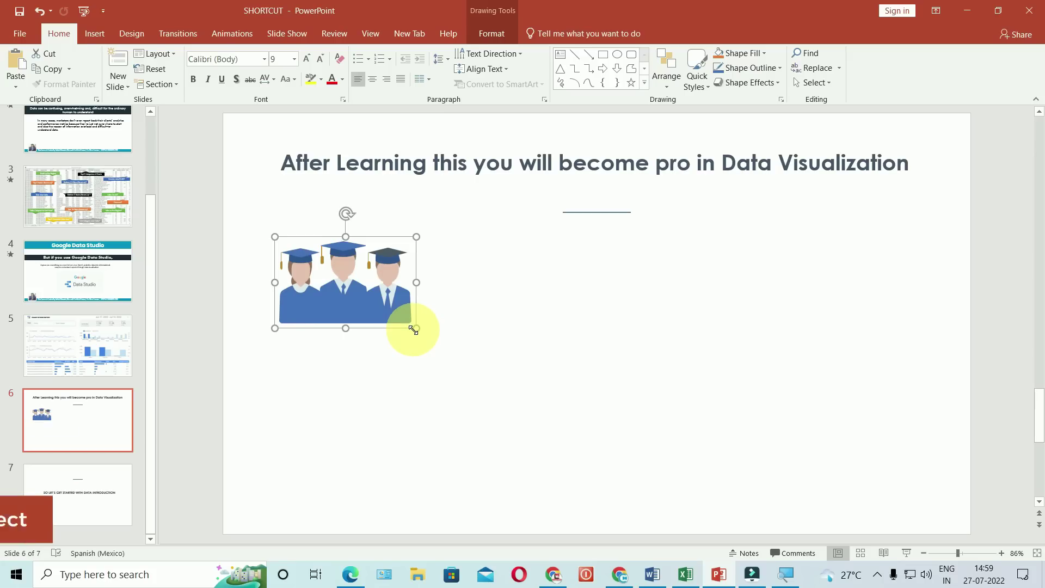
{"action": "key", "text": "ctrl+d"}
{"action": "left_click_drag", "start_coordinate": [527, 320], "coordinate": [525, 312]}
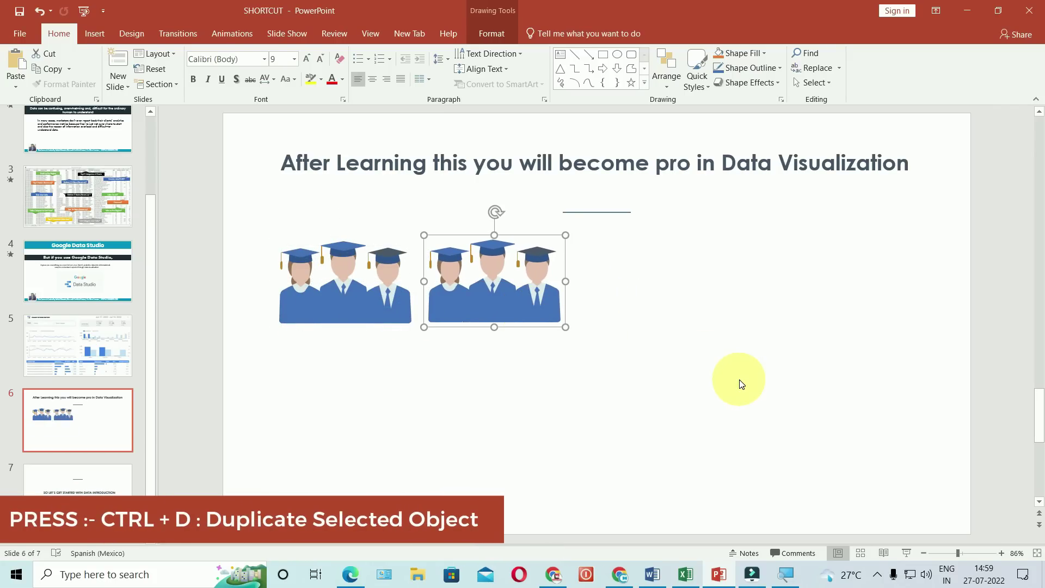
{"action": "key", "text": "ctrl+d"}
{"action": "key", "text": "ctrl+d"}
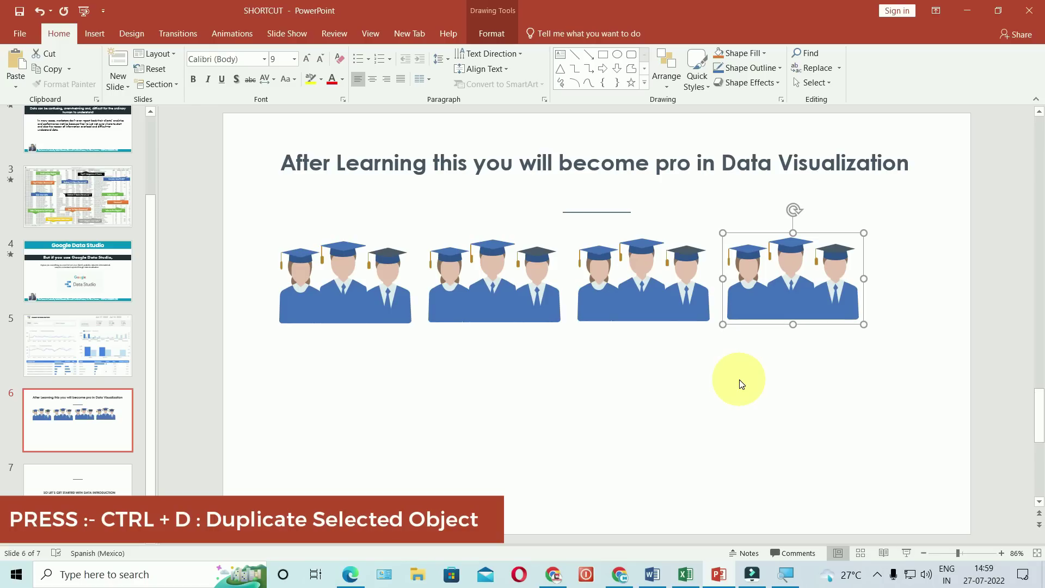
Shrink the Data Studio logo on slide 4 and duplicate it into a row, removing the extra fifth copy
{"action": "left_click", "coordinate": [100, 276]}
{"action": "left_click", "coordinate": [483, 361]}
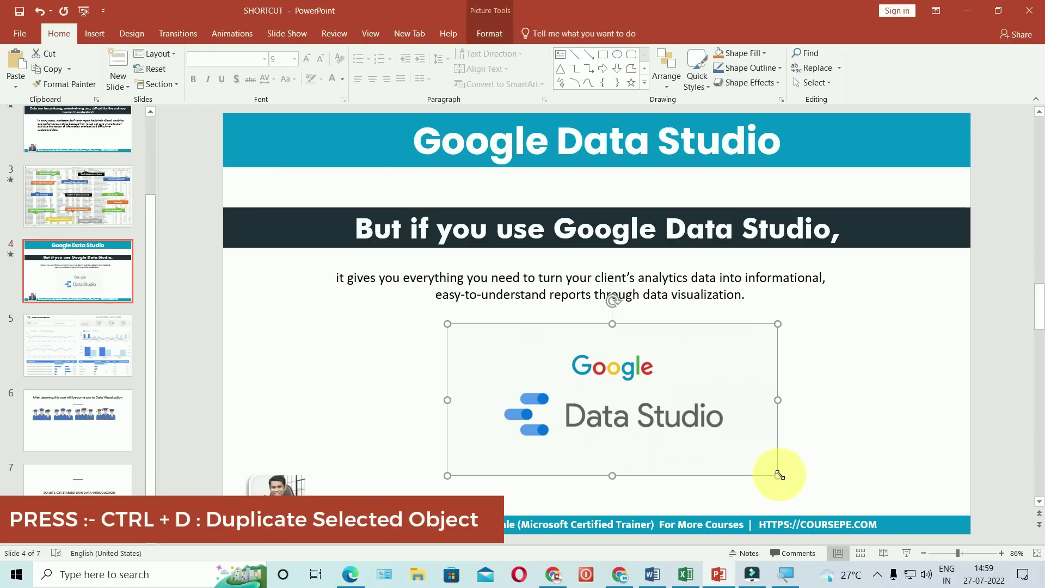
{"action": "mouse_move", "coordinate": [779, 474]}
{"action": "left_mouse_down"}
{"action": "mouse_move", "coordinate": [560, 392]}
{"action": "mouse_move", "coordinate": [375, 370]}
{"action": "mouse_move", "coordinate": [535, 363]}
{"action": "left_mouse_up"}
{"action": "key", "text": "ctrl+d"}
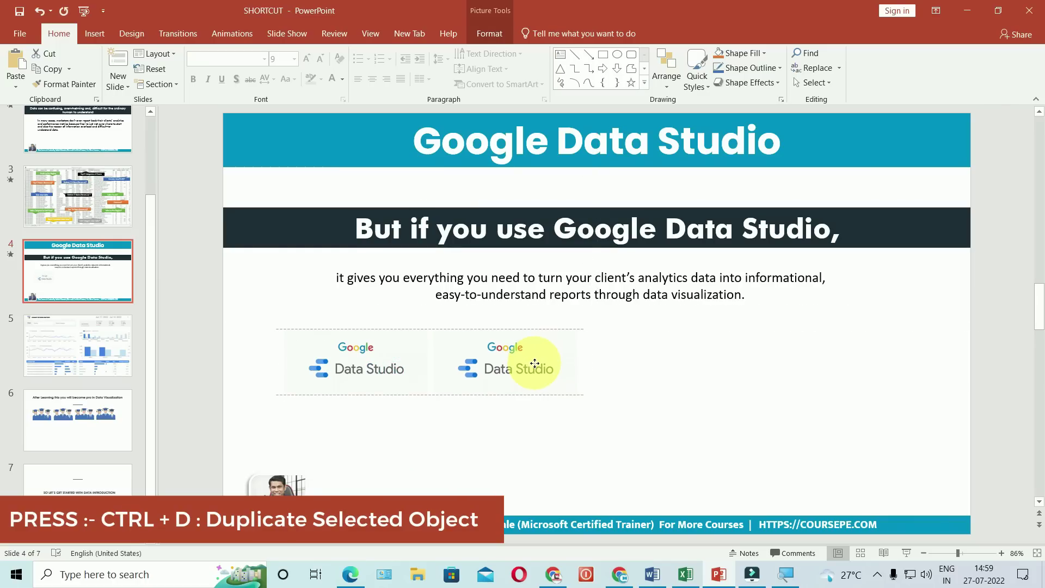
{"action": "key", "text": "ctrl+d"}
{"action": "key", "text": "ctrl+d"}
{"action": "key", "text": "ctrl+d"}
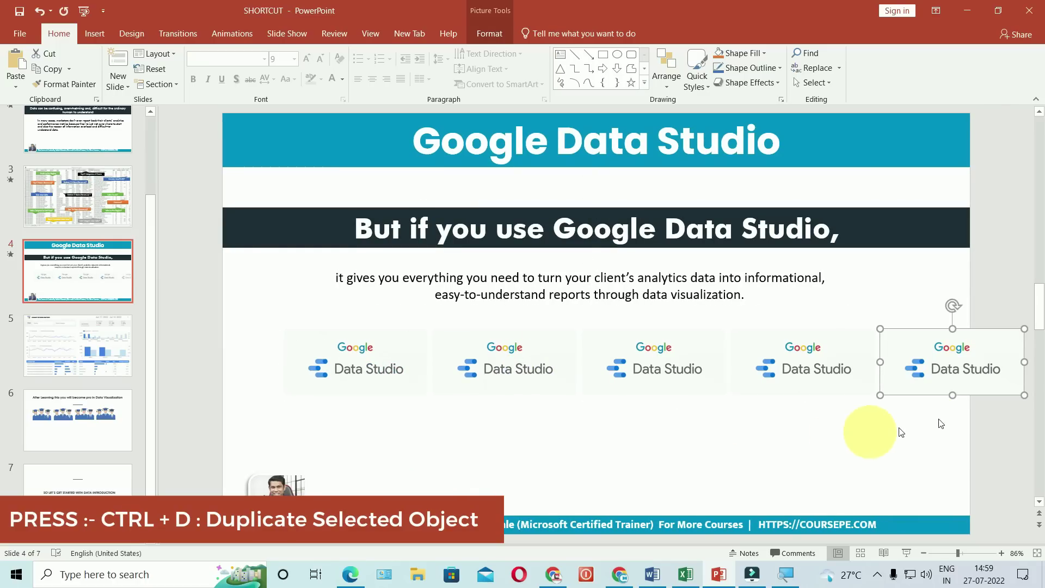
{"action": "key", "text": "Delete"}
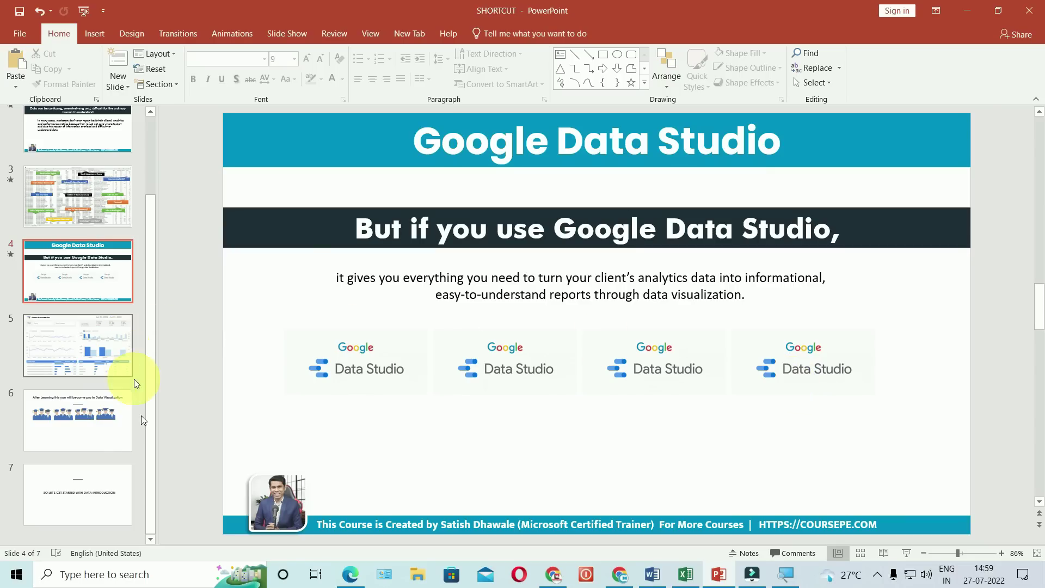
Duplicate slide 6 with Ctrl+D, then delete the duplicated slides
{"action": "left_click", "coordinate": [71, 443]}
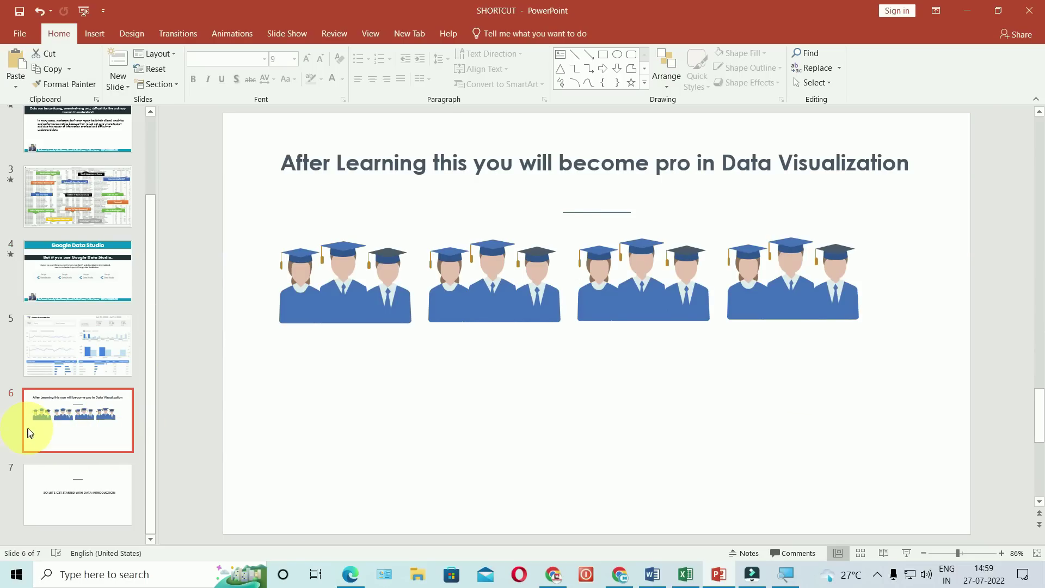
{"action": "key", "text": "ctrl+d"}
{"action": "key", "text": "ctrl+d"}
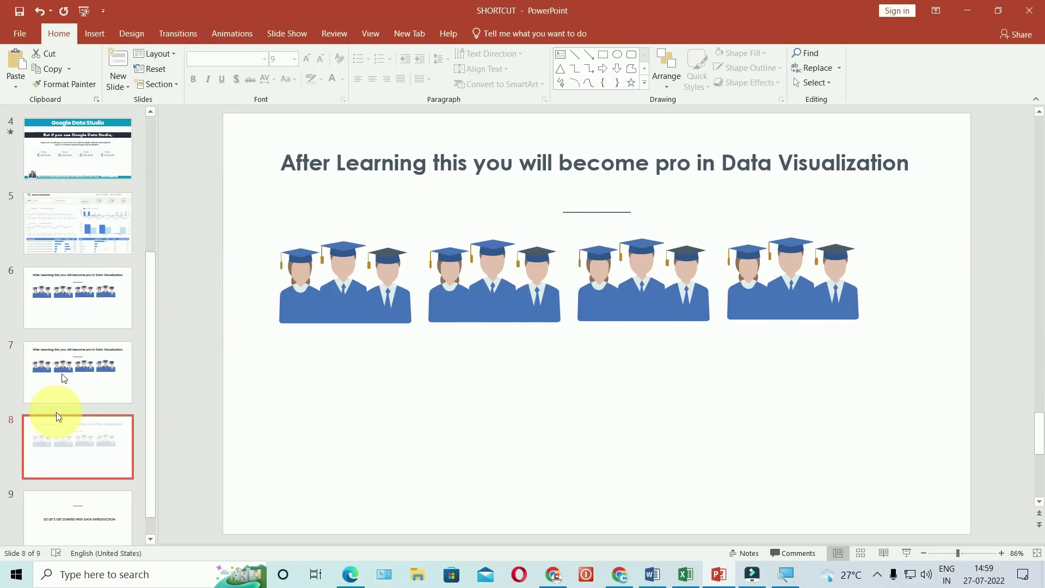
{"action": "left_click", "coordinate": [76, 435]}
{"action": "key", "text": "Delete"}
{"action": "left_click", "coordinate": [74, 424]}
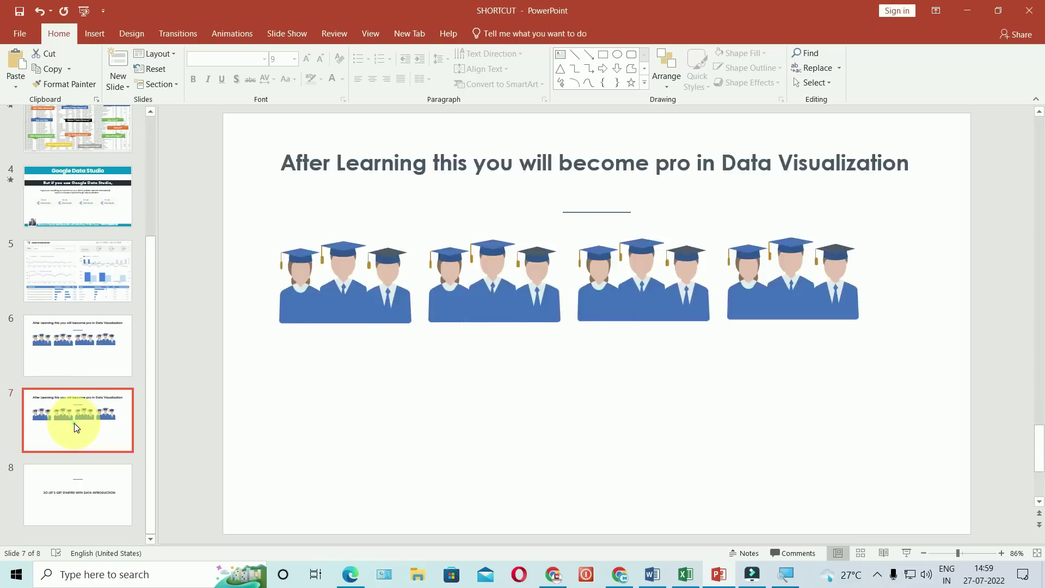
{"action": "key", "text": "Delete"}
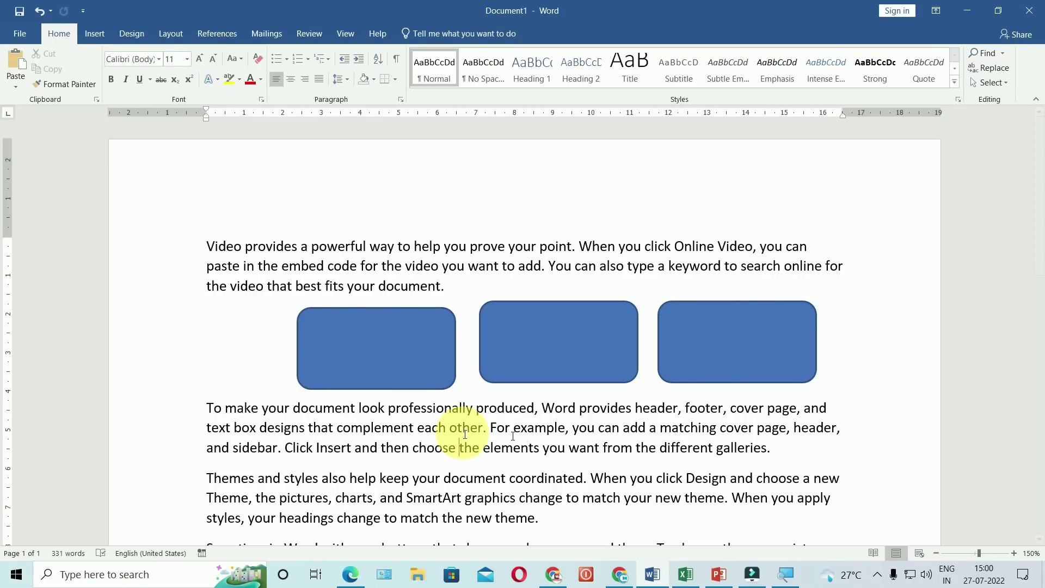
Insert empty lines above the first paragraph and select the new CHAPTER1 heading text
{"action": "mouse_move", "coordinate": [782, 448]}
{"action": "left_mouse_down"}
{"action": "mouse_move", "coordinate": [170, 438]}
{"action": "mouse_move", "coordinate": [169, 413]}
{"action": "left_mouse_up"}
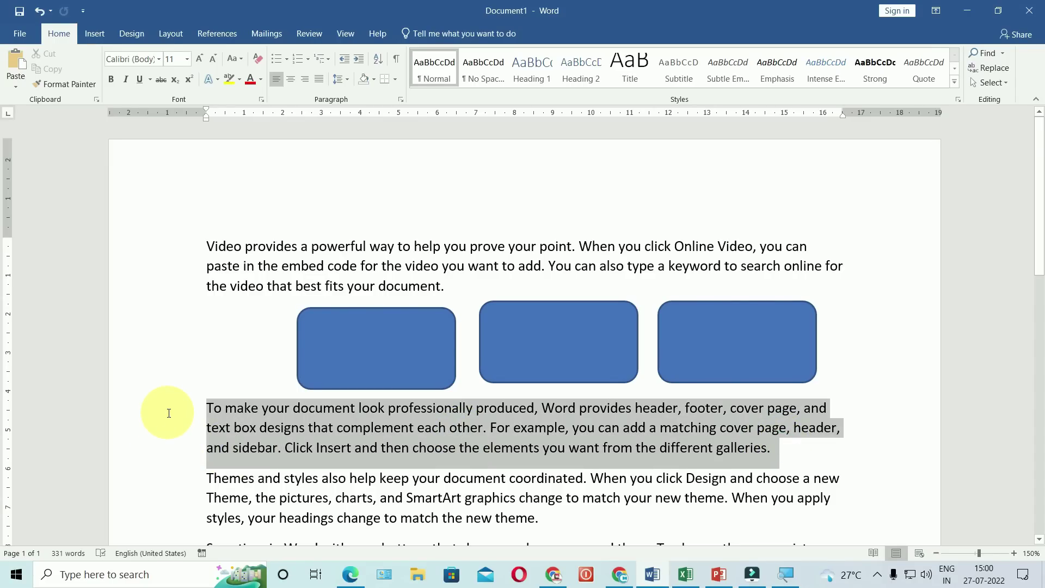
{"action": "left_click_drag", "start_coordinate": [169, 413], "coordinate": [170, 415]}
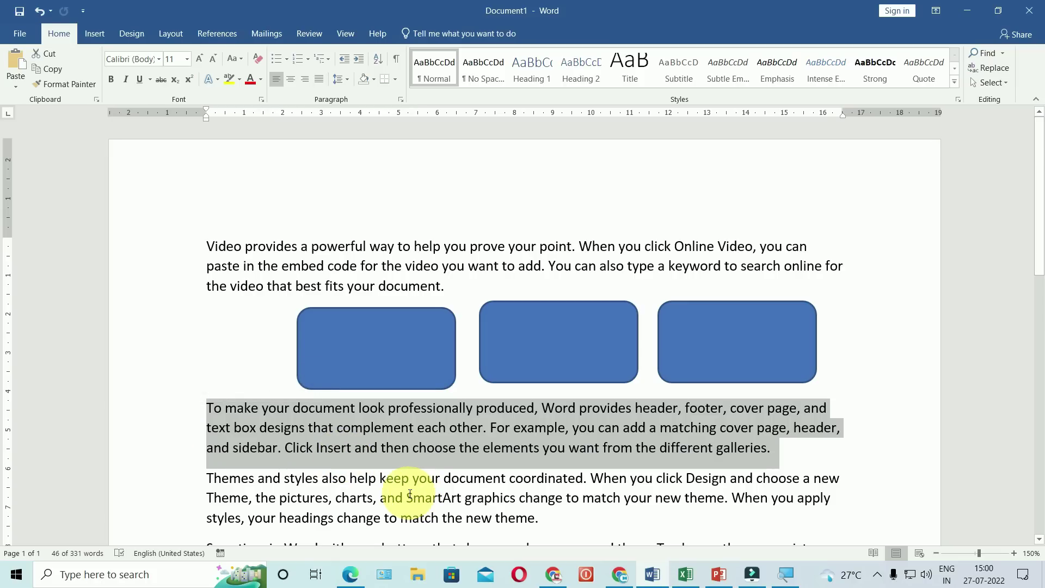
{"action": "left_click", "coordinate": [207, 241]}
{"action": "key", "text": "Return"}
{"action": "key", "text": "Return"}
{"action": "type", "text": "CHAPTER1"}
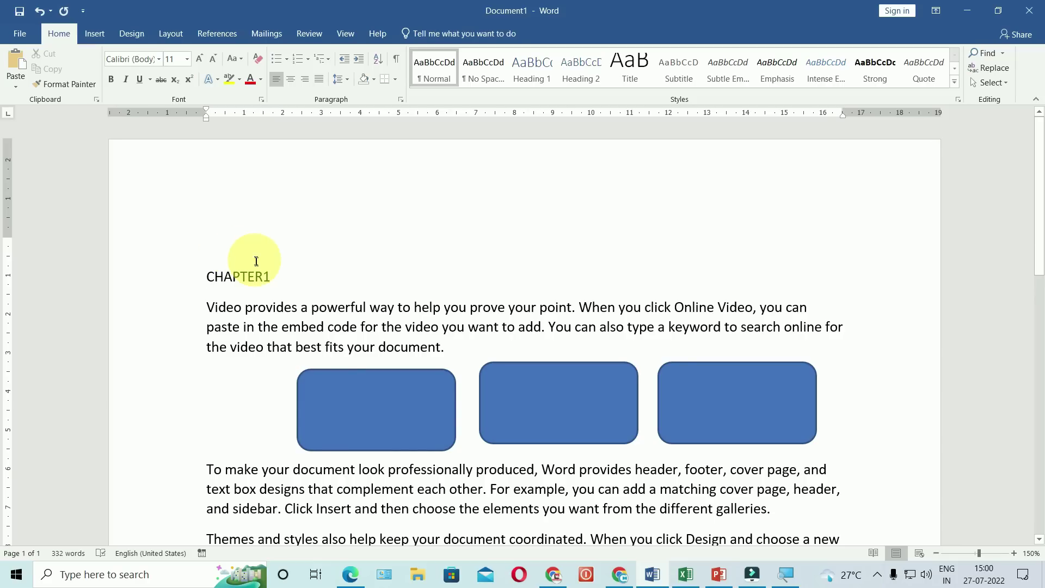
{"action": "left_click_drag", "start_coordinate": [206, 277], "coordinate": [271, 277]}
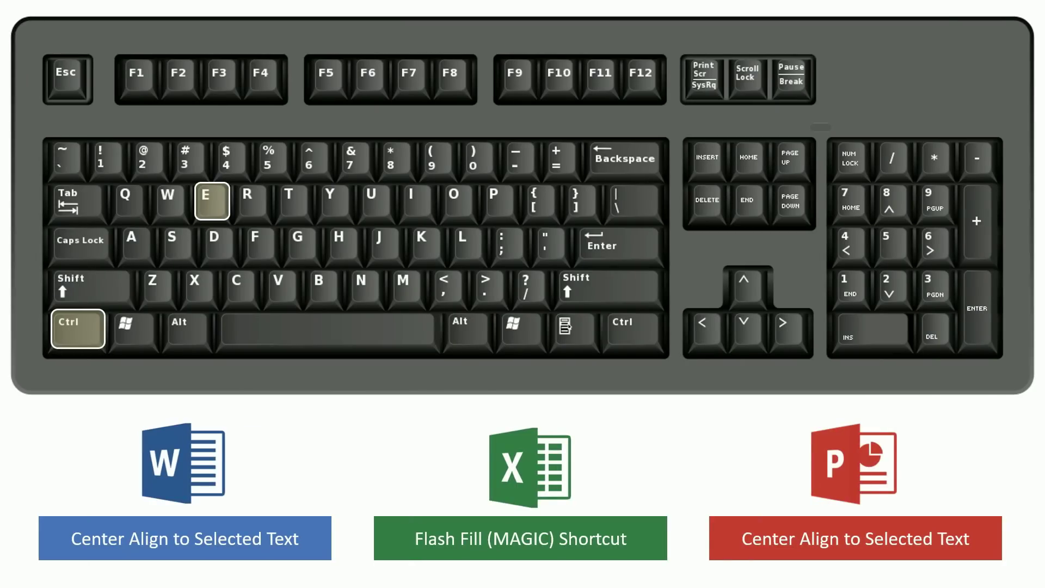
Center the selected CHAPTER1 heading with Ctrl+E
{"action": "key", "text": "ctrl+e"}
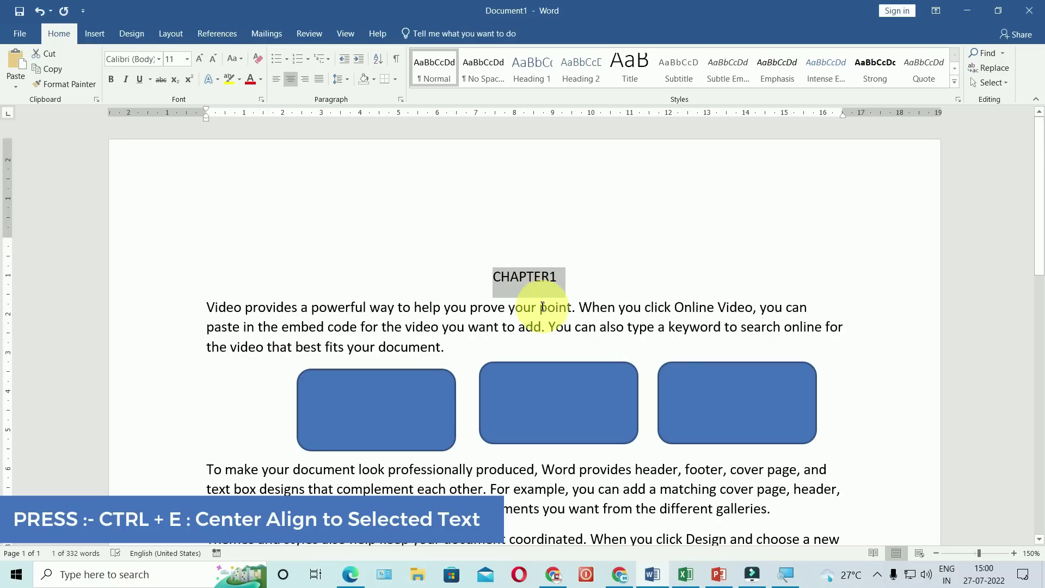
{"action": "left_click", "coordinate": [718, 574]}
Widen the slide 7 title box to both slide edges and center its text with Ctrl+E
{"action": "double_click", "coordinate": [413, 309]}
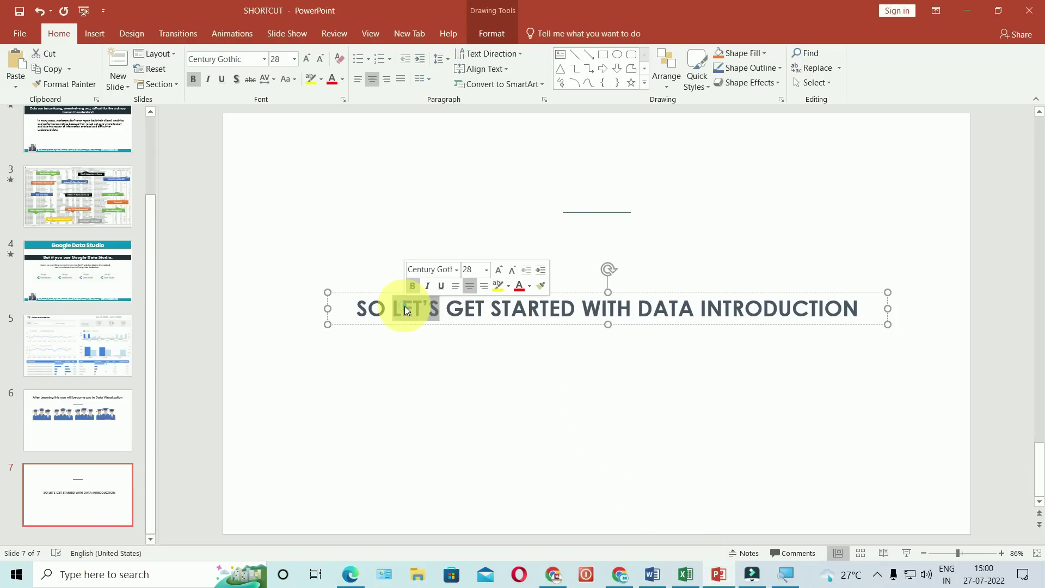
{"action": "left_click_drag", "start_coordinate": [327, 308], "coordinate": [227, 308]}
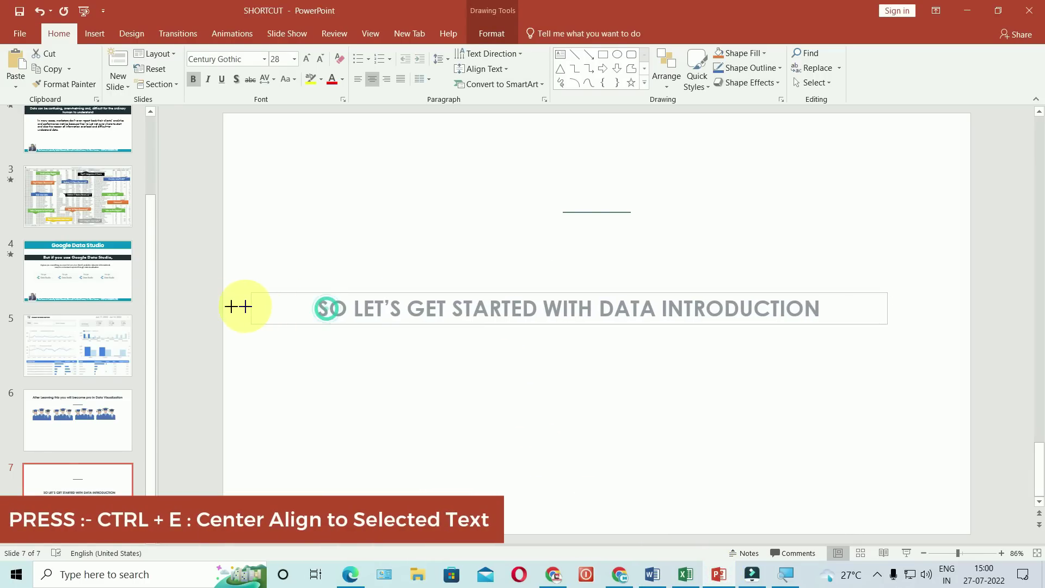
{"action": "left_click_drag", "start_coordinate": [887, 308], "coordinate": [963, 309]}
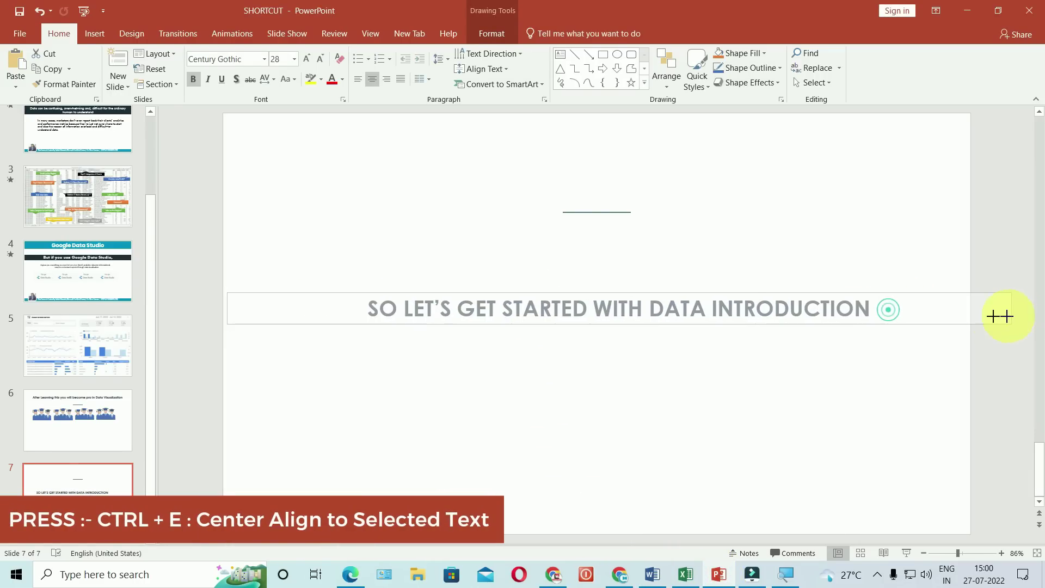
{"action": "left_click", "coordinate": [831, 315]}
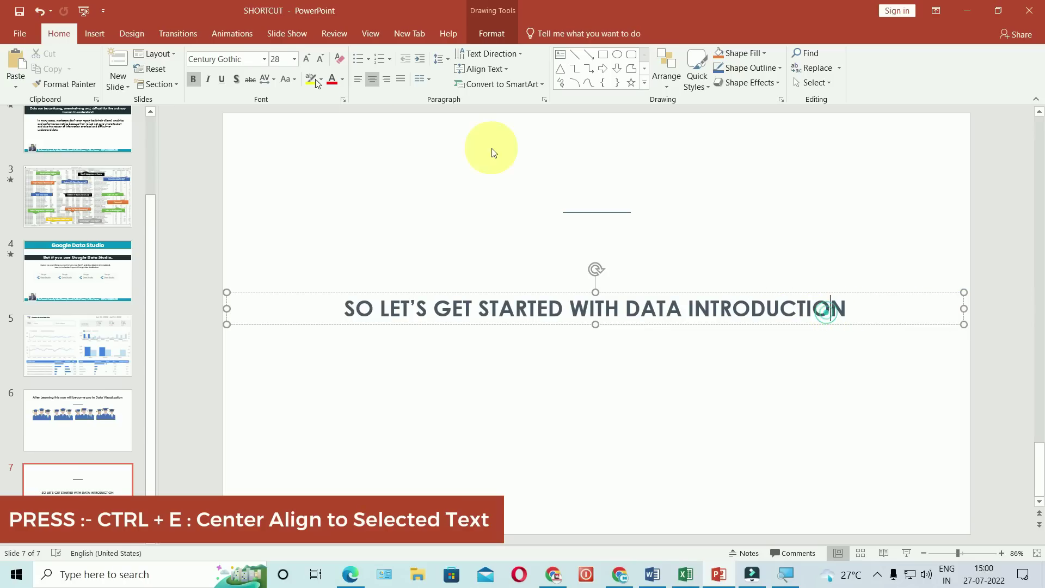
{"action": "left_click", "coordinate": [358, 78]}
{"action": "key", "text": "ctrl+e"}
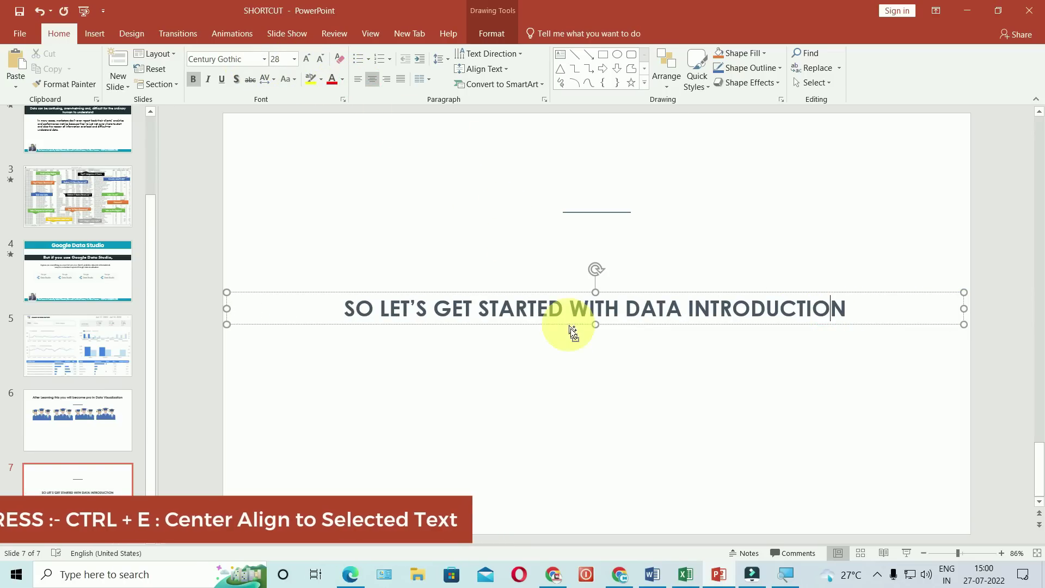
{"action": "key", "text": "alt+Tab"}
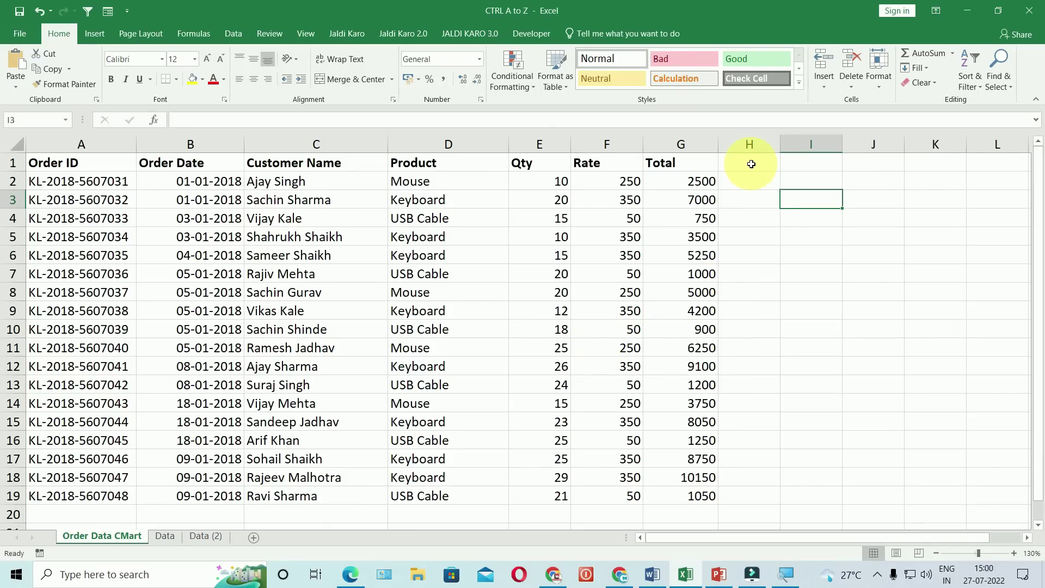
Insert two blank columns at column D, before Product
{"action": "left_click", "coordinate": [321, 143]}
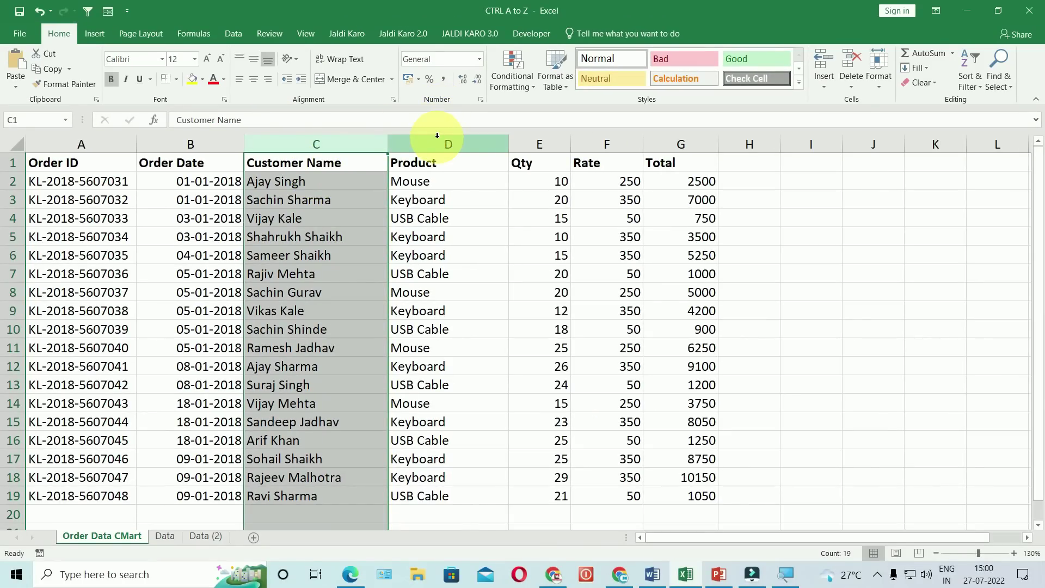
{"action": "left_click", "coordinate": [430, 142]}
{"action": "right_click", "coordinate": [431, 146]}
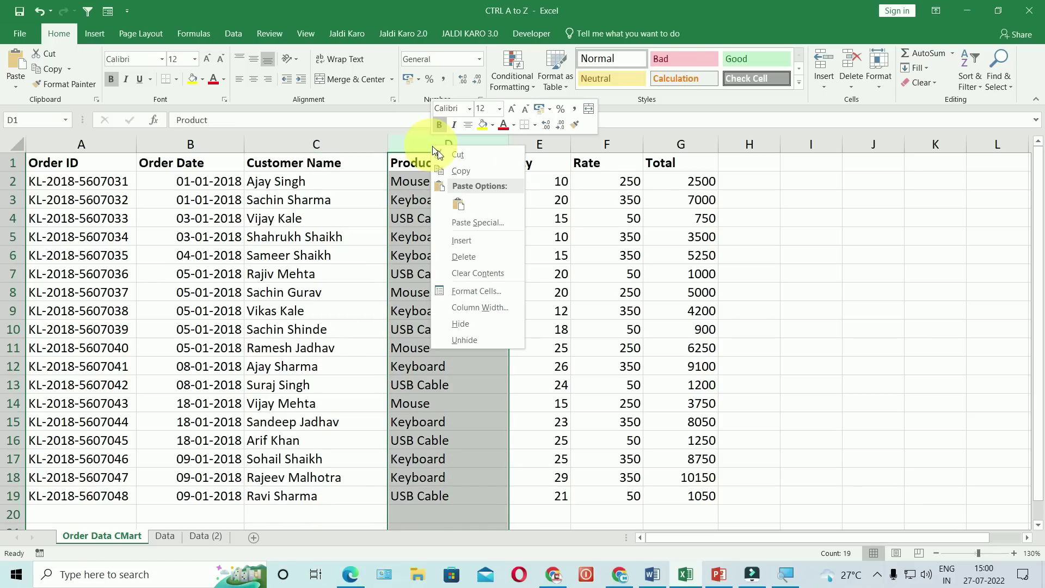
{"action": "left_click", "coordinate": [464, 240]}
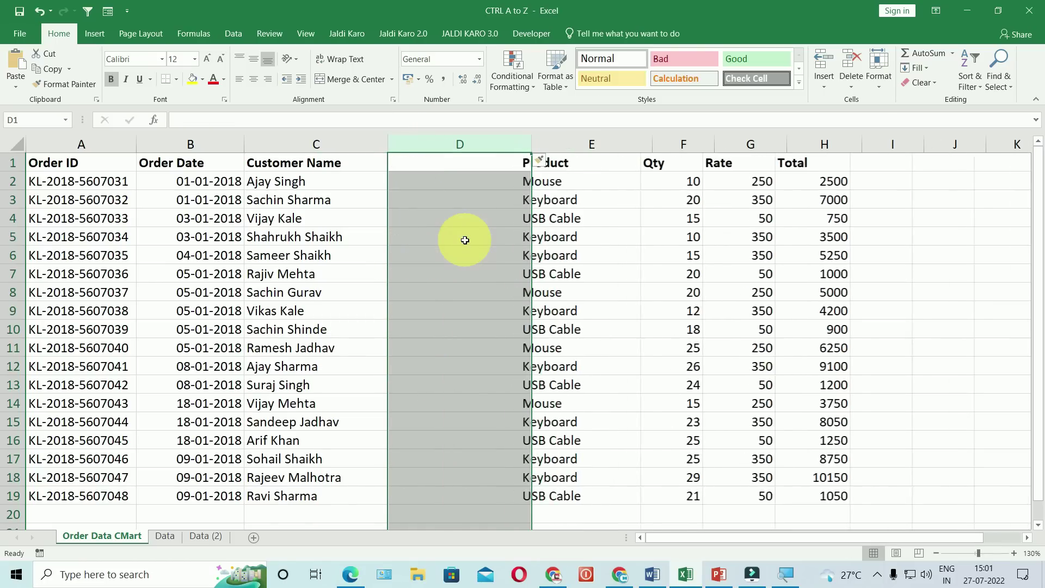
{"action": "left_click", "coordinate": [280, 179]}
{"action": "left_click", "coordinate": [482, 145]}
{"action": "right_click", "coordinate": [482, 144]}
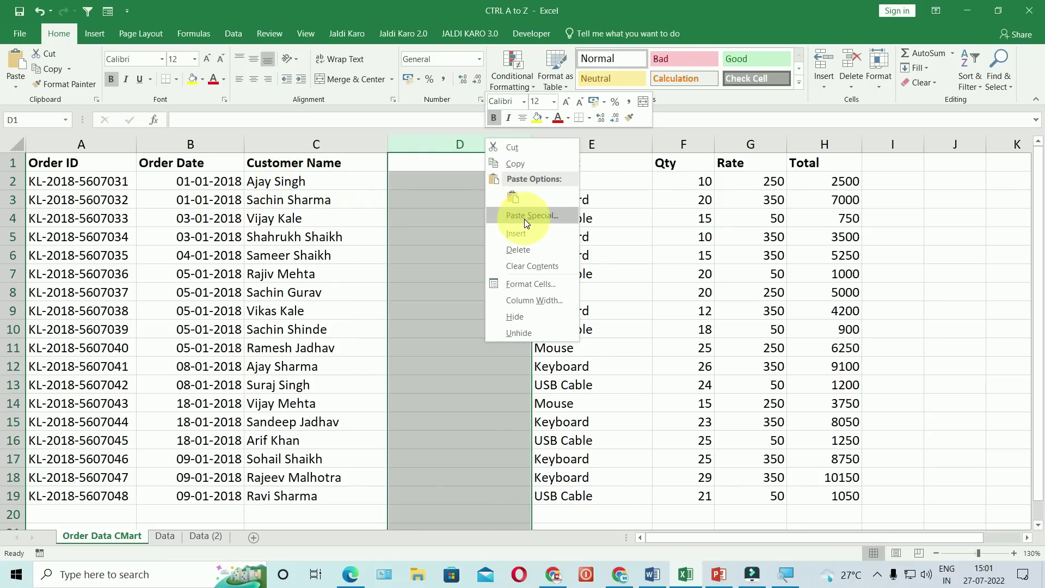
{"action": "left_click", "coordinate": [524, 230]}
Add headers 'name' and 'lastname' in D1 and E1, then paste the first customer's first name into D2
{"action": "left_click", "coordinate": [438, 163]}
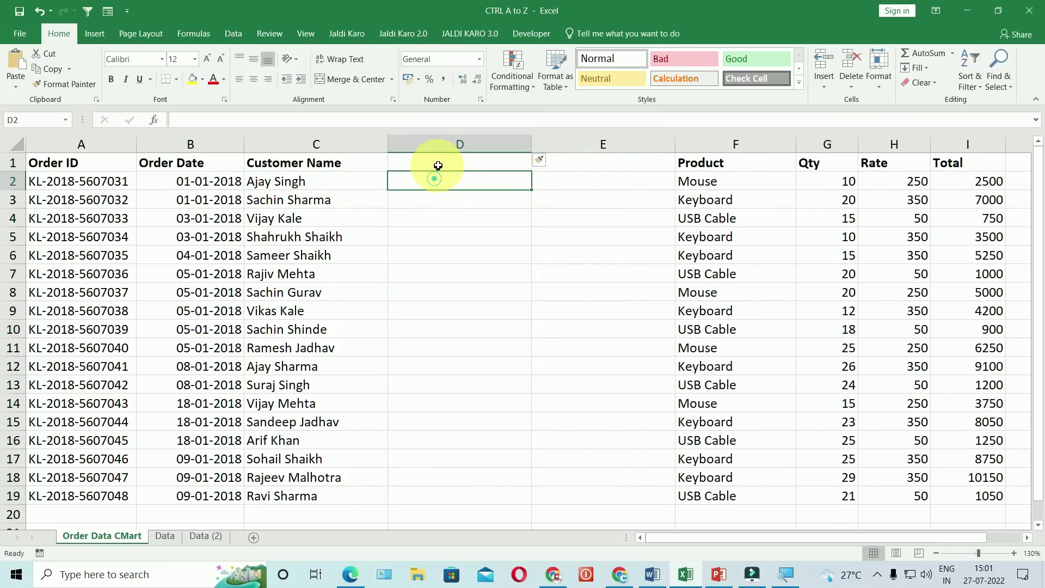
{"action": "type", "text": "name"}
{"action": "key", "text": "Tab"}
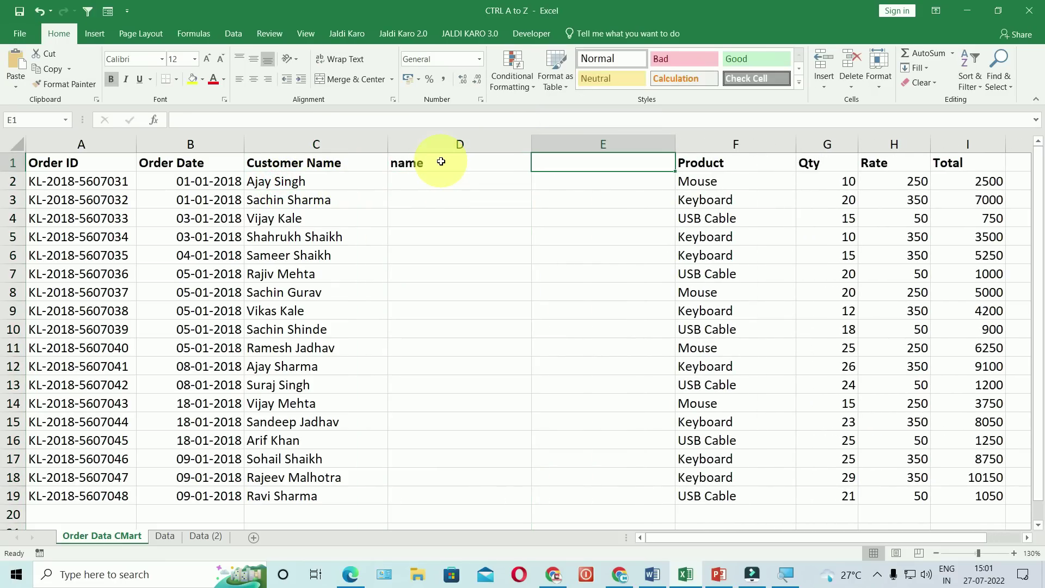
{"action": "type", "text": "astname"}
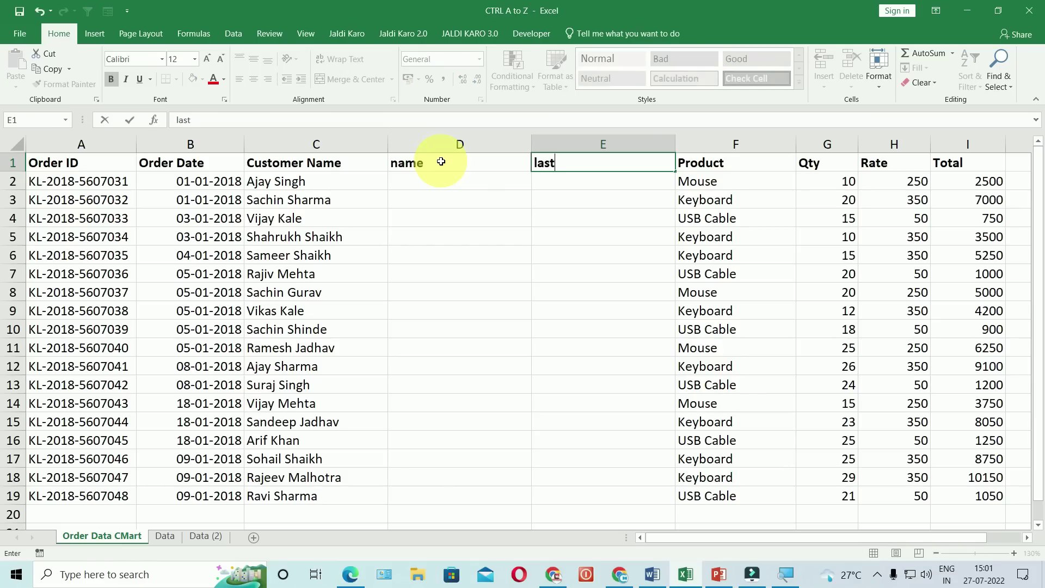
{"action": "double_click", "coordinate": [268, 182]}
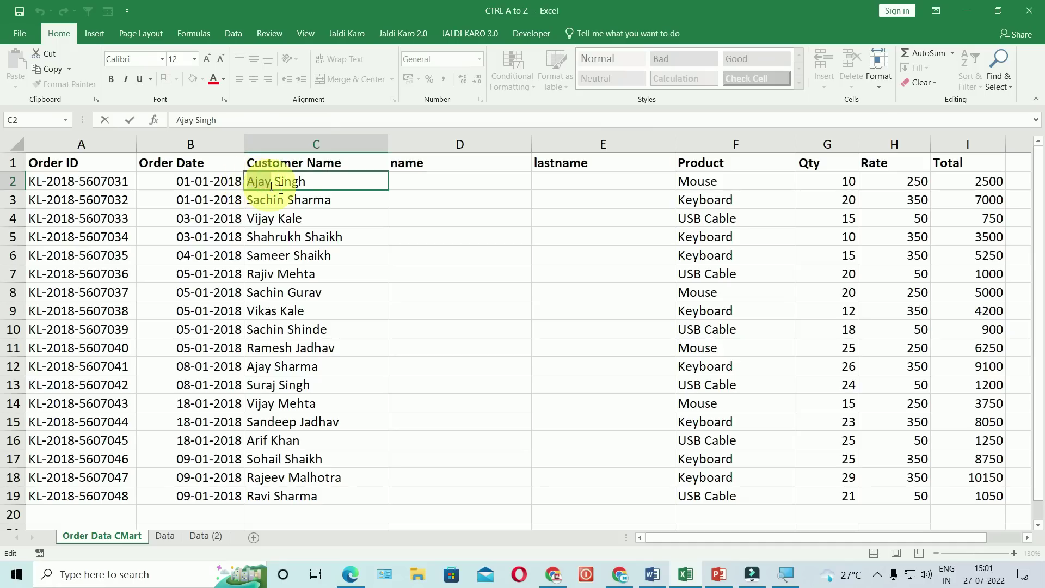
{"action": "left_click", "coordinate": [451, 185]}
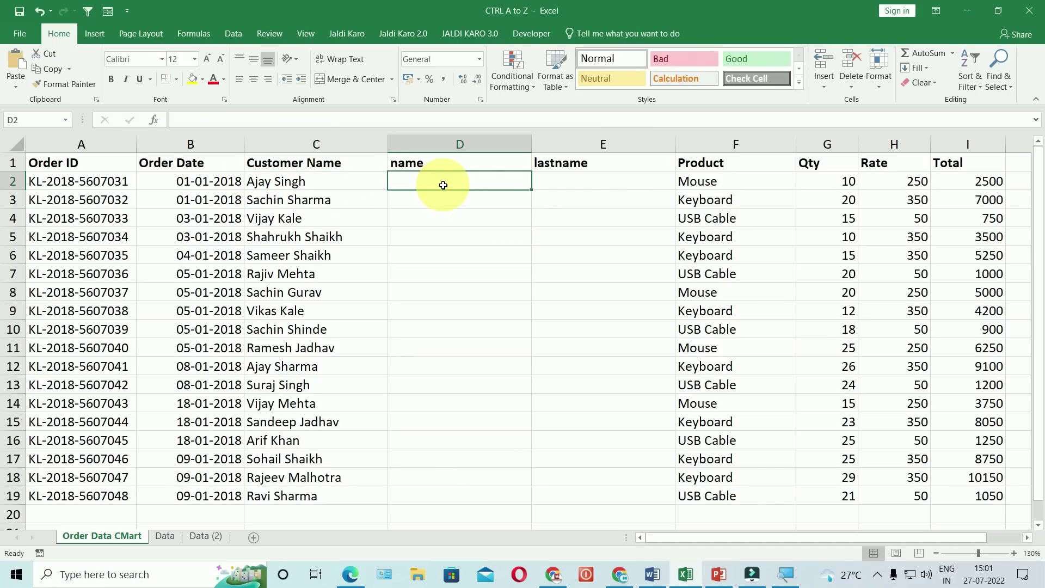
{"action": "type", "text": "Ajay"}
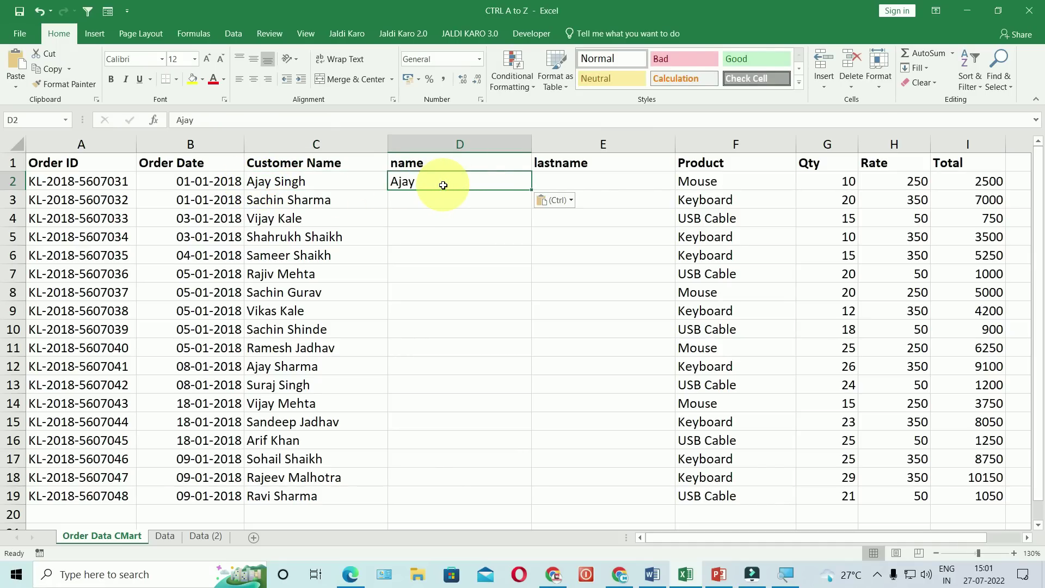
Flash fill first names into column D, then paste a surname into E2 and flash fill last names
{"action": "key", "text": "ctrl+e"}
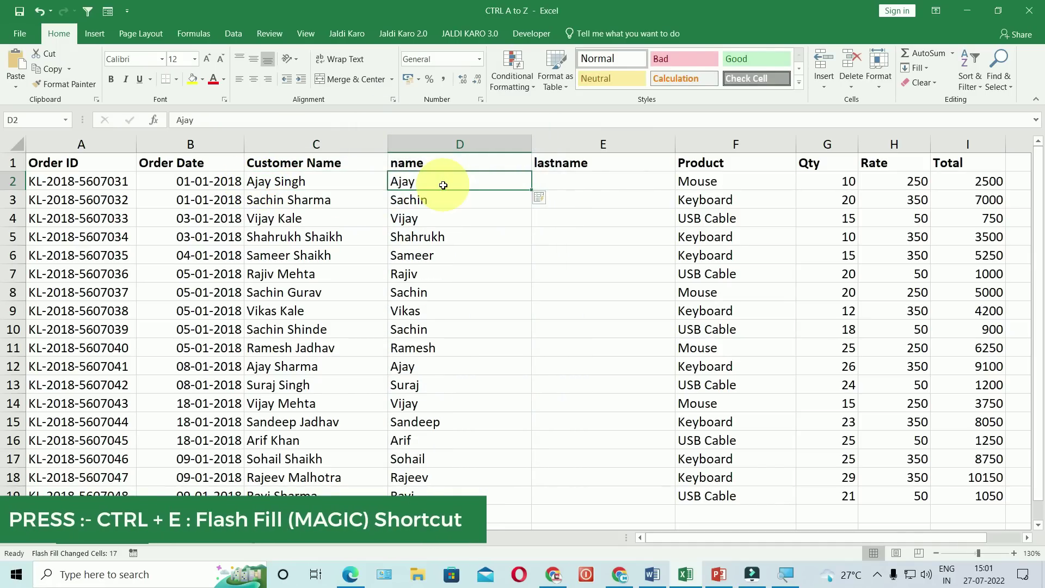
{"action": "double_click", "coordinate": [278, 180]}
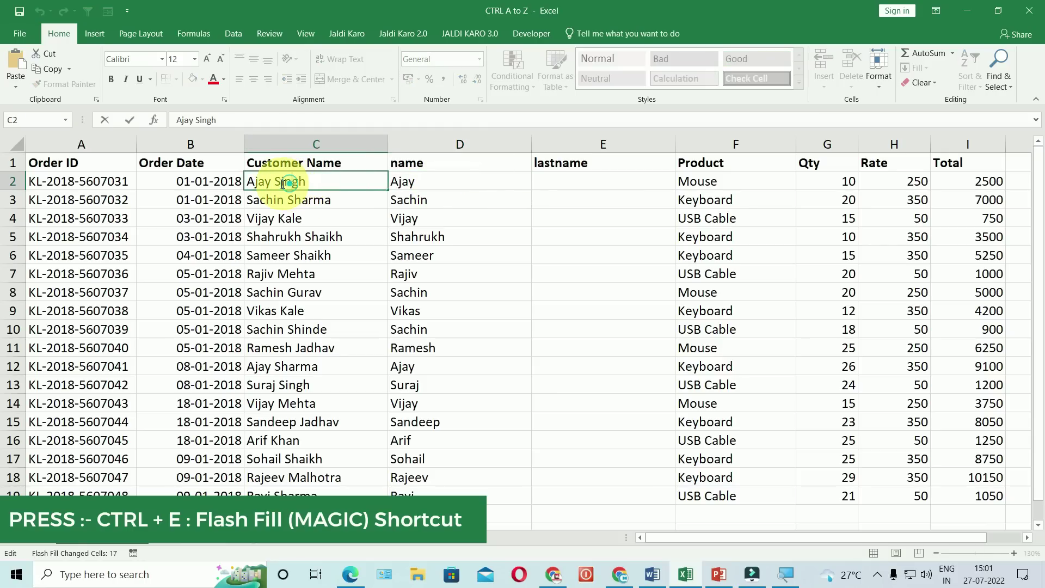
{"action": "left_click_drag", "start_coordinate": [278, 181], "coordinate": [333, 189]}
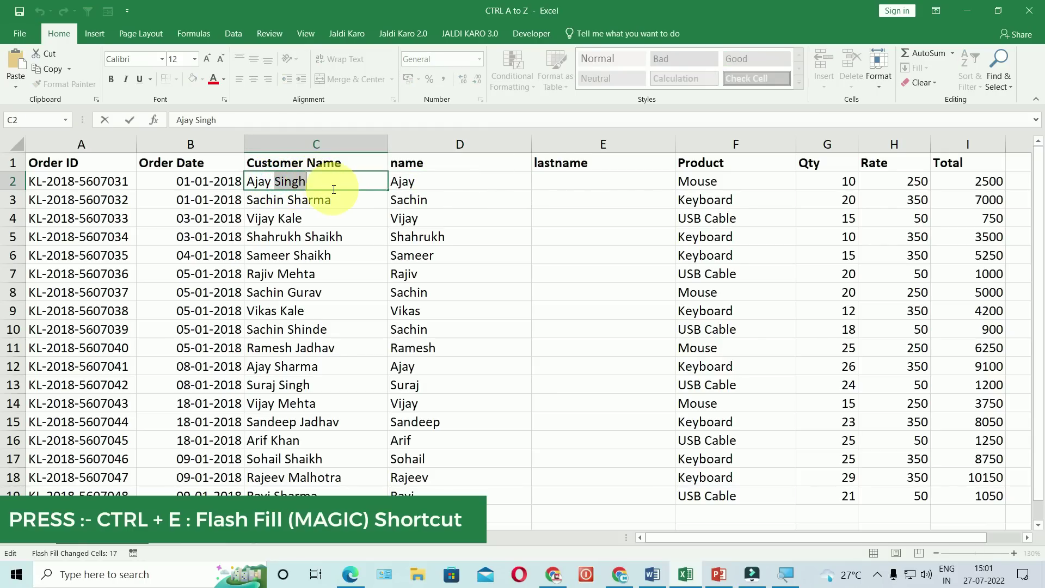
{"action": "key", "text": "ctrl+c"}
{"action": "left_click", "coordinate": [599, 181]}
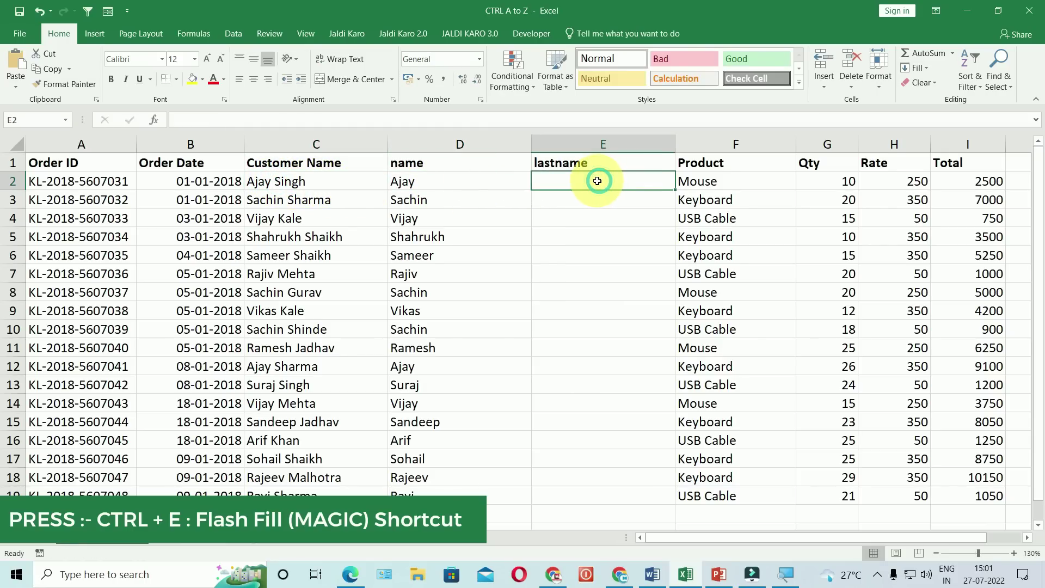
{"action": "key", "text": "ctrl+v"}
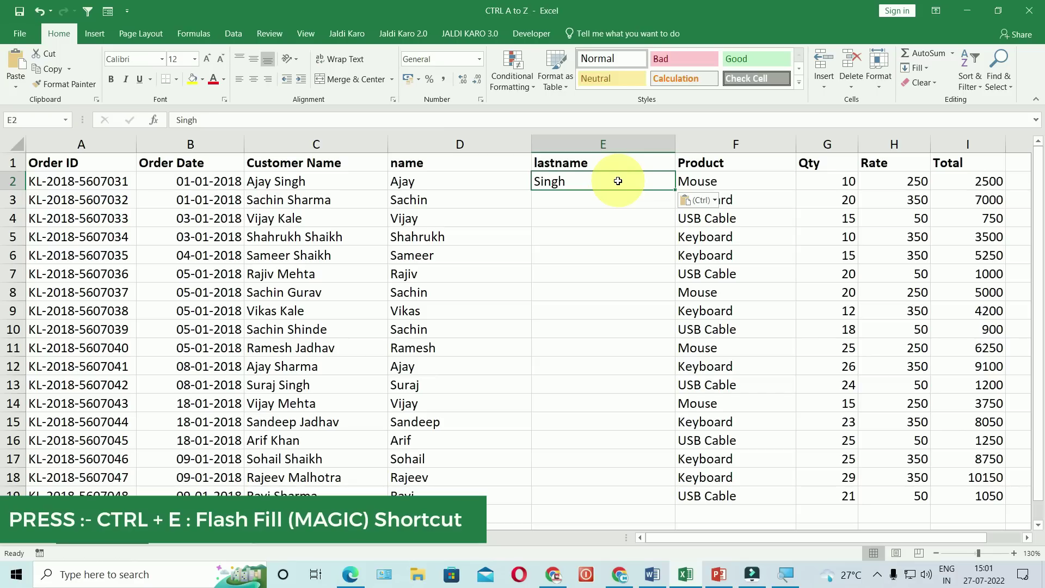
{"action": "key", "text": "ctrl+e"}
Clear the flash-filled last names in column E and first names in column D
{"action": "left_click_drag", "start_coordinate": [610, 176], "coordinate": [580, 481]}
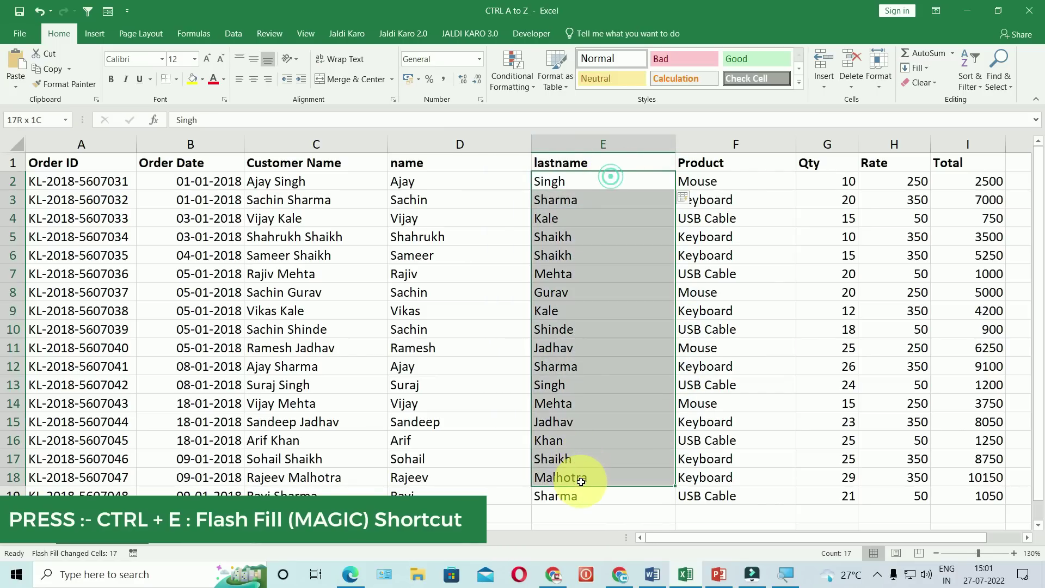
{"action": "key", "text": "Delete"}
{"action": "left_click_drag", "start_coordinate": [436, 186], "coordinate": [443, 485]}
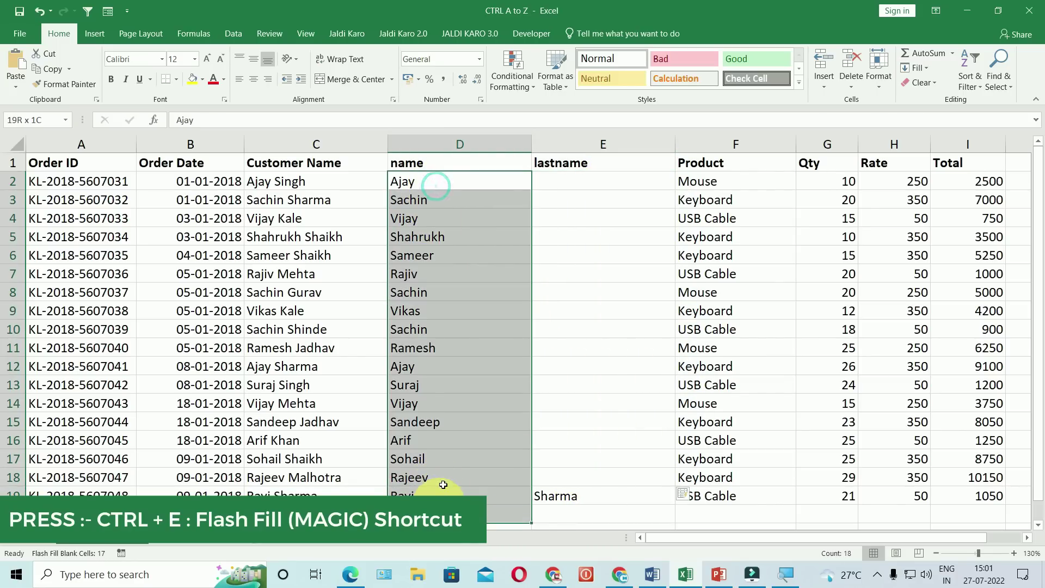
{"action": "key", "text": "Delete"}
Type the first customer's first name in D2, flash fill the name column, and delete the stray row-19 entry
{"action": "left_click", "coordinate": [448, 182]}
{"action": "type", "text": "Aj"}
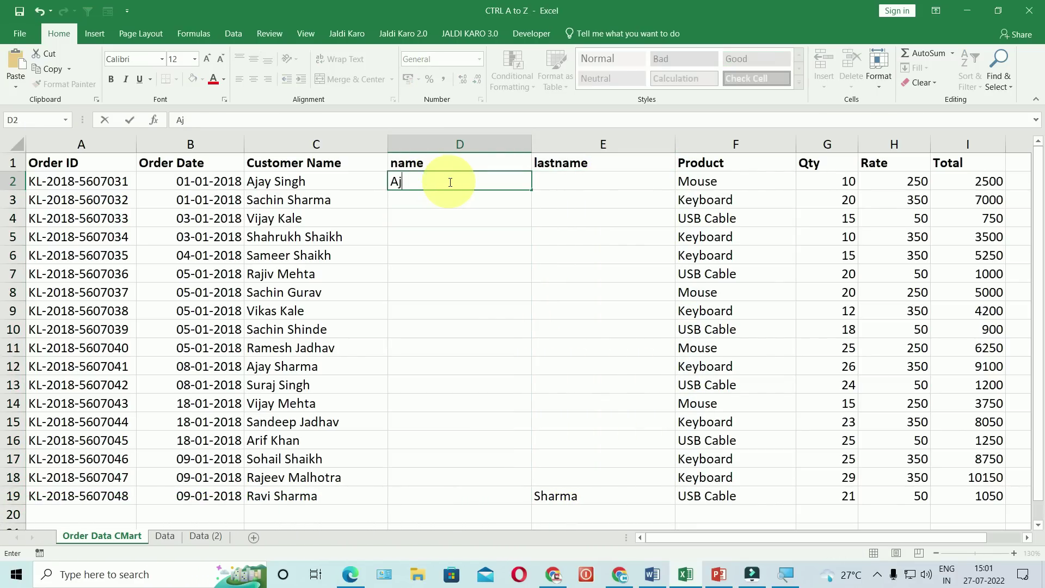
{"action": "key", "text": "Return"}
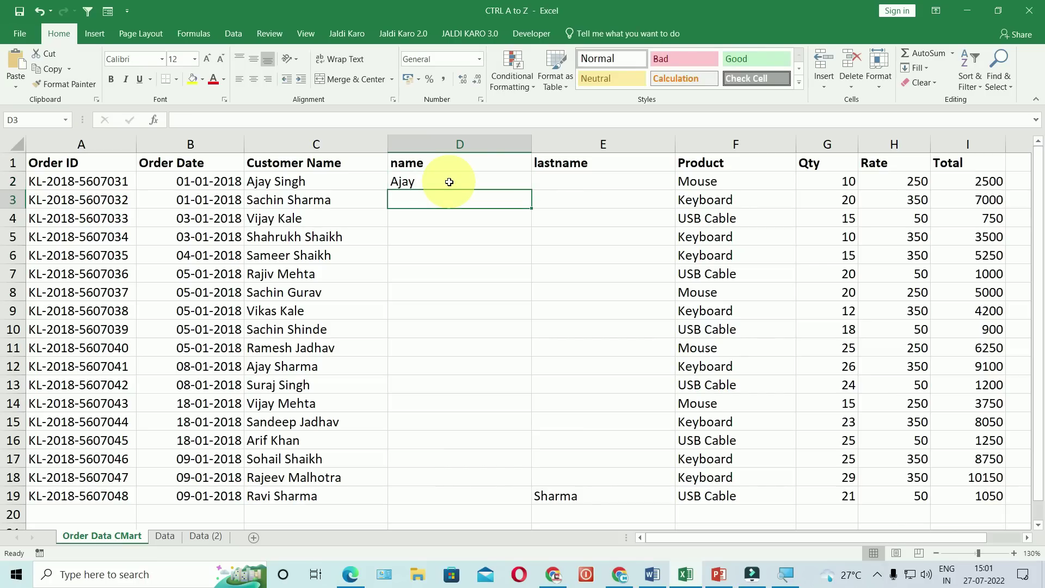
{"action": "key", "text": "ctrl+e"}
{"action": "left_click_drag", "start_coordinate": [449, 182], "coordinate": [527, 483]}
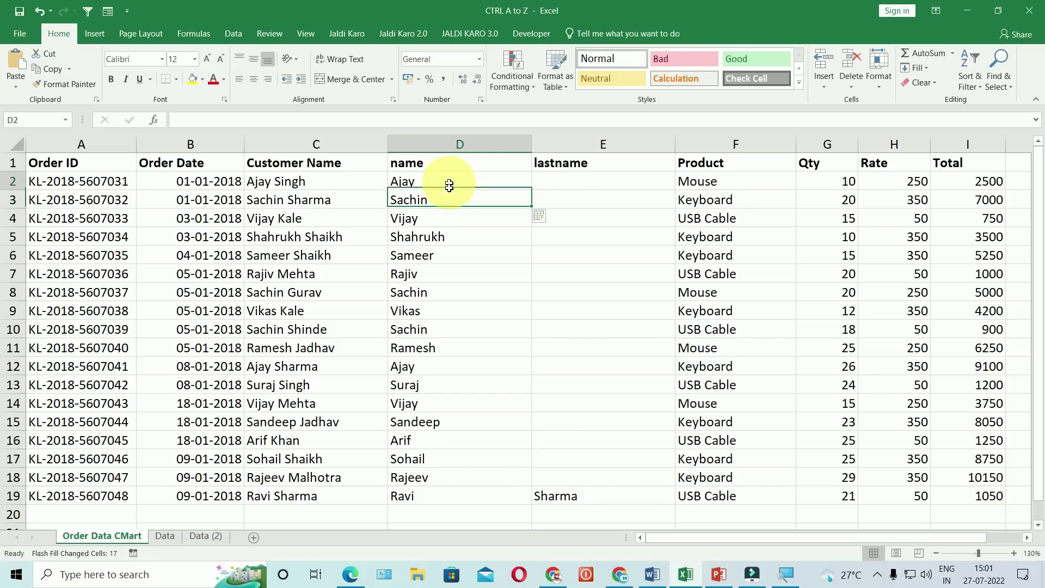
{"action": "left_click", "coordinate": [558, 495]}
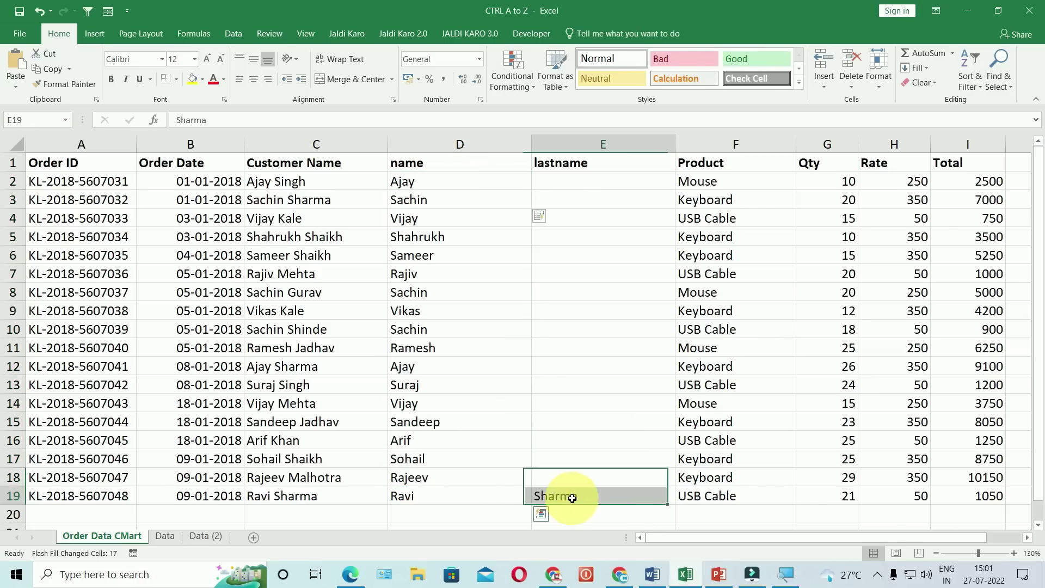
{"action": "key", "text": "Delete"}
Type the first customer's last name in E2 and flash fill the lastname column
{"action": "left_click", "coordinate": [571, 179]}
{"action": "type", "text": "S"}
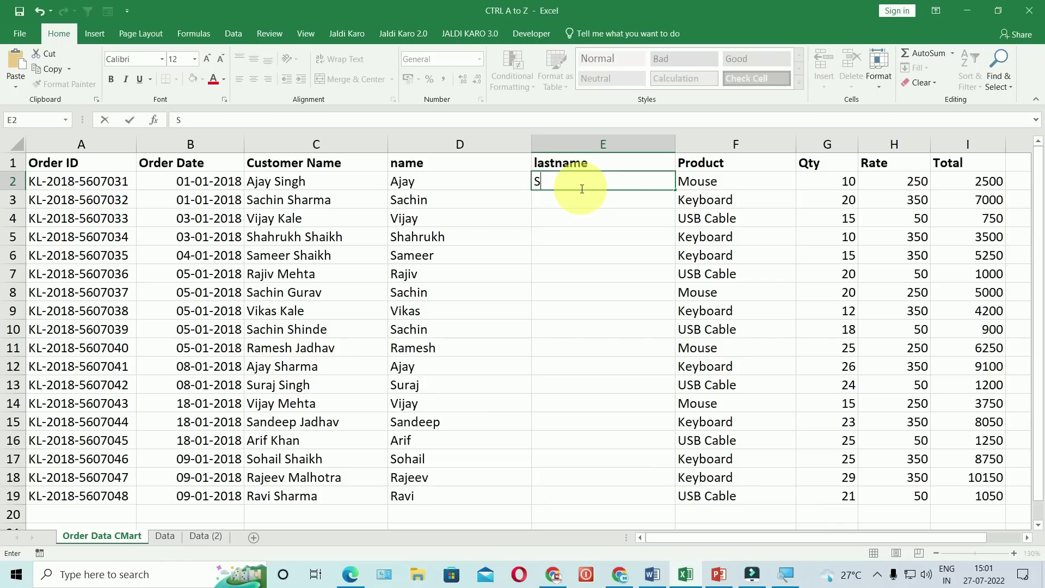
{"action": "type", "text": "h"}
{"action": "key", "text": "Return"}
{"action": "key", "text": "ctrl+e"}
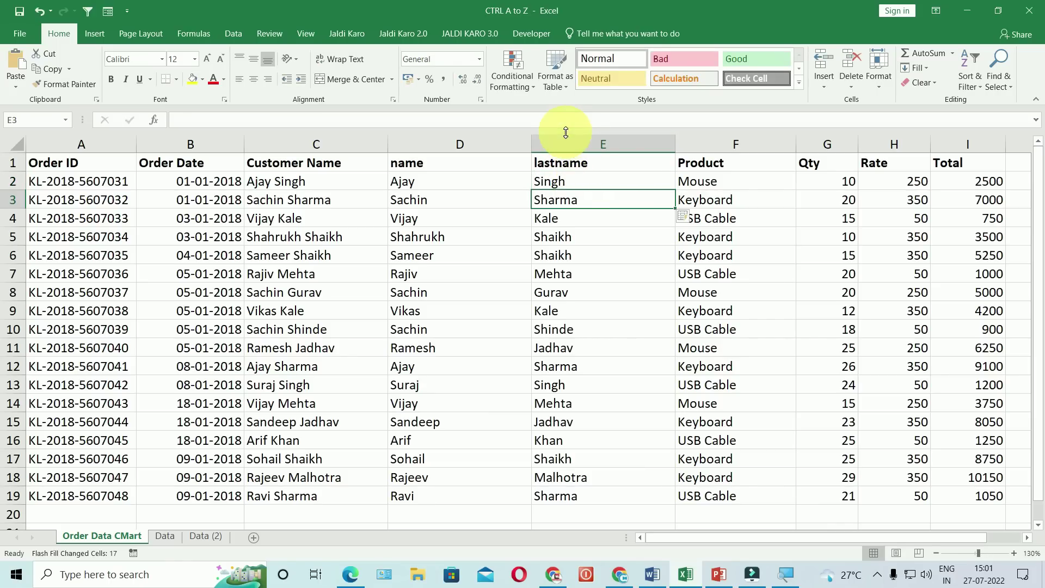
Delete all the filled last names in column E and first names in column D
{"action": "left_click_drag", "start_coordinate": [599, 181], "coordinate": [591, 497]}
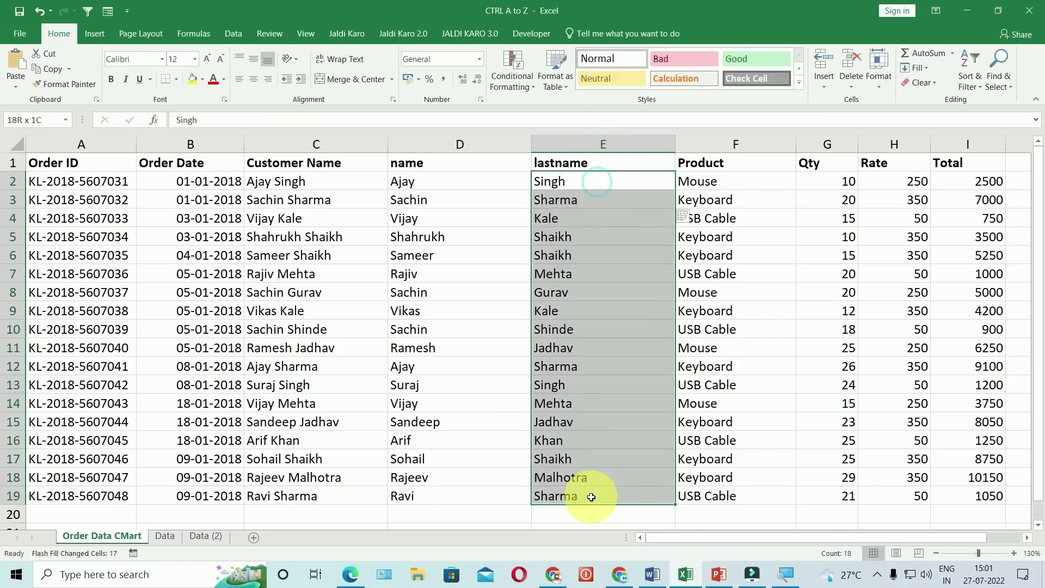
{"action": "key", "text": "Delete"}
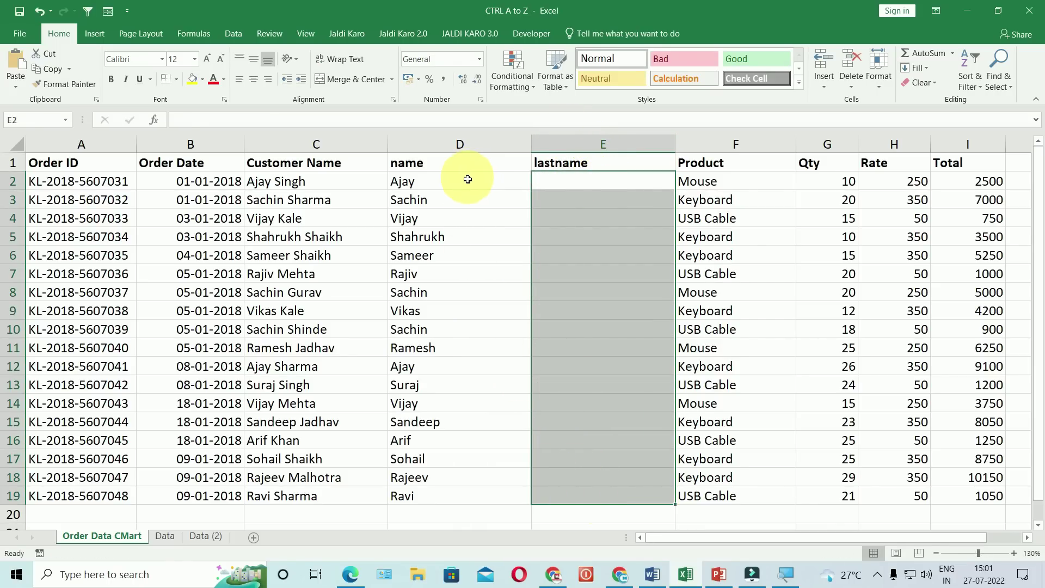
{"action": "left_click_drag", "start_coordinate": [466, 179], "coordinate": [452, 497]}
{"action": "key", "text": "Delete"}
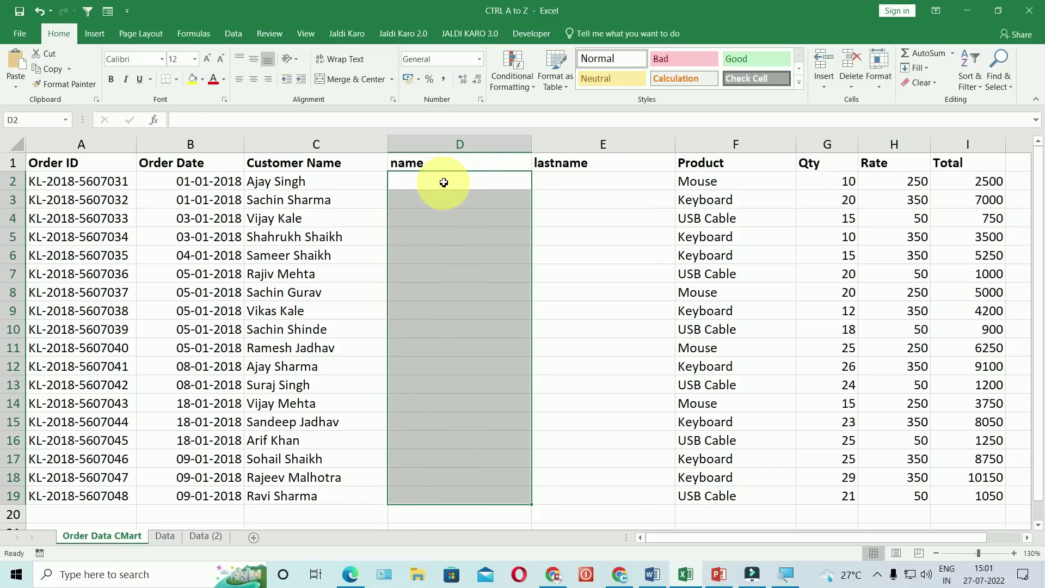
Enter the first customer's full name in capitals in D2, flash fill column D, then switch to Word
{"action": "left_click", "coordinate": [441, 179]}
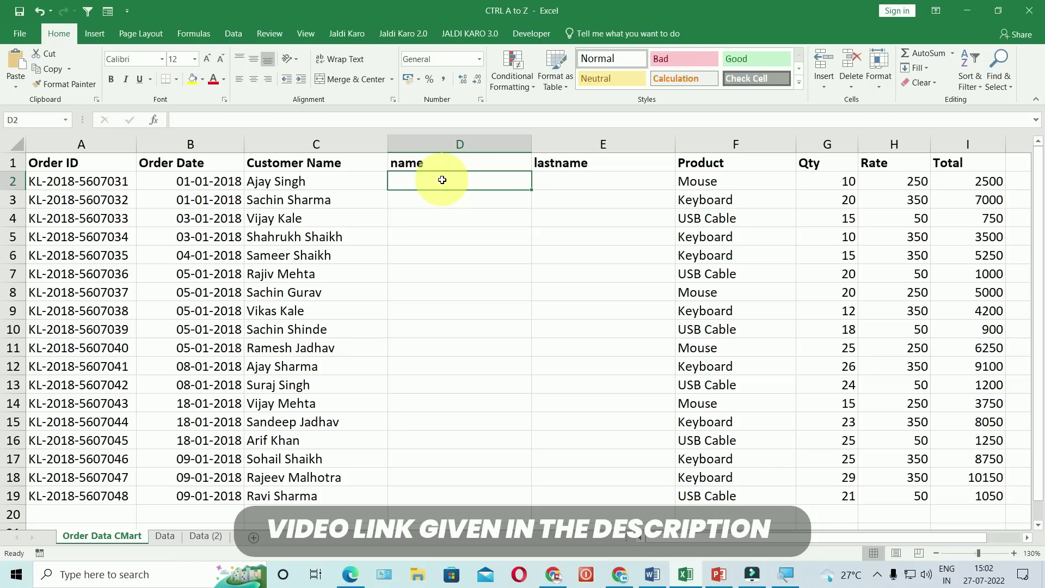
{"action": "type", "text": "AY "}
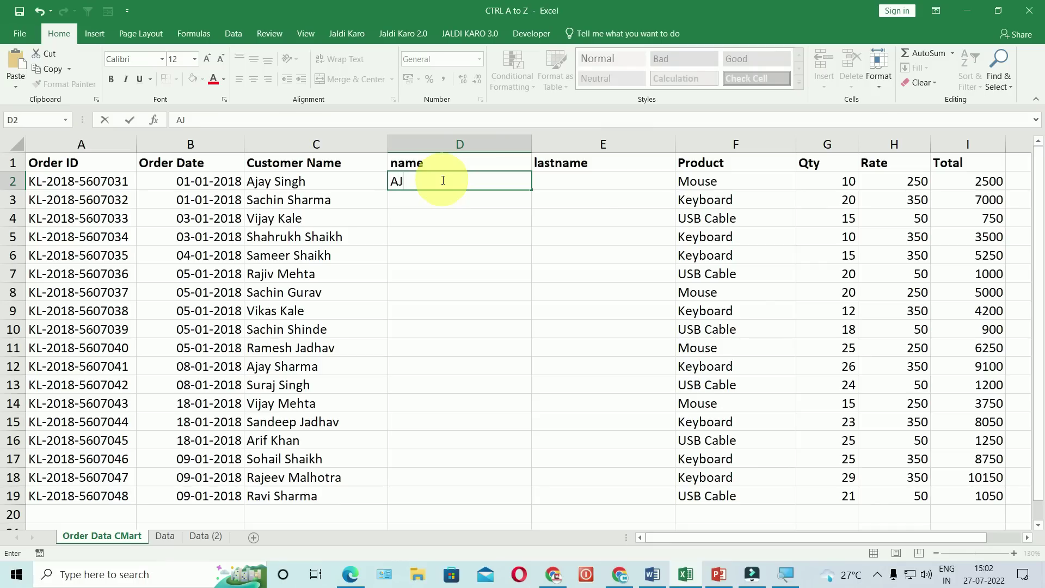
{"action": "type", "text": "SINGH"}
{"action": "key", "text": "Return"}
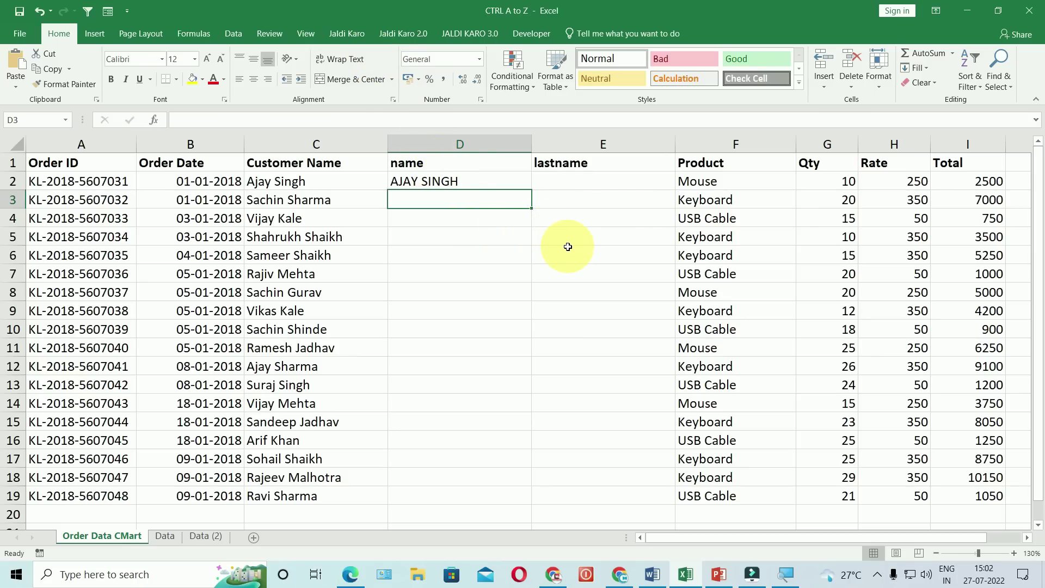
{"action": "key", "text": "ctrl+e"}
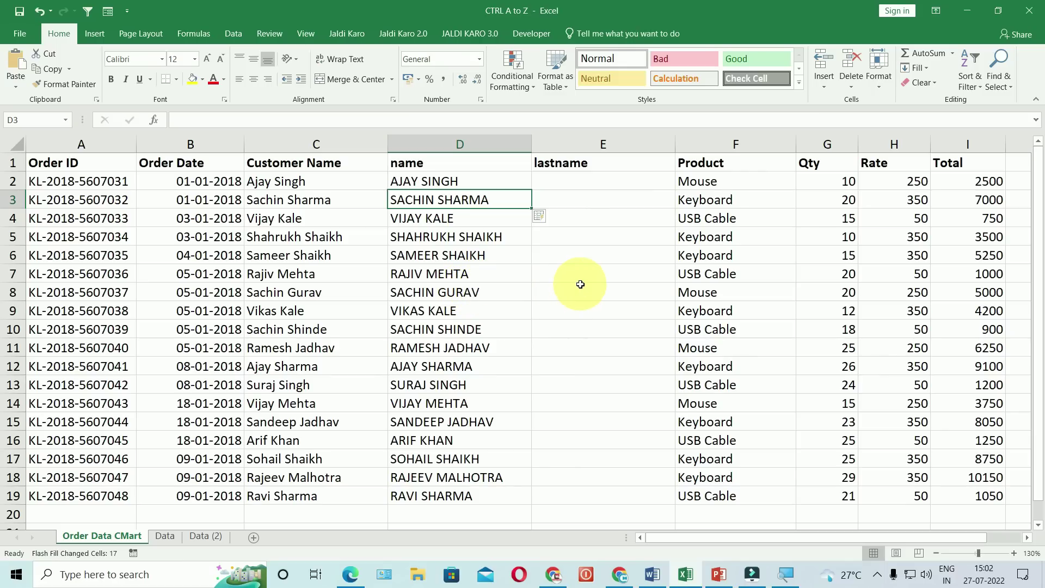
{"action": "key", "text": "alt+Tab"}
{"action": "left_click", "coordinate": [555, 264]}
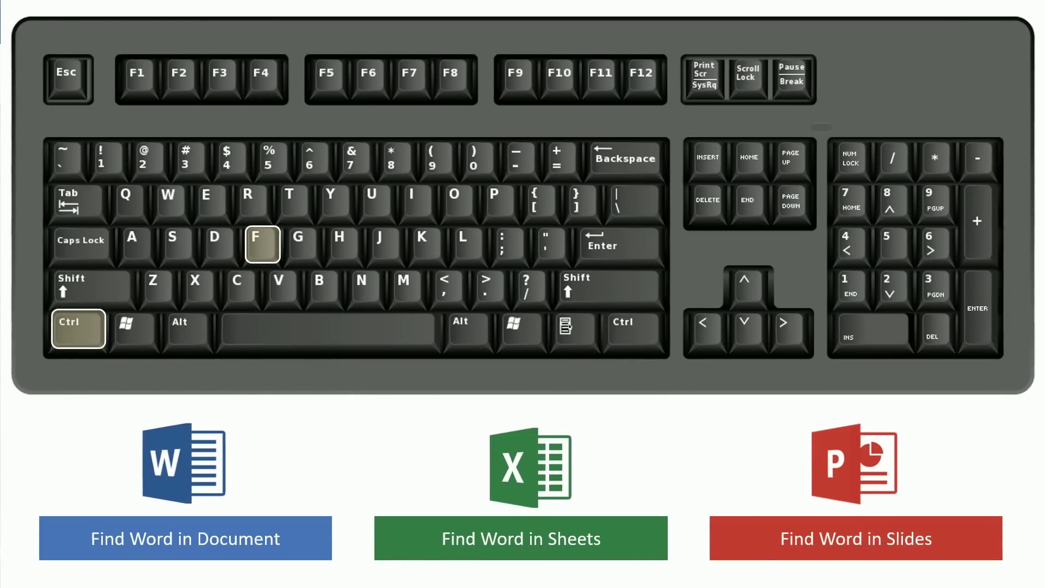
Open Word's Navigation pane with Ctrl+F to search the document text
{"action": "key", "text": "ctrl+f"}
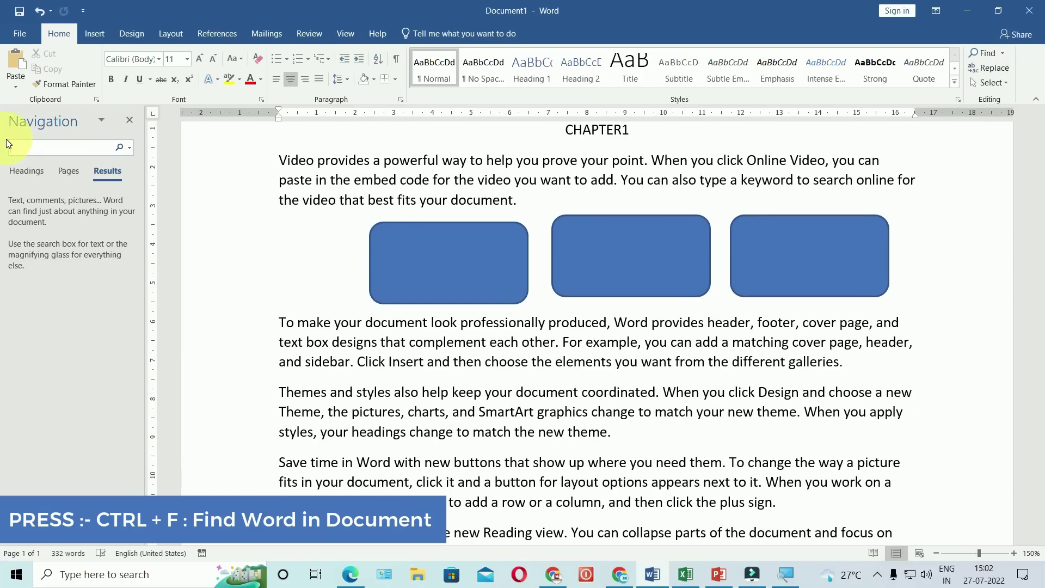
Search the document for AUDIO and then WORD in the Navigation pane, then close the pane
{"action": "scroll", "coordinate": [381, 348], "scroll_direction": "down", "scroll_amount": 3}
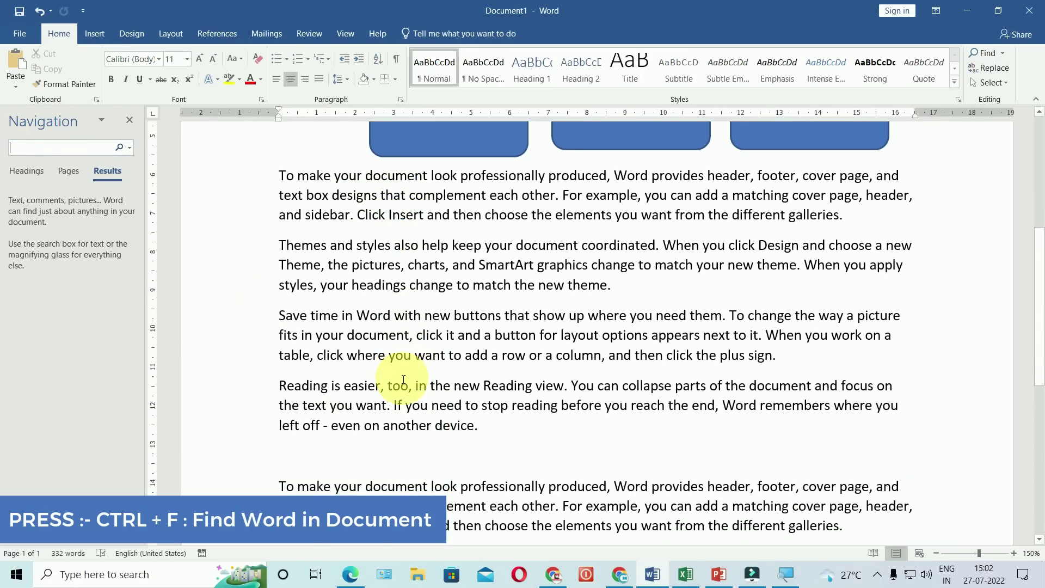
{"action": "scroll", "coordinate": [403, 379], "scroll_direction": "up", "scroll_amount": 2}
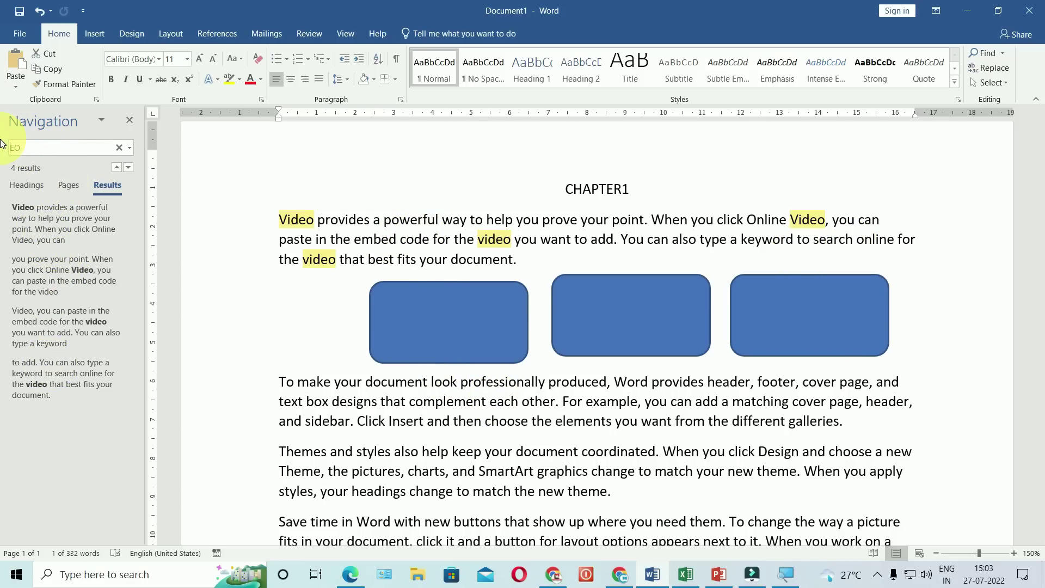
{"action": "type", "text": "AUDI"}
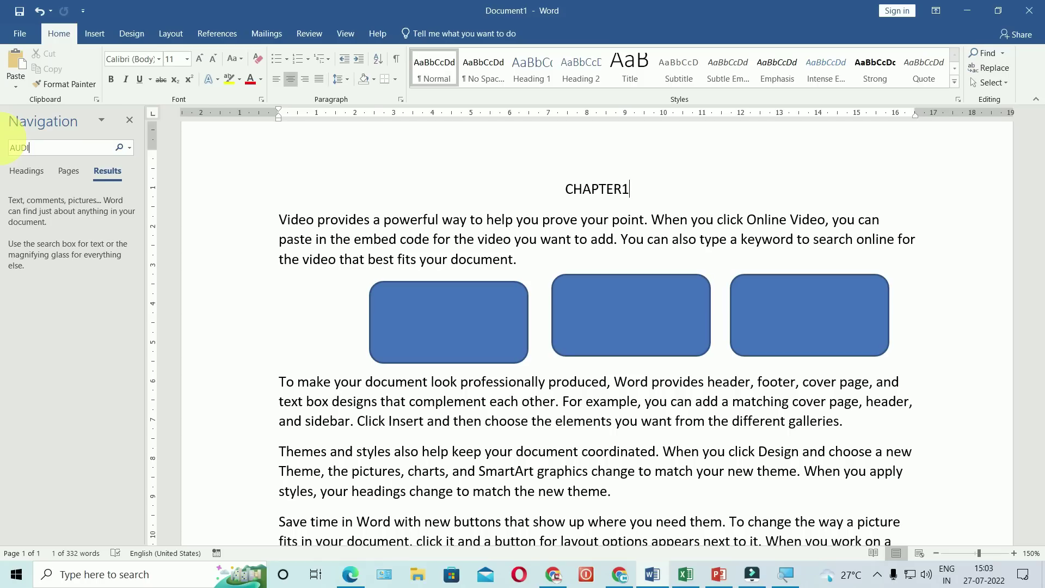
{"action": "type", "text": "O"}
{"action": "double_click", "coordinate": [21, 147]}
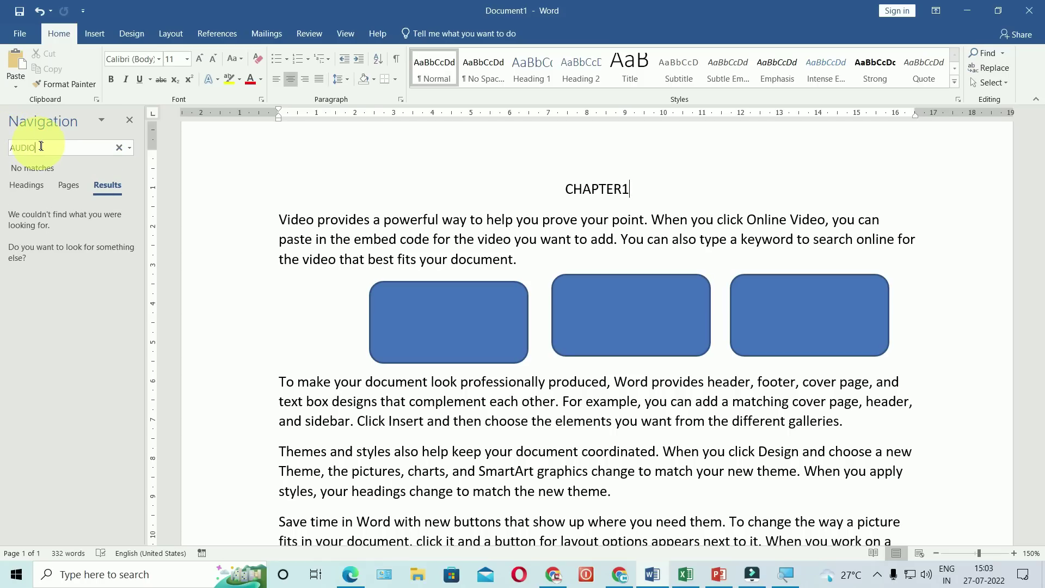
{"action": "type", "text": "WORD"}
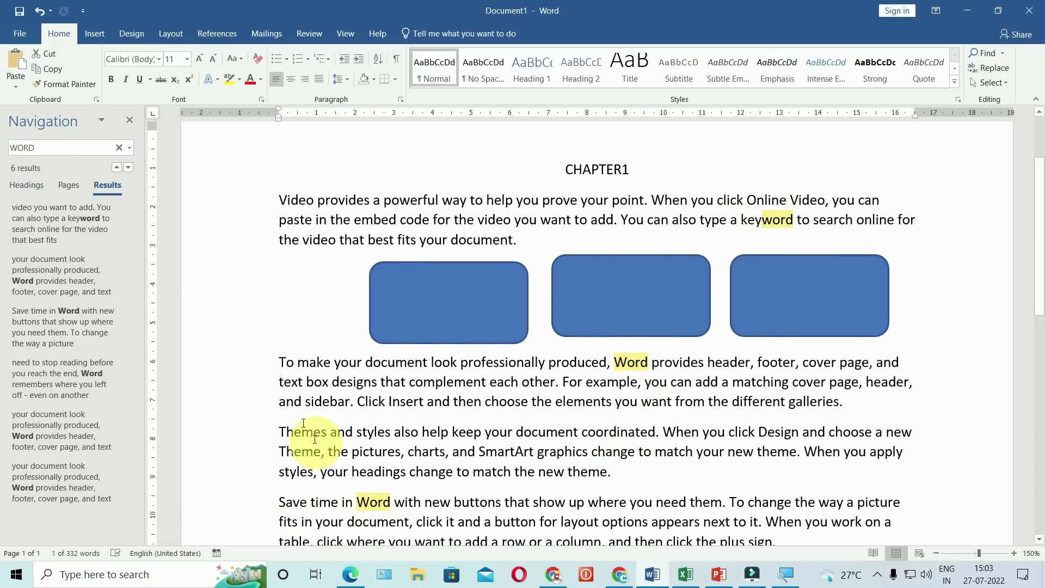
{"action": "left_click", "coordinate": [129, 121]}
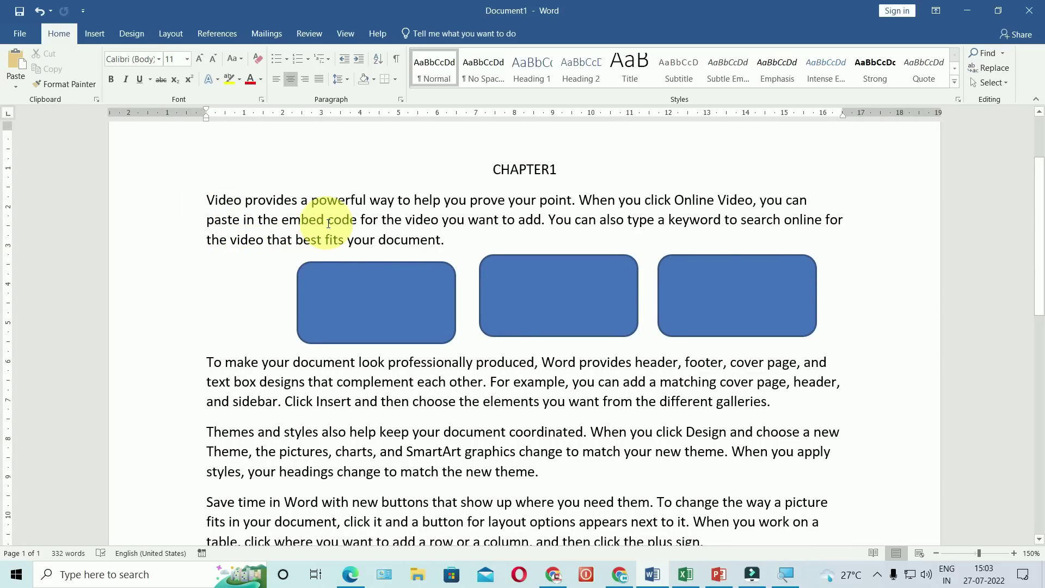
In Excel, use Ctrl+F Find to locate the customer's name in cell C13, then close Find
{"action": "left_click", "coordinate": [685, 574]}
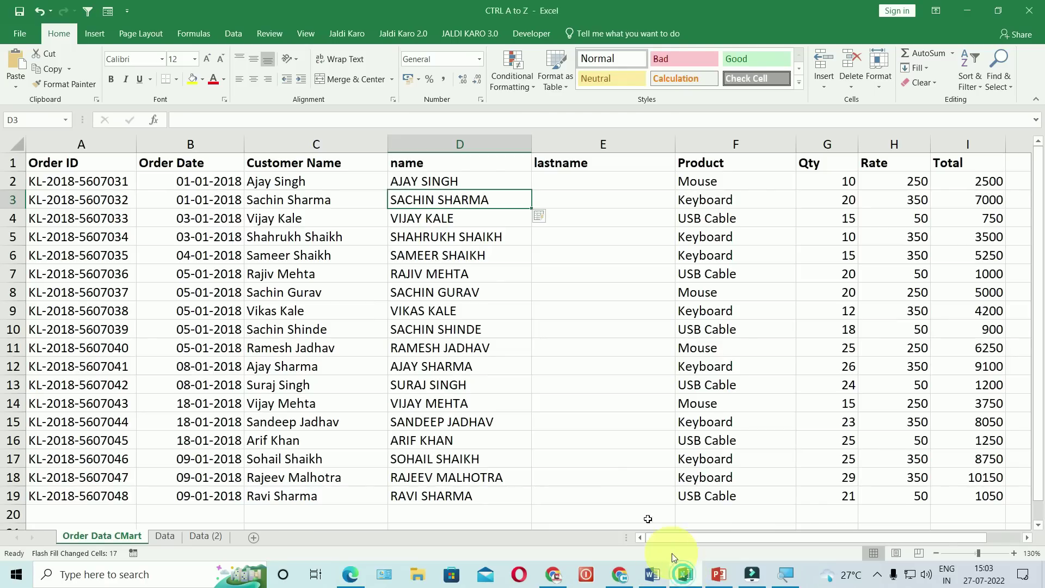
{"action": "key", "text": "ctrl+f"}
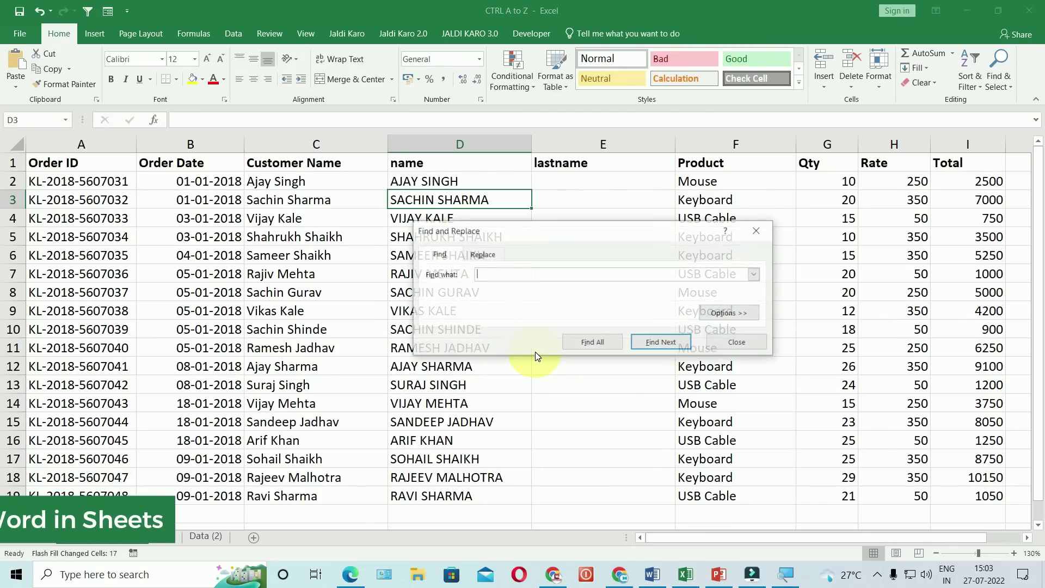
{"action": "left_click_drag", "start_coordinate": [506, 233], "coordinate": [588, 267]}
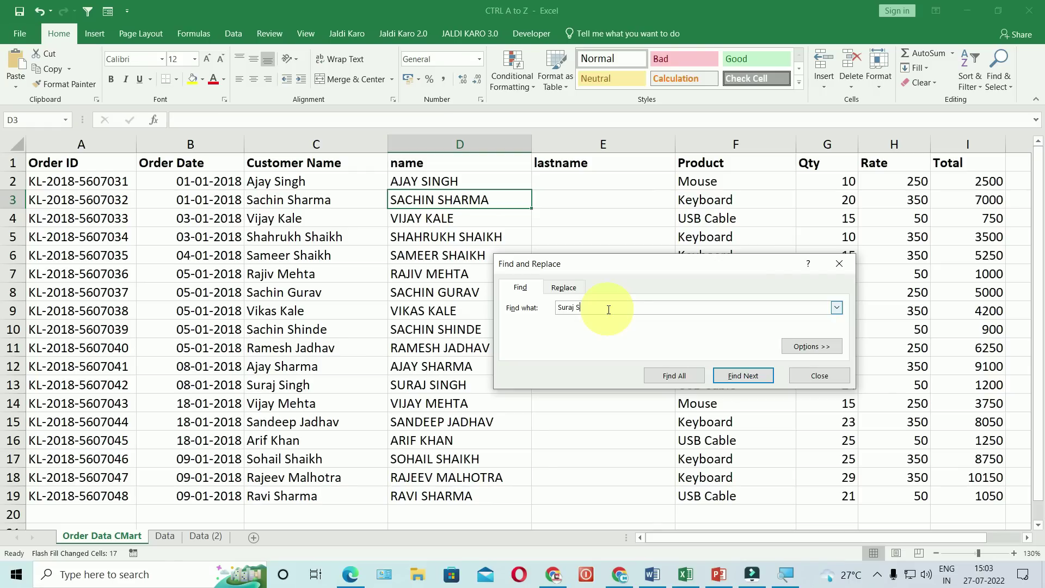
{"action": "key", "text": "Return"}
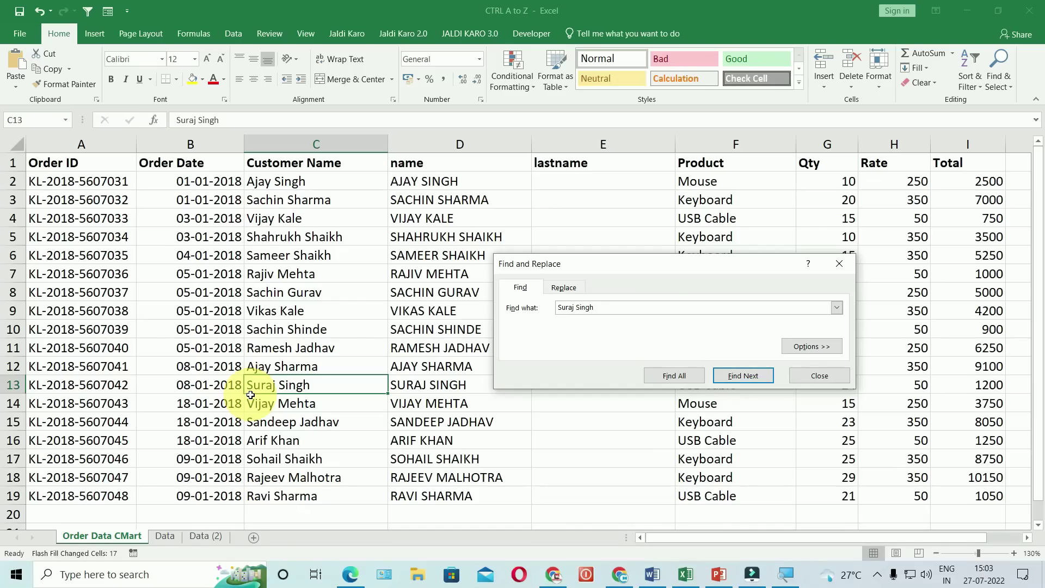
{"action": "left_click", "coordinate": [819, 375]}
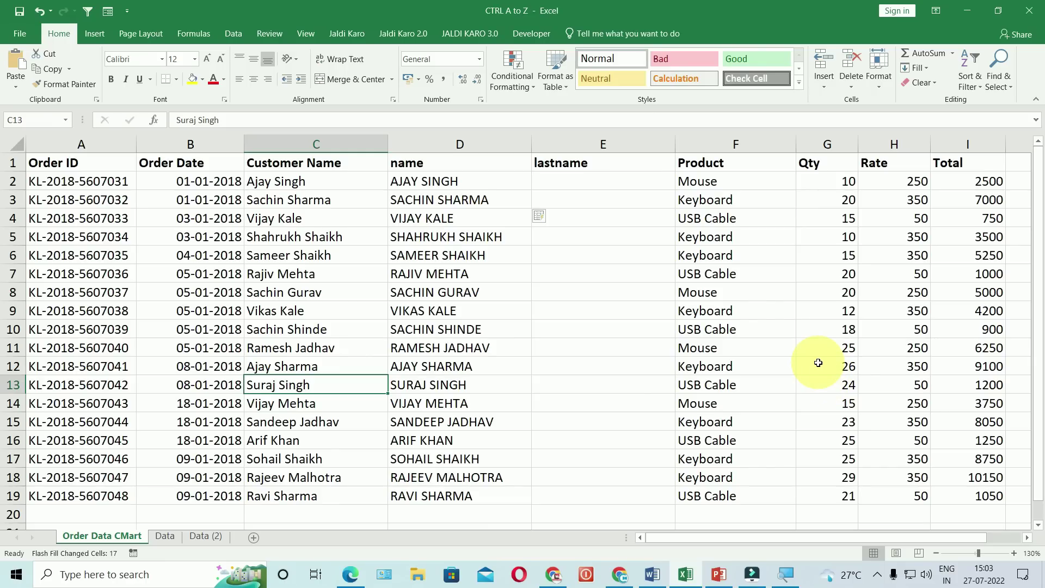
Select the customer names in column C and cell C15, then switch to PowerPoint
{"action": "left_click_drag", "start_coordinate": [329, 179], "coordinate": [345, 493]}
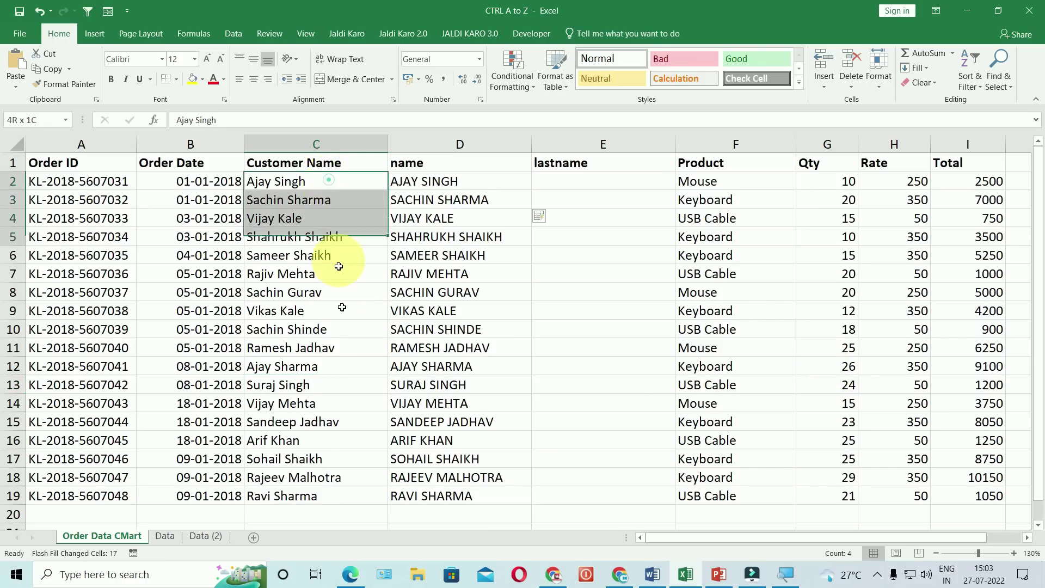
{"action": "left_click", "coordinate": [332, 420]}
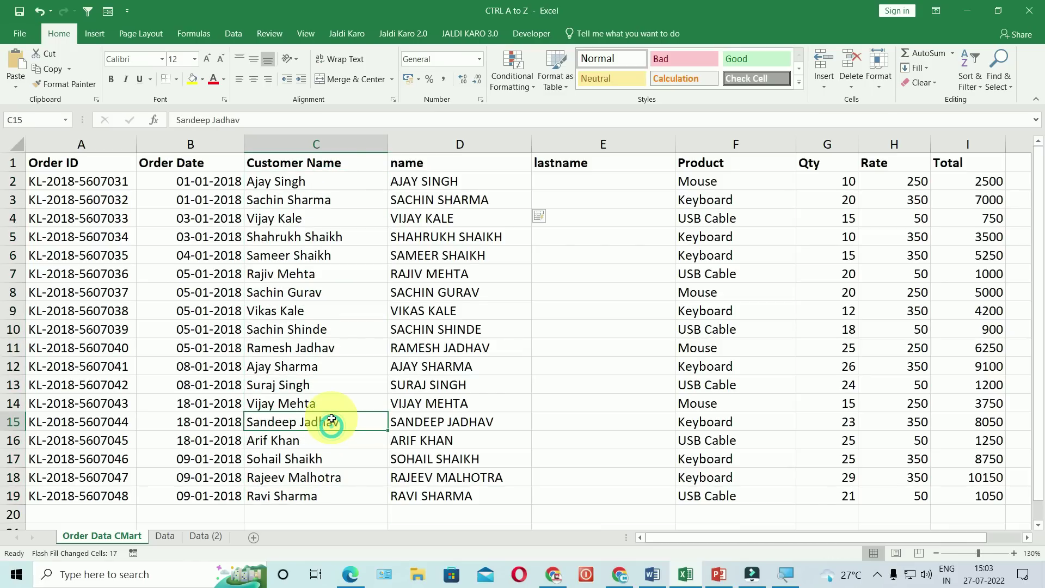
{"action": "left_click", "coordinate": [719, 574]}
Use Find to search for 'so', then 'what' in slide 1's title, close it, and go to Word
{"action": "key", "text": "ctrl+f"}
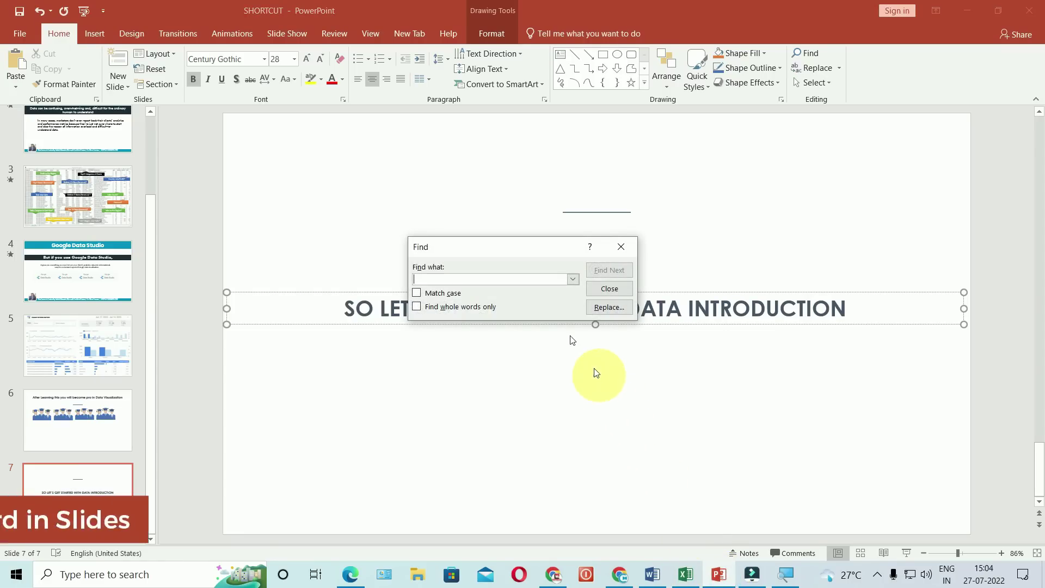
{"action": "type", "text": "so"}
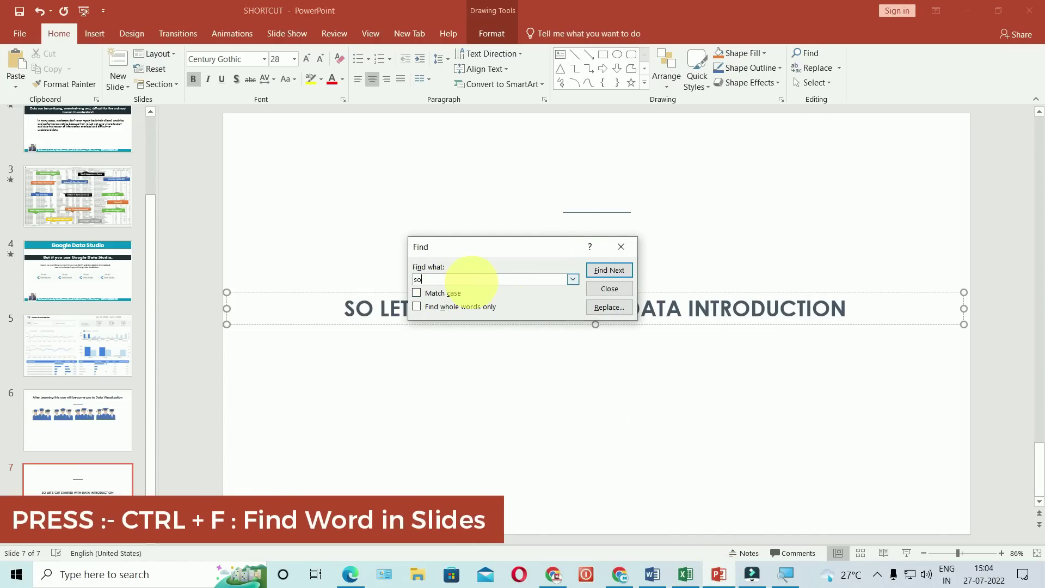
{"action": "key", "text": "Return"}
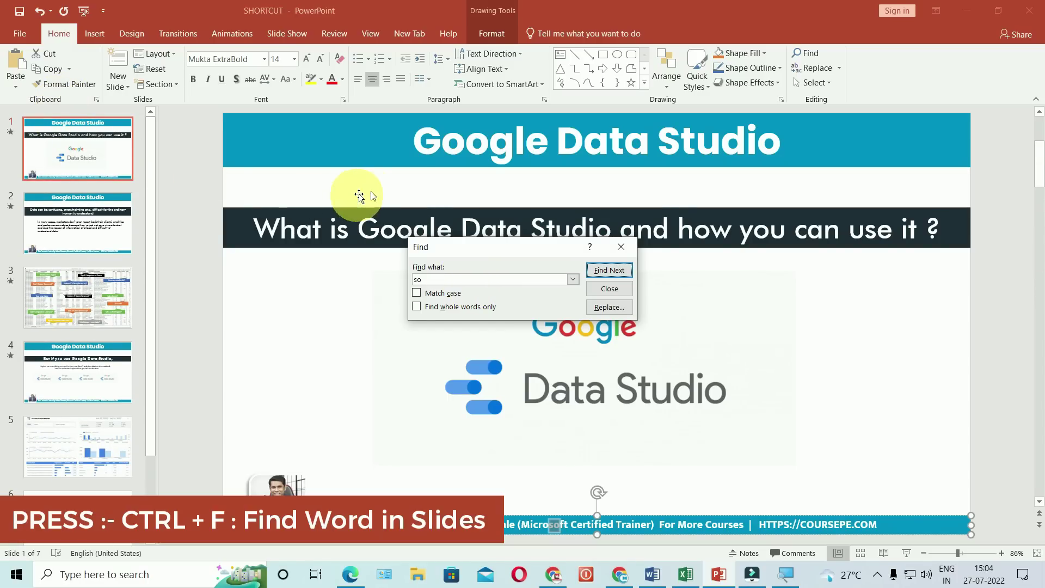
{"action": "left_click", "coordinate": [447, 278]}
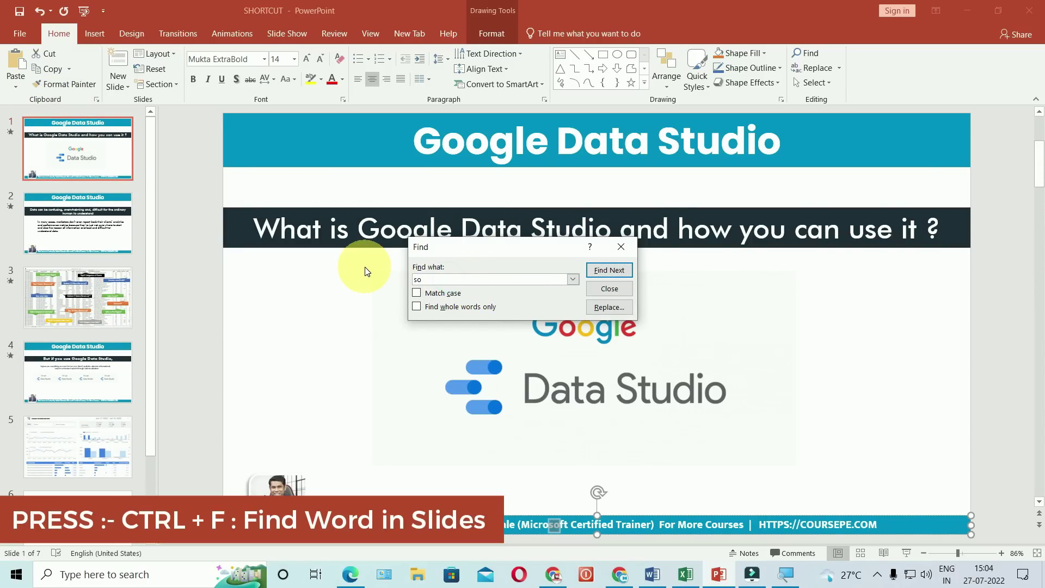
{"action": "key", "text": "BackSpace"}
{"action": "key", "text": "BackSpace"}
{"action": "type", "text": "what"}
{"action": "key", "text": "Return"}
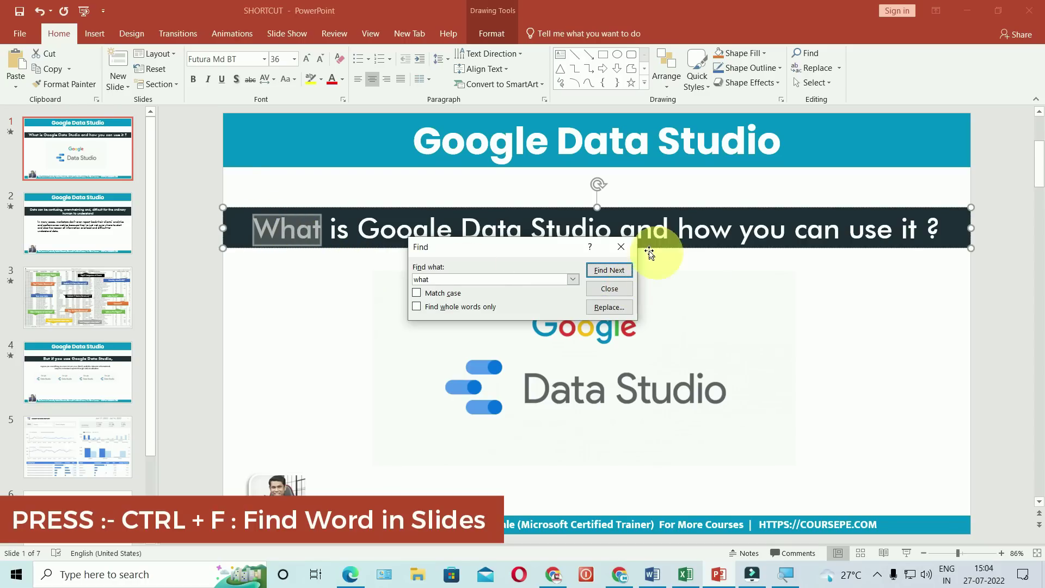
{"action": "left_click", "coordinate": [621, 248]}
{"action": "left_click", "coordinate": [848, 345]}
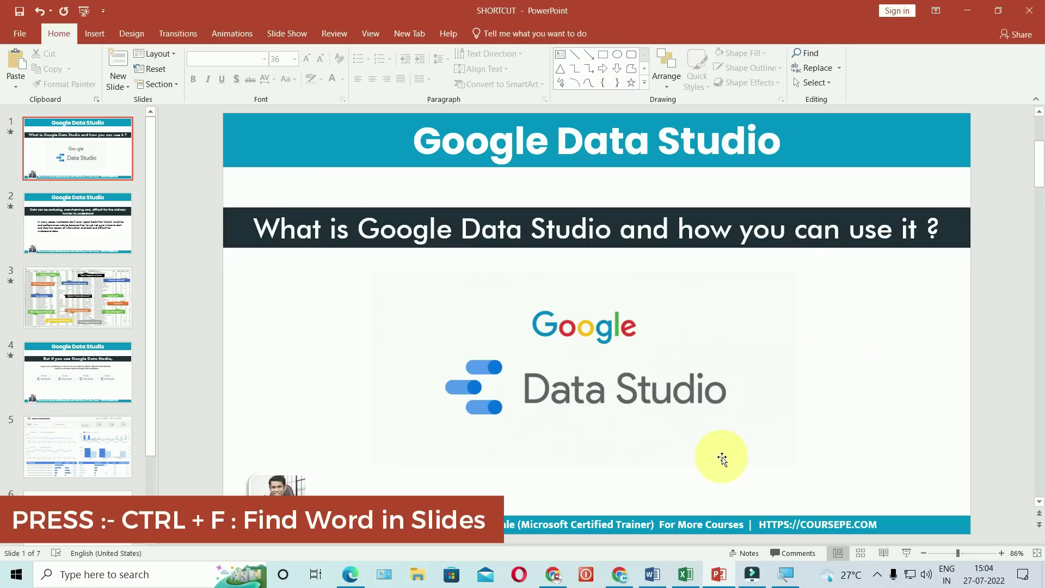
{"action": "left_click", "coordinate": [653, 574]}
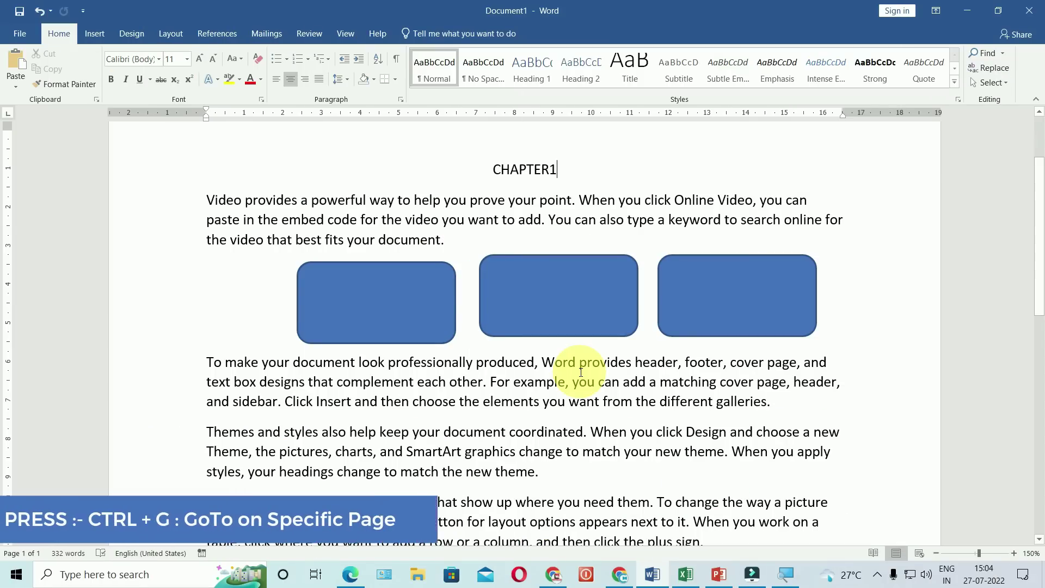
Use Word's Go To dialog to jump to page 5, then close it and switch to Excel
{"action": "key", "text": "ctrl+g"}
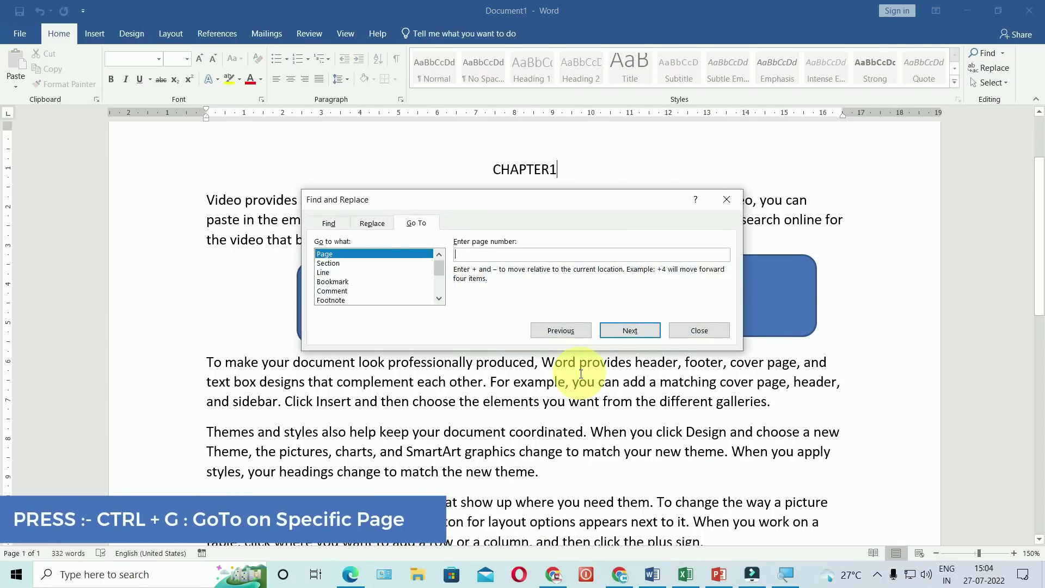
{"action": "left_click_drag", "start_coordinate": [476, 200], "coordinate": [508, 308]}
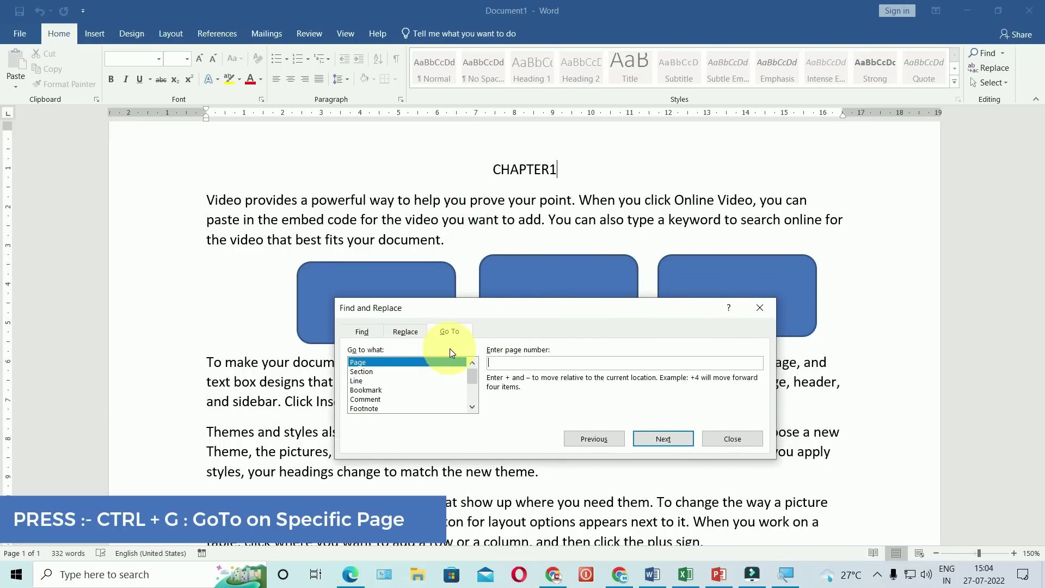
{"action": "left_click", "coordinate": [360, 333]}
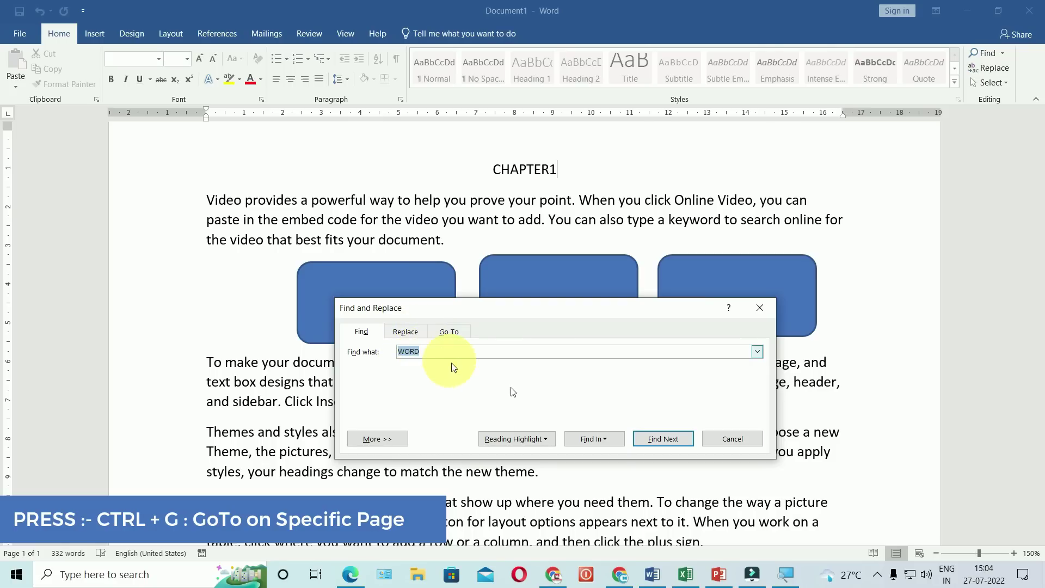
{"action": "left_click", "coordinate": [448, 330]}
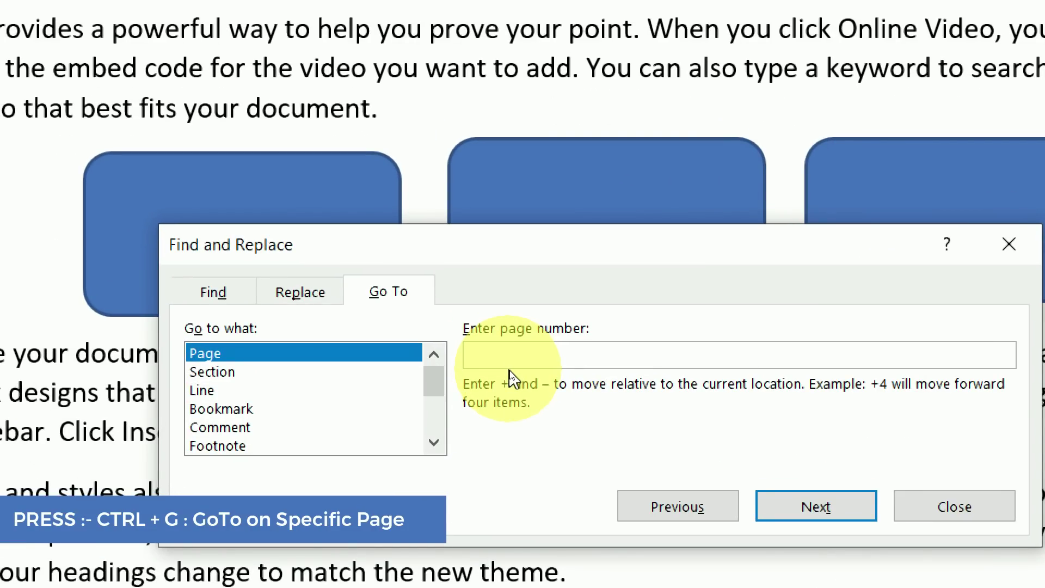
{"action": "type", "text": "2"}
{"action": "type", "text": "5"}
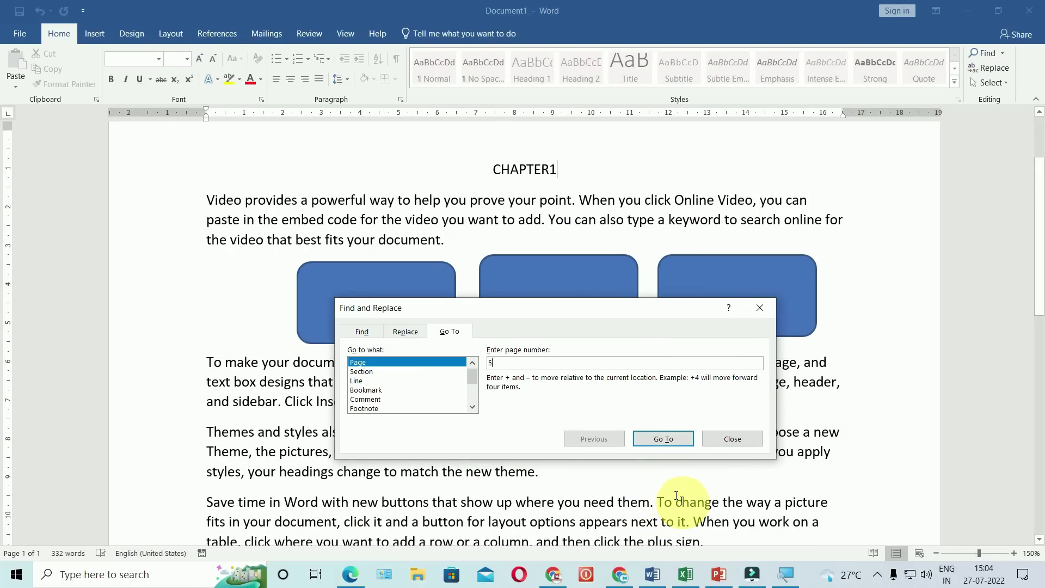
{"action": "left_click", "coordinate": [663, 438]}
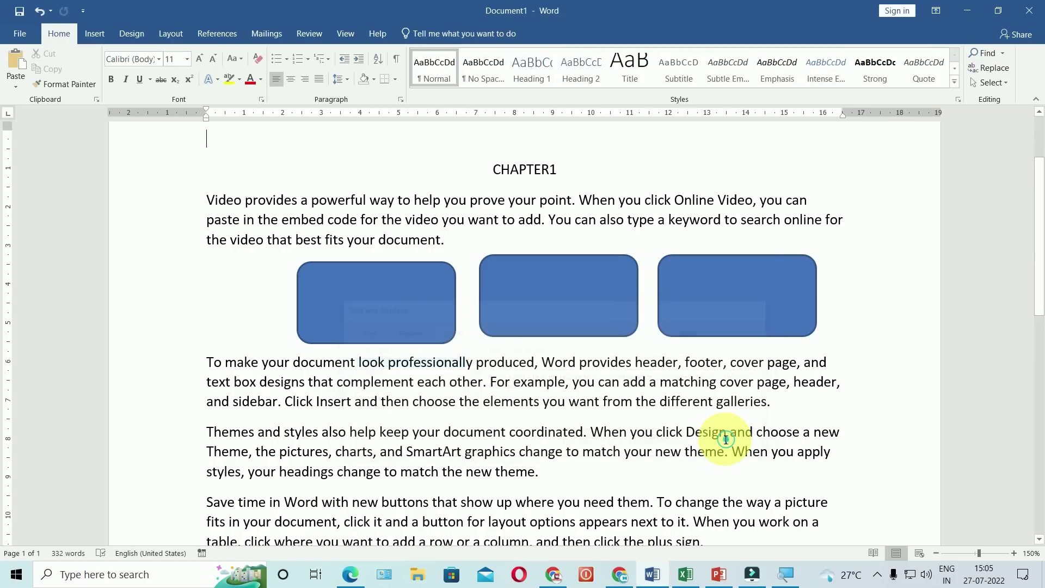
{"action": "left_click", "coordinate": [731, 439]}
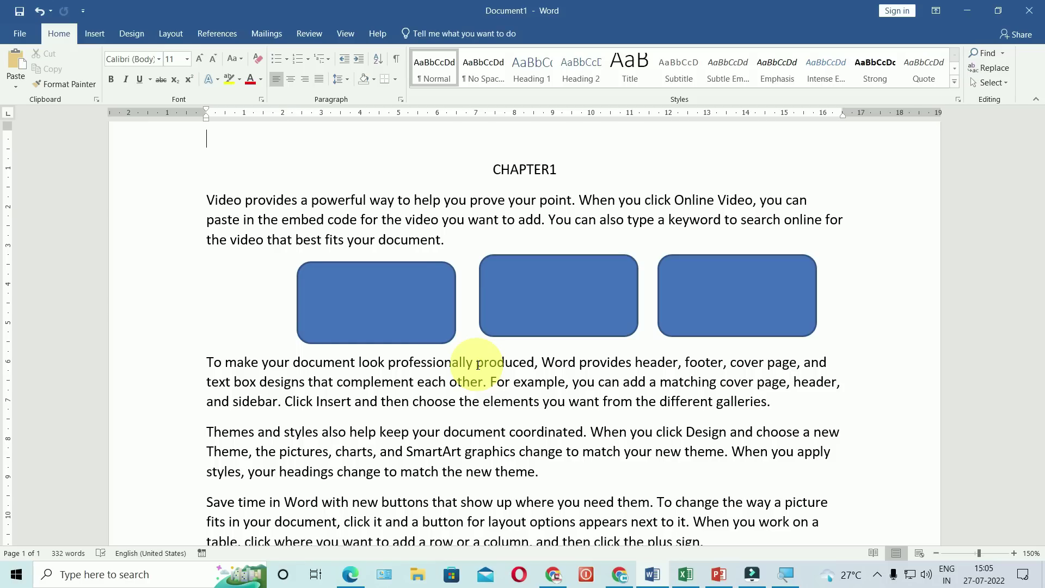
{"action": "left_click", "coordinate": [687, 578]}
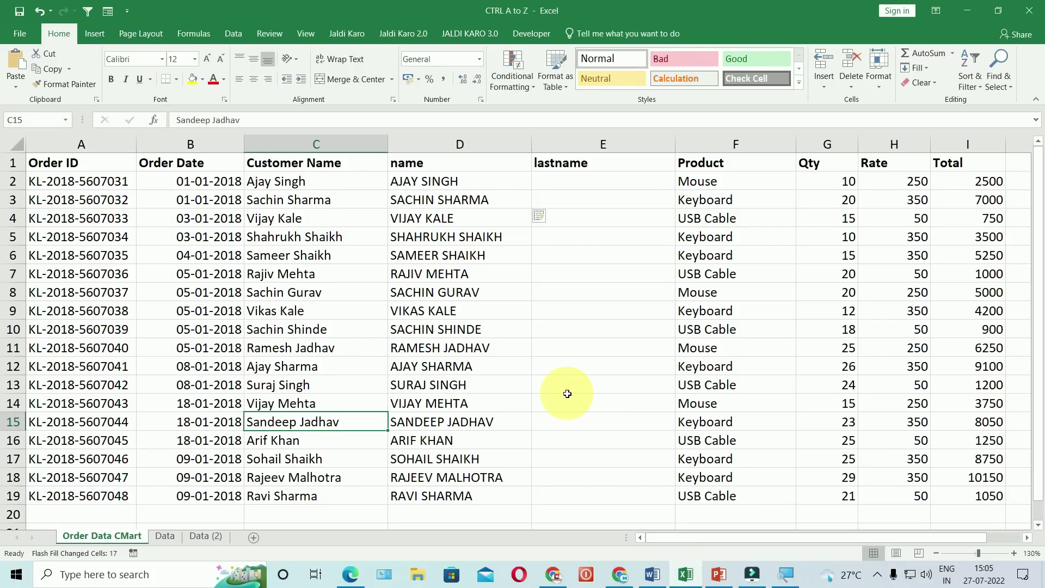
Jump to cell A19 using the Ctrl+G Go To dialog
{"action": "key", "text": "ctrl+g"}
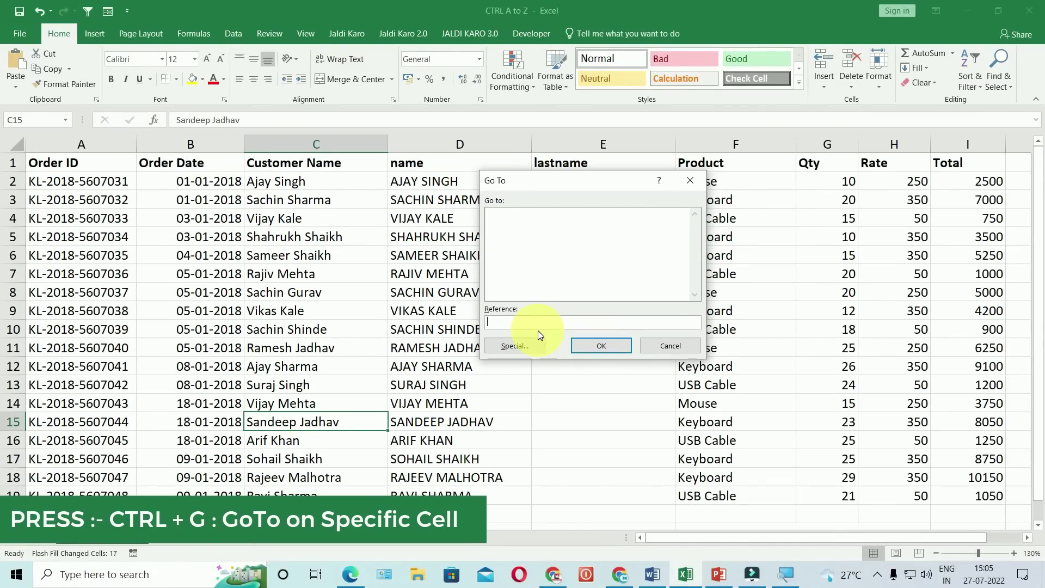
{"action": "type", "text": "A19"}
{"action": "key", "text": "Return"}
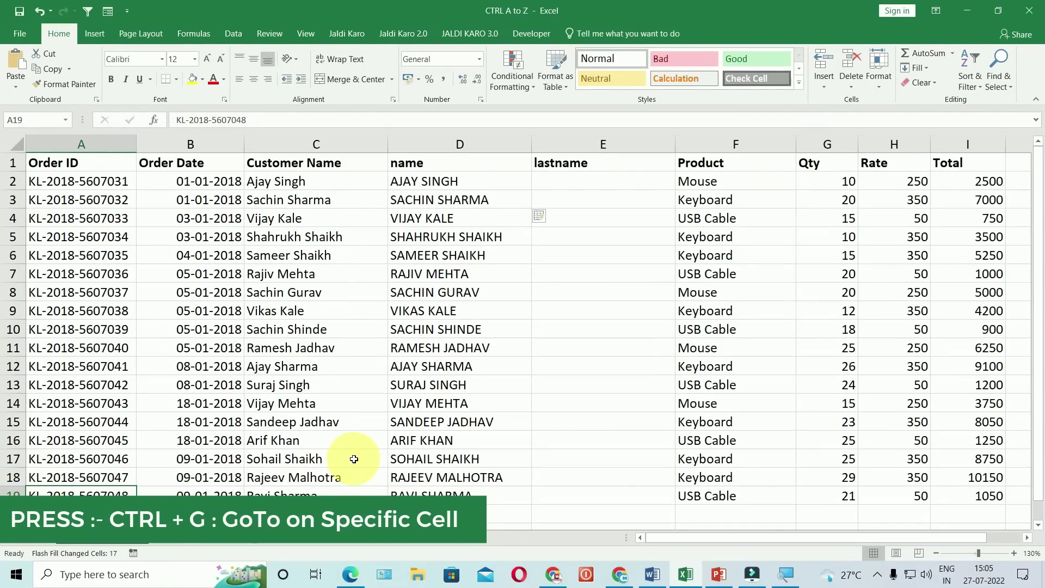
Reopen Go To and view the Go To Special options, closing them without applying any
{"action": "key", "text": "ctrl+g"}
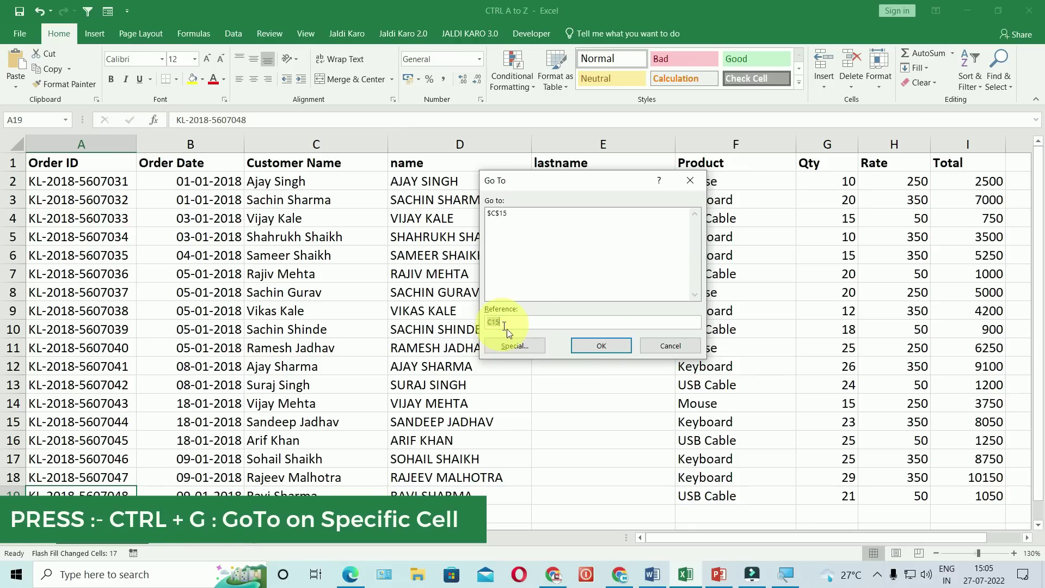
{"action": "left_click", "coordinate": [517, 347]}
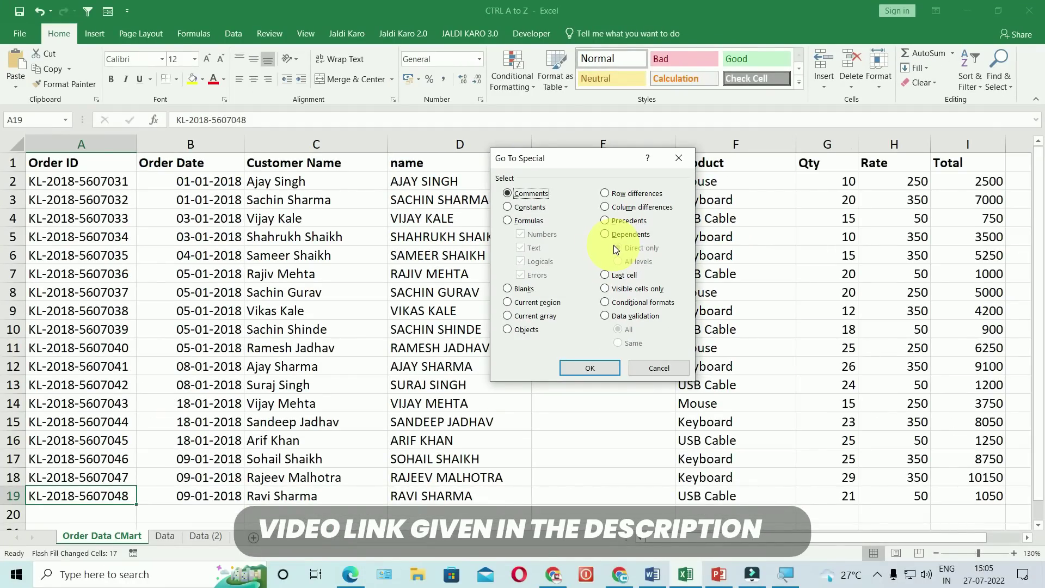
{"action": "key", "text": "Escape"}
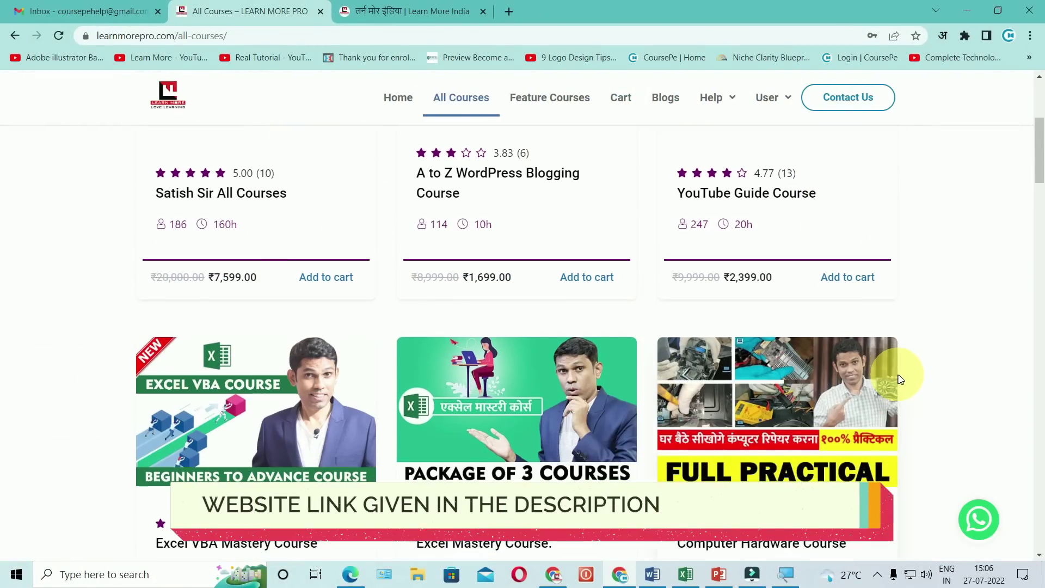
Scroll the All Courses page down to the Excel Basic to Advance course, then switch back to Word
{"action": "scroll", "coordinate": [903, 376], "scroll_direction": "down", "scroll_amount": 4}
{"action": "scroll", "coordinate": [909, 370], "scroll_direction": "down", "scroll_amount": 2}
{"action": "scroll", "coordinate": [908, 370], "scroll_direction": "down", "scroll_amount": 1}
{"action": "scroll", "coordinate": [912, 375], "scroll_direction": "down", "scroll_amount": 2}
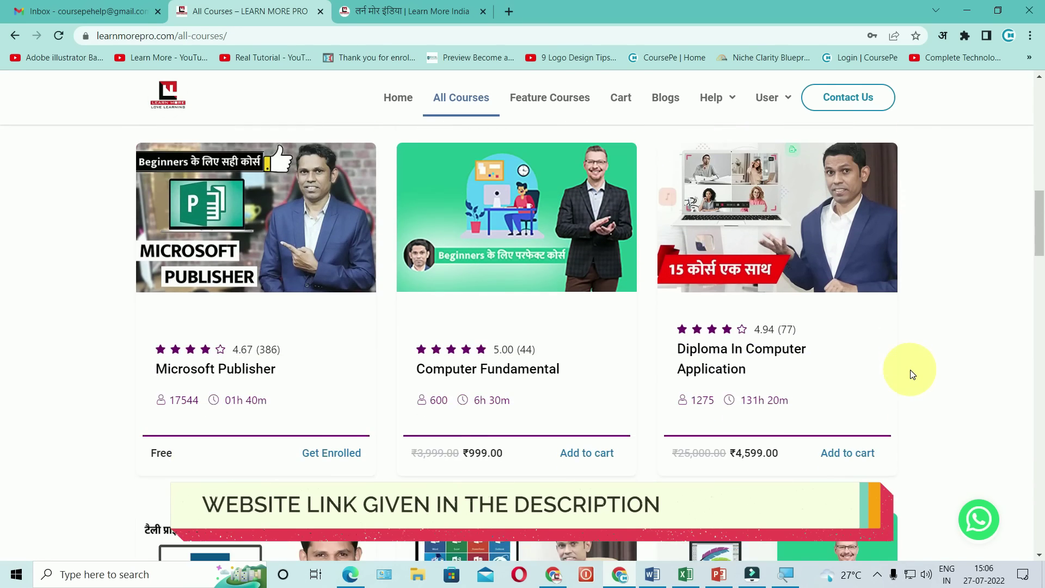
{"action": "scroll", "coordinate": [913, 374], "scroll_direction": "down", "scroll_amount": 2}
{"action": "scroll", "coordinate": [912, 375], "scroll_direction": "down", "scroll_amount": 3}
{"action": "scroll", "coordinate": [912, 374], "scroll_direction": "down", "scroll_amount": 3}
{"action": "scroll", "coordinate": [913, 376], "scroll_direction": "down", "scroll_amount": 2}
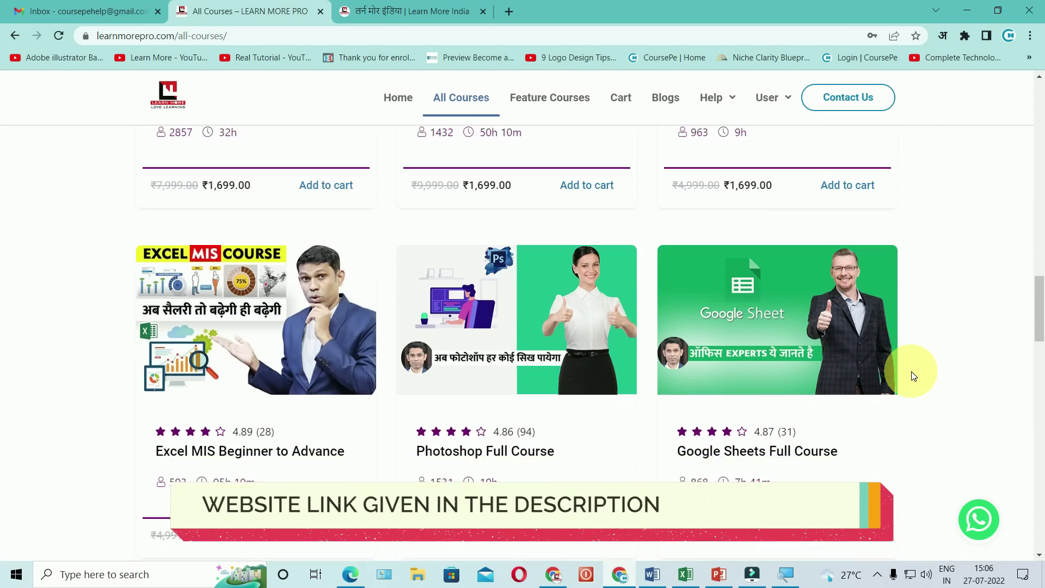
{"action": "scroll", "coordinate": [913, 376], "scroll_direction": "down", "scroll_amount": 3}
{"action": "scroll", "coordinate": [913, 376], "scroll_direction": "down", "scroll_amount": 4}
{"action": "scroll", "coordinate": [913, 377], "scroll_direction": "down", "scroll_amount": 3}
{"action": "scroll", "coordinate": [914, 378], "scroll_direction": "down", "scroll_amount": 3}
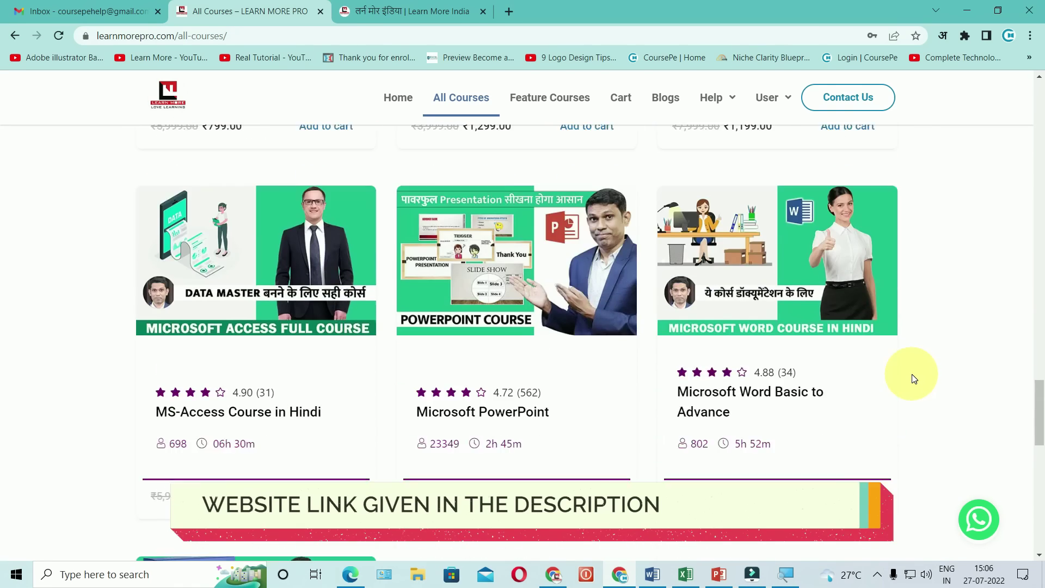
{"action": "scroll", "coordinate": [914, 378], "scroll_direction": "down", "scroll_amount": 3}
{"action": "scroll", "coordinate": [914, 378], "scroll_direction": "down", "scroll_amount": 1}
{"action": "scroll", "coordinate": [914, 377], "scroll_direction": "down", "scroll_amount": 1}
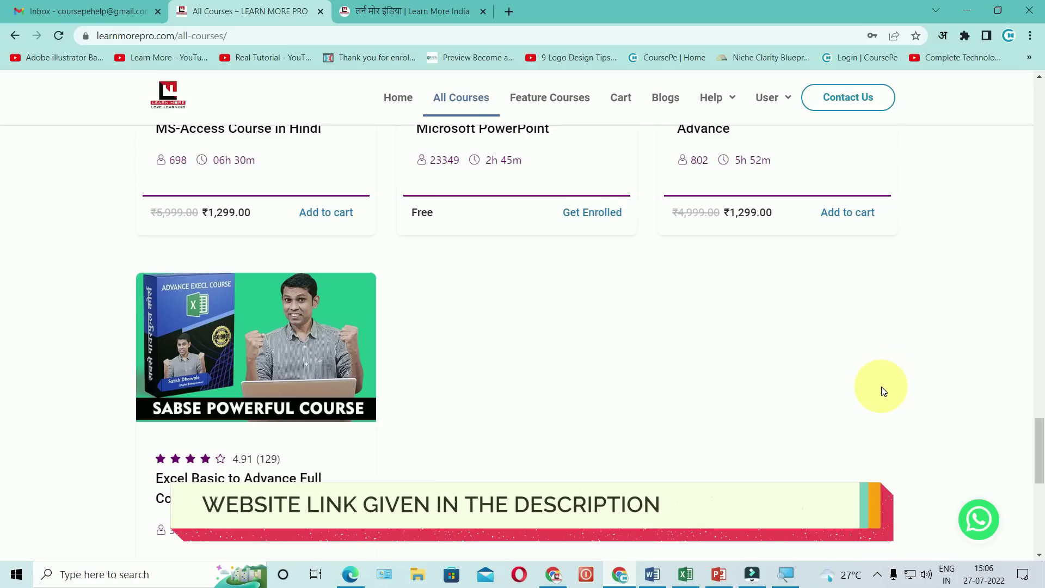
{"action": "left_click", "coordinate": [657, 576]}
Switch to PowerPoint and briefly run the slide show from slide 1, then end it
{"action": "left_click", "coordinate": [676, 477]}
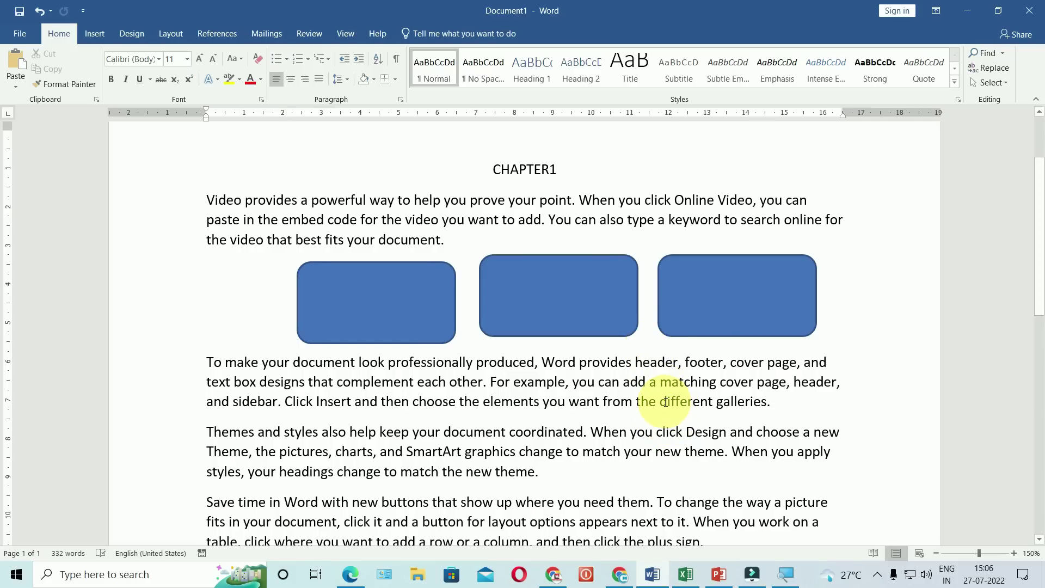
{"action": "left_click", "coordinate": [718, 574]}
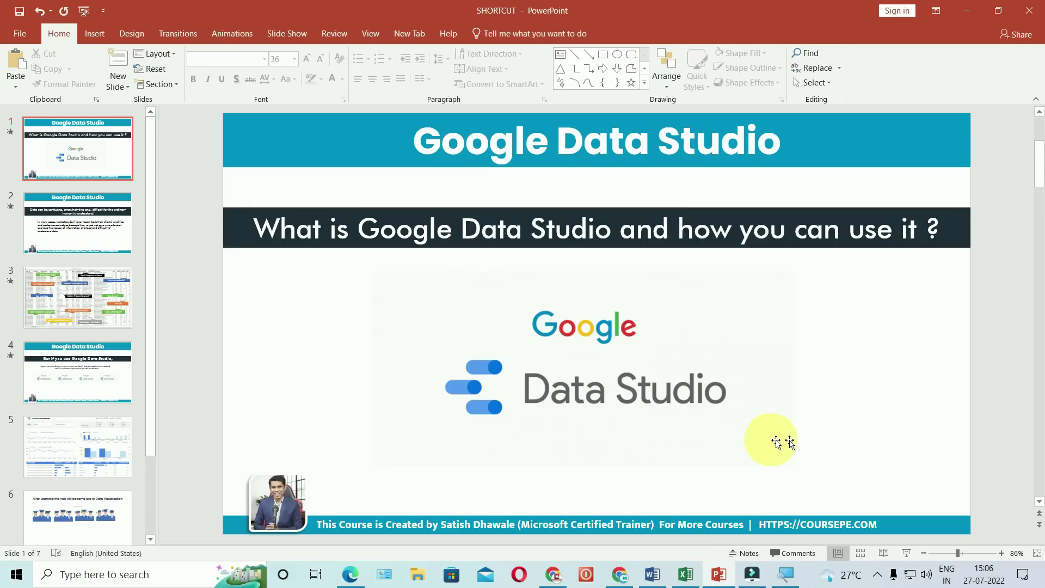
{"action": "left_click", "coordinate": [839, 426]}
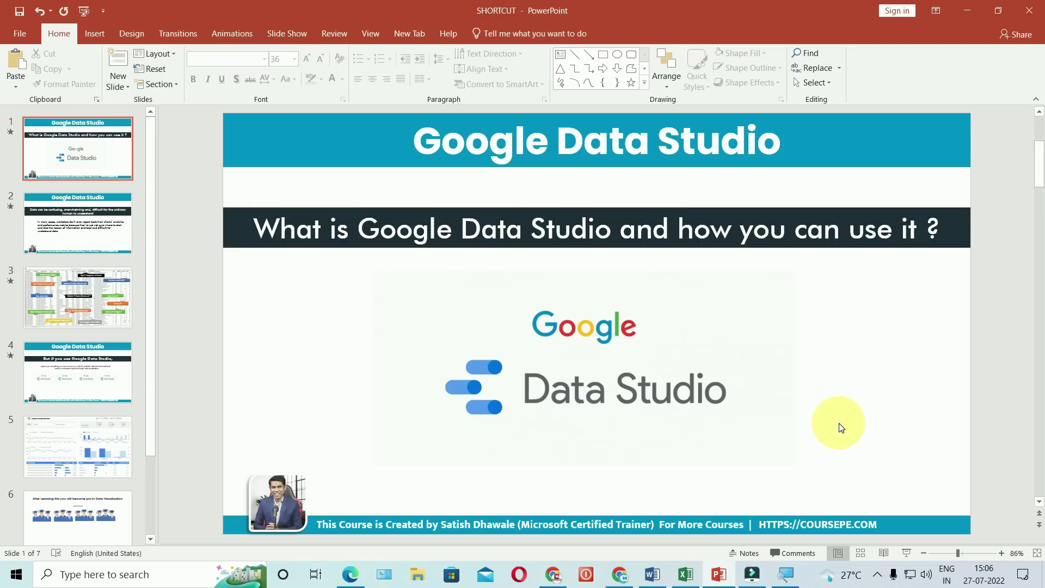
{"action": "key", "text": "F5"}
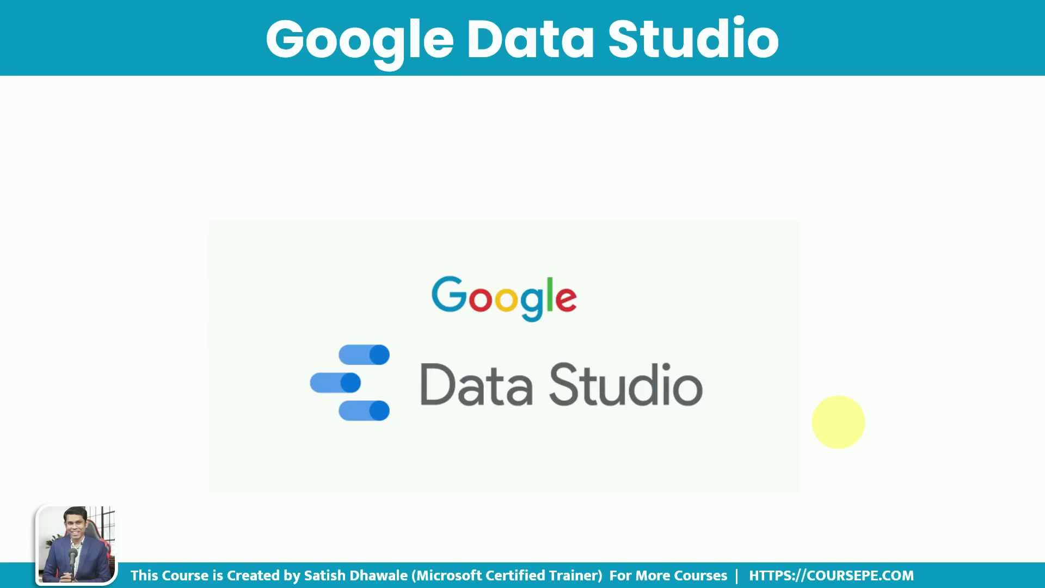
{"action": "key", "text": "Escape"}
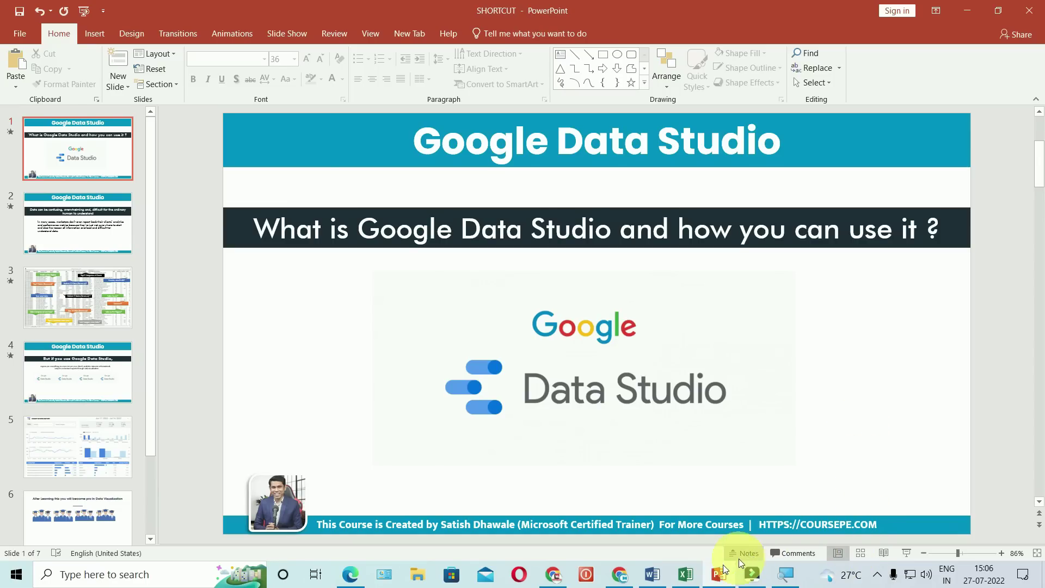
{"action": "mouse_move", "coordinate": [684, 574]}
{"action": "left_click", "coordinate": [689, 528]}
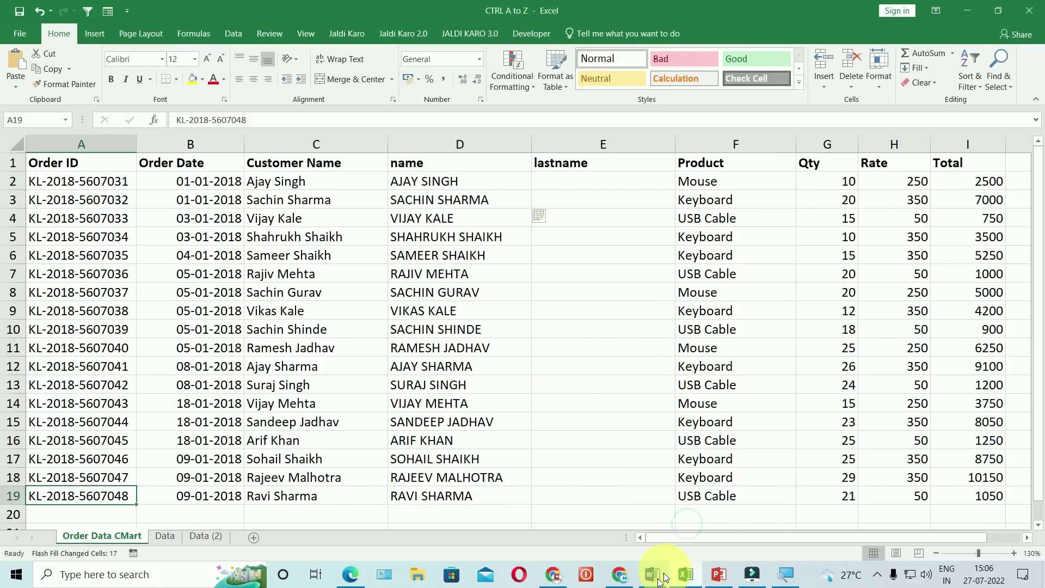
{"action": "left_click", "coordinate": [718, 574]}
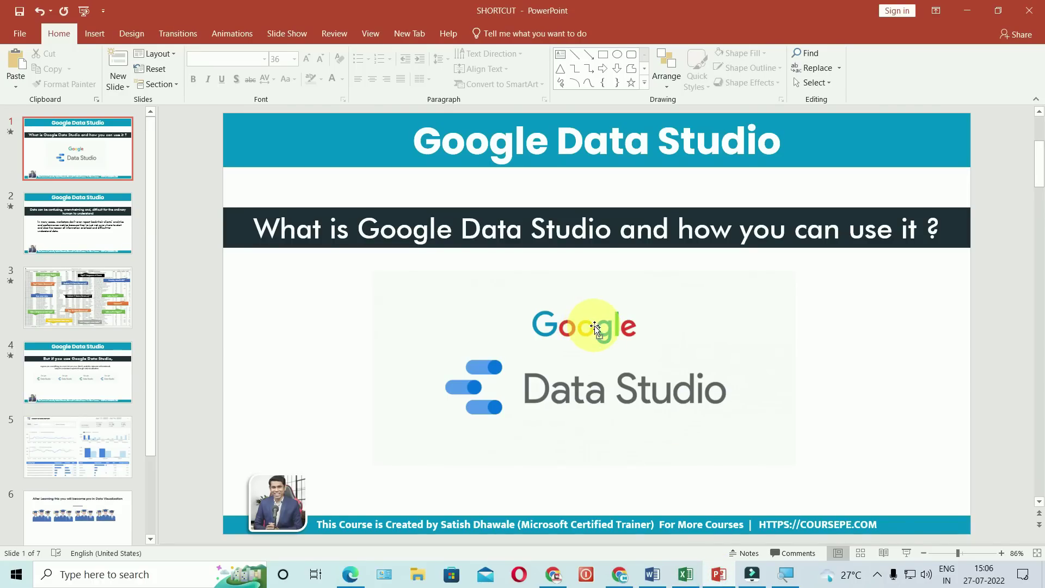
Browse the slide thumbnails back to slide 4 on Google Data Studio, then switch to Word
{"action": "left_click", "coordinate": [69, 381]}
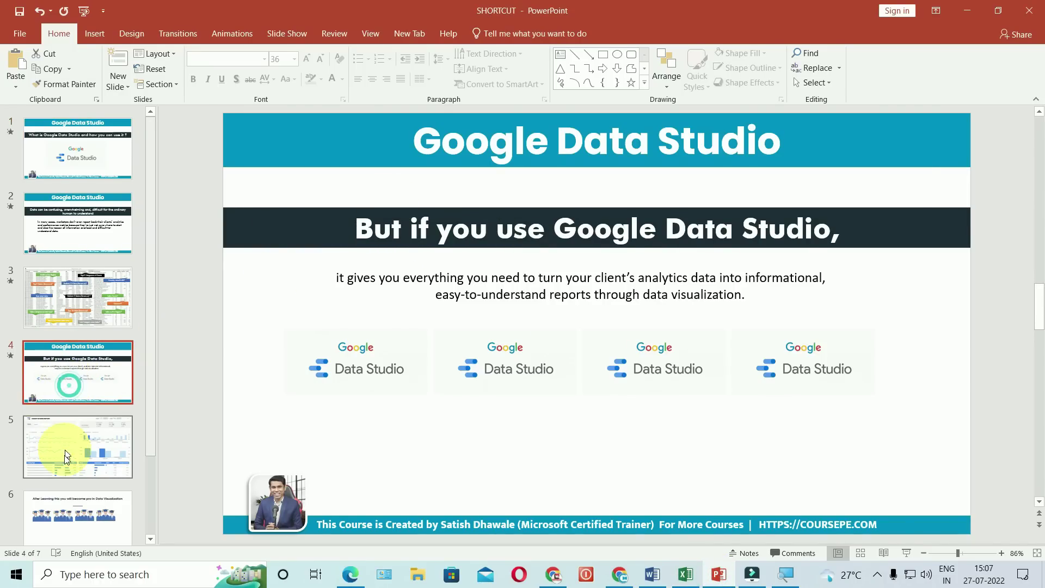
{"action": "left_click", "coordinate": [62, 452]}
{"action": "left_click", "coordinate": [61, 499]}
{"action": "left_click", "coordinate": [70, 376]}
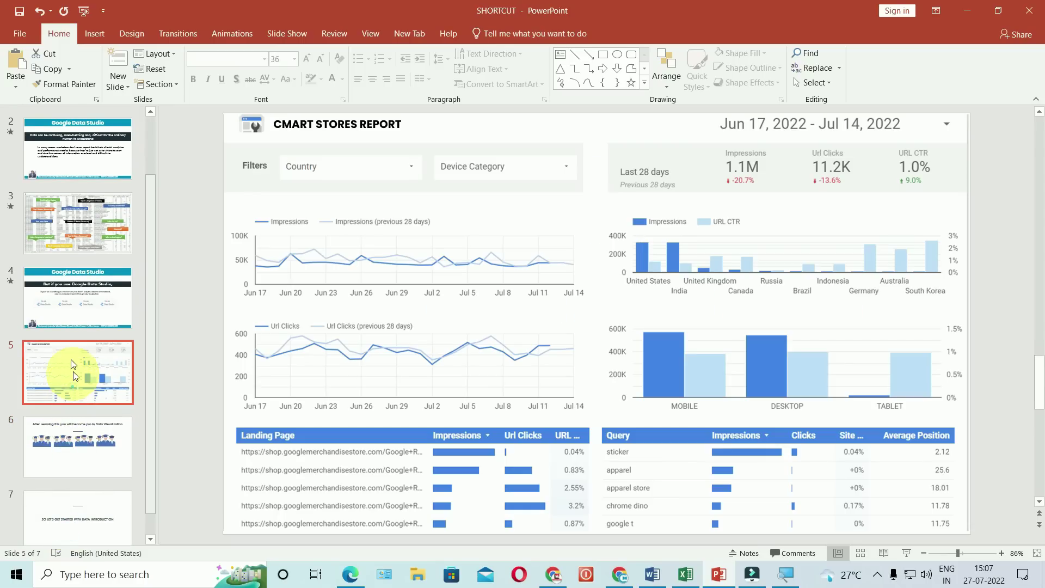
{"action": "left_click", "coordinate": [70, 311]}
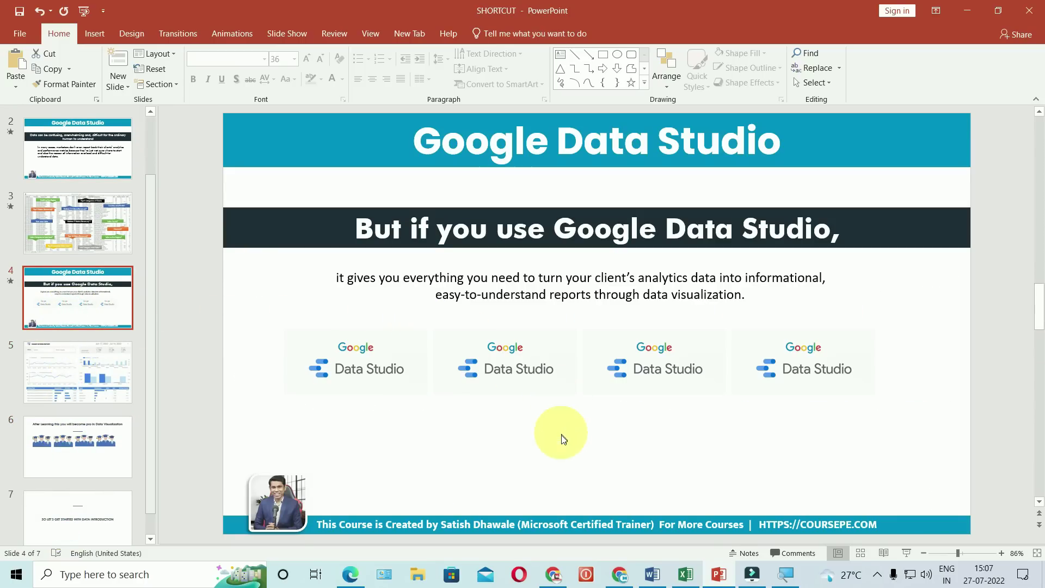
{"action": "left_click", "coordinate": [652, 574]}
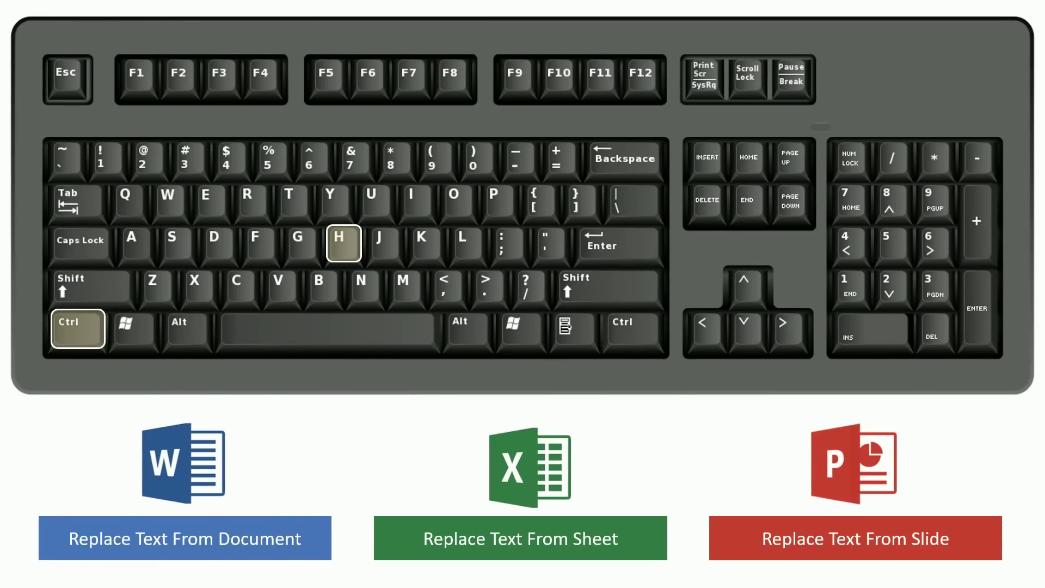
Clear the old search text in Find and Replace and close the dialog
{"action": "key", "text": "ctrl+h"}
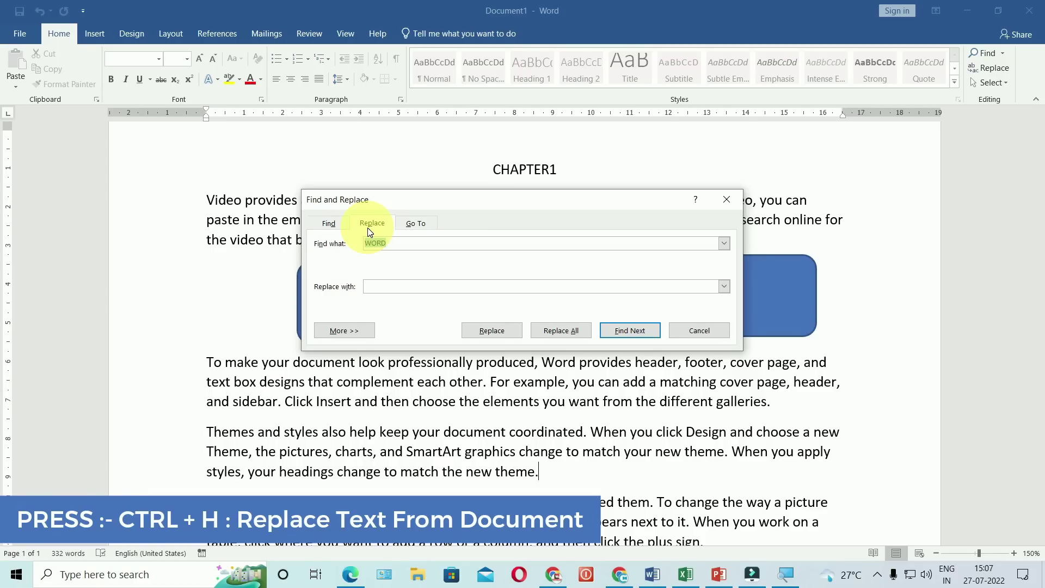
{"action": "key", "text": "BackSpace"}
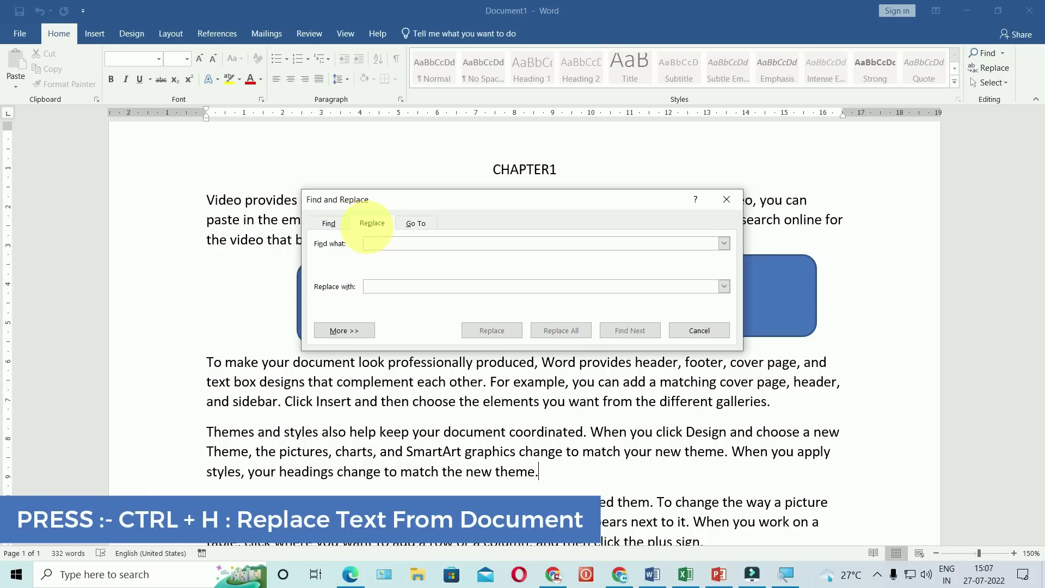
{"action": "key", "text": "Escape"}
On an empty line, type a sample sentence: a person's name followed by 'is good boy'
{"action": "scroll", "coordinate": [443, 310], "scroll_direction": "down", "scroll_amount": 6}
{"action": "scroll", "coordinate": [443, 327], "scroll_direction": "down", "scroll_amount": 4}
{"action": "scroll", "coordinate": [381, 344], "scroll_direction": "down", "scroll_amount": 1}
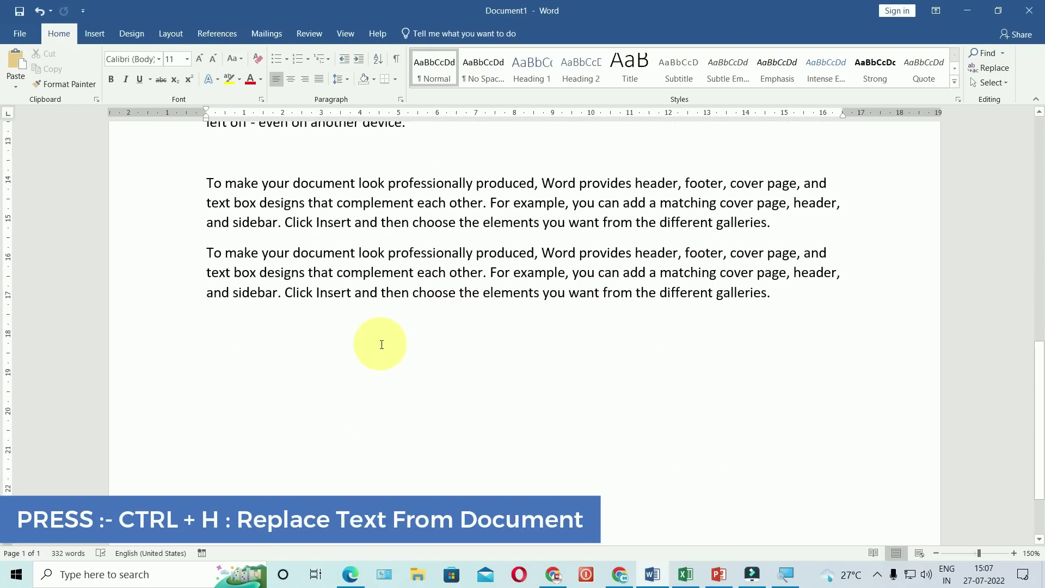
{"action": "left_click", "coordinate": [381, 343]}
{"action": "type", "text": "R"}
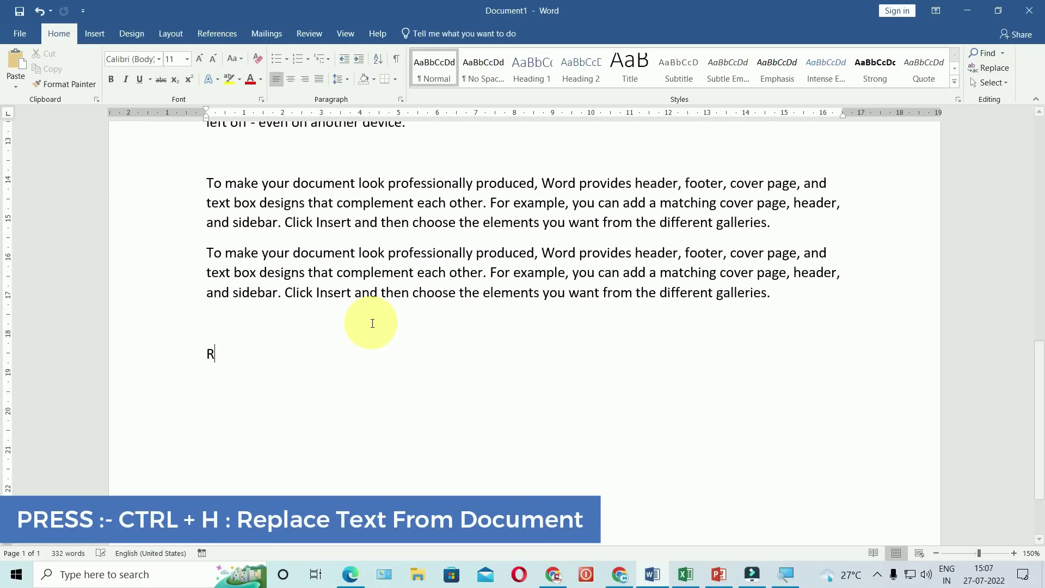
{"action": "type", "text": "ajesh is"}
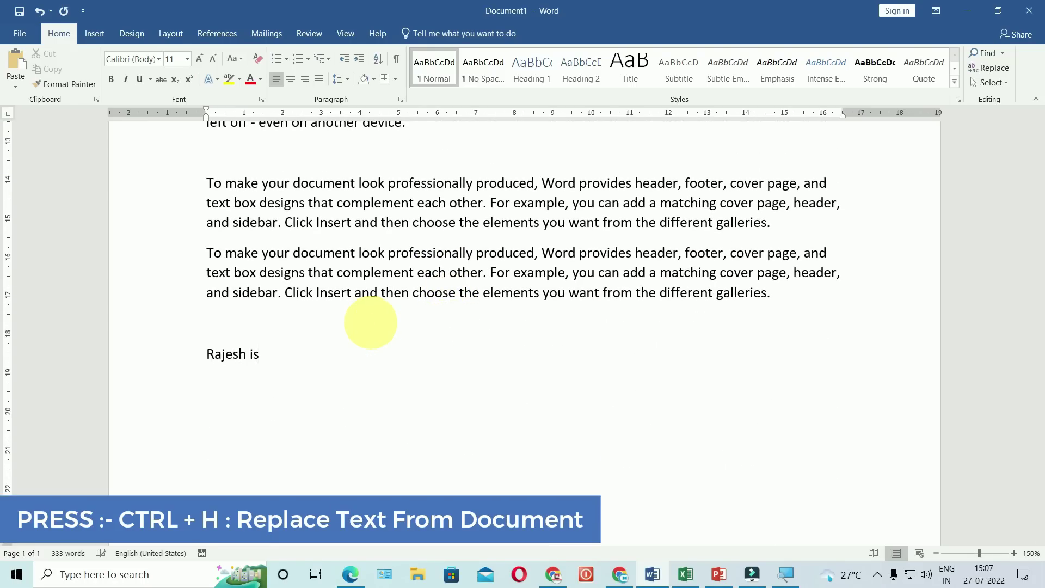
{"action": "type", "text": " good boy"}
Paste several copies of the sentence below it, then open Replace from the first line
{"action": "key", "text": "shift+Home"}
{"action": "key", "text": "ctrl+c"}
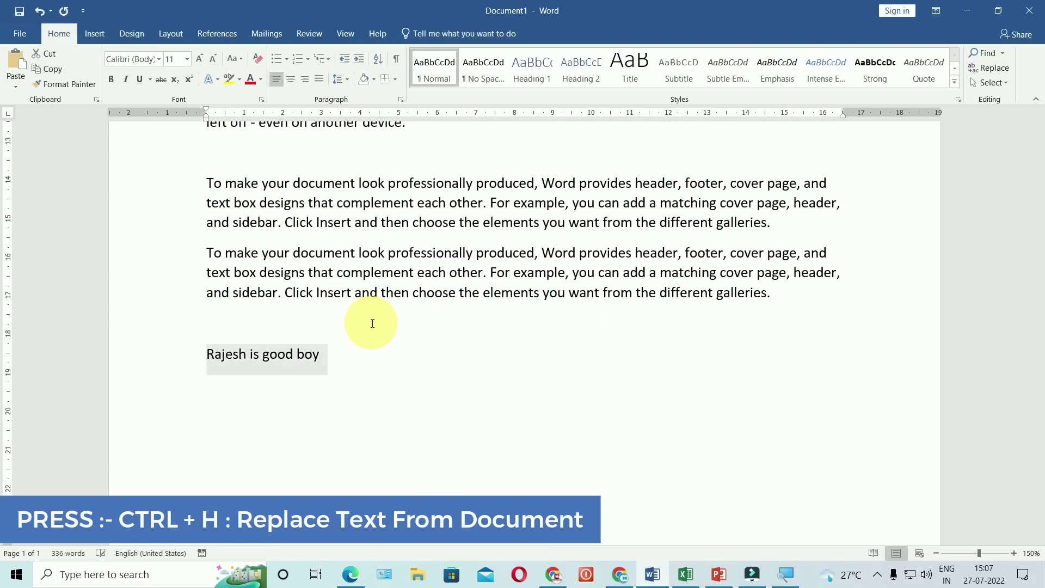
{"action": "key", "text": "End"}
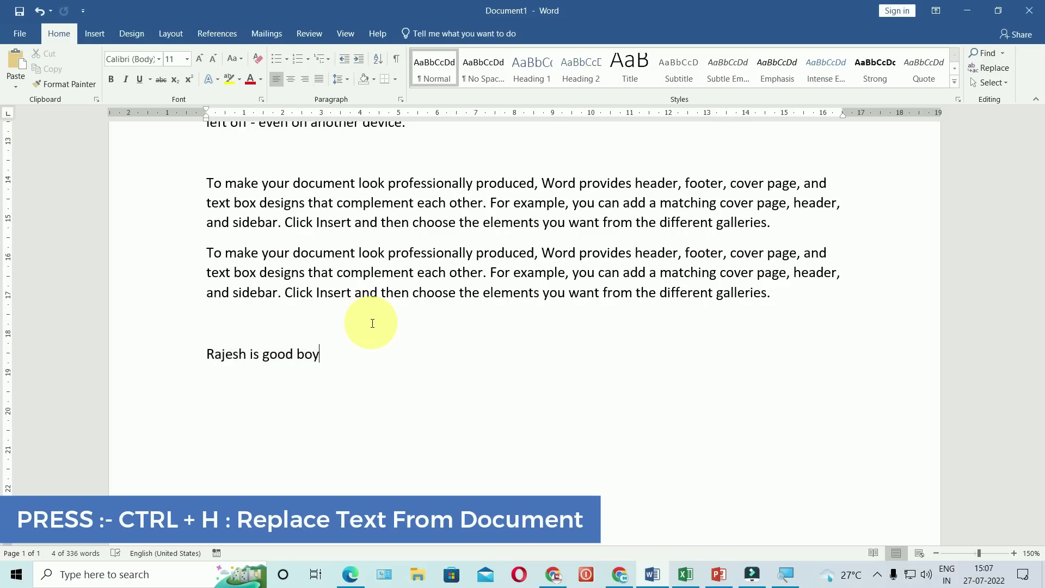
{"action": "key", "text": "Return"}
{"action": "key", "text": "ctrl+v"}
{"action": "scroll", "coordinate": [372, 323], "scroll_direction": "down", "scroll_amount": 4}
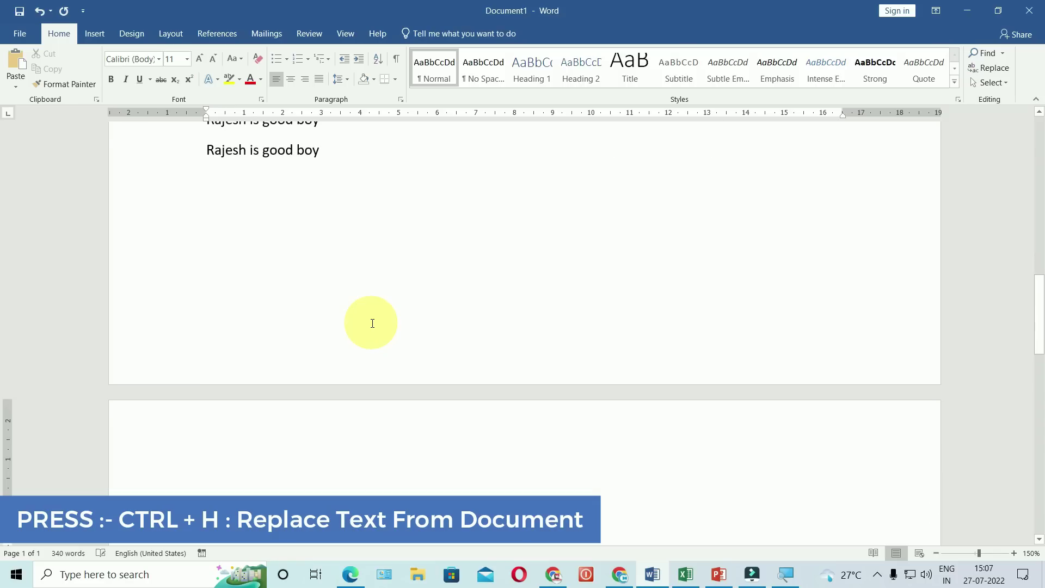
{"action": "key", "text": "ctrl+v"}
{"action": "key", "text": "ctrl+v"}
{"action": "key", "text": "ctrl+v"}
{"action": "key", "text": "ctrl+v"}
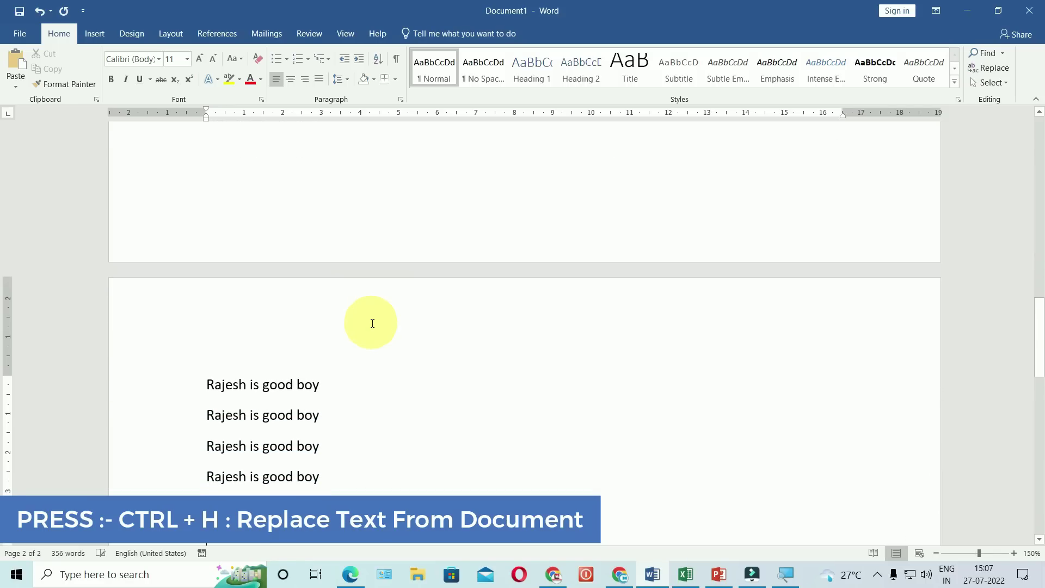
{"action": "scroll", "coordinate": [295, 291], "scroll_direction": "up", "scroll_amount": 5}
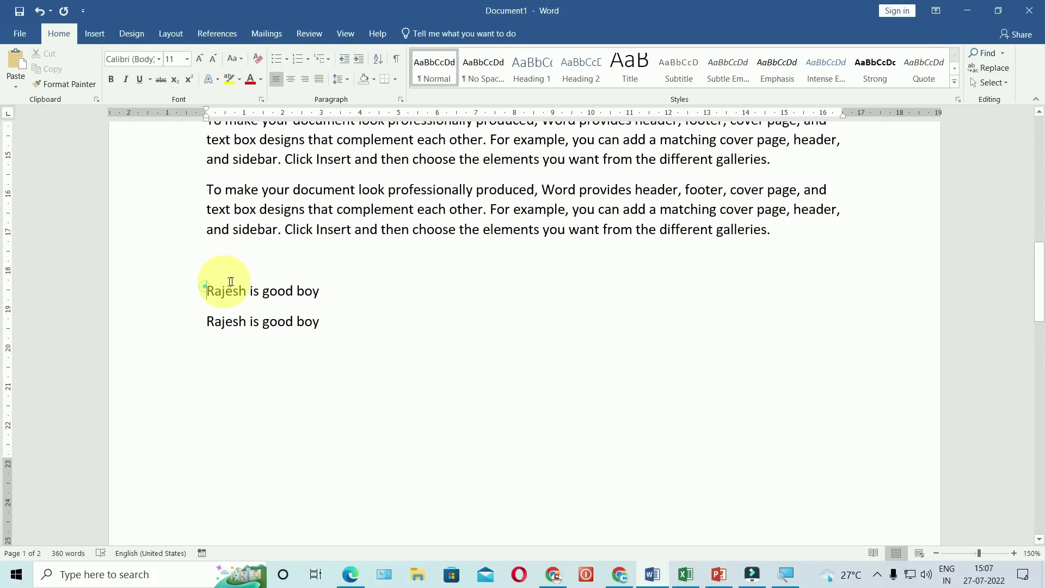
{"action": "left_click", "coordinate": [207, 287]}
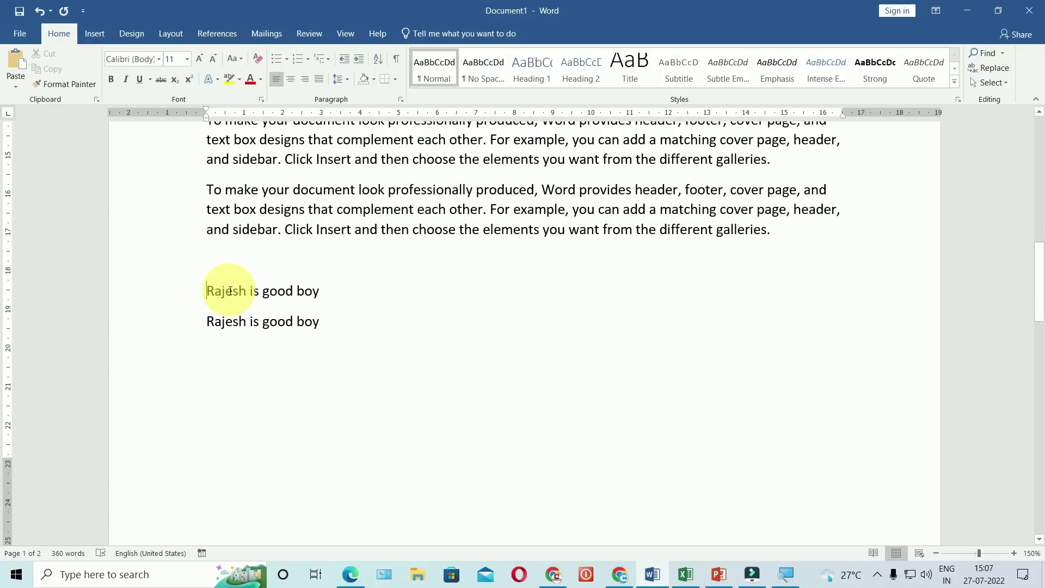
{"action": "key", "text": "ctrl+h"}
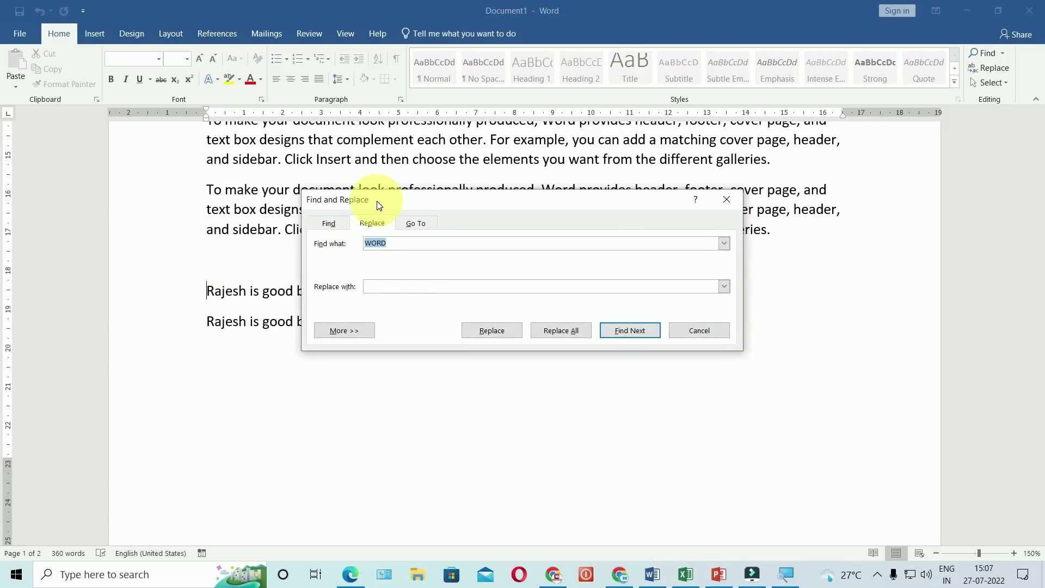
Replace all seven occurrences of 'good' with 'Bad' and close the dialog
{"action": "left_click_drag", "start_coordinate": [379, 205], "coordinate": [458, 207]}
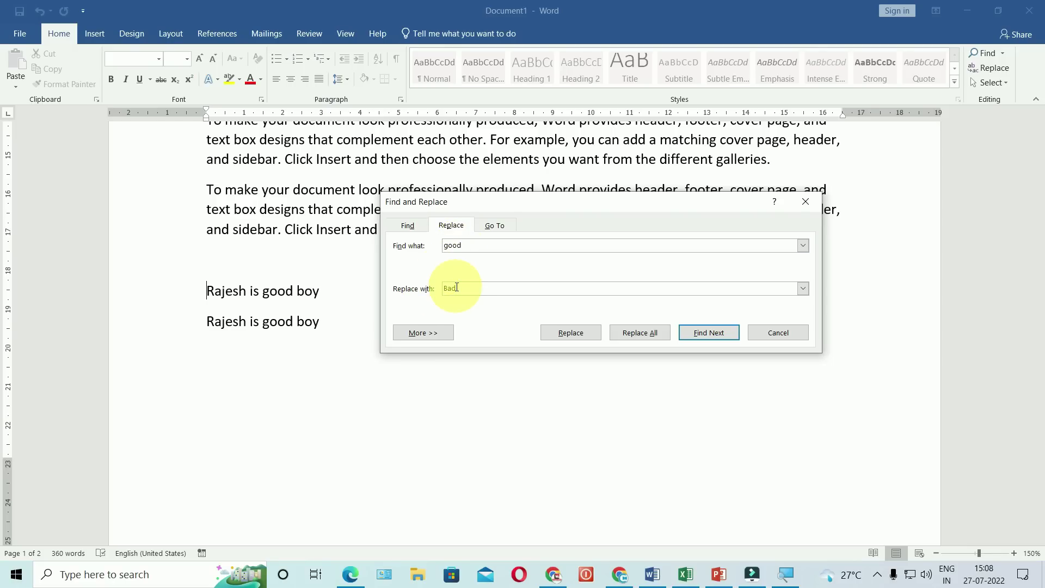
{"action": "left_click", "coordinate": [653, 333]}
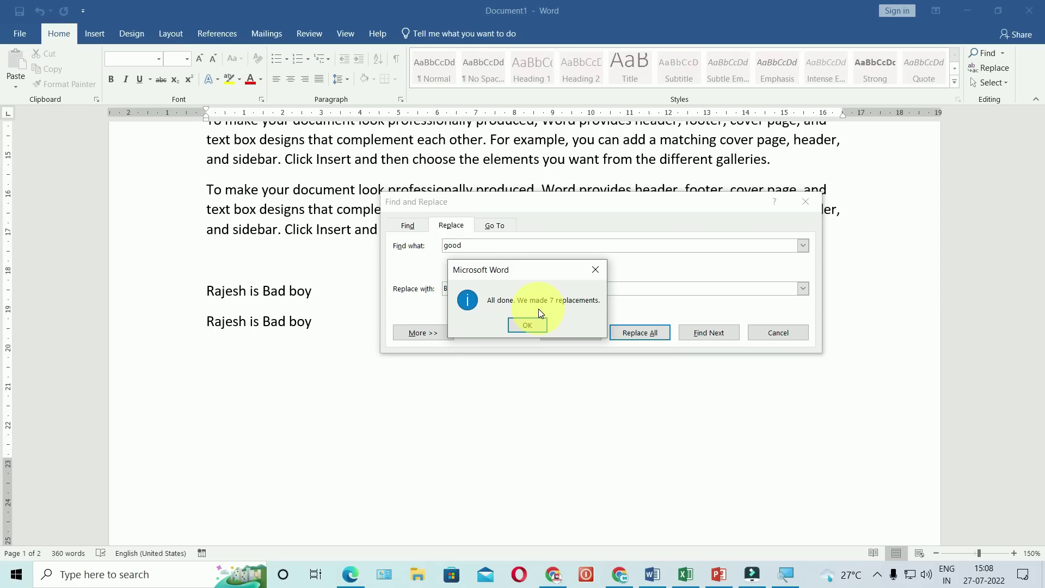
{"action": "left_click", "coordinate": [531, 322]}
{"action": "left_click", "coordinate": [779, 333]}
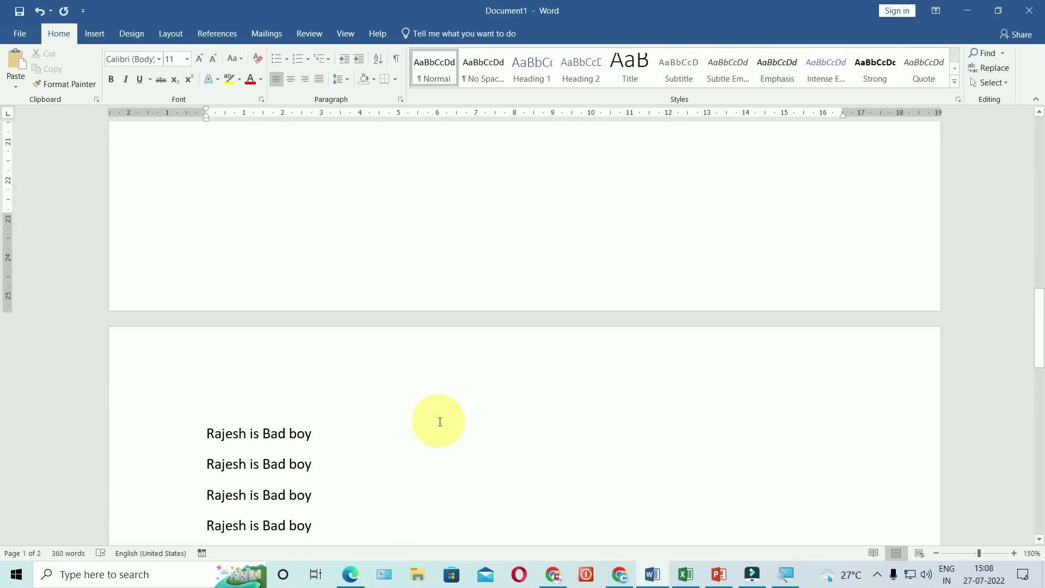
Check the changed 'is Bad boy' lines and bring Find and Replace back up
{"action": "scroll", "coordinate": [438, 422], "scroll_direction": "down", "scroll_amount": 3}
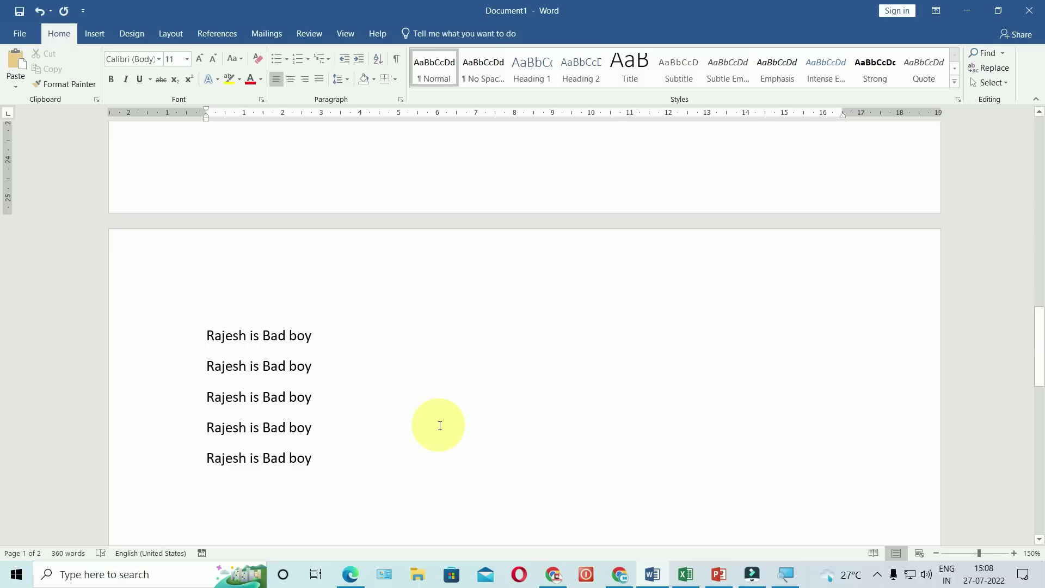
{"action": "scroll", "coordinate": [439, 425], "scroll_direction": "up", "scroll_amount": 5}
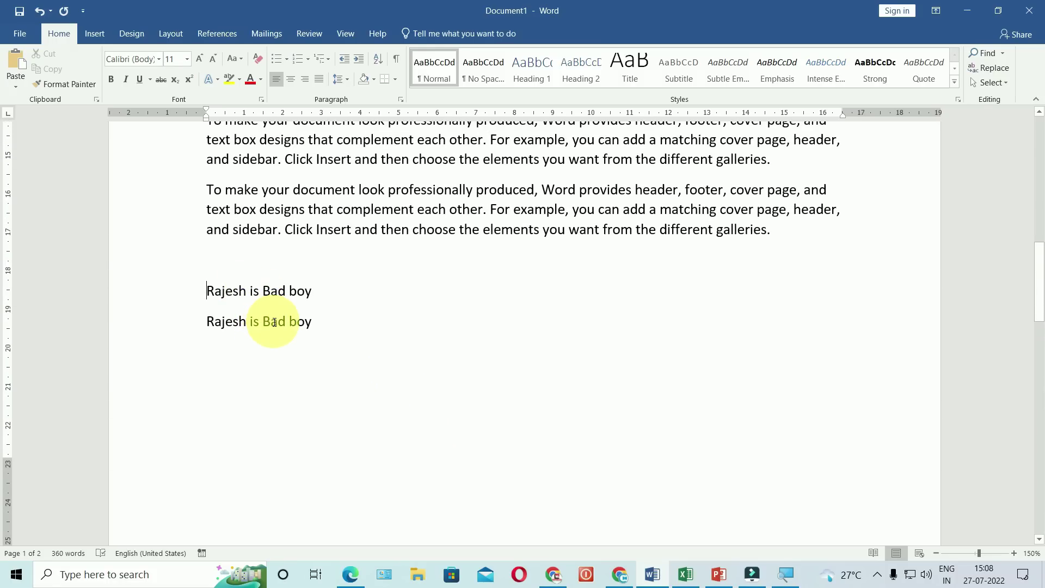
{"action": "key", "text": "ctrl+h"}
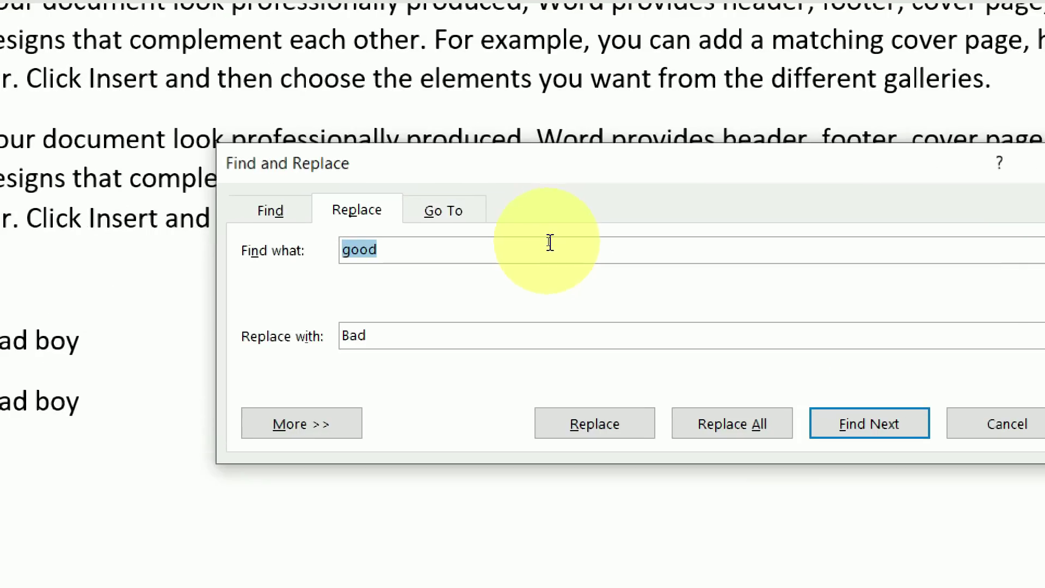
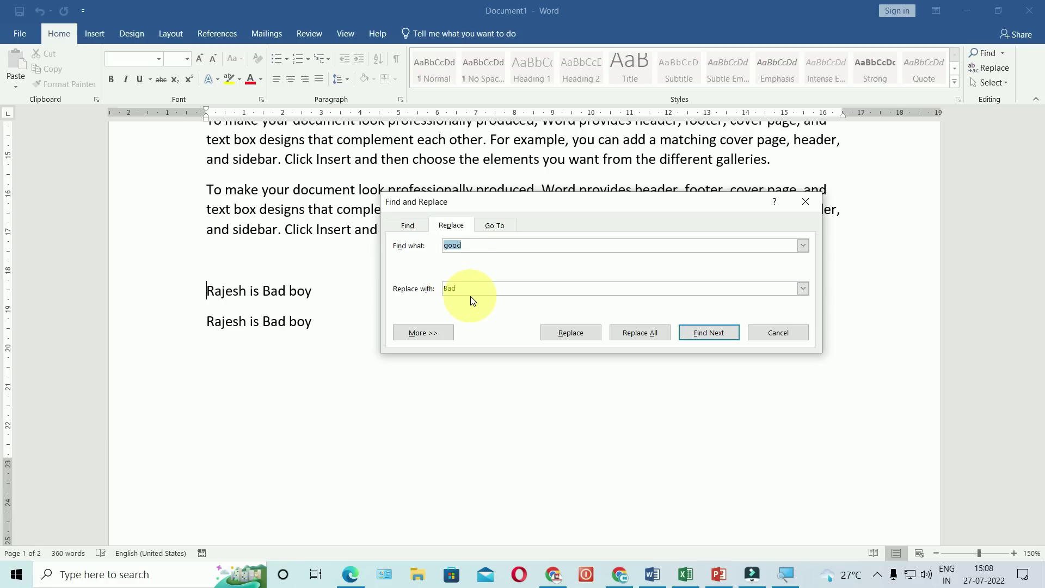
Close Word's Find and Replace window and bring the Excel workbook forward
{"action": "key", "text": "Escape"}
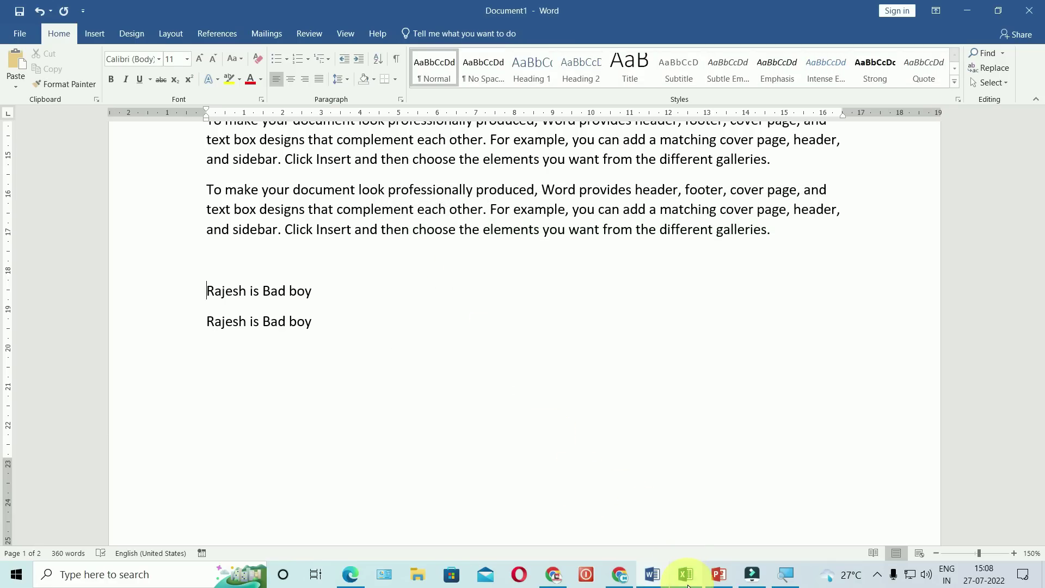
{"action": "left_click", "coordinate": [687, 577]}
Select the Order IDs in A2:A19 and replace all 2018 with 2019
{"action": "left_click_drag", "start_coordinate": [305, 181], "coordinate": [345, 485]}
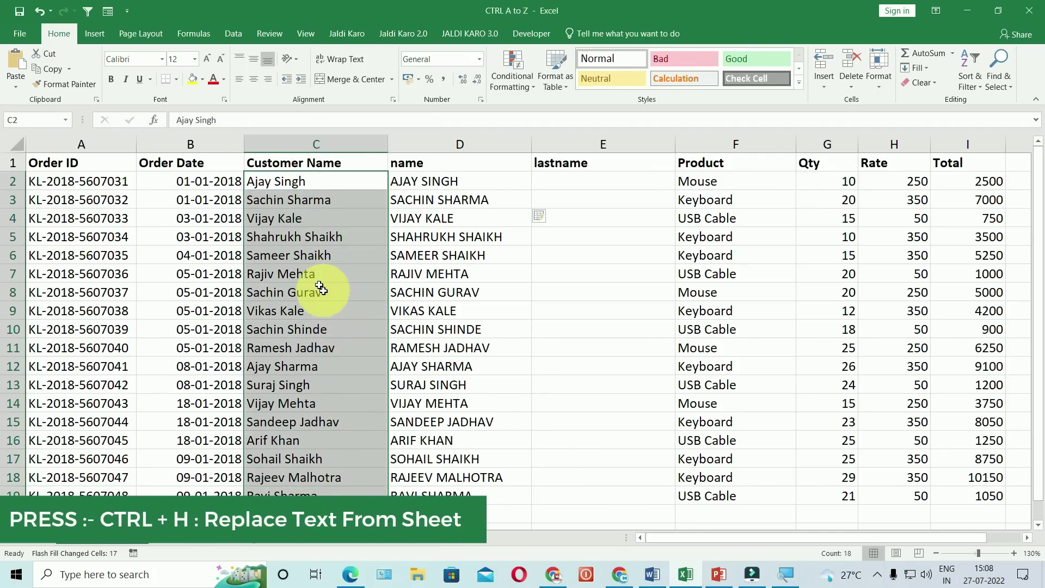
{"action": "left_click", "coordinate": [257, 195]}
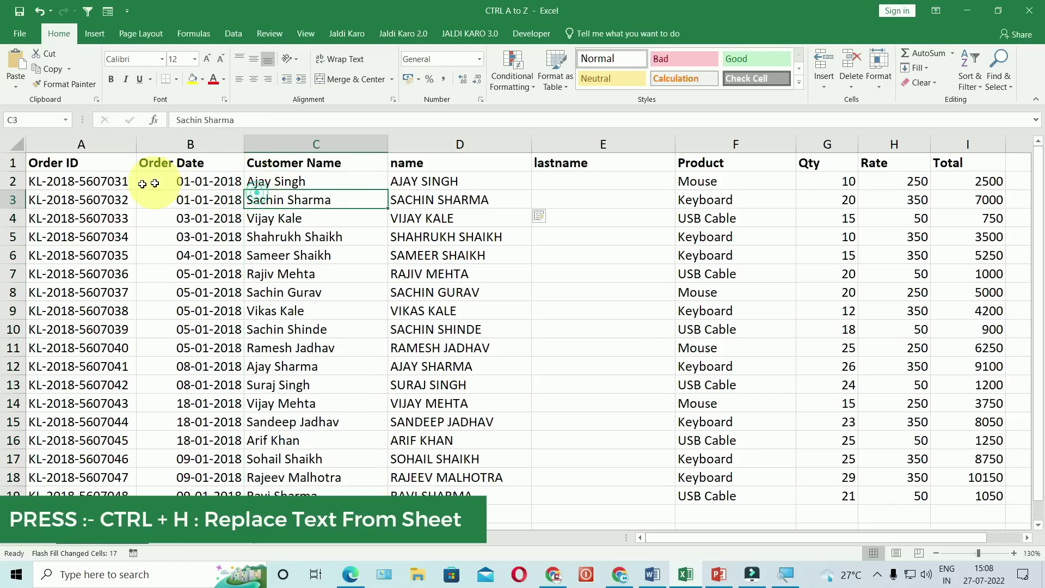
{"action": "left_click_drag", "start_coordinate": [93, 181], "coordinate": [92, 493]}
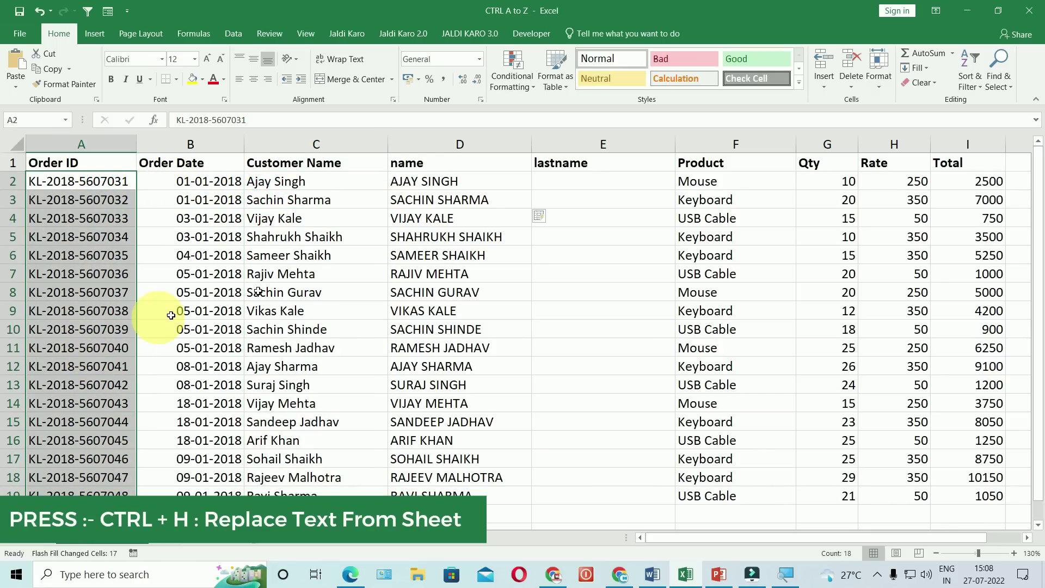
{"action": "key", "text": "ctrl+h"}
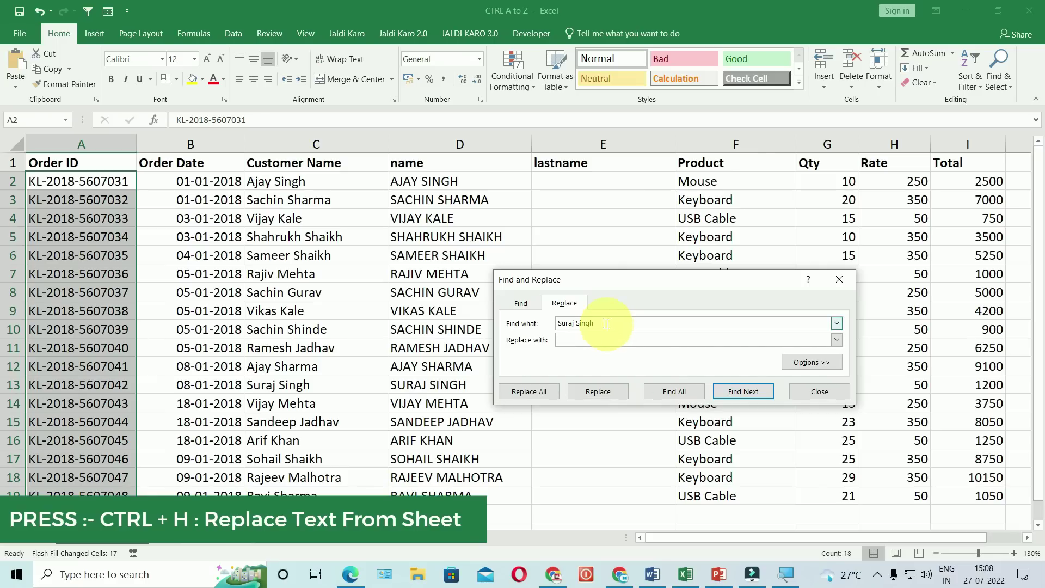
{"action": "left_click_drag", "start_coordinate": [604, 323], "coordinate": [479, 310]}
{"action": "type", "text": "2018"}
{"action": "key", "text": "Tab"}
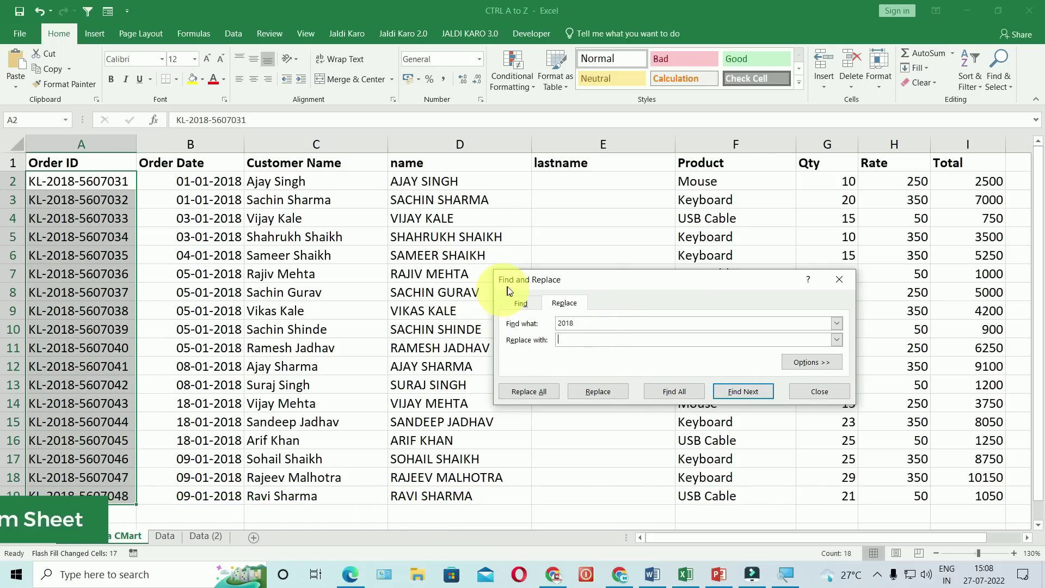
{"action": "type", "text": "2019"}
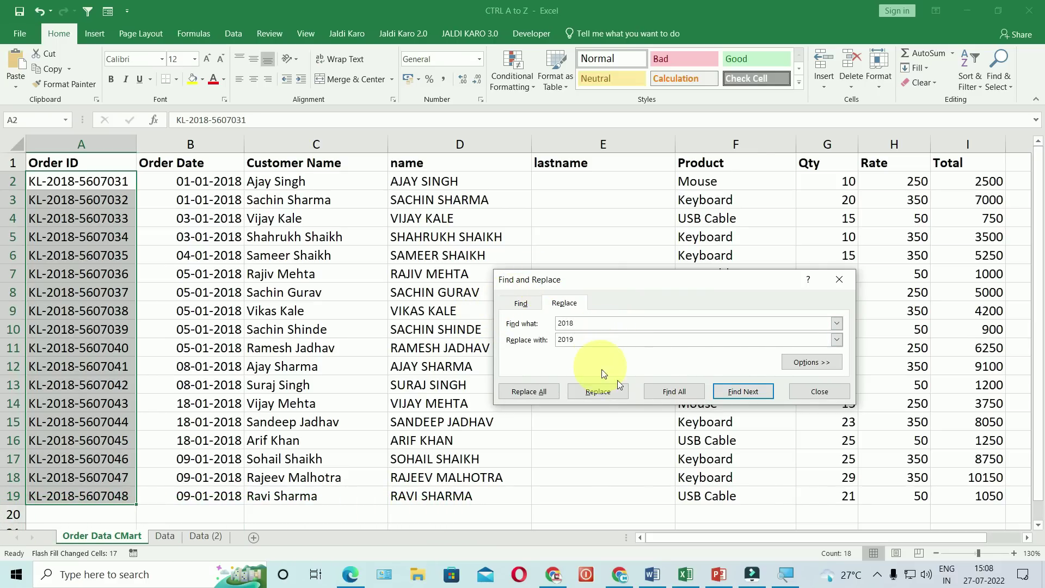
{"action": "left_click", "coordinate": [536, 393]}
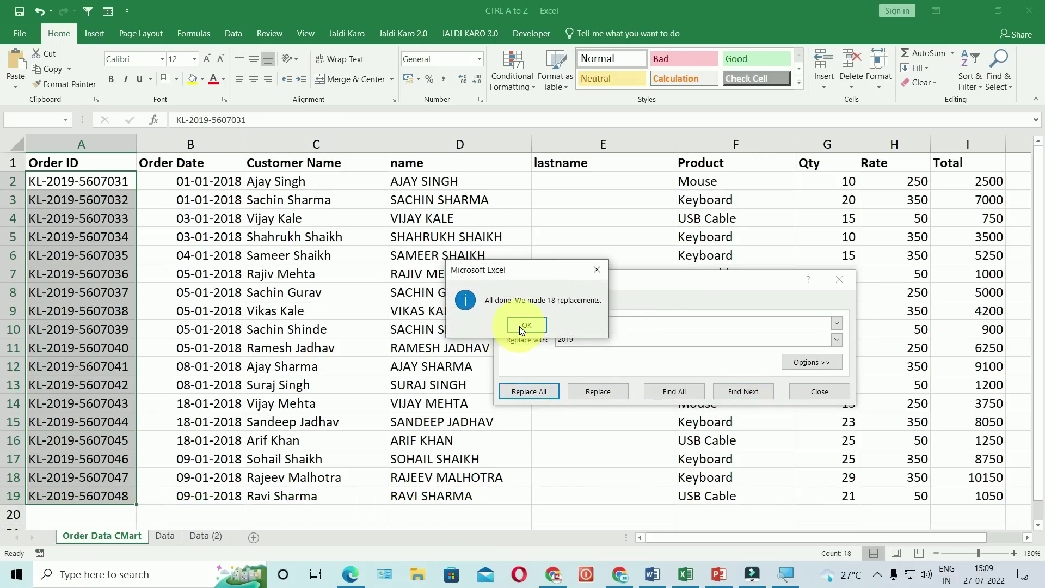
{"action": "left_click", "coordinate": [520, 325]}
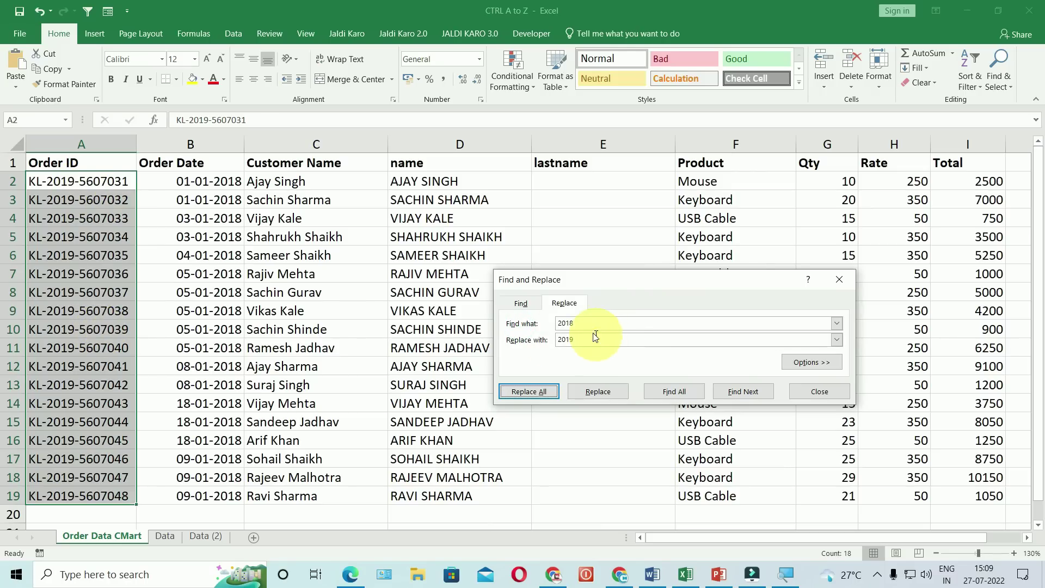
Replace -2019 with nothing in every Order ID, then close Find and Replace
{"action": "double_click", "coordinate": [571, 323]}
{"action": "type", "text": "20"}
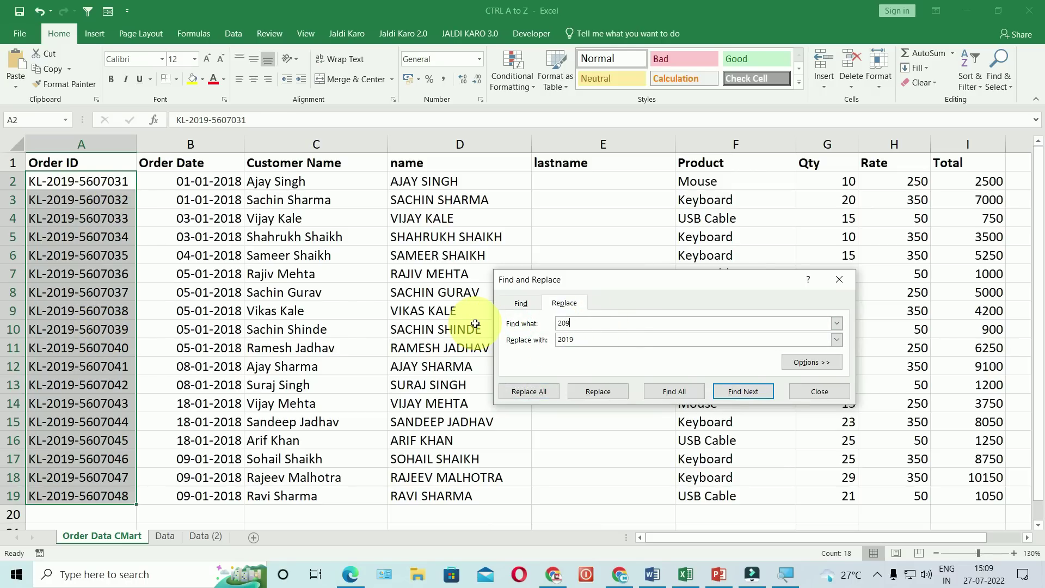
{"action": "key", "text": "BackSpace"}
{"action": "type", "text": "1"}
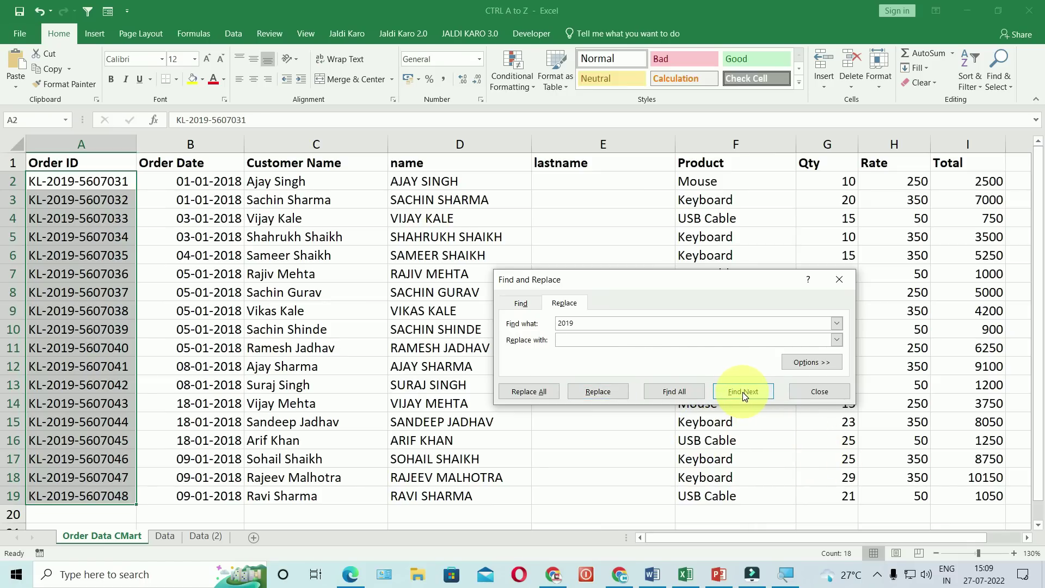
{"action": "left_click", "coordinate": [561, 324]}
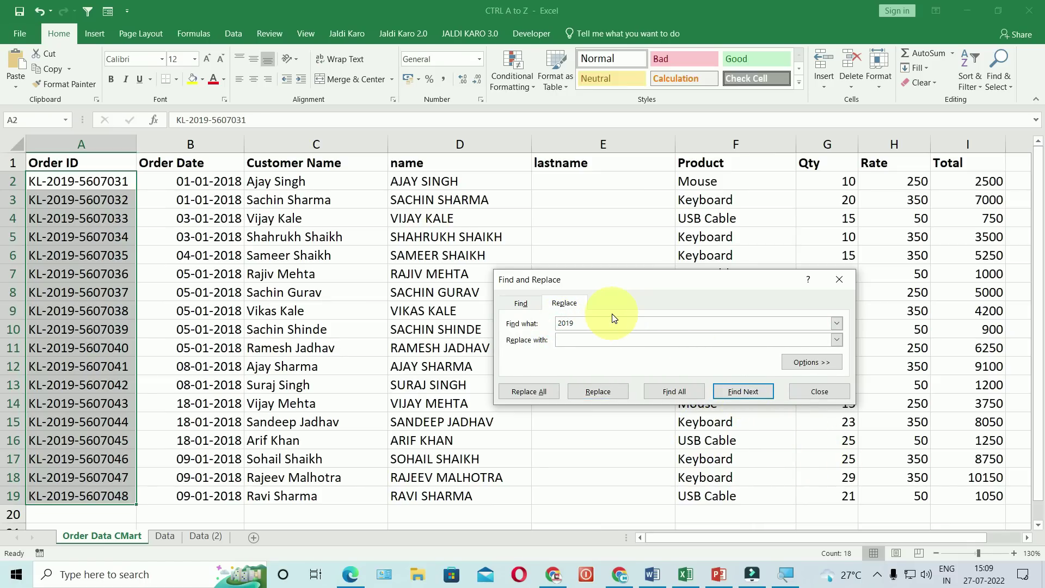
{"action": "left_click", "coordinate": [575, 341]}
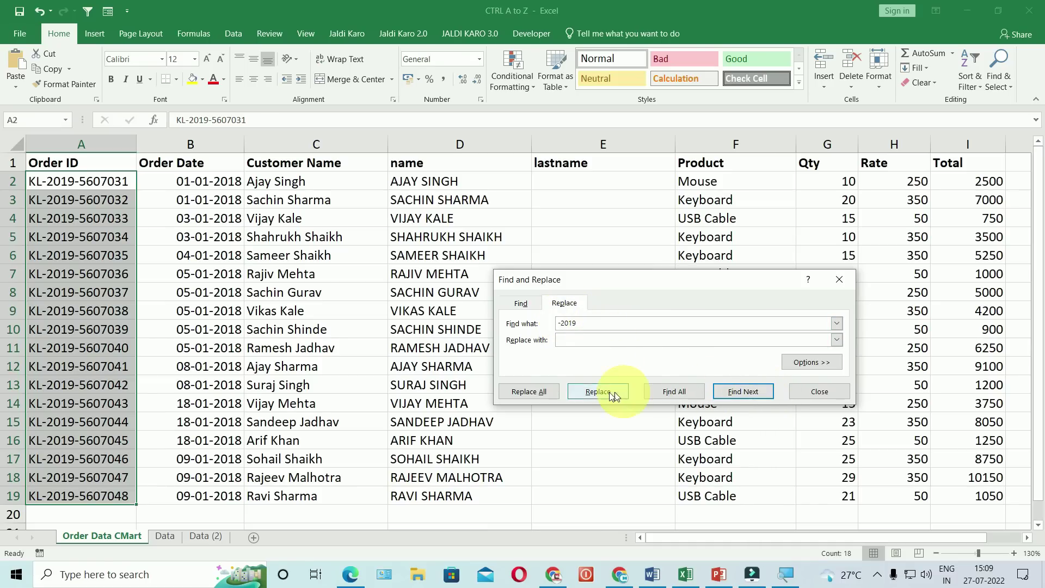
{"action": "left_click", "coordinate": [540, 388]}
{"action": "left_click", "coordinate": [526, 325]}
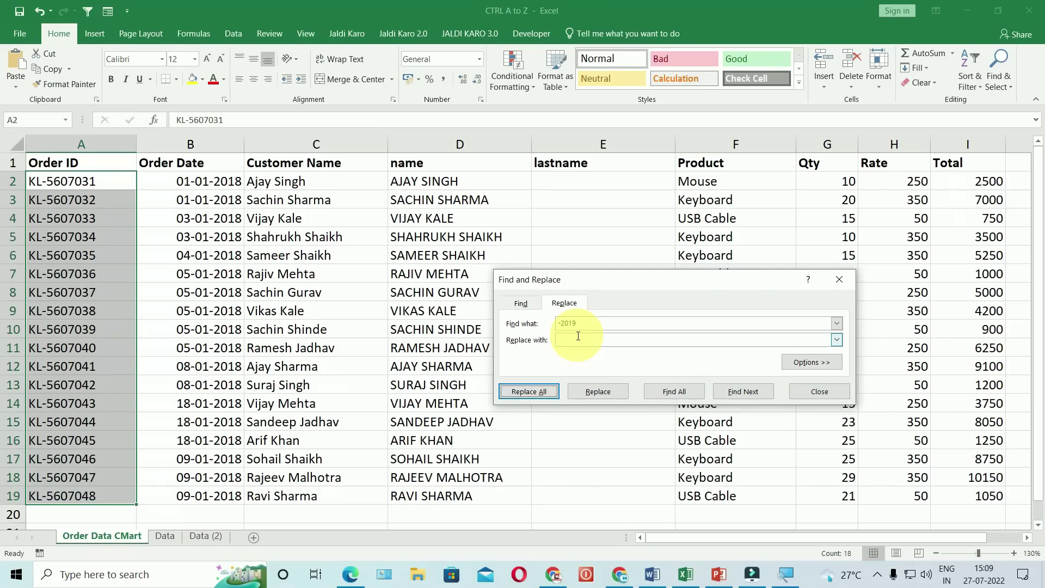
{"action": "key", "text": "Escape"}
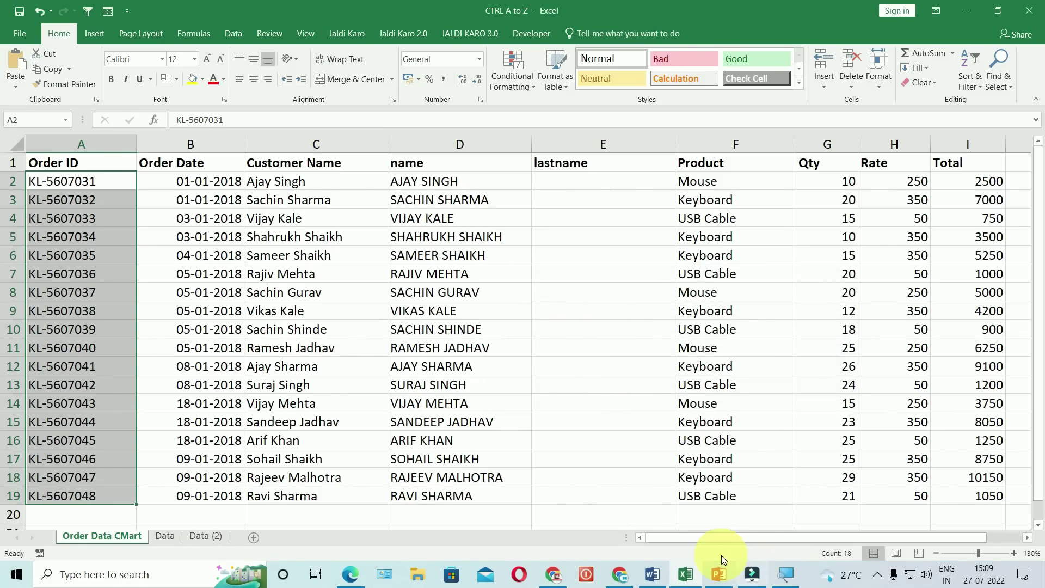
In PowerPoint, replace the word 'But' with nothing across the presentation
{"action": "left_click", "coordinate": [720, 574]}
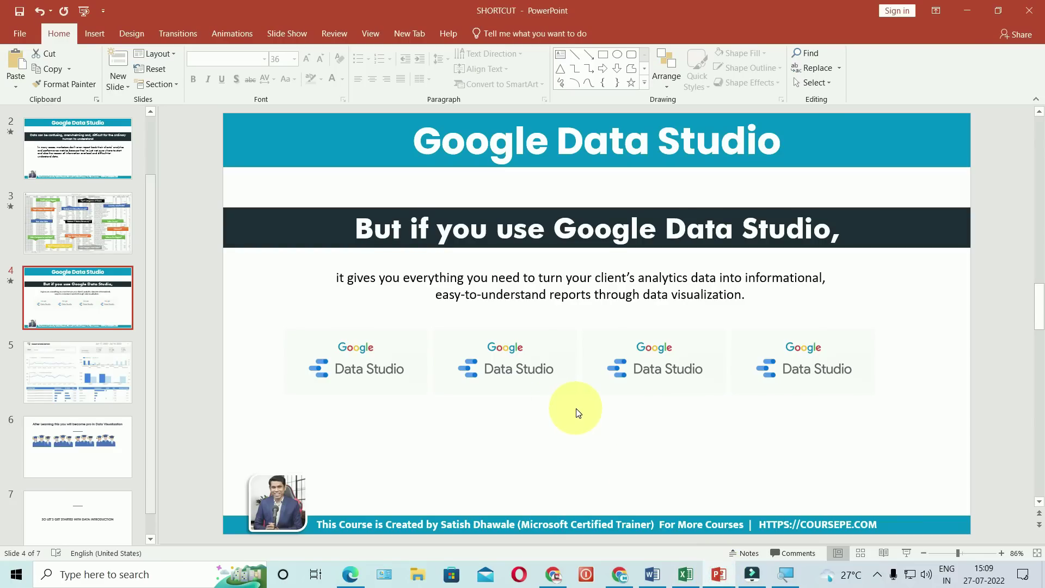
{"action": "key", "text": "ctrl+h"}
{"action": "mouse_move", "coordinate": [492, 256]}
{"action": "left_mouse_down"}
{"action": "mouse_move", "coordinate": [644, 342]}
{"action": "mouse_move", "coordinate": [645, 365]}
{"action": "left_mouse_up"}
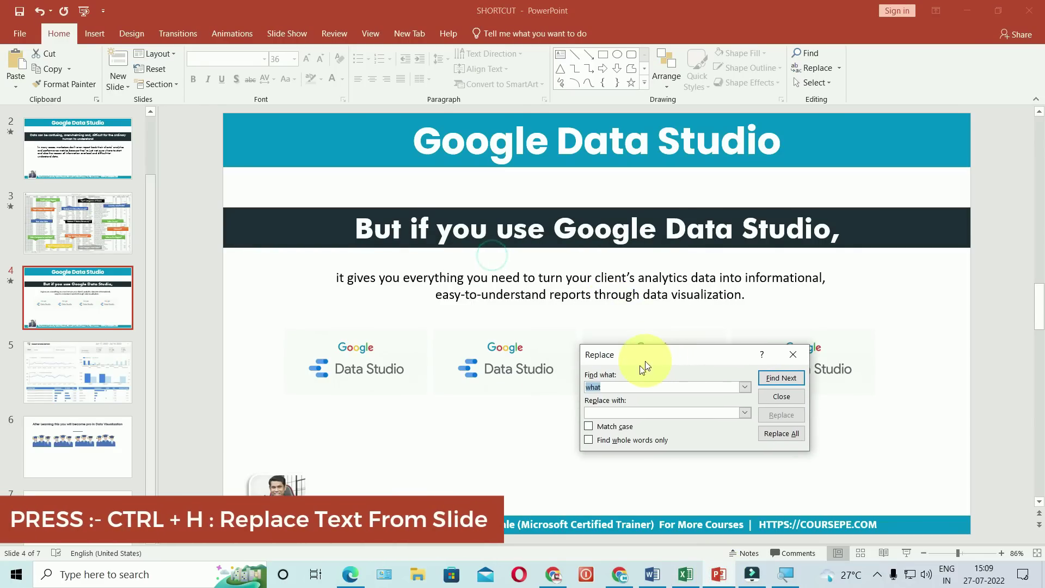
{"action": "type", "text": "But"}
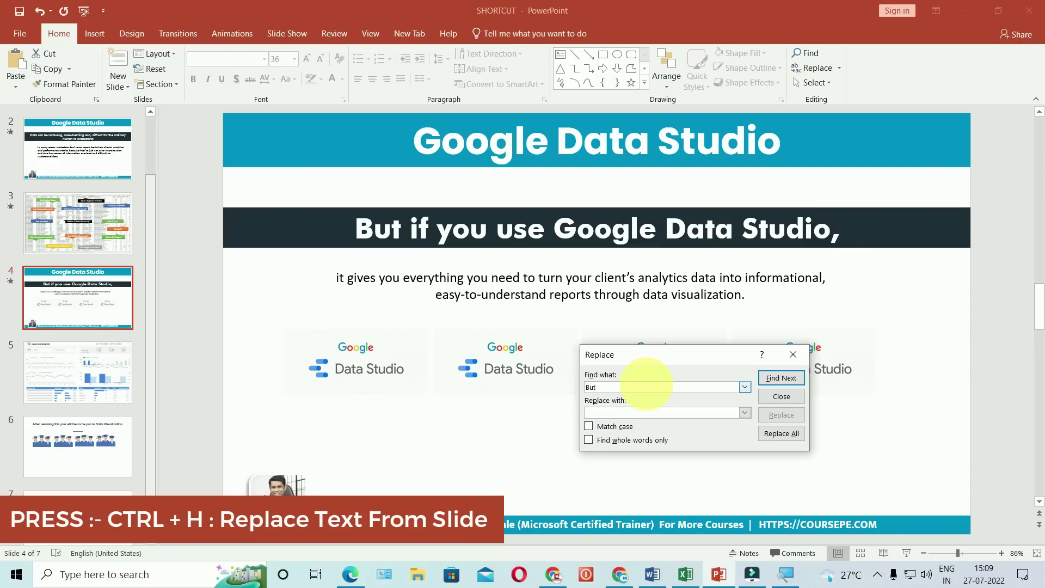
{"action": "left_click", "coordinate": [779, 434]}
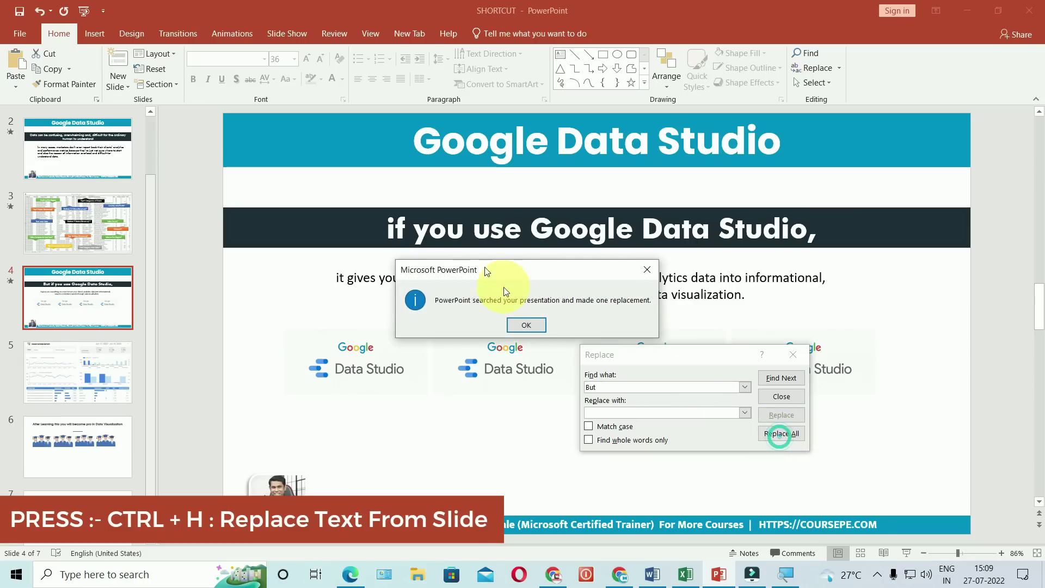
{"action": "left_click", "coordinate": [515, 325]}
{"action": "left_click", "coordinate": [792, 354]}
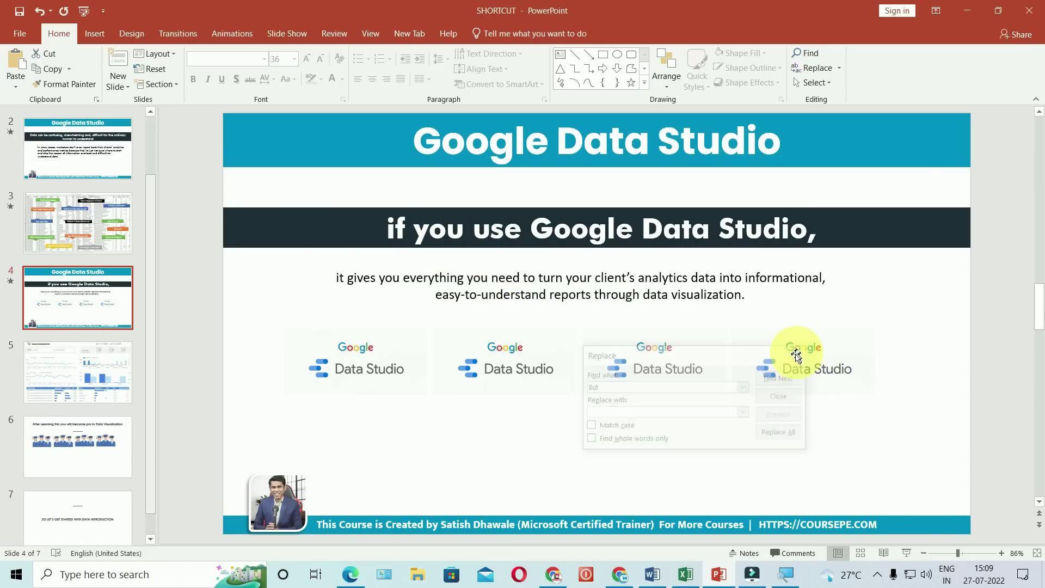
In Word, remove italics from the second 'To make your document' paragraph
{"action": "key", "text": "alt+Tab"}
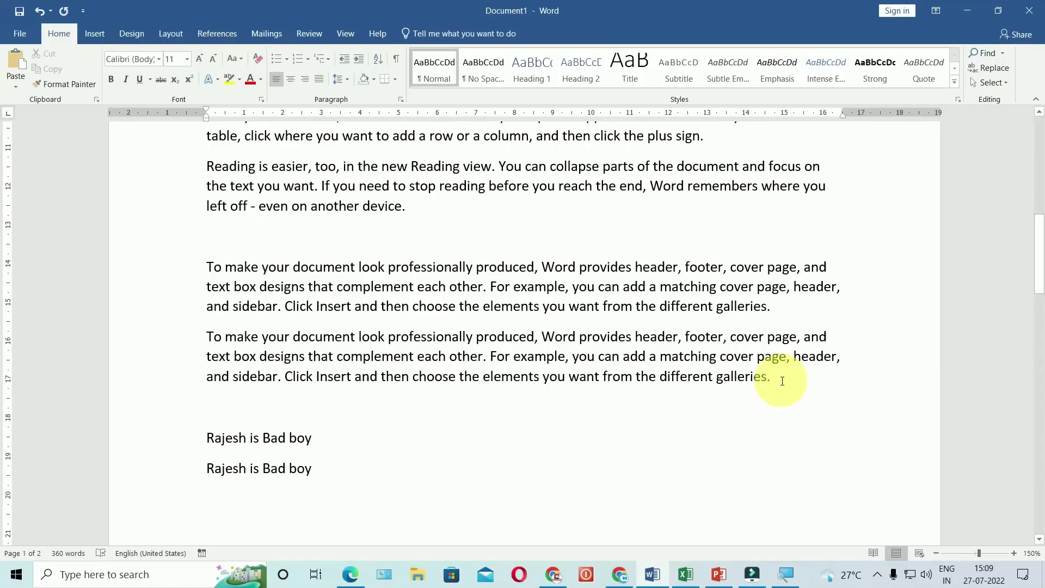
{"action": "left_click_drag", "start_coordinate": [769, 378], "coordinate": [177, 364]}
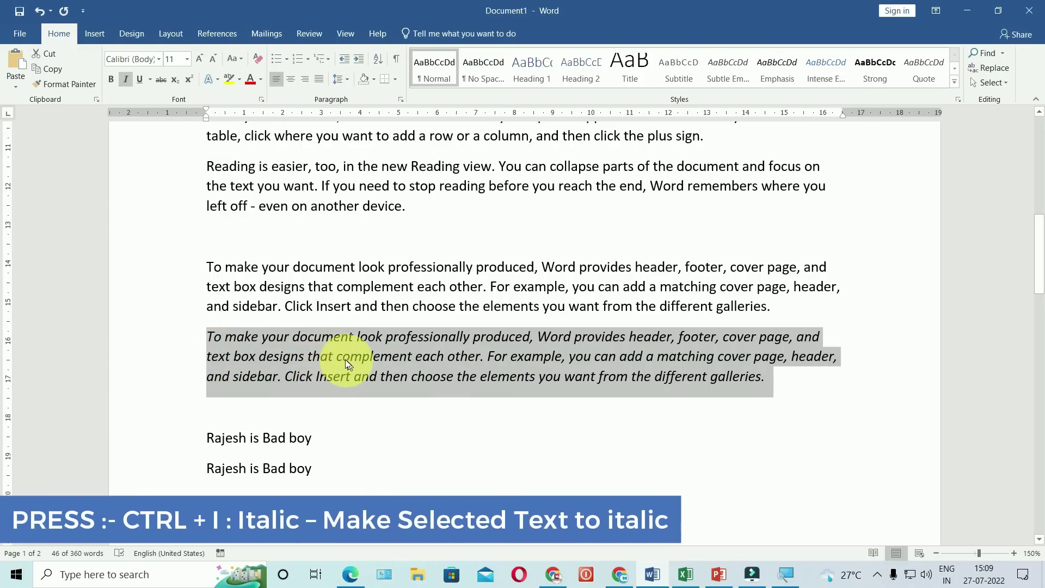
{"action": "key", "text": "ctrl+i"}
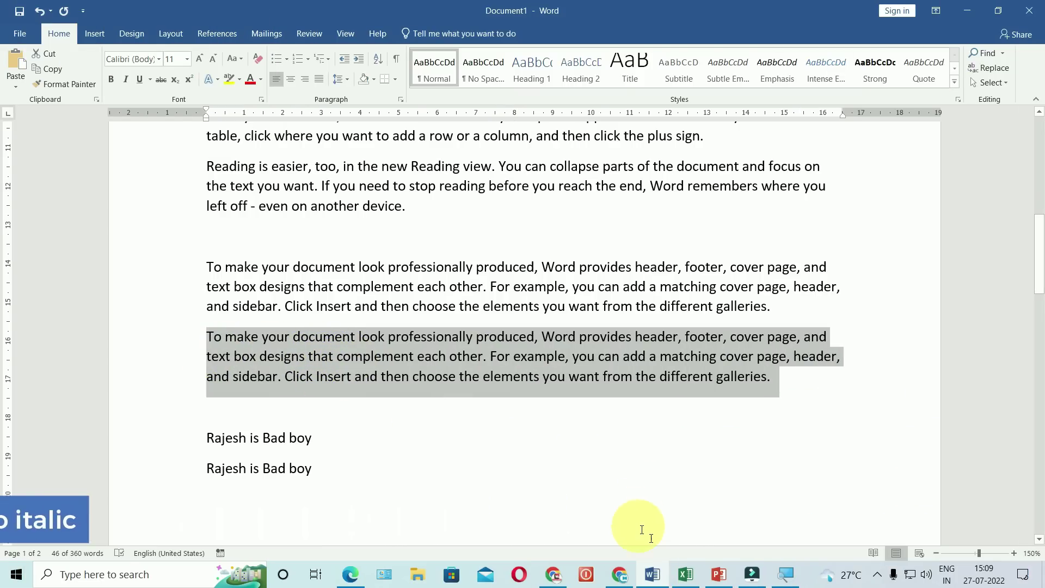
In Excel, italicize the names in D10:D15
{"action": "left_click", "coordinate": [682, 571]}
{"action": "left_click_drag", "start_coordinate": [454, 329], "coordinate": [465, 421]}
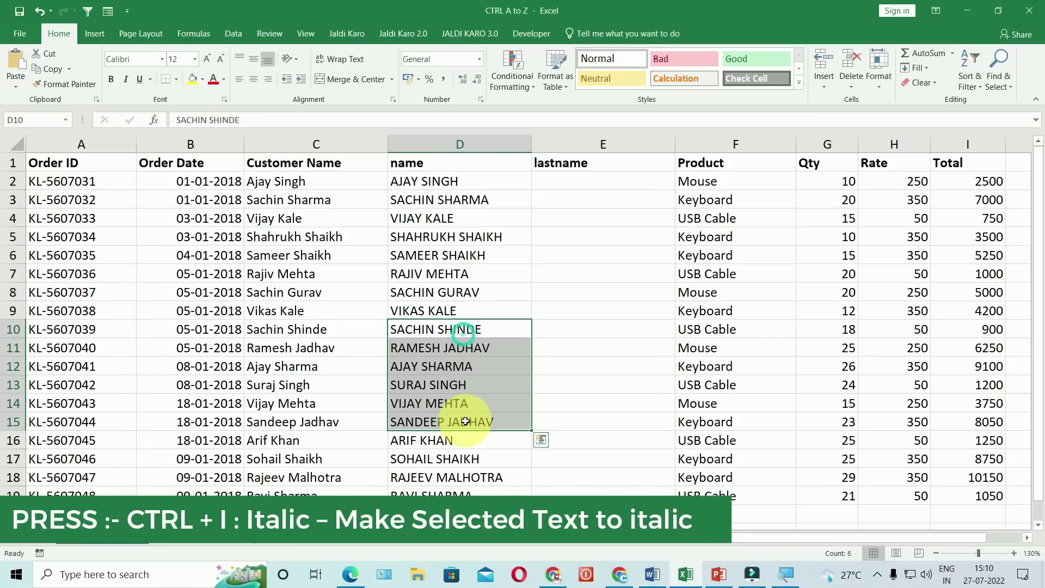
{"action": "key", "text": "ctrl+i"}
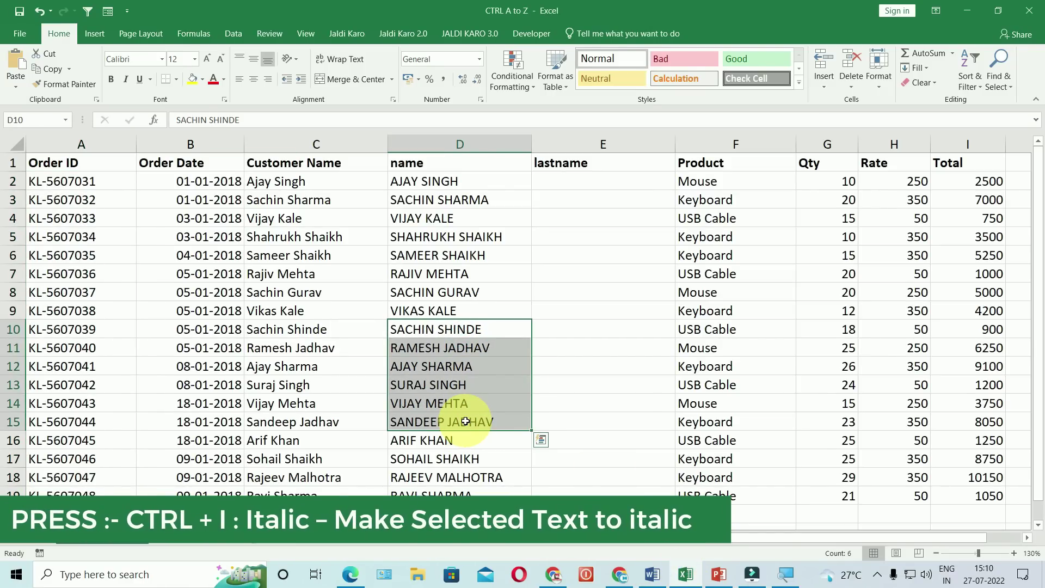
Italicize PowerPoint's 'if you use Google Data Studio' slide heading, then return to Word
{"action": "left_click", "coordinate": [718, 574]}
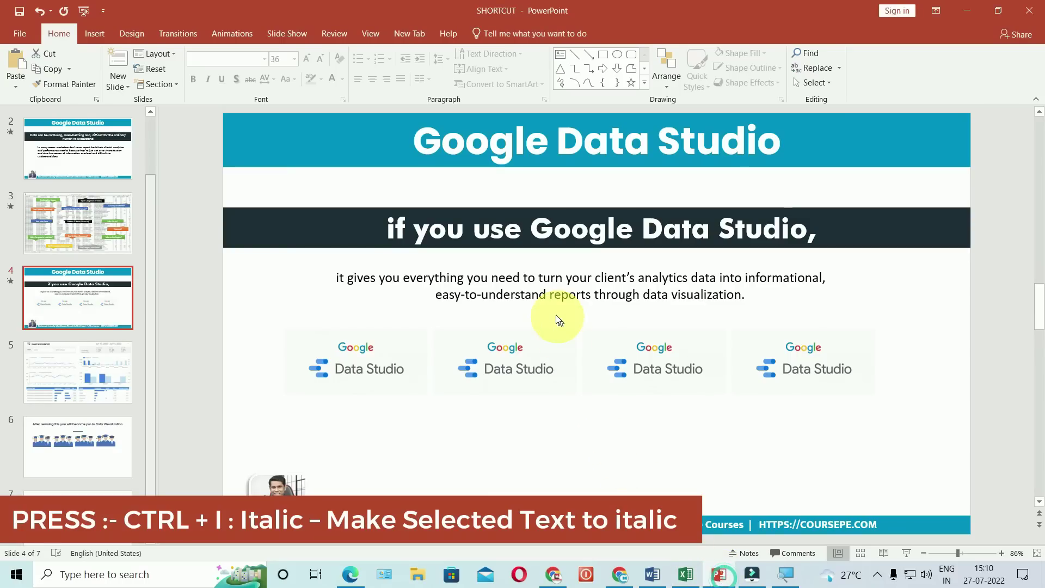
{"action": "left_click", "coordinate": [541, 248]}
{"action": "key", "text": "ctrl+i"}
{"action": "key", "text": "ctrl+i"}
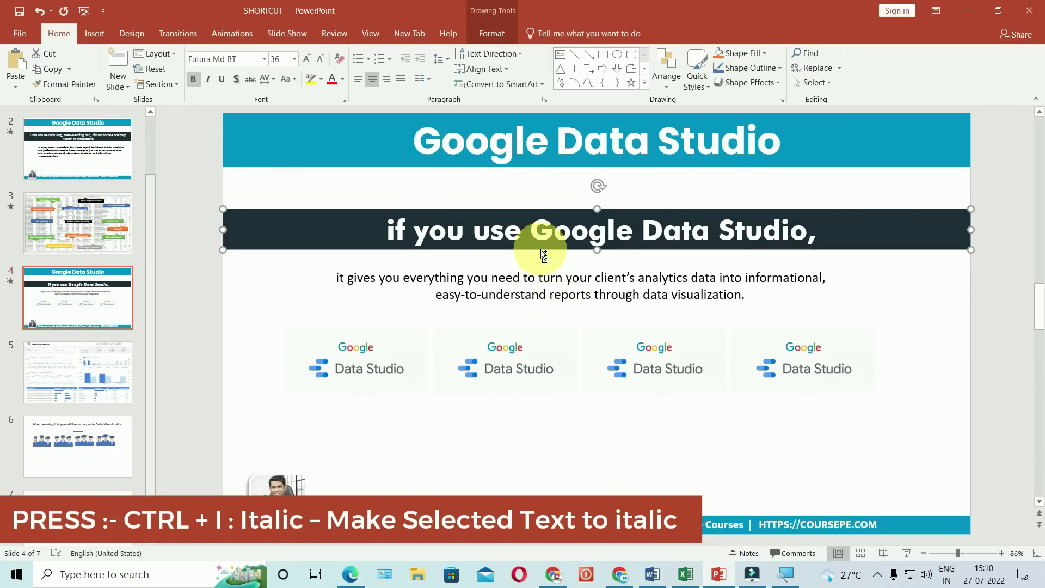
{"action": "left_click", "coordinate": [653, 574]}
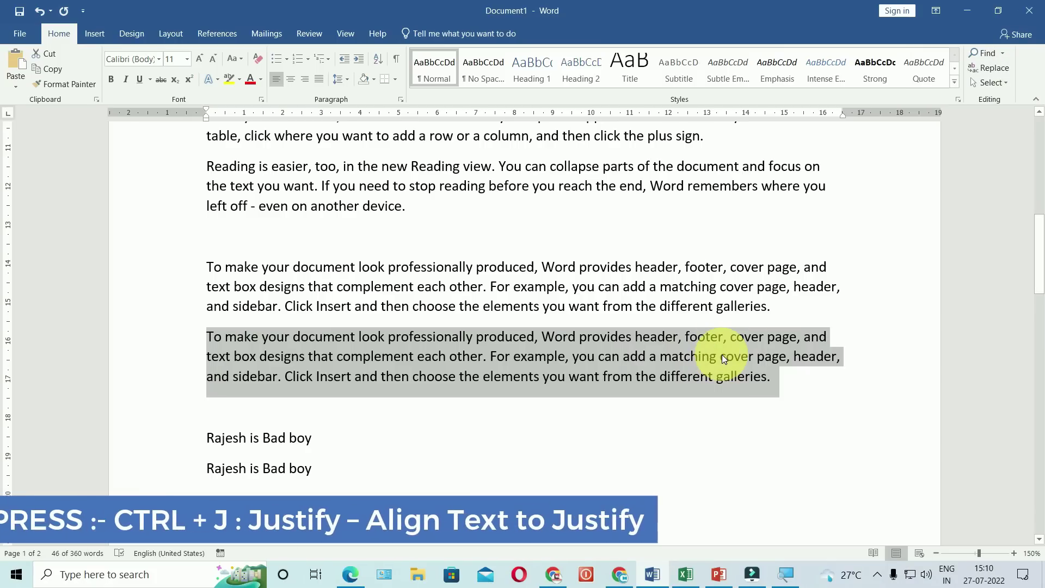
Justify the 'Reading is easier, too' paragraph using Ctrl+J and the Justify button
{"action": "key", "text": "ctrl+j"}
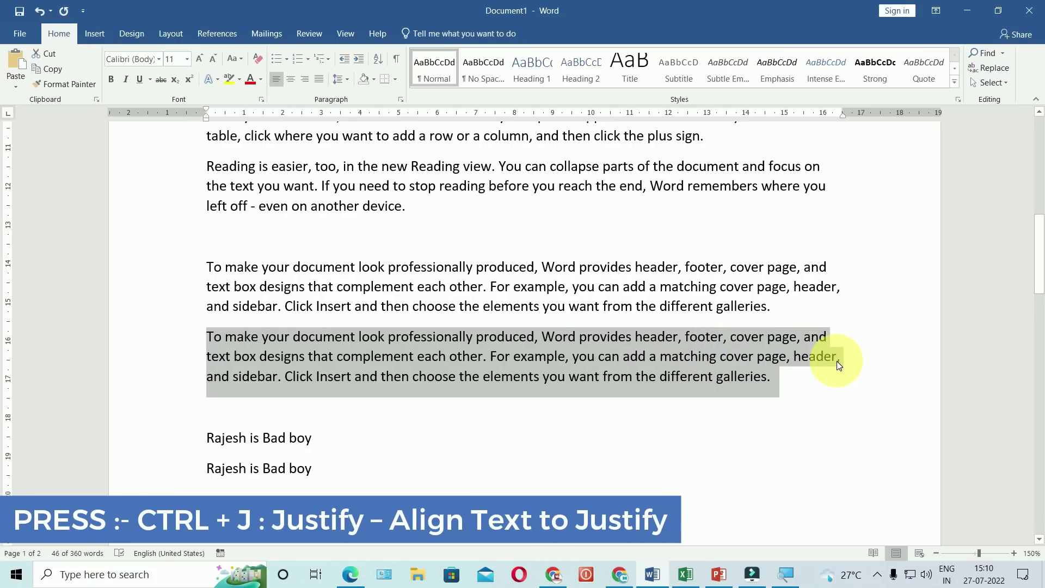
{"action": "left_click", "coordinate": [318, 80]}
{"action": "left_click", "coordinate": [317, 80]}
{"action": "scroll", "coordinate": [700, 412], "scroll_direction": "up", "scroll_amount": 4}
{"action": "left_click_drag", "start_coordinate": [501, 417], "coordinate": [190, 366]}
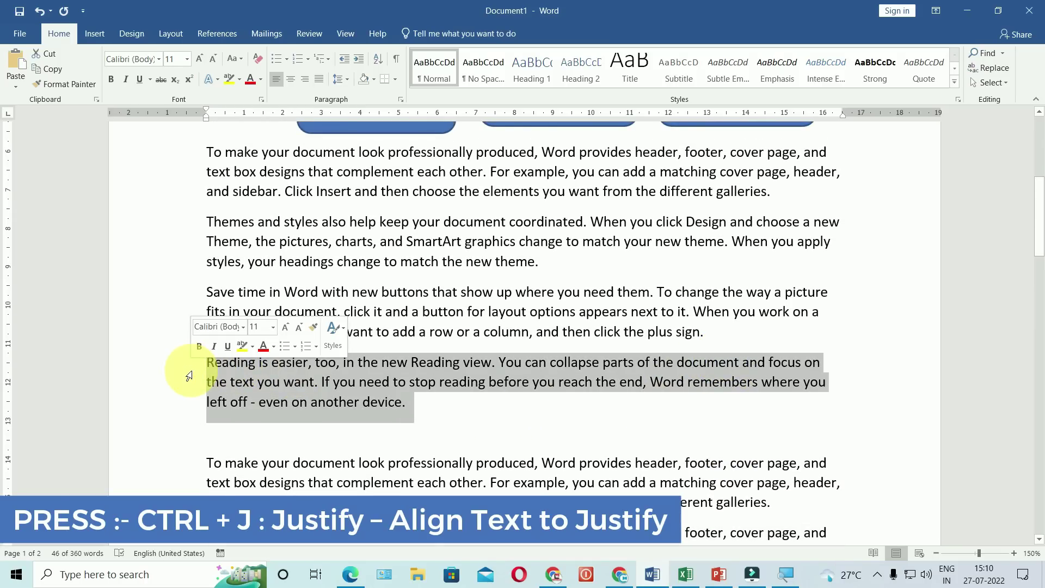
{"action": "left_click", "coordinate": [318, 80]}
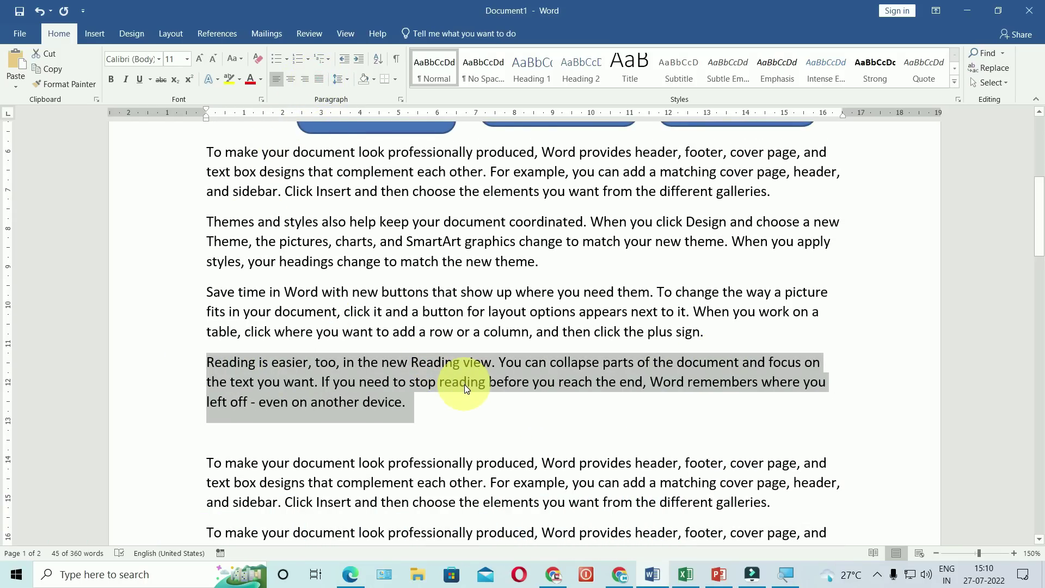
Select names D6:D13 in the workbook, enter and cancel editing D8, then go to PowerPoint
{"action": "left_click", "coordinate": [686, 574]}
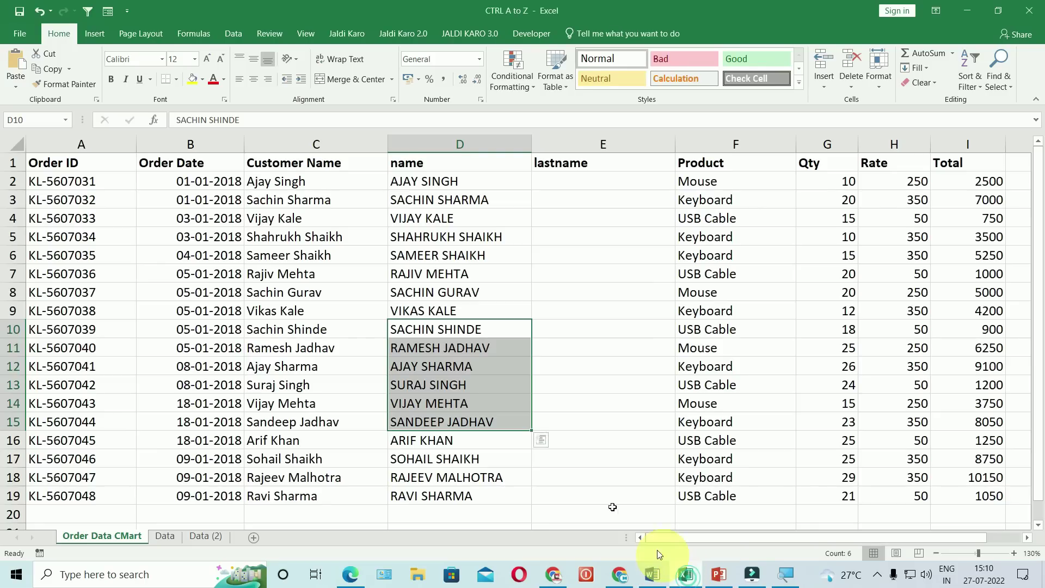
{"action": "left_click_drag", "start_coordinate": [450, 256], "coordinate": [450, 382]}
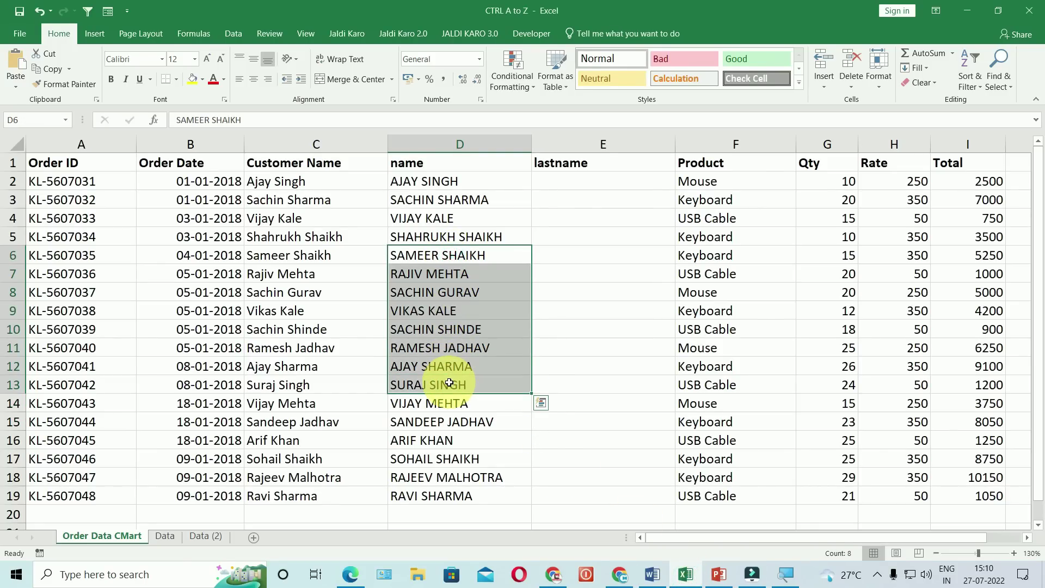
{"action": "double_click", "coordinate": [478, 292]}
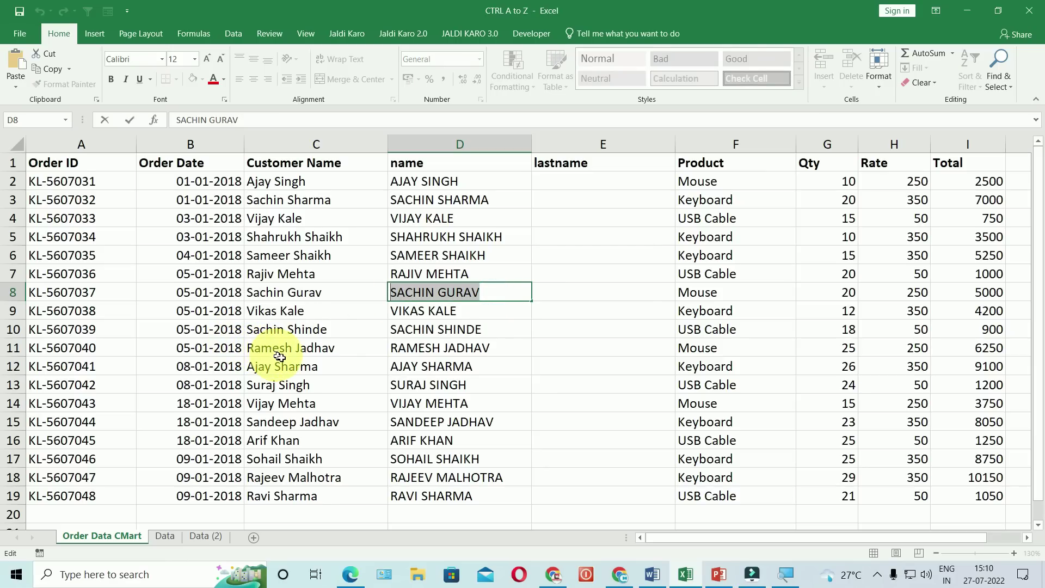
{"action": "key", "text": "Escape"}
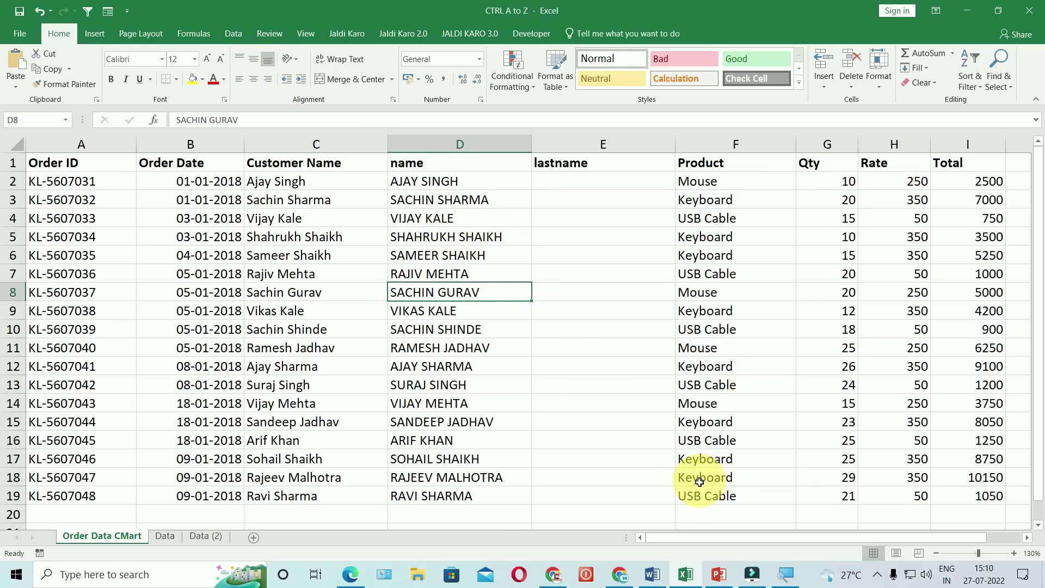
{"action": "left_click", "coordinate": [719, 581]}
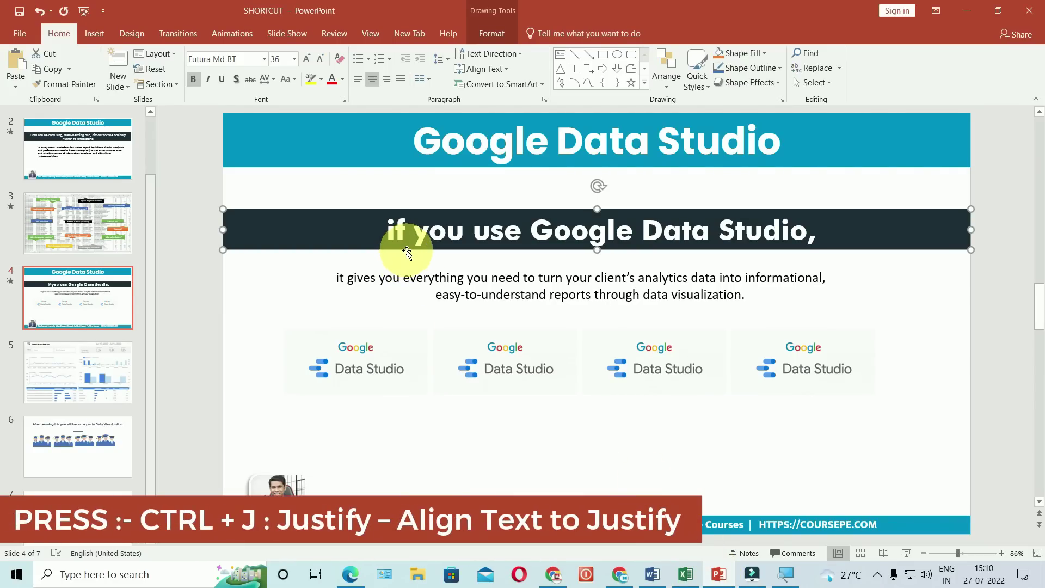
Justify slide 4's body text box with Ctrl+J
{"action": "left_click", "coordinate": [443, 300]}
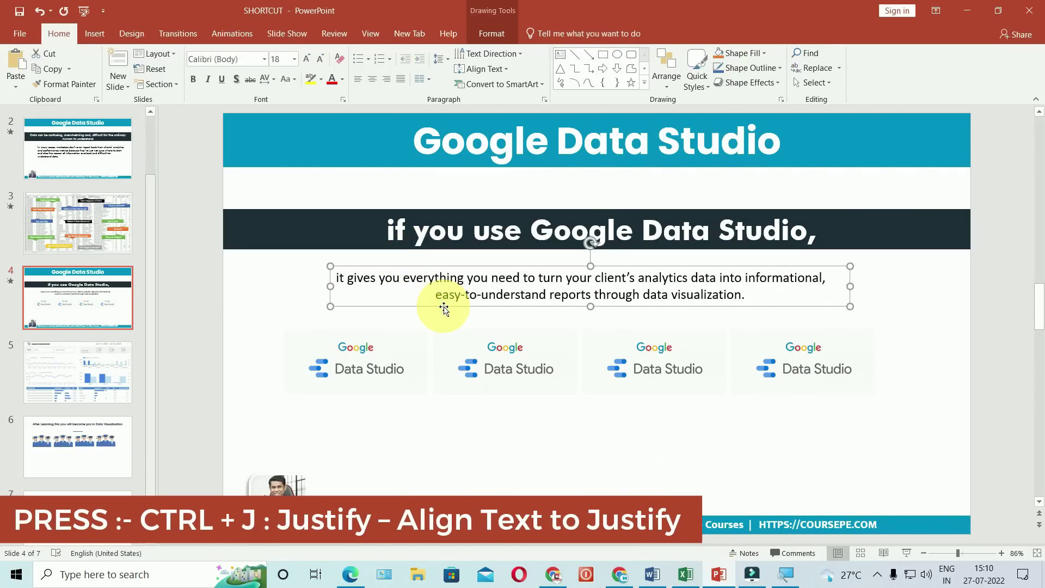
{"action": "key", "text": "ctrl+j"}
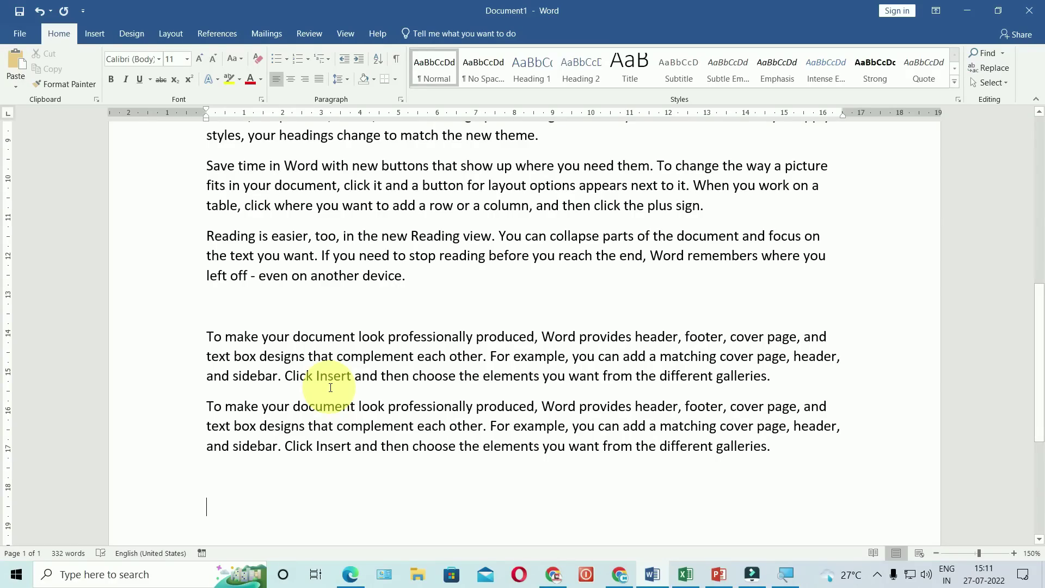
Insert a page break and type 'Google' on the new page
{"action": "scroll", "coordinate": [330, 387], "scroll_direction": "down", "scroll_amount": 5}
{"action": "key", "text": "ctrl+Return"}
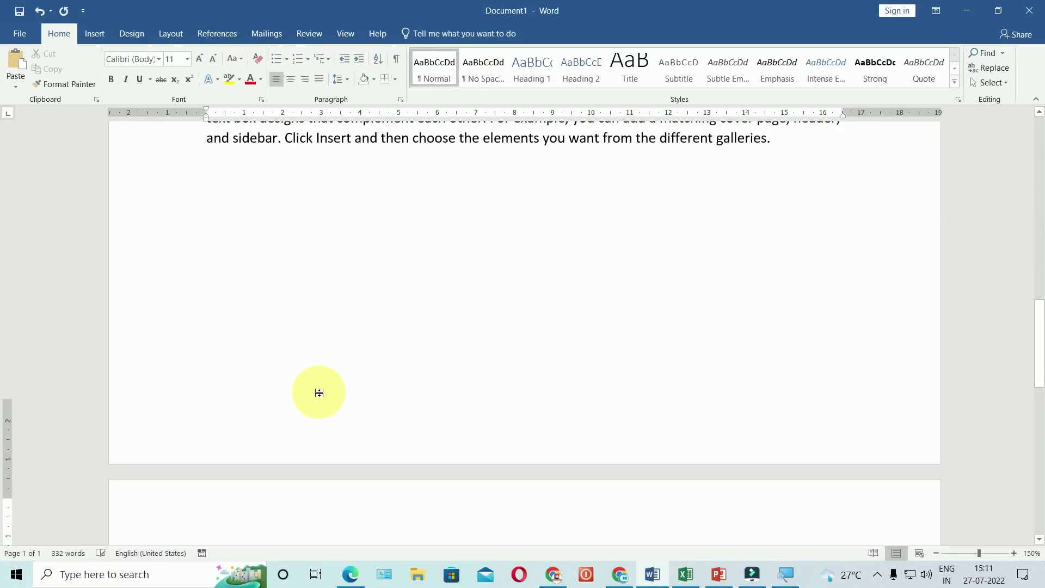
{"action": "scroll", "coordinate": [344, 365], "scroll_direction": "down", "scroll_amount": 2}
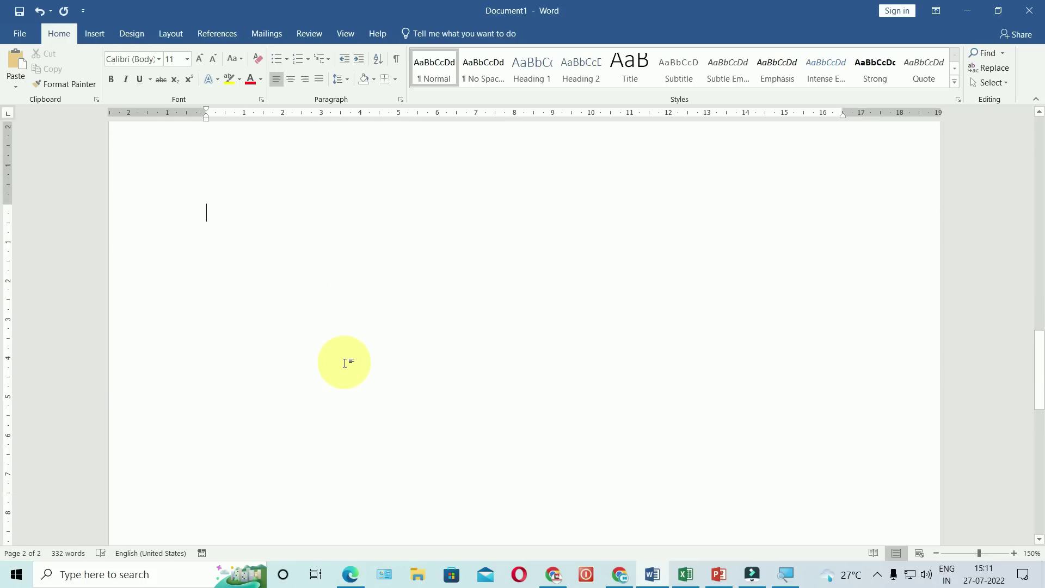
{"action": "type", "text": "Google"}
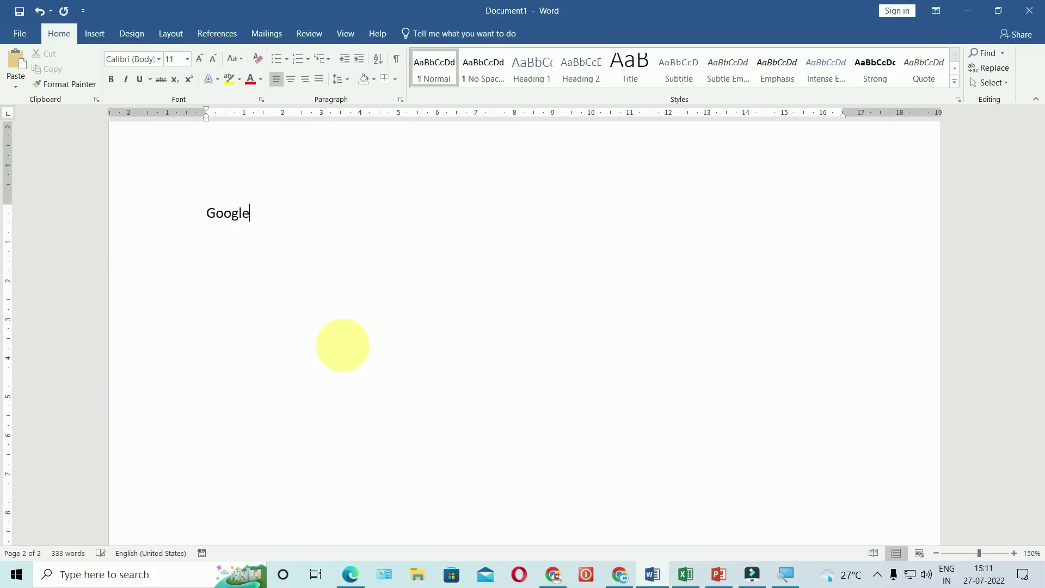
{"action": "mouse_move", "coordinate": [252, 261]}
{"action": "left_mouse_down"}
{"action": "mouse_move", "coordinate": [211, 262]}
{"action": "mouse_move", "coordinate": [261, 267]}
{"action": "left_mouse_up"}
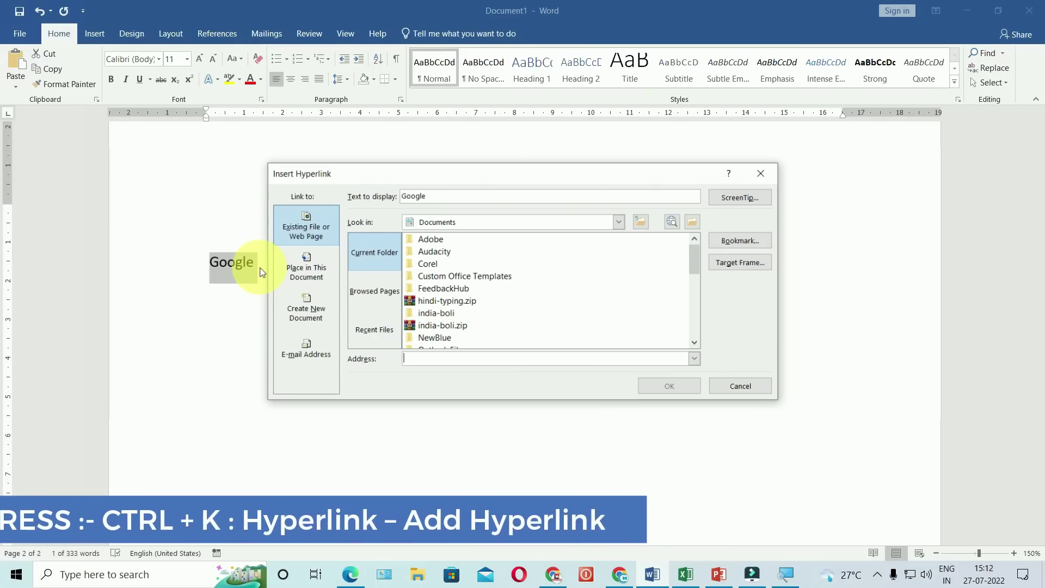
{"action": "type", "text": "www.google.com"}
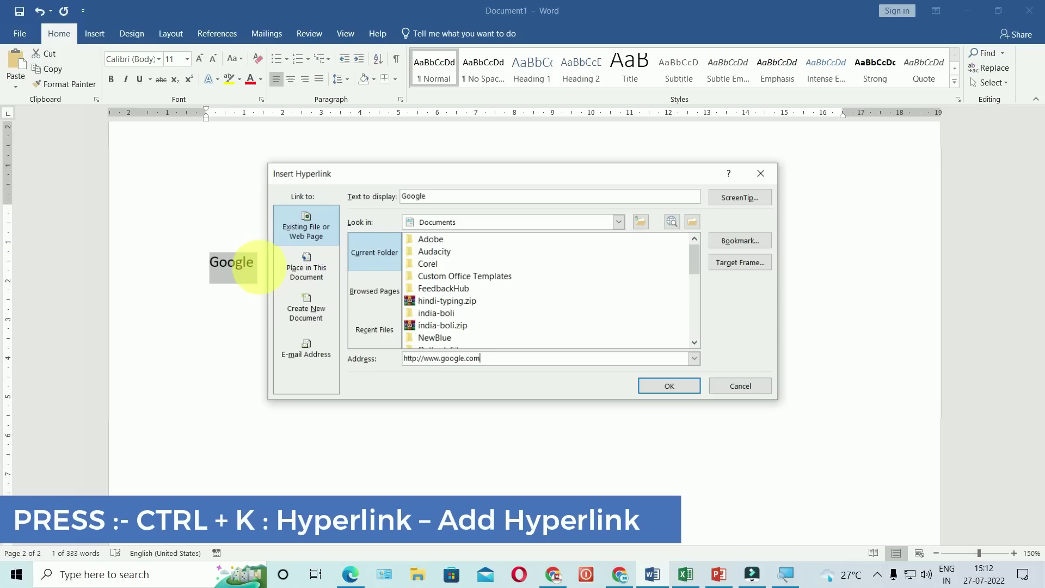
{"action": "left_click", "coordinate": [662, 387]}
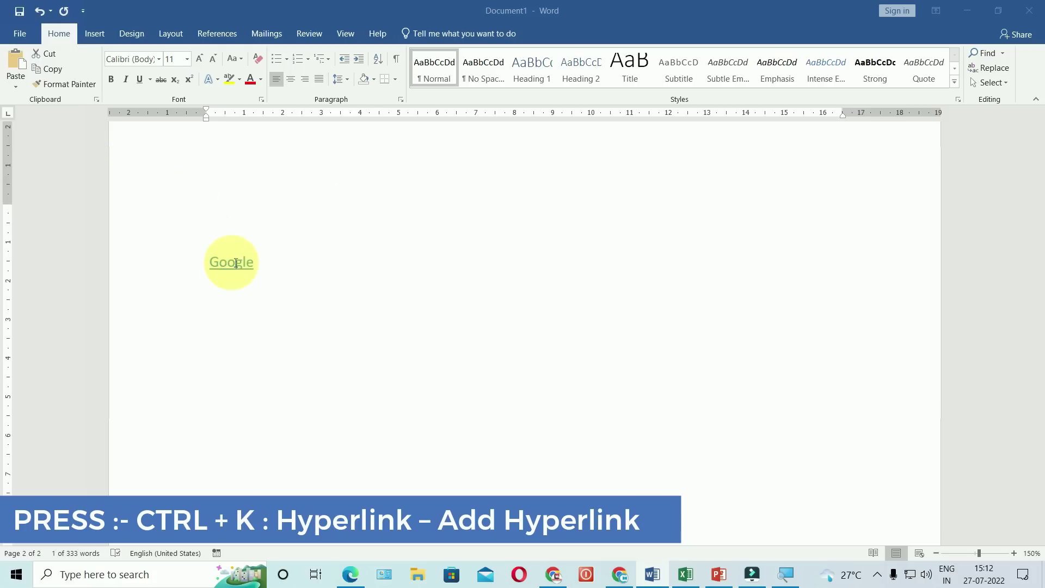
{"action": "mouse_move", "coordinate": [232, 263]}
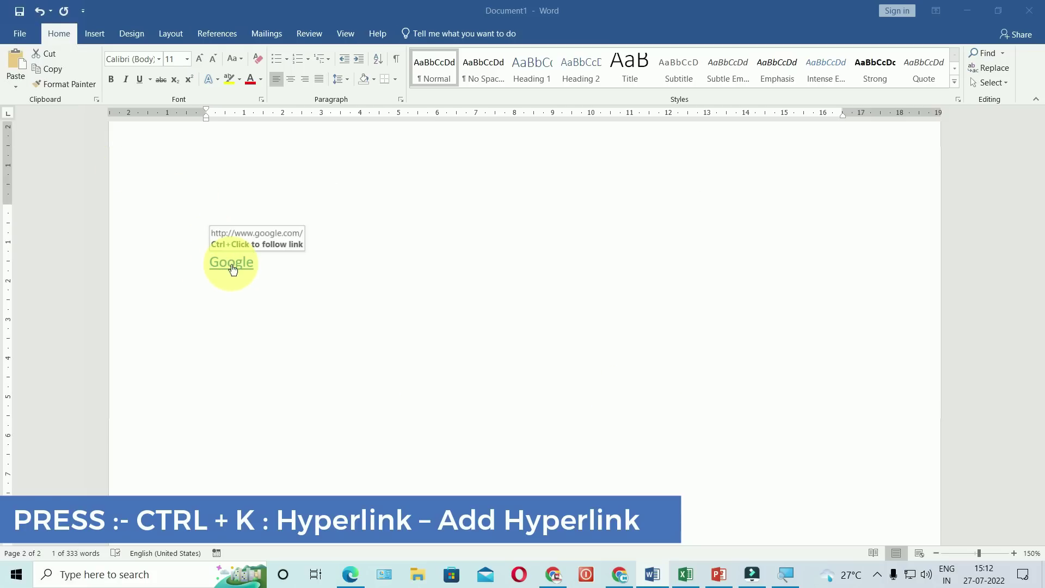
{"action": "left_click", "coordinate": [233, 267], "text": "ctrl"}
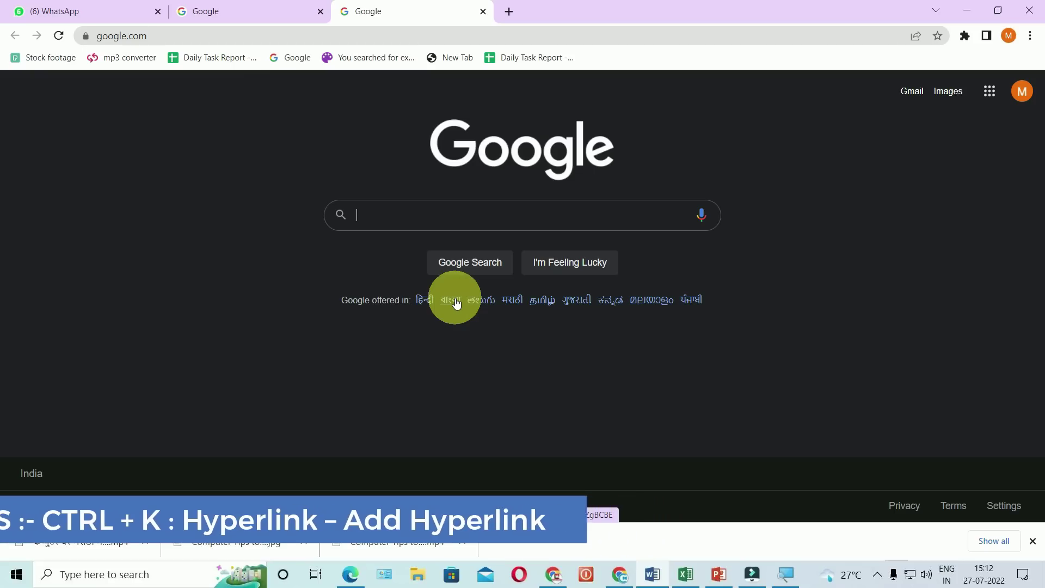
{"action": "key", "text": "alt+Tab"}
{"action": "left_click", "coordinate": [685, 575]}
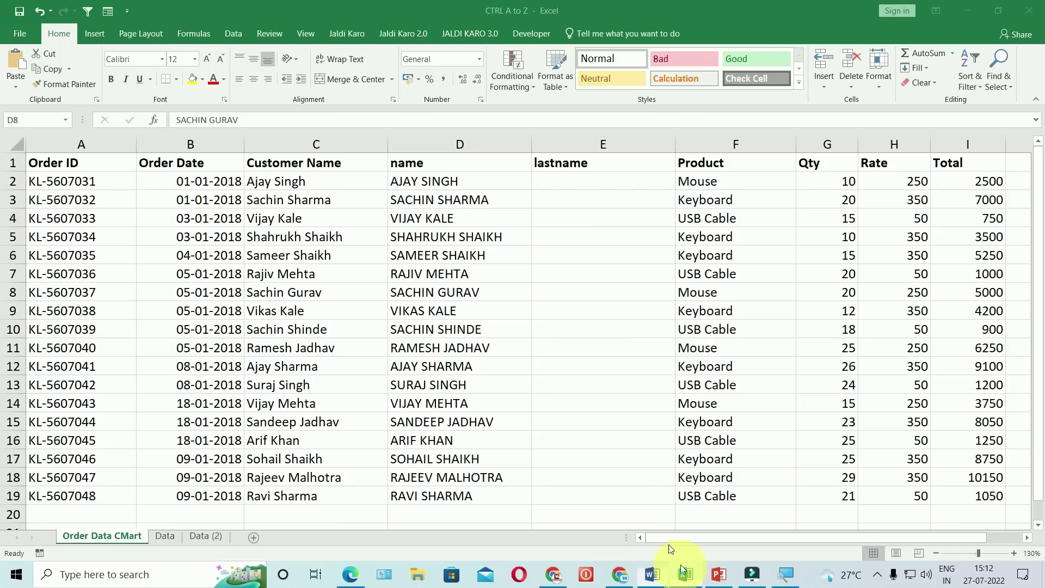
{"action": "left_click", "coordinate": [466, 333]}
{"action": "left_click", "coordinate": [480, 347]}
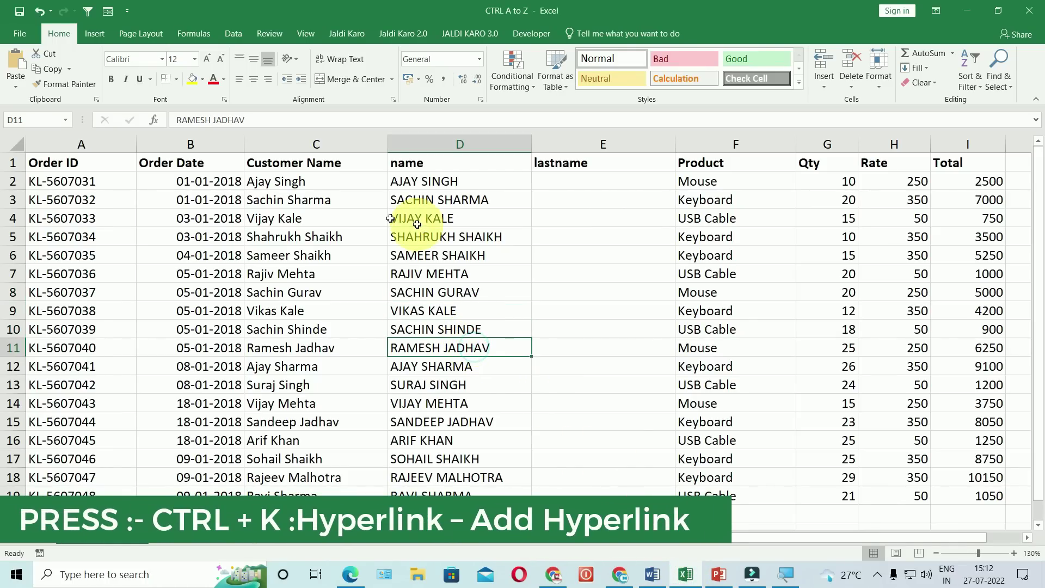
{"action": "left_click", "coordinate": [289, 166]}
{"action": "scroll", "coordinate": [345, 397], "scroll_direction": "down", "scroll_amount": 2}
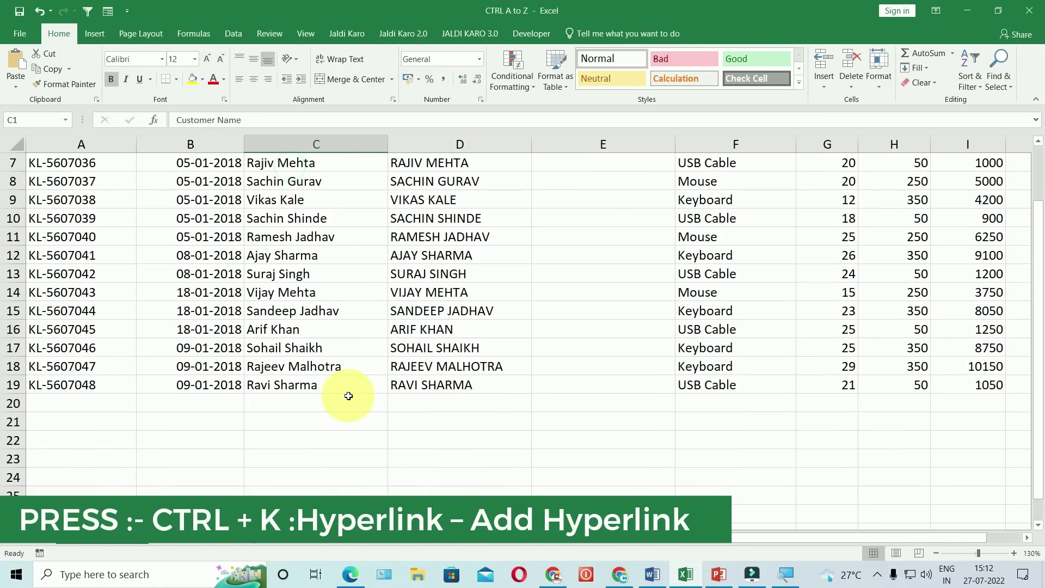
{"action": "left_click", "coordinate": [293, 433]}
{"action": "type", "text": "File 1"}
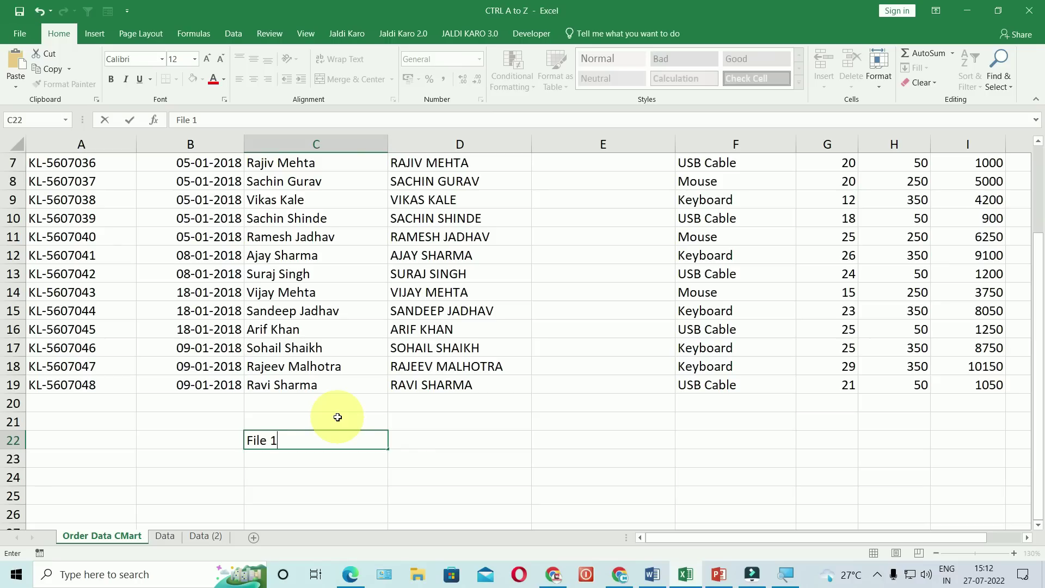
{"action": "key", "text": "ctrl+Return"}
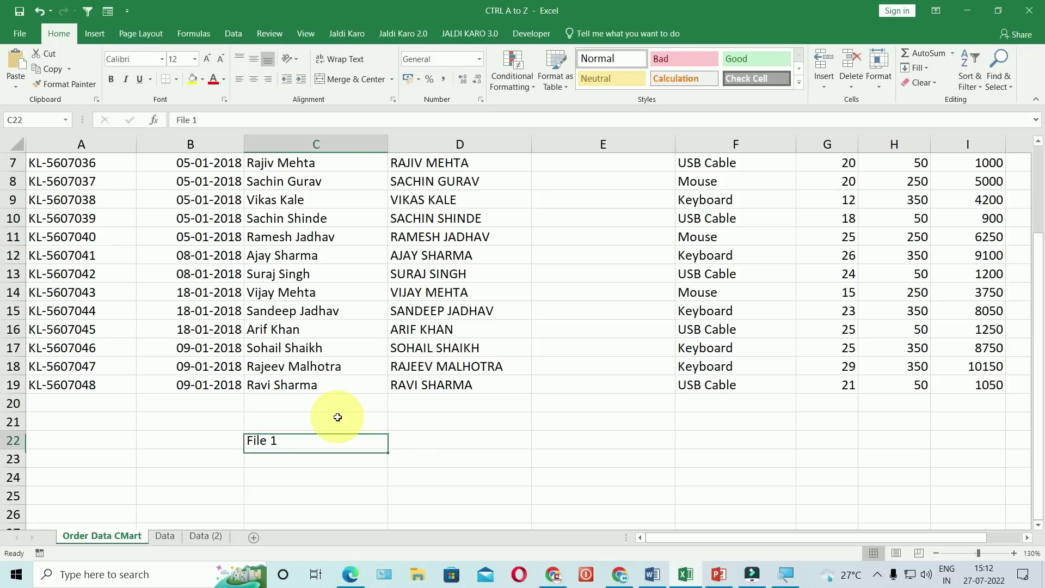
{"action": "key", "text": "ctrl+k"}
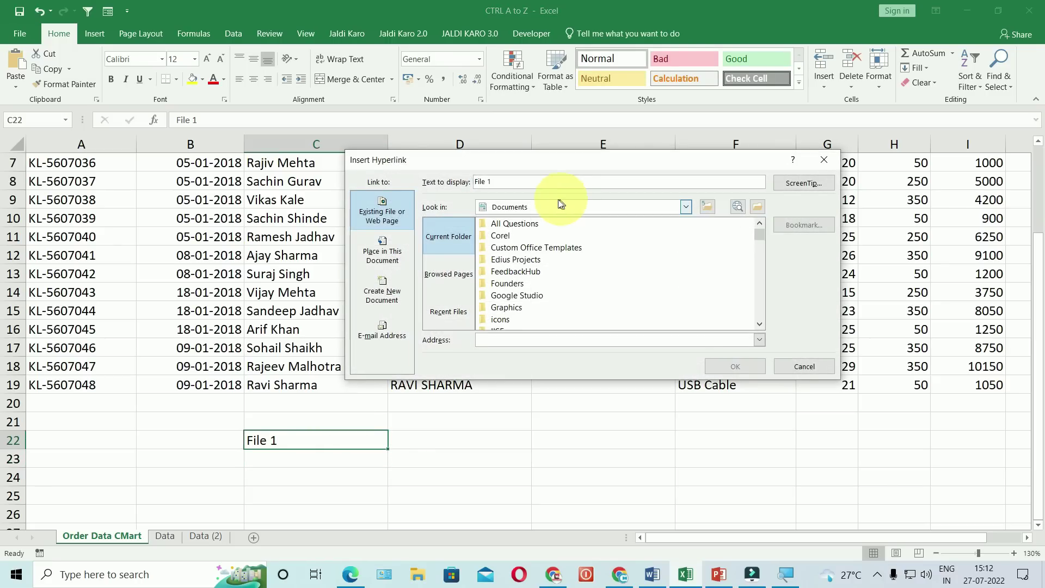
{"action": "left_click", "coordinate": [381, 251]}
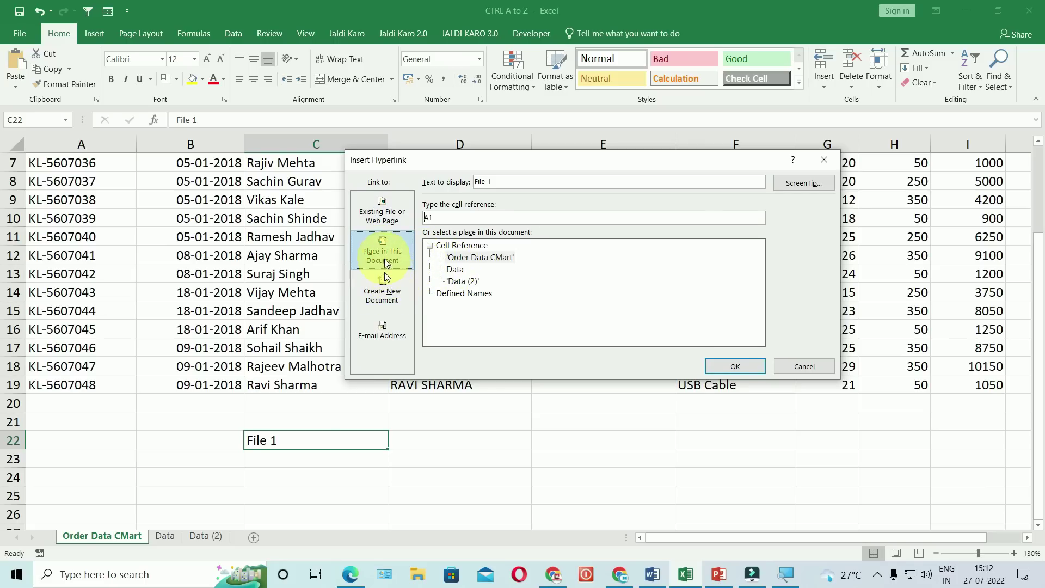
{"action": "left_click", "coordinate": [384, 289]}
{"action": "left_click", "coordinate": [382, 243]}
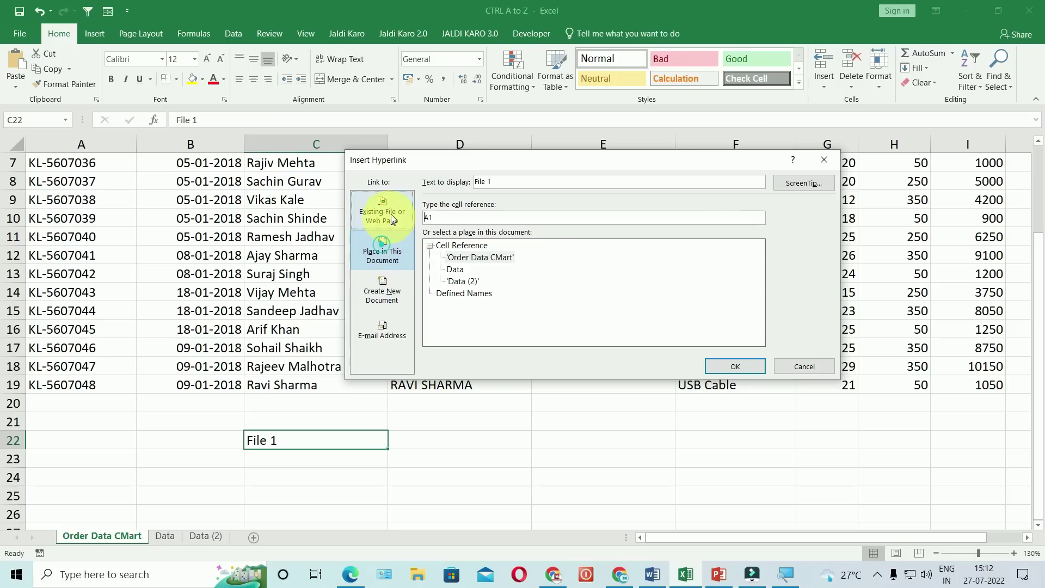
{"action": "left_click", "coordinate": [382, 215]}
{"action": "scroll", "coordinate": [517, 282], "scroll_direction": "down", "scroll_amount": 2}
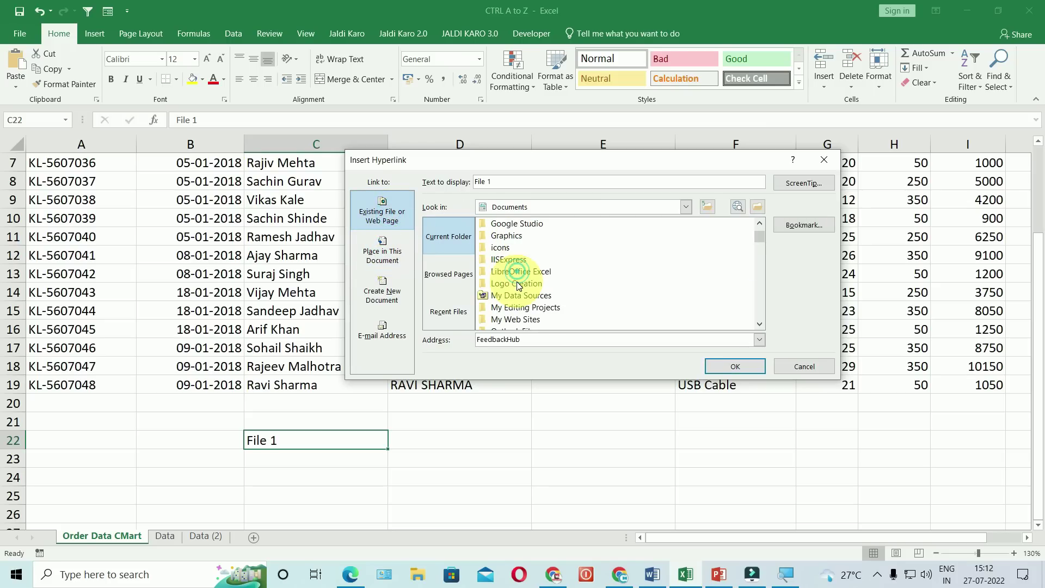
{"action": "scroll", "coordinate": [517, 282], "scroll_direction": "down", "scroll_amount": 1}
{"action": "left_click", "coordinate": [393, 259]}
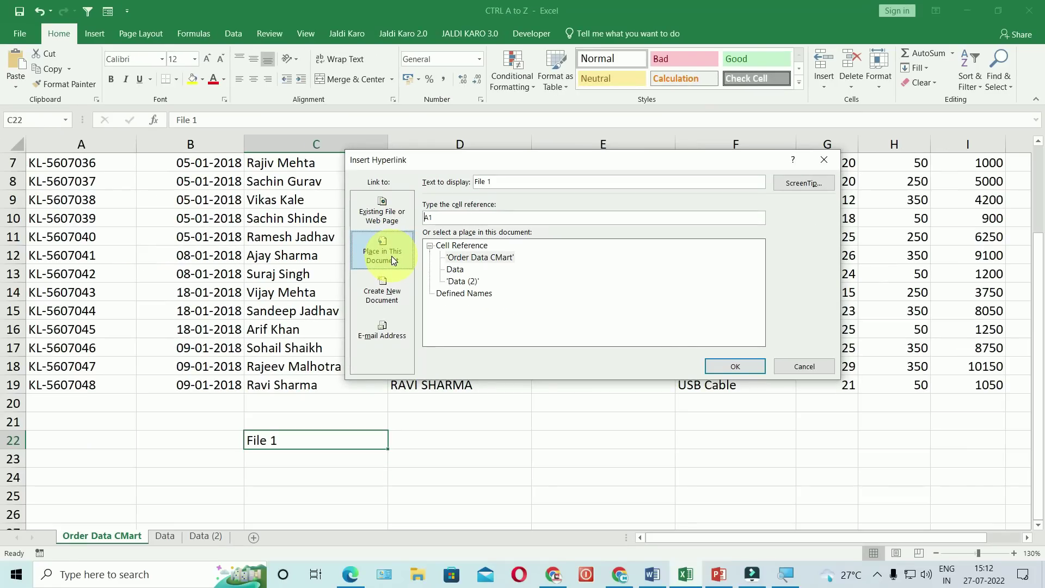
{"action": "left_click", "coordinate": [804, 366]}
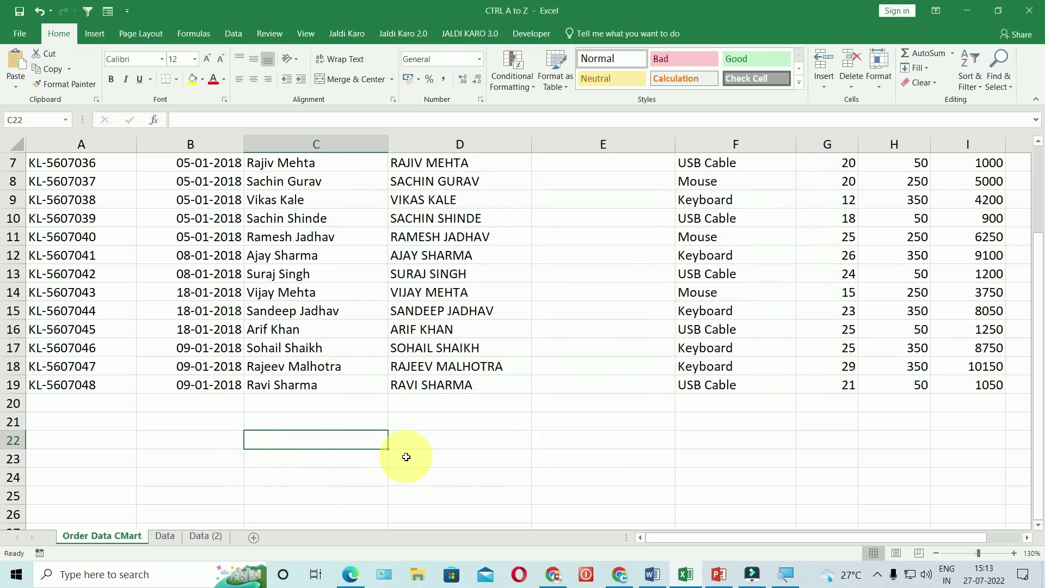
{"action": "left_click", "coordinate": [719, 571]}
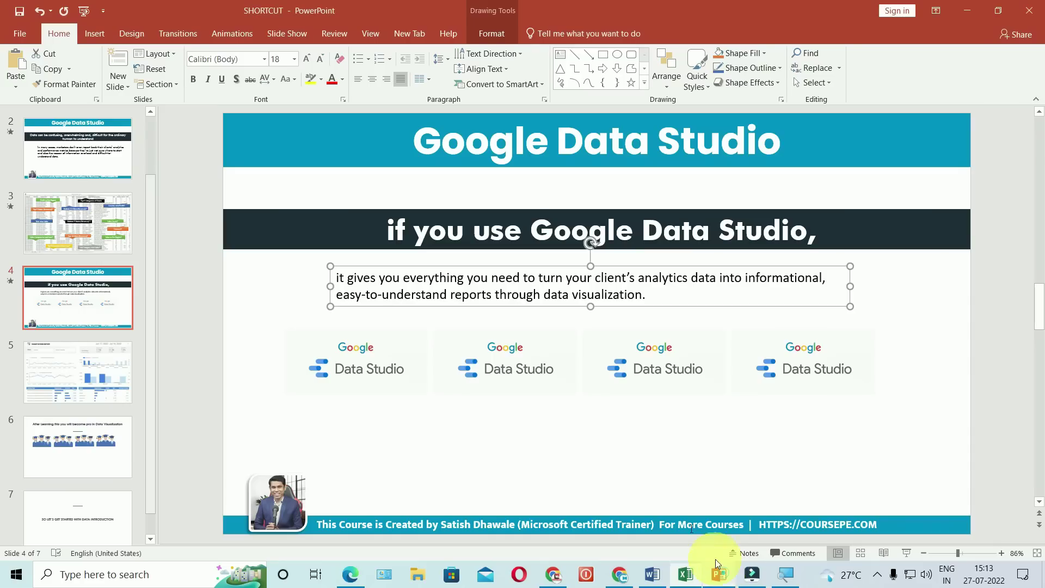
{"action": "key", "text": "ctrl+k"}
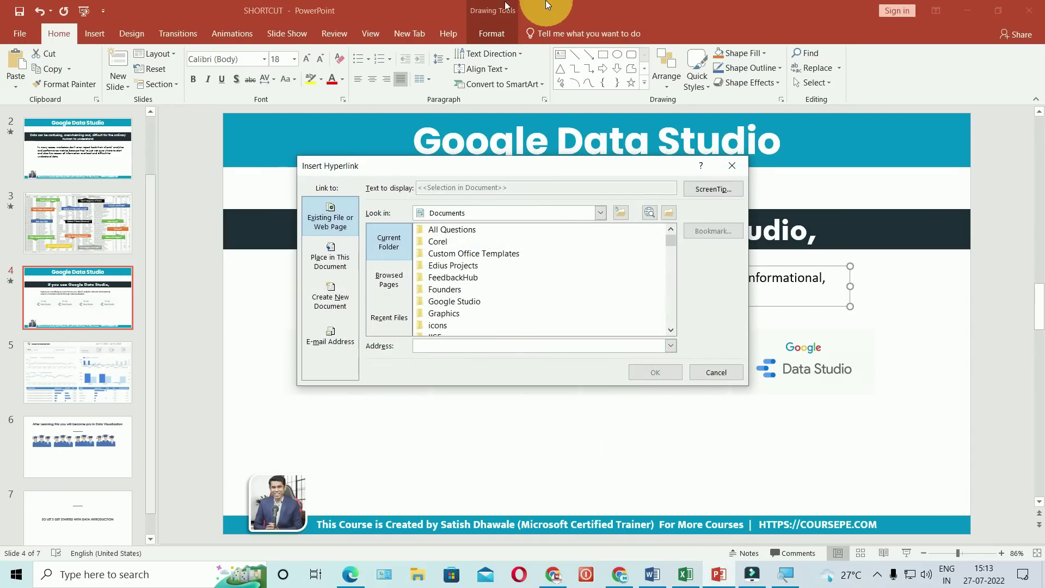
{"action": "key", "text": "Escape"}
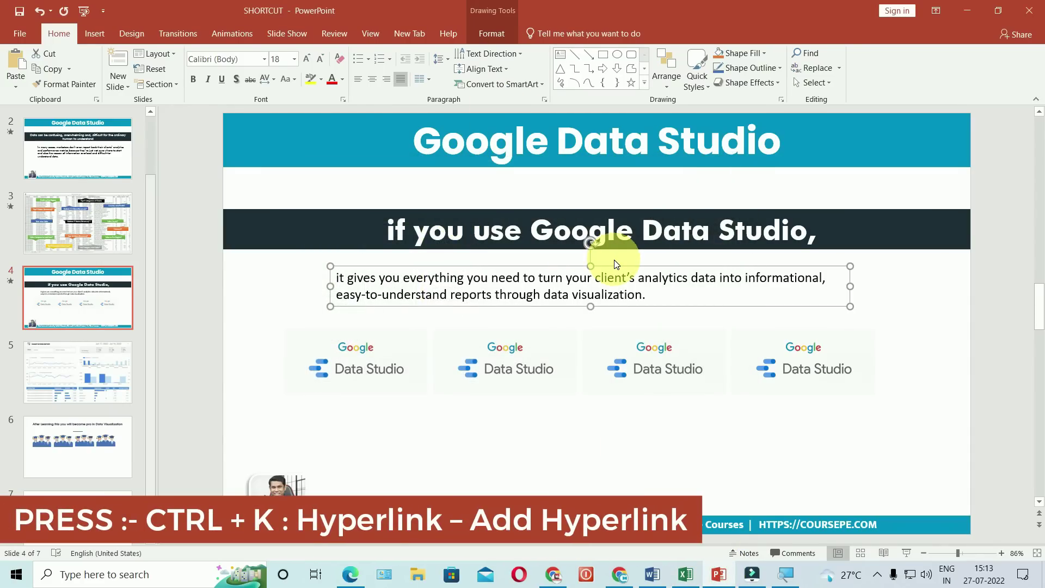
{"action": "left_click", "coordinate": [652, 574]}
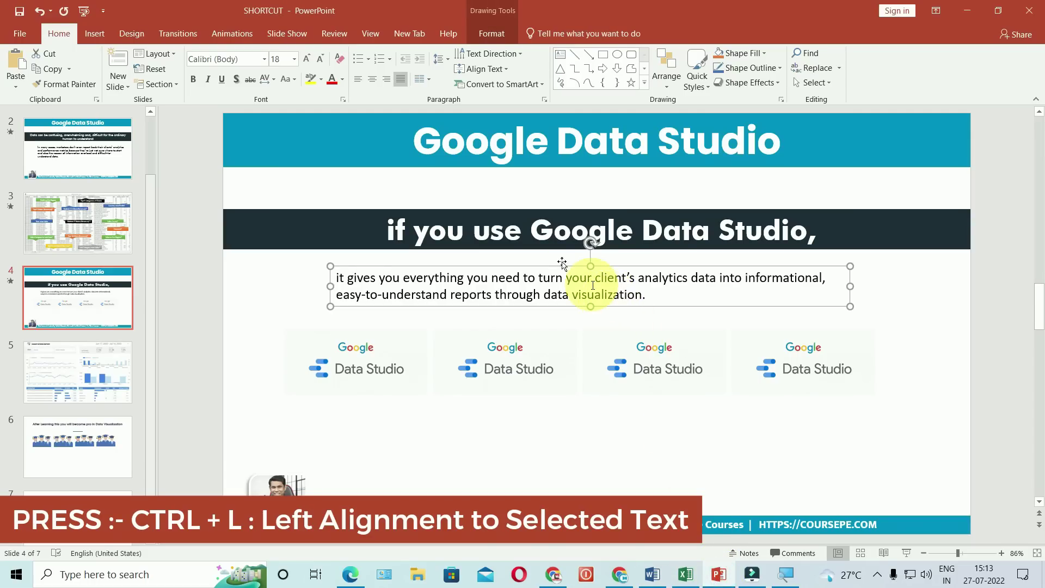
Left-align the Google Data Studio banner with Ctrl+L, re-center it with Ctrl+E, then switch windows
{"action": "left_click", "coordinate": [542, 234]}
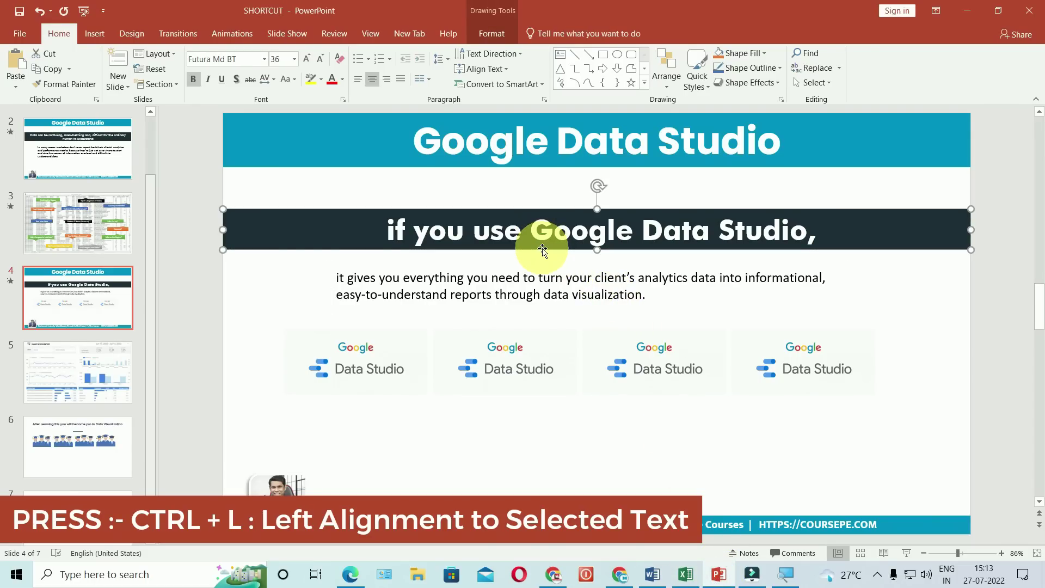
{"action": "key", "text": "ctrl+l"}
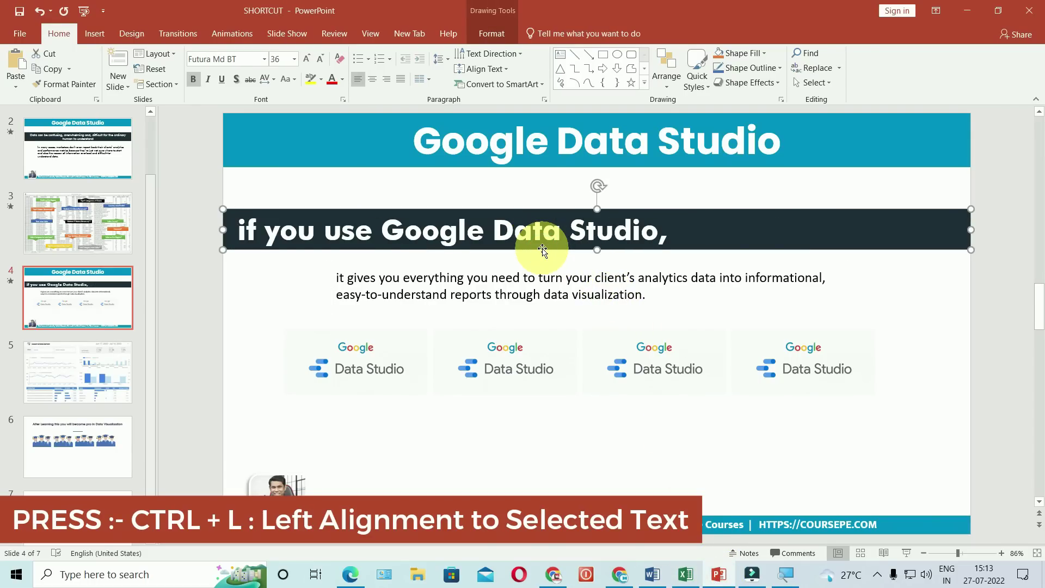
{"action": "key", "text": "ctrl+e"}
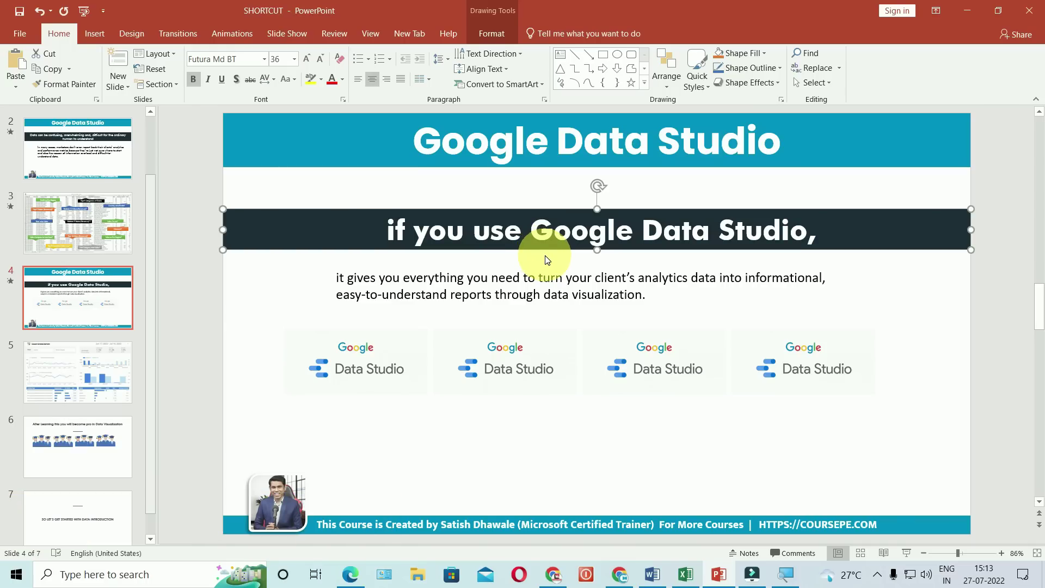
{"action": "key", "text": "alt+Tab"}
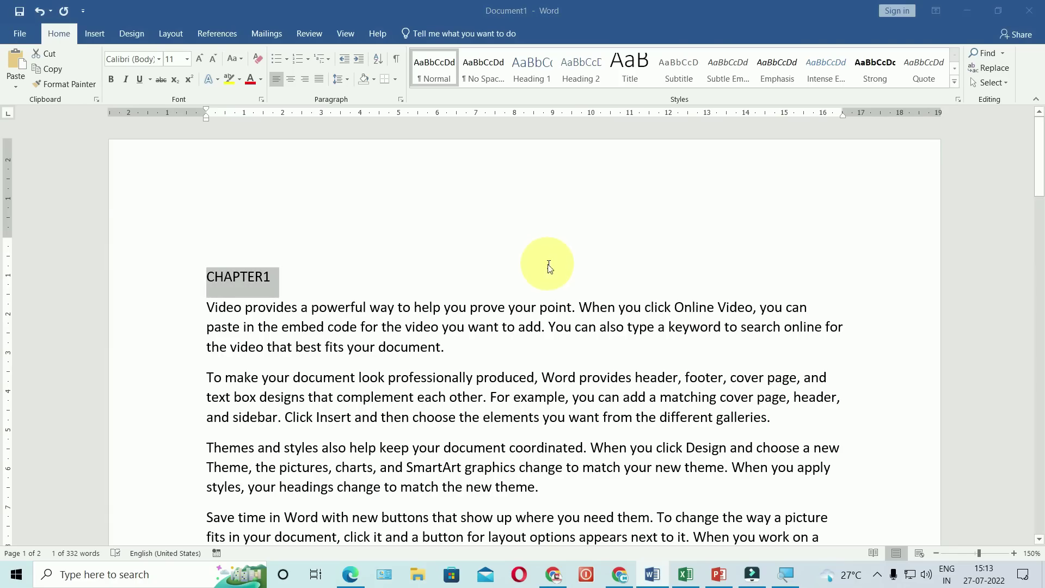
{"action": "key", "text": "alt+Tab"}
{"action": "left_click", "coordinate": [547, 264]}
Delete the empty lastname column E
{"action": "scroll", "coordinate": [508, 308], "scroll_direction": "up", "scroll_amount": 2}
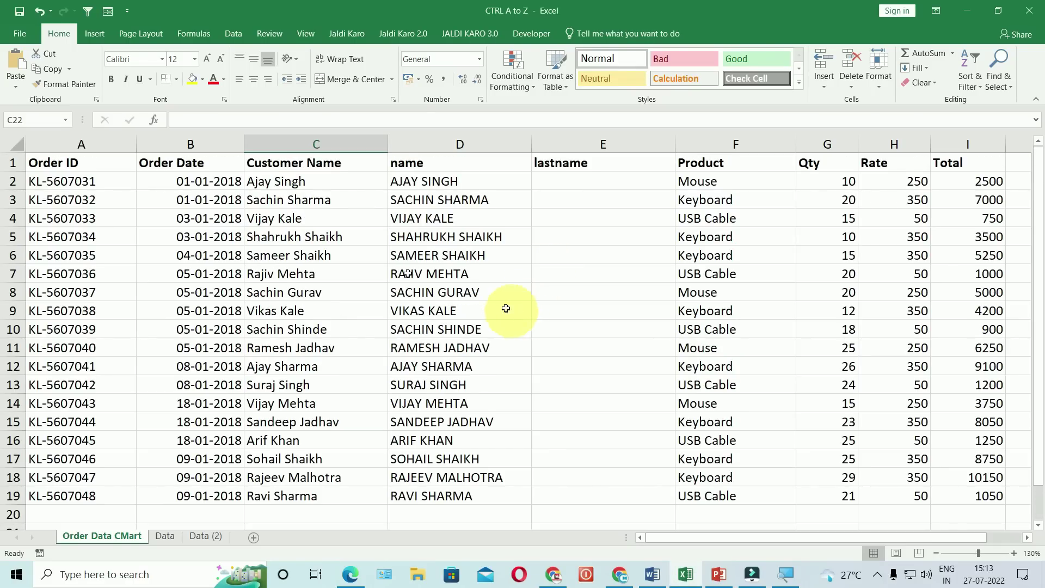
{"action": "left_click", "coordinate": [82, 163]}
{"action": "left_click", "coordinate": [604, 162]}
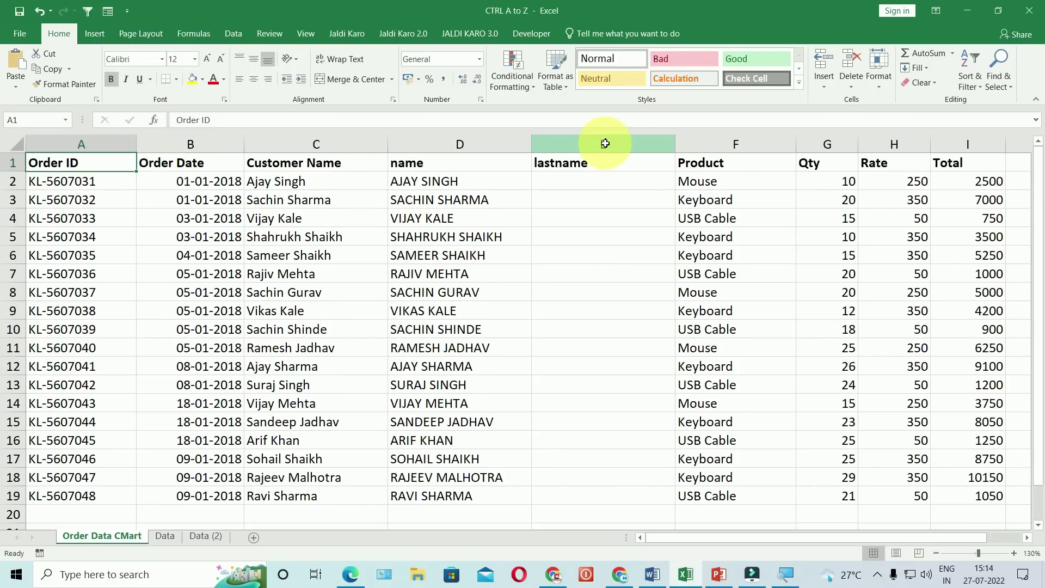
{"action": "left_click", "coordinate": [605, 143]}
{"action": "key", "text": "ctrl+minus"}
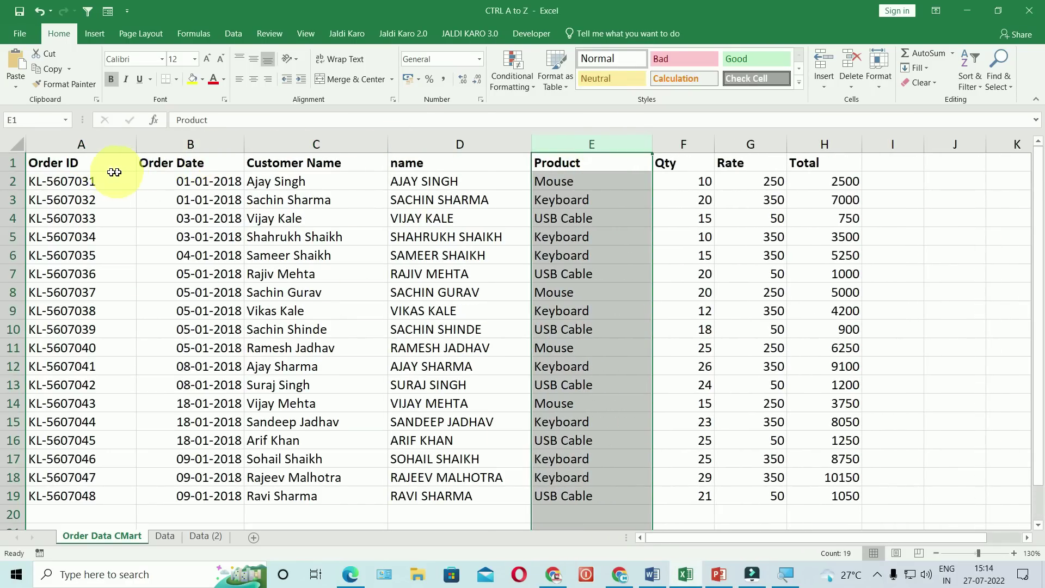
Turn the order data A1:H19 into a table with headers
{"action": "mouse_move", "coordinate": [96, 158]}
{"action": "left_mouse_down"}
{"action": "mouse_move", "coordinate": [690, 393]}
{"action": "mouse_move", "coordinate": [843, 496]}
{"action": "left_mouse_up"}
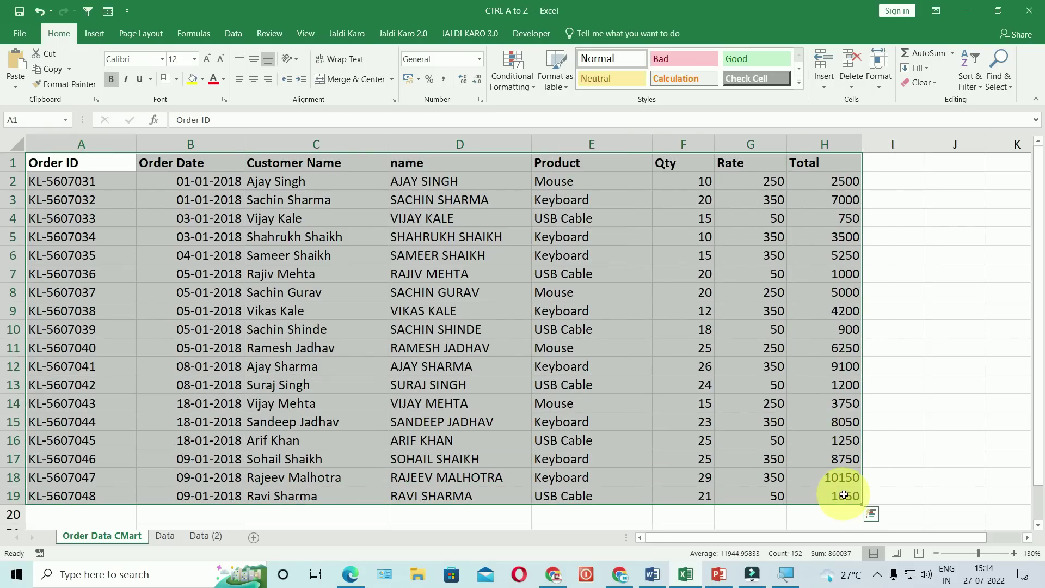
{"action": "key", "text": "ctrl+t"}
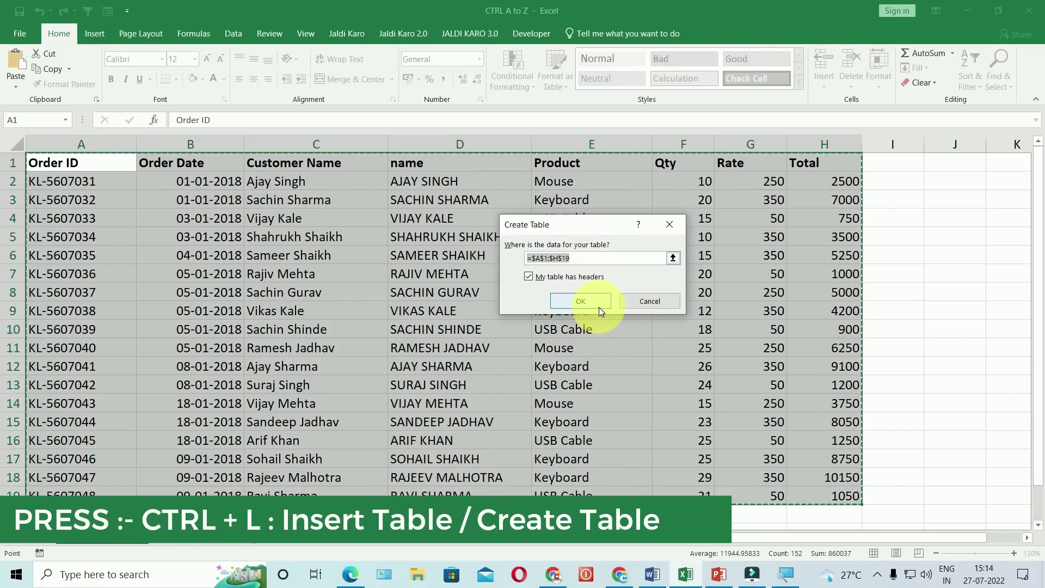
{"action": "left_click", "coordinate": [586, 302]}
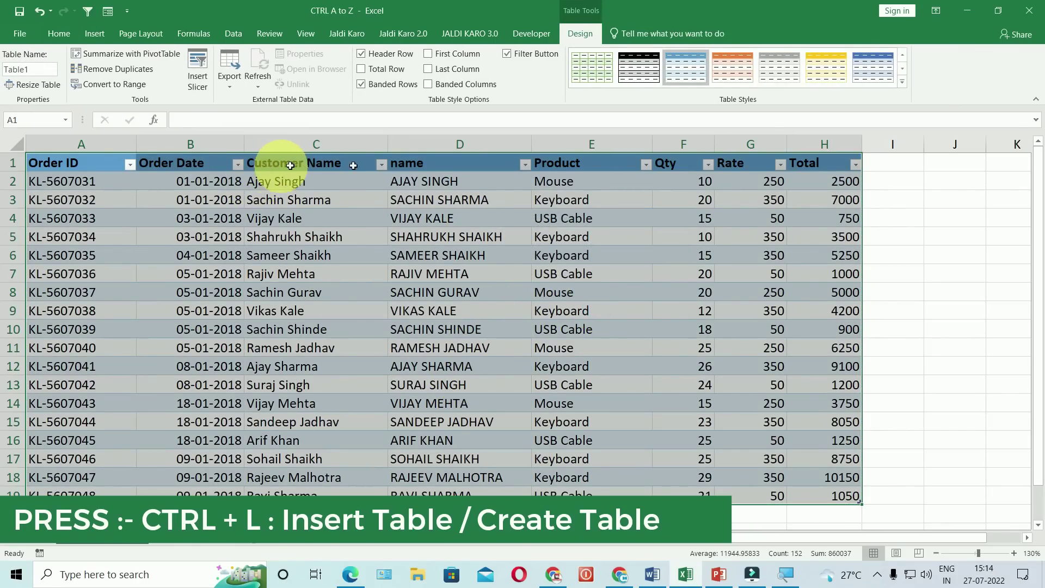
Add row 20 below the table with Qty 20 and Rate 10
{"action": "left_click_drag", "start_coordinate": [327, 199], "coordinate": [327, 477]}
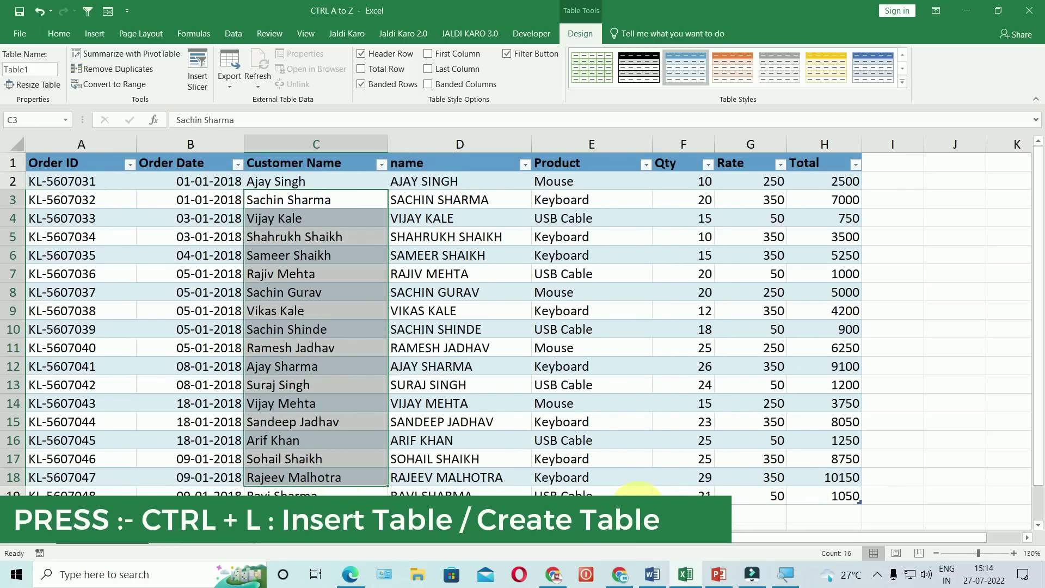
{"action": "left_click", "coordinate": [637, 511]}
{"action": "left_click", "coordinate": [702, 514]}
{"action": "type", "text": "2"}
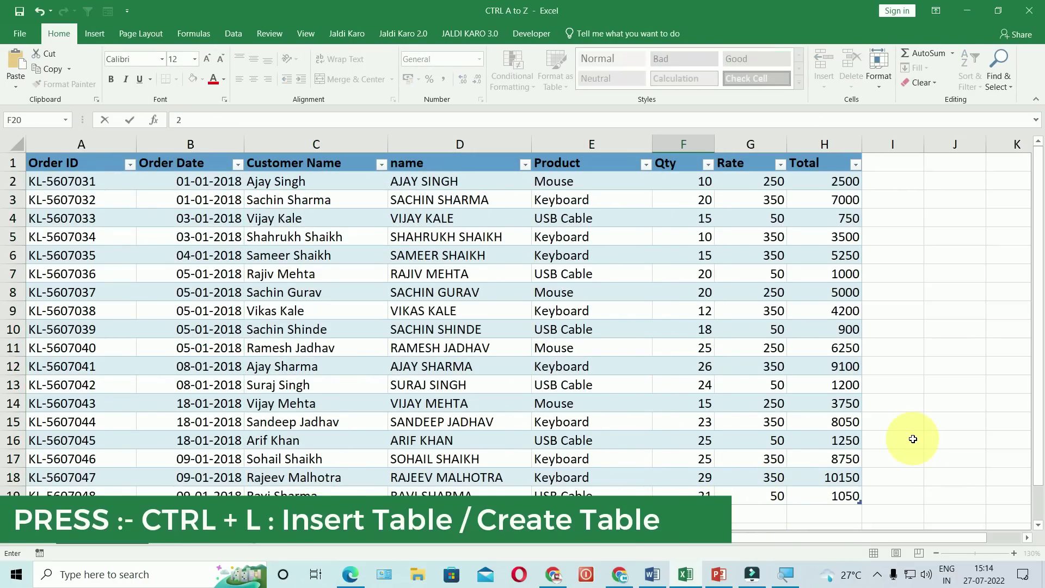
{"action": "key", "text": "Tab"}
{"action": "type", "text": "1"}
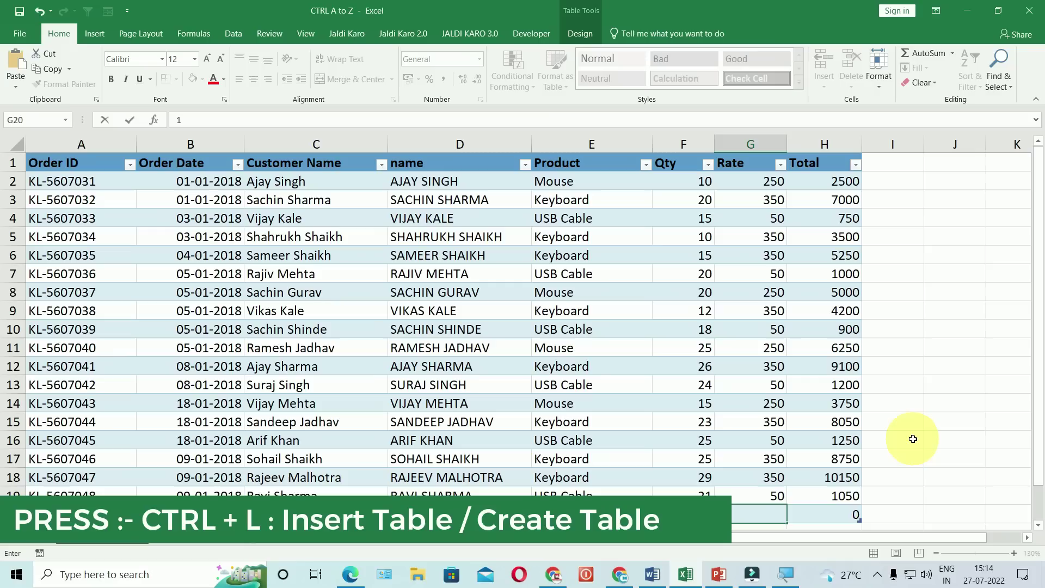
{"action": "key", "text": "Tab"}
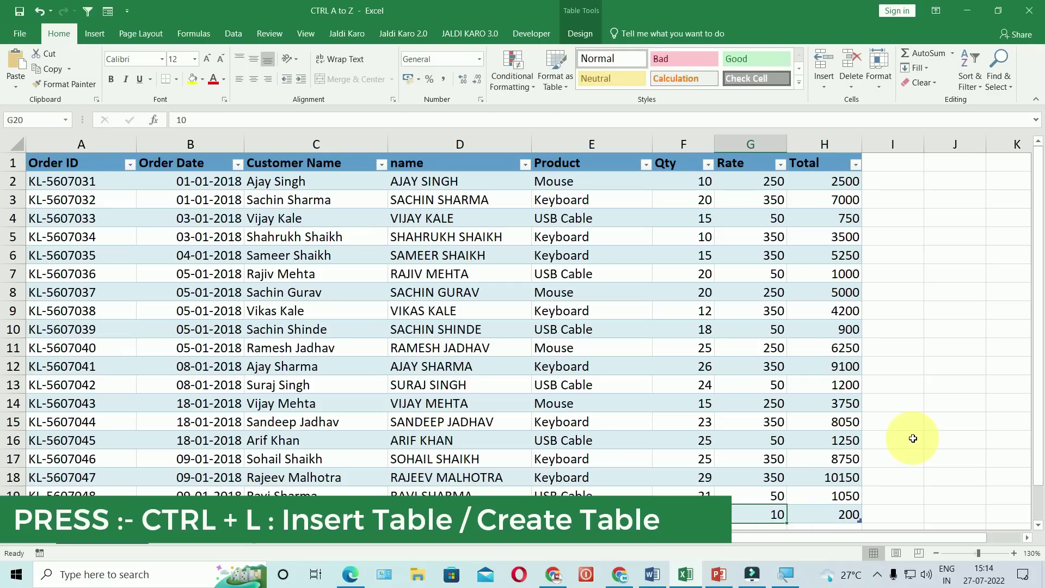
{"action": "key", "text": "Home"}
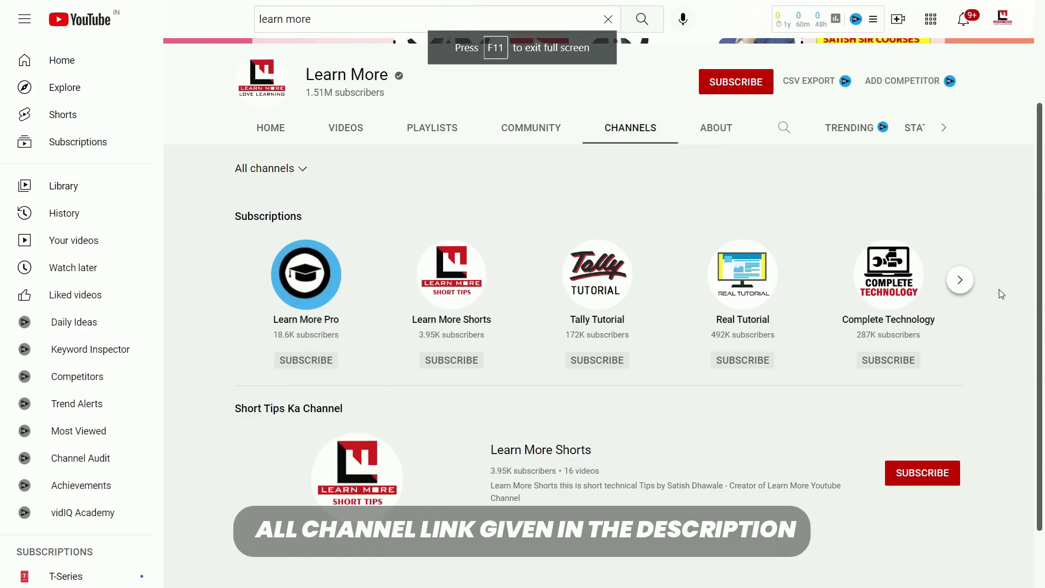
{"action": "left_click", "coordinate": [966, 294]}
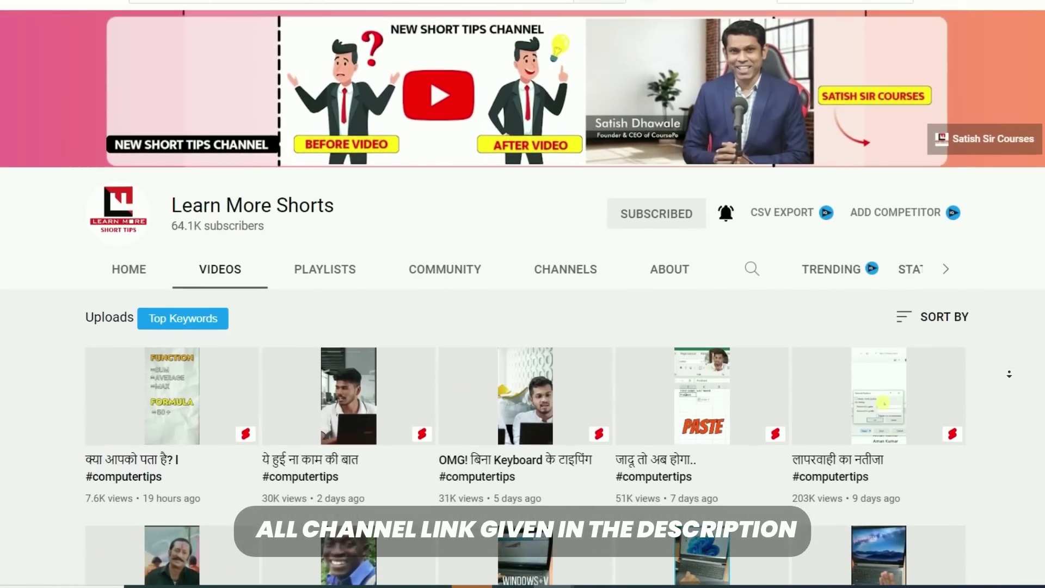
{"action": "scroll", "coordinate": [1008, 375], "scroll_direction": "down", "scroll_amount": 1}
{"action": "scroll", "coordinate": [1008, 378], "scroll_direction": "down", "scroll_amount": 1}
{"action": "scroll", "coordinate": [1009, 384], "scroll_direction": "down", "scroll_amount": 1}
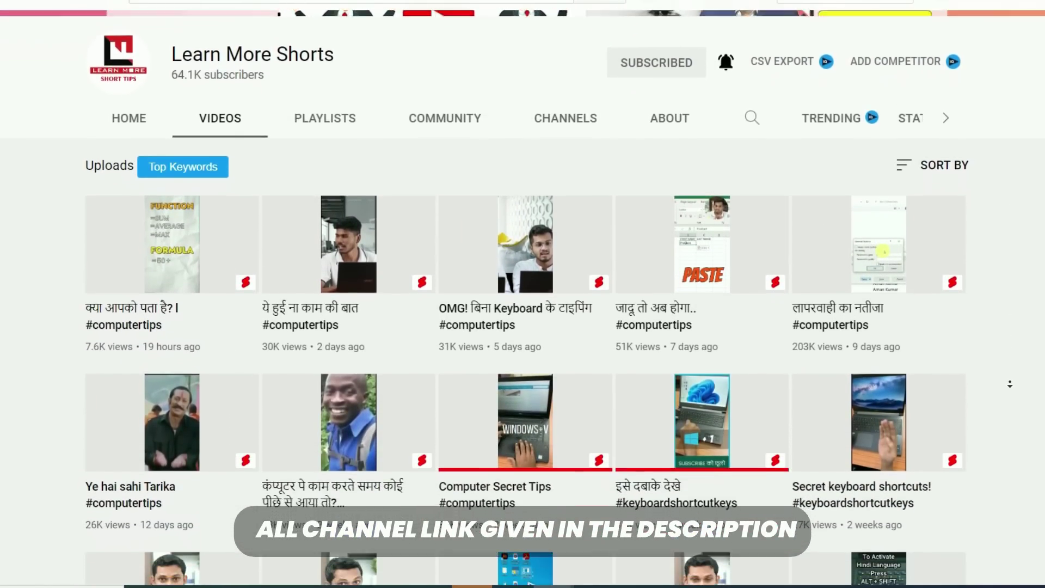
{"action": "scroll", "coordinate": [1009, 384], "scroll_direction": "down", "scroll_amount": 1}
{"action": "scroll", "coordinate": [1009, 384], "scroll_direction": "down", "scroll_amount": 1}
{"action": "scroll", "coordinate": [1009, 384], "scroll_direction": "down", "scroll_amount": 1}
{"action": "scroll", "coordinate": [1009, 384], "scroll_direction": "down", "scroll_amount": 1}
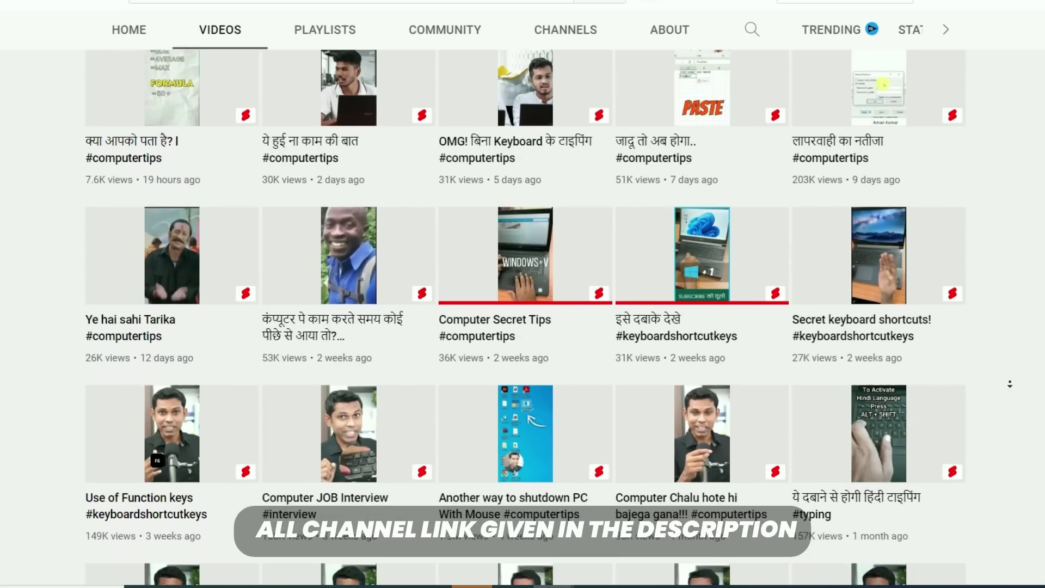
{"action": "scroll", "coordinate": [1010, 383], "scroll_direction": "down", "scroll_amount": 1}
{"action": "scroll", "coordinate": [1009, 384], "scroll_direction": "down", "scroll_amount": 1}
{"action": "scroll", "coordinate": [1009, 384], "scroll_direction": "down", "scroll_amount": 1}
{"action": "scroll", "coordinate": [1009, 384], "scroll_direction": "down", "scroll_amount": 1}
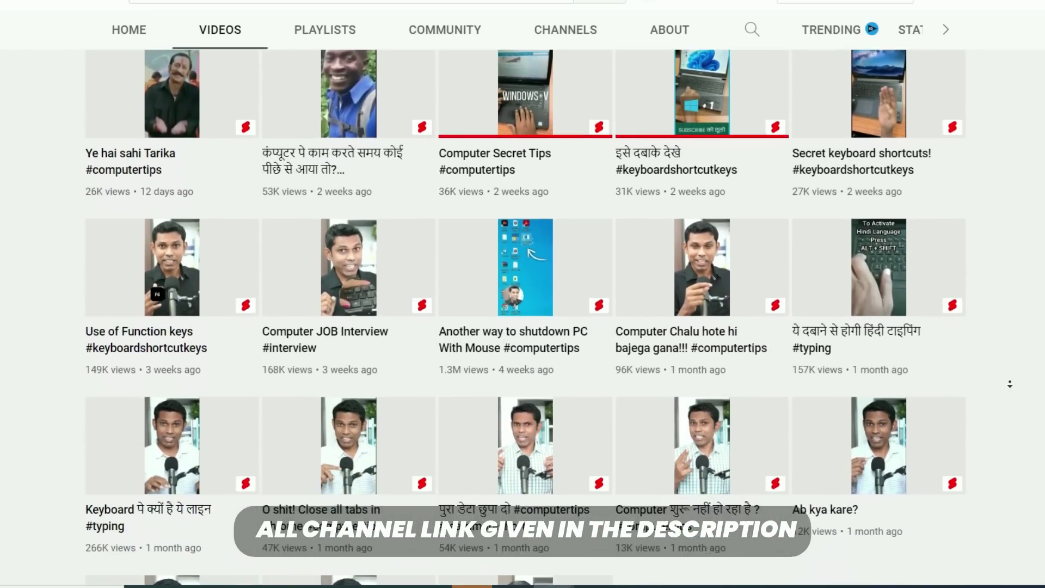
{"action": "scroll", "coordinate": [1009, 383], "scroll_direction": "down", "scroll_amount": 1}
{"action": "scroll", "coordinate": [1010, 383], "scroll_direction": "down", "scroll_amount": 1}
{"action": "scroll", "coordinate": [1009, 383], "scroll_direction": "down", "scroll_amount": 1}
{"action": "scroll", "coordinate": [1009, 383], "scroll_direction": "down", "scroll_amount": 1}
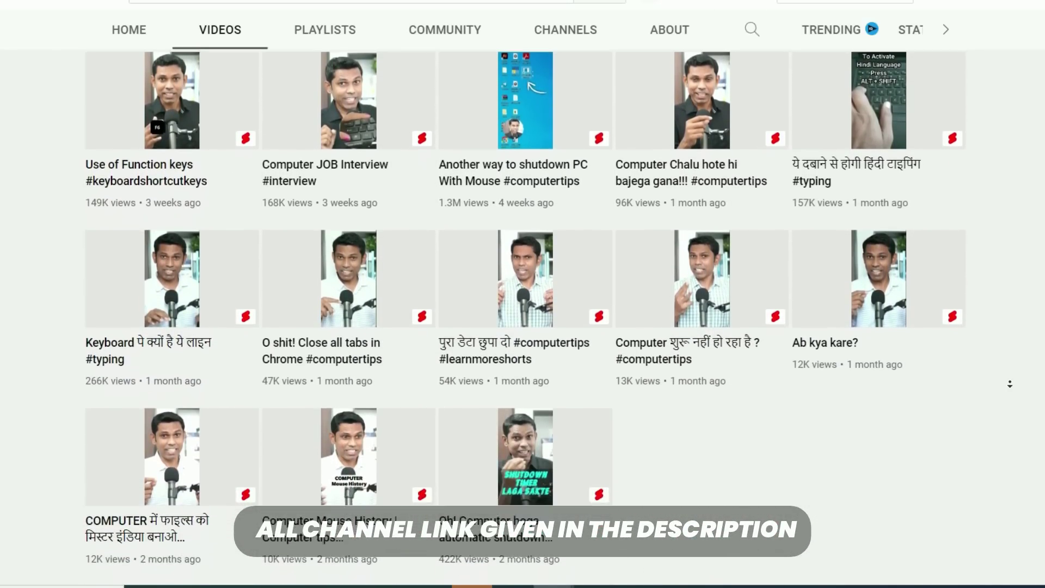
{"action": "scroll", "coordinate": [1010, 384], "scroll_direction": "down", "scroll_amount": 1}
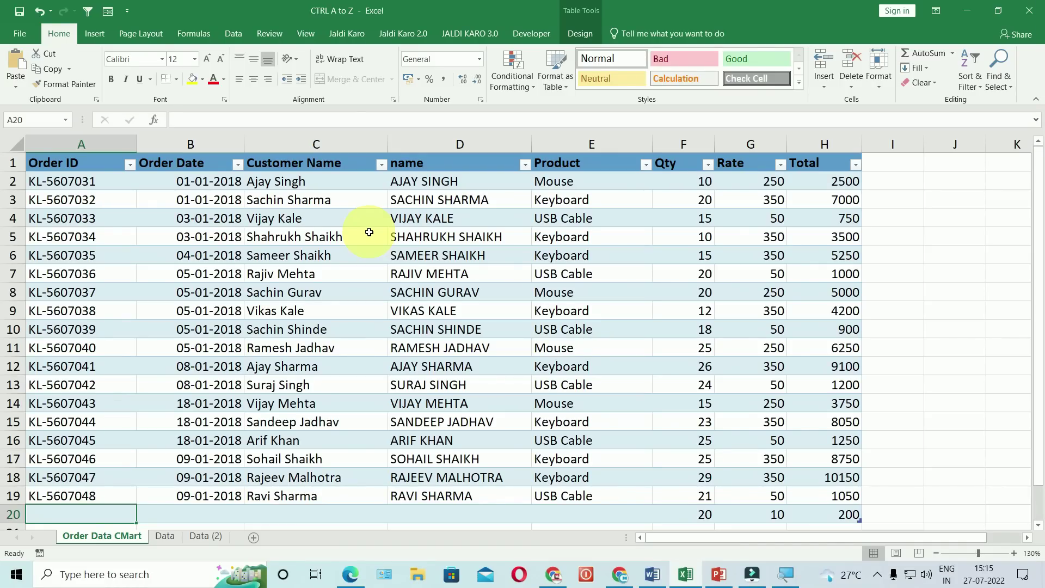
Indent Word's first paragraph several steps with Ctrl+M, then bring it back to the margin with Ctrl+Shift+M
{"action": "left_click", "coordinate": [653, 574]}
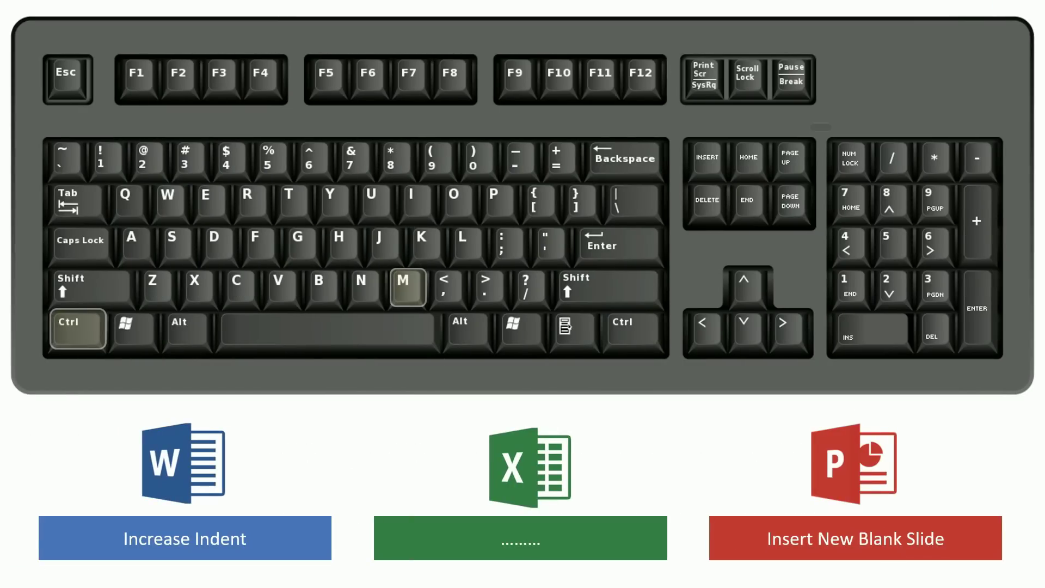
{"action": "key", "text": "ctrl+m"}
{"action": "key", "text": "ctrl+m"}
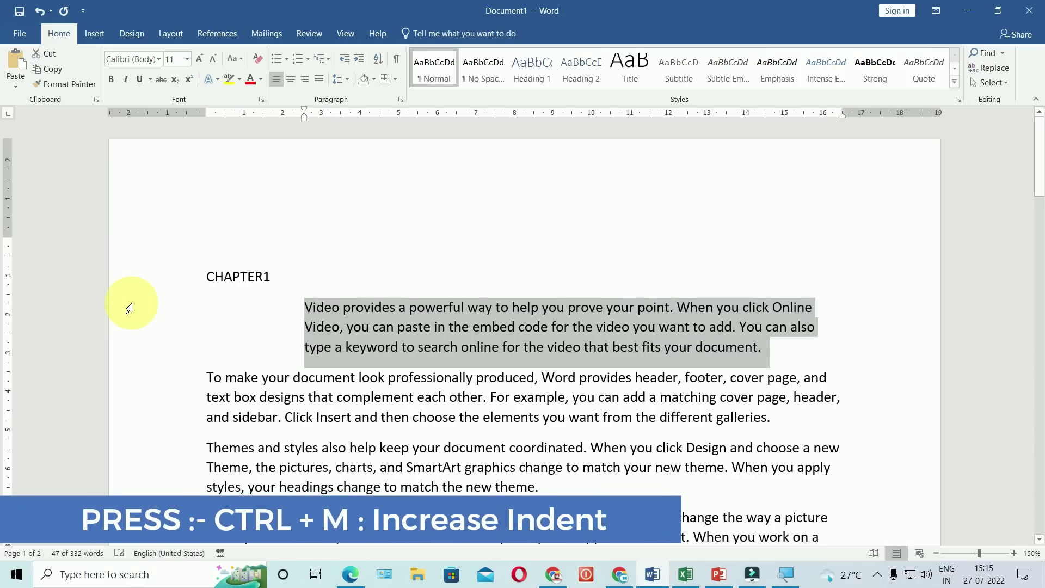
{"action": "key", "text": "ctrl+m"}
{"action": "key", "text": "ctrl+m"}
{"action": "key", "text": "ctrl+m"}
{"action": "key", "text": "ctrl+m"}
{"action": "key", "text": "ctrl+m"}
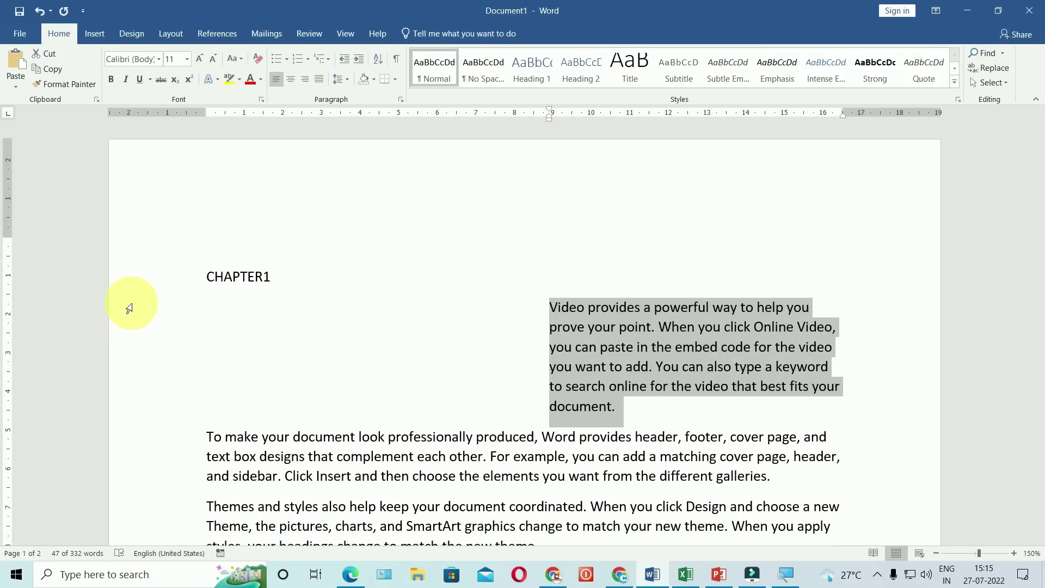
{"action": "key", "text": "ctrl+shift+m"}
{"action": "key", "text": "ctrl+shift+m"}
{"action": "key", "text": "ctrl+shift+m"}
{"action": "key", "text": "ctrl+shift+m"}
{"action": "key", "text": "ctrl+shift+m"}
{"action": "key", "text": "ctrl+shift+m"}
{"action": "key", "text": "ctrl+shift+m"}
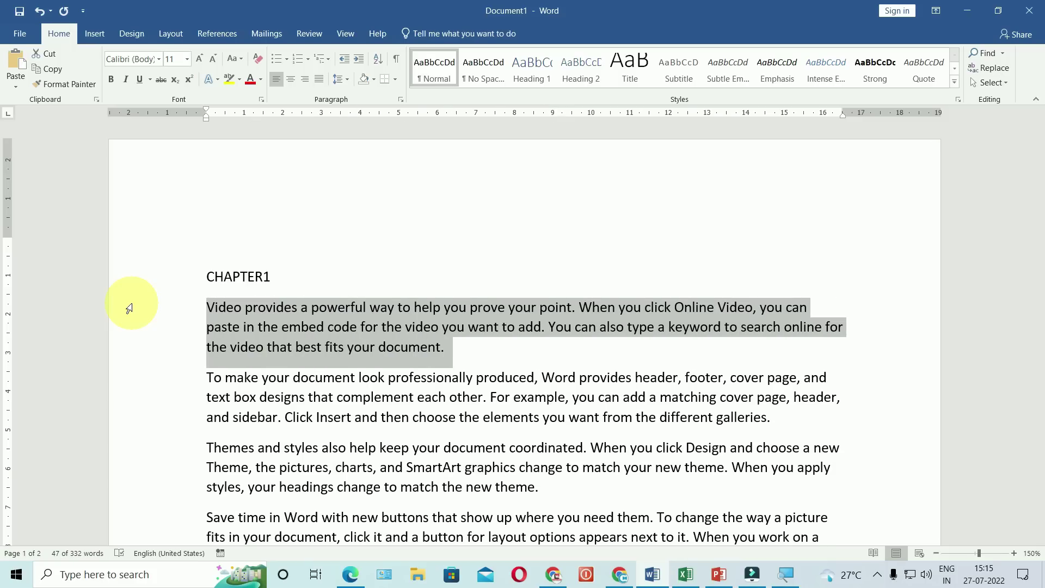
{"action": "key", "text": "ctrl+m"}
{"action": "key", "text": "ctrl+m"}
{"action": "key", "text": "ctrl+m"}
{"action": "key", "text": "ctrl+m"}
{"action": "key", "text": "ctrl+m"}
{"action": "key", "text": "ctrl+m"}
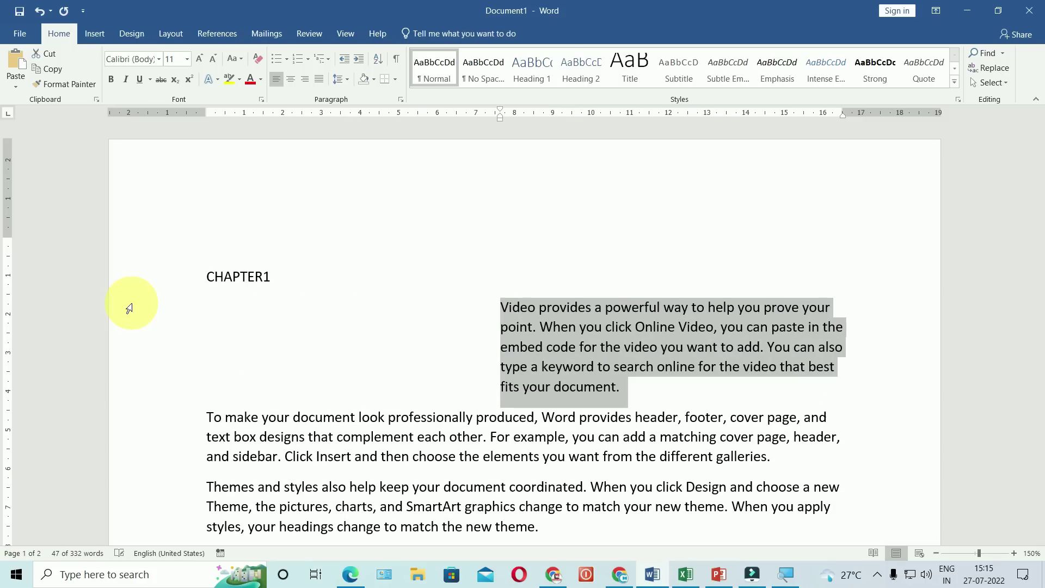
{"action": "key", "text": "ctrl+shift+m"}
{"action": "key", "text": "ctrl+shift+m"}
{"action": "key", "text": "ctrl+shift+m"}
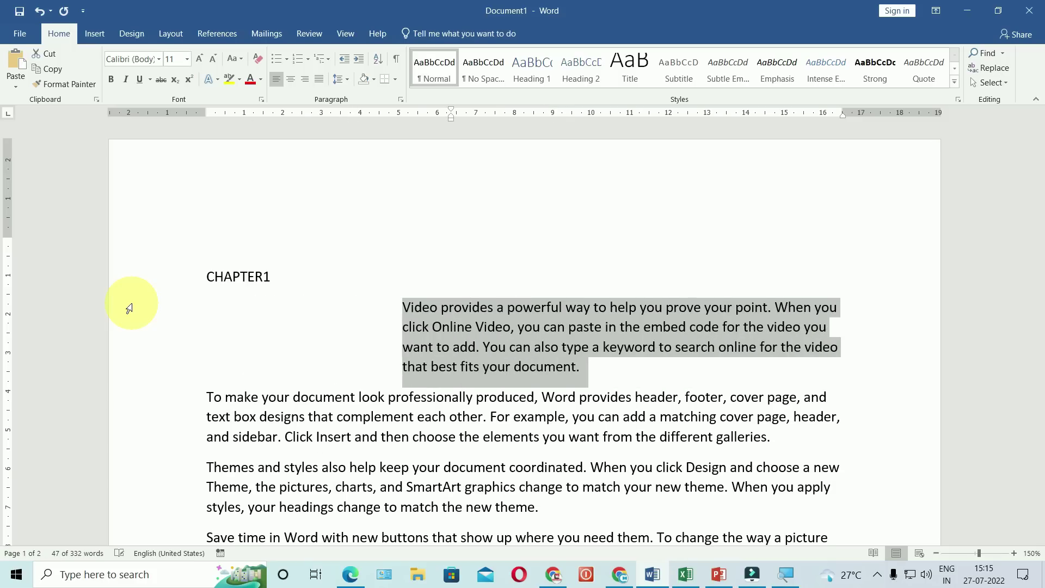
{"action": "key", "text": "ctrl+shift+m"}
{"action": "key", "text": "ctrl+shift+m"}
{"action": "key", "text": "ctrl+shift+m"}
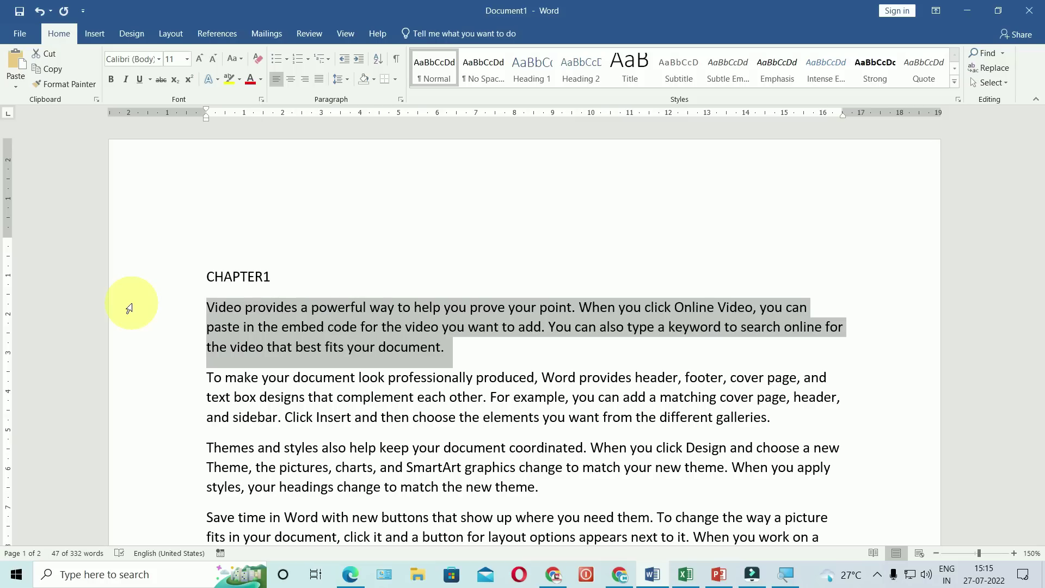
{"action": "left_click", "coordinate": [446, 358]}
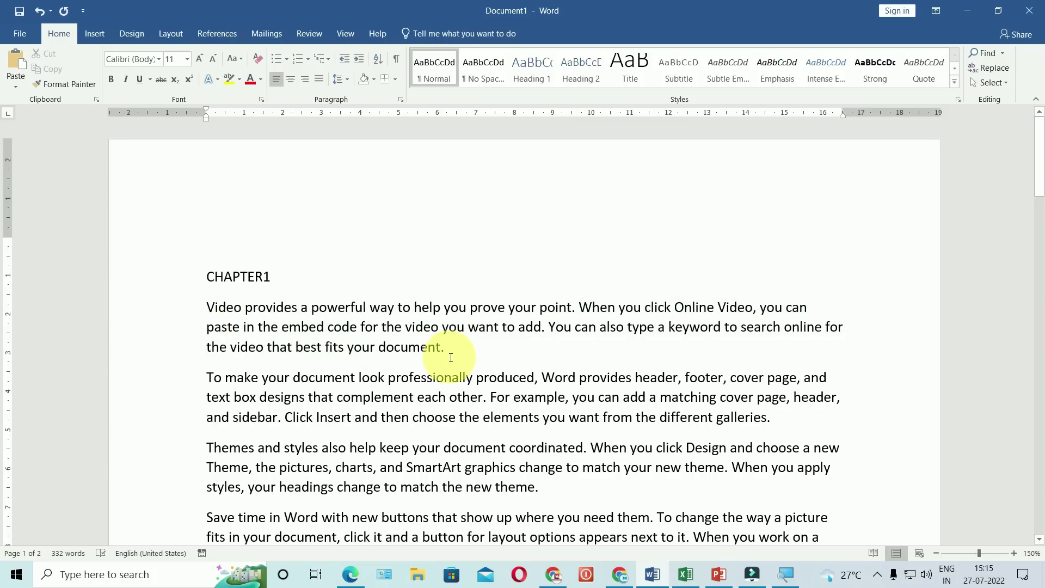
{"action": "left_click", "coordinate": [685, 574]}
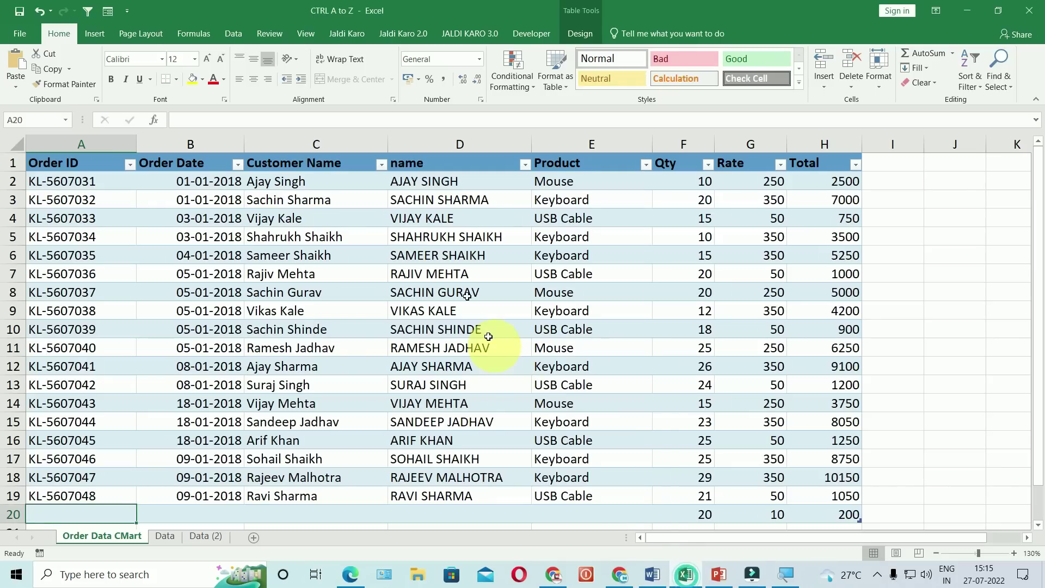
On the Data sheet, select order dates B4:B13, customer names C4:C13 and cell D12, then return to PowerPoint
{"action": "left_click", "coordinate": [164, 535]}
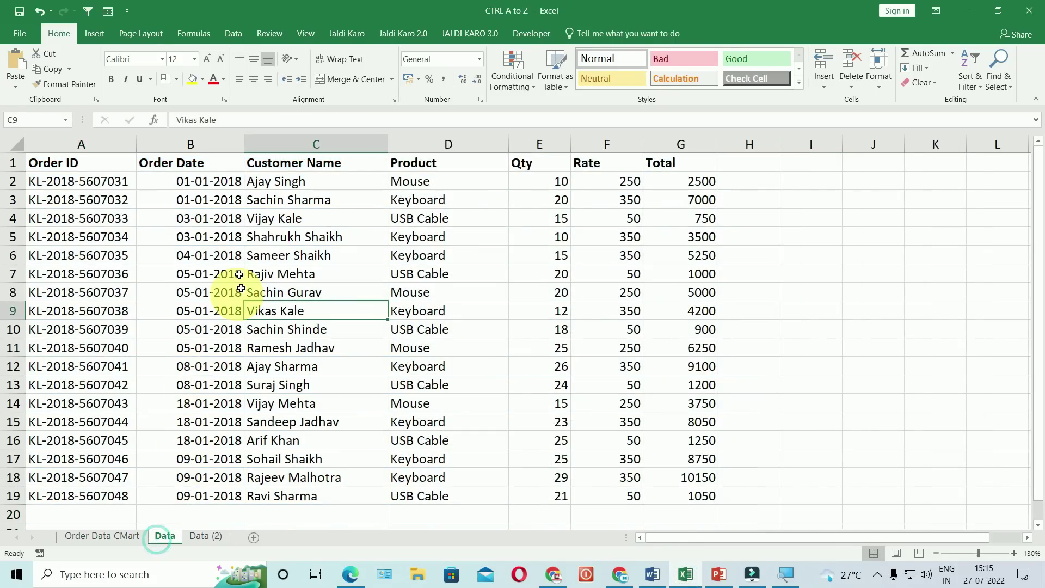
{"action": "left_click_drag", "start_coordinate": [210, 208], "coordinate": [210, 390]}
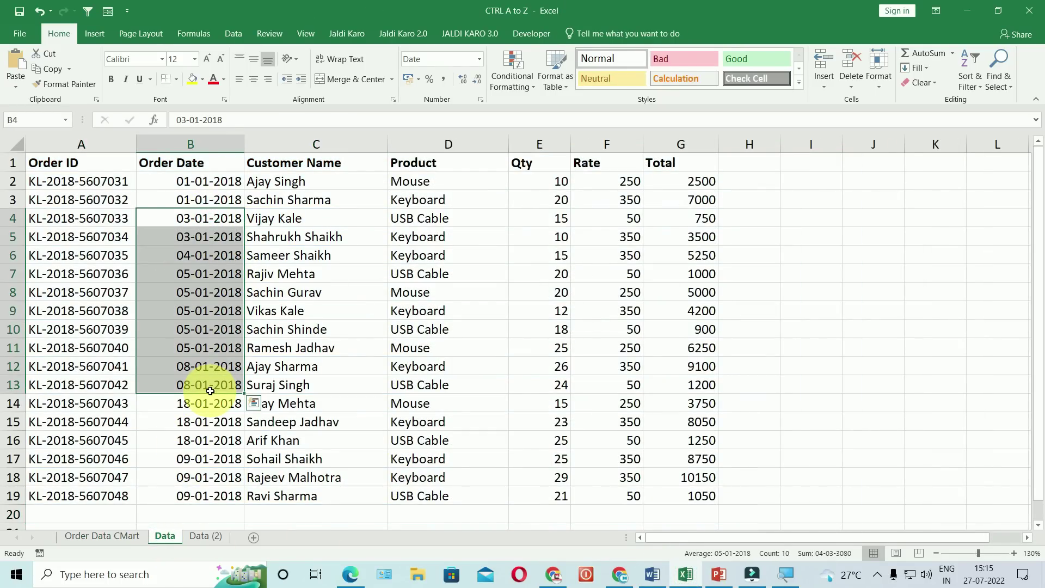
{"action": "mouse_move", "coordinate": [305, 216]}
{"action": "left_mouse_down"}
{"action": "mouse_move", "coordinate": [295, 233]}
{"action": "mouse_move", "coordinate": [304, 385]}
{"action": "left_mouse_up"}
{"action": "left_click", "coordinate": [464, 363]}
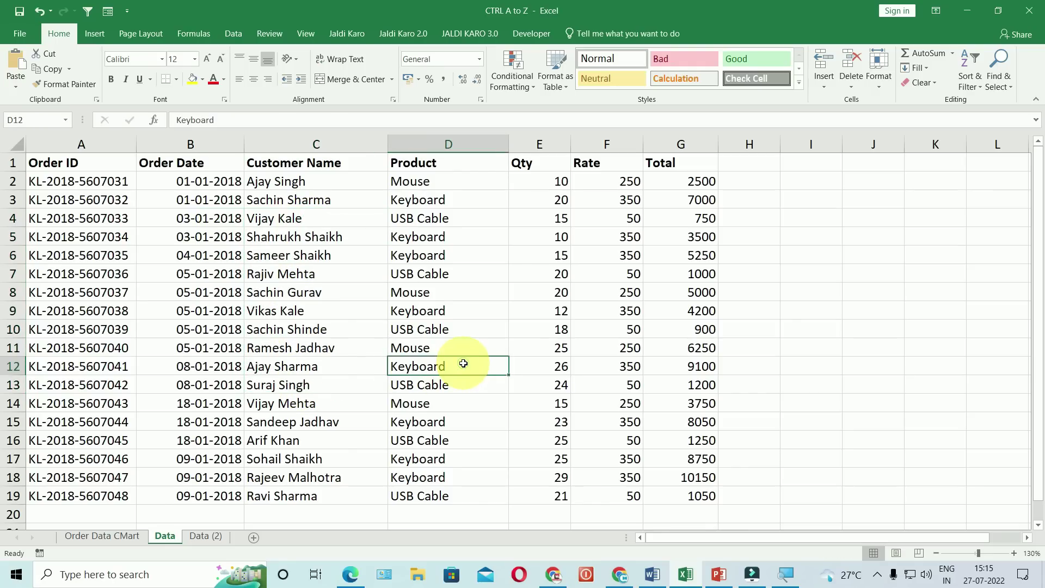
{"action": "left_click", "coordinate": [718, 574]}
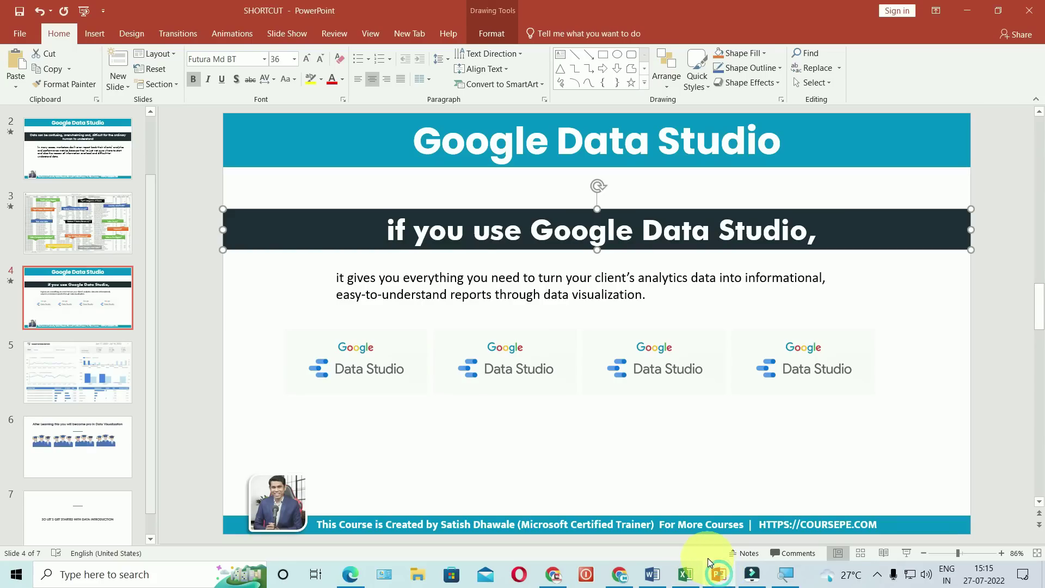
Insert a new blank slide after slide 7 of the SHORTCUT deck with Ctrl+M
{"action": "left_click", "coordinate": [46, 335]}
{"action": "scroll", "coordinate": [47, 352], "scroll_direction": "down", "scroll_amount": 1}
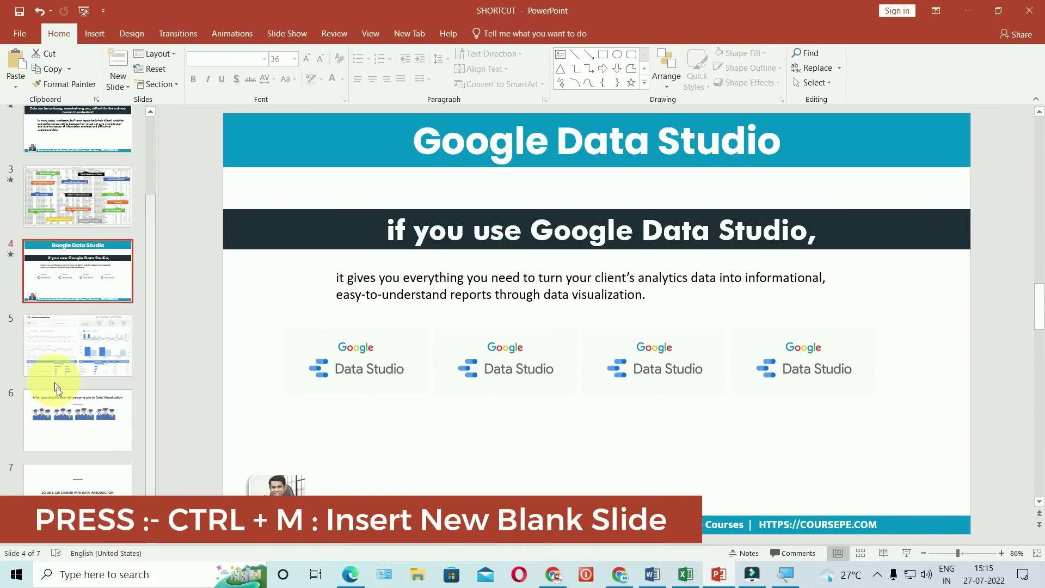
{"action": "left_click", "coordinate": [70, 490]}
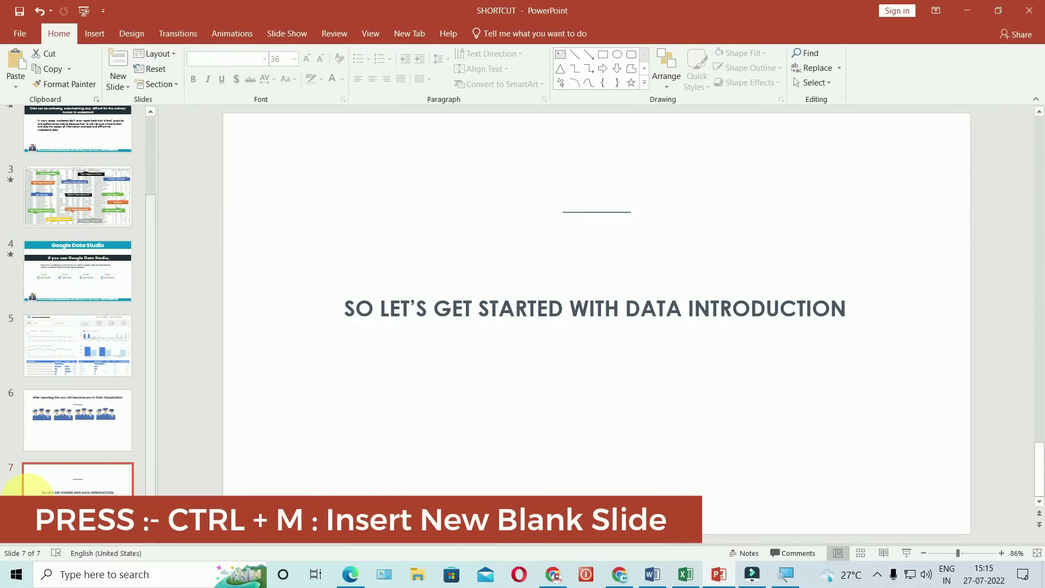
{"action": "key", "text": "ctrl+m"}
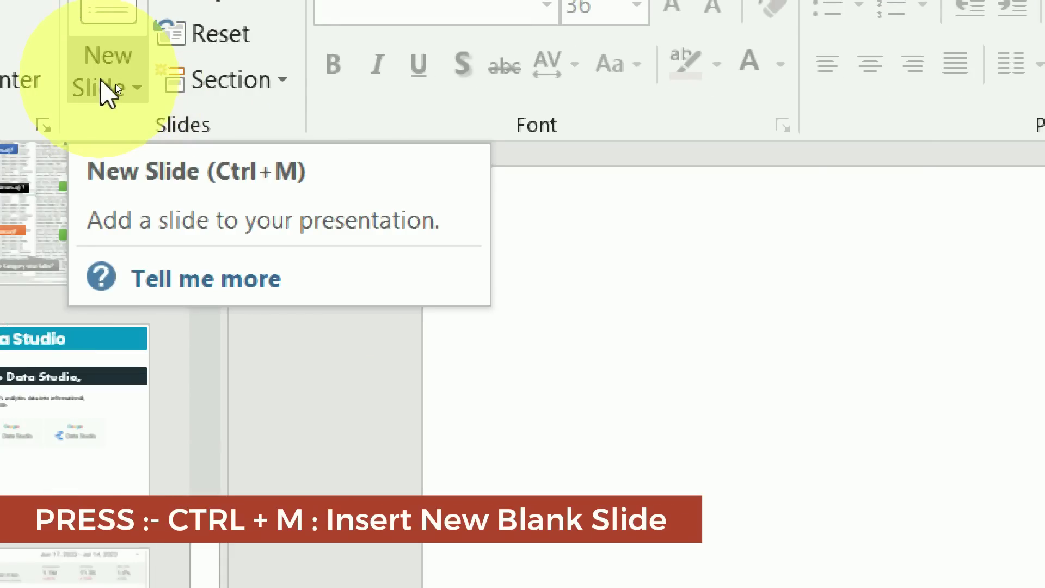
{"action": "key", "text": "ctrl+m"}
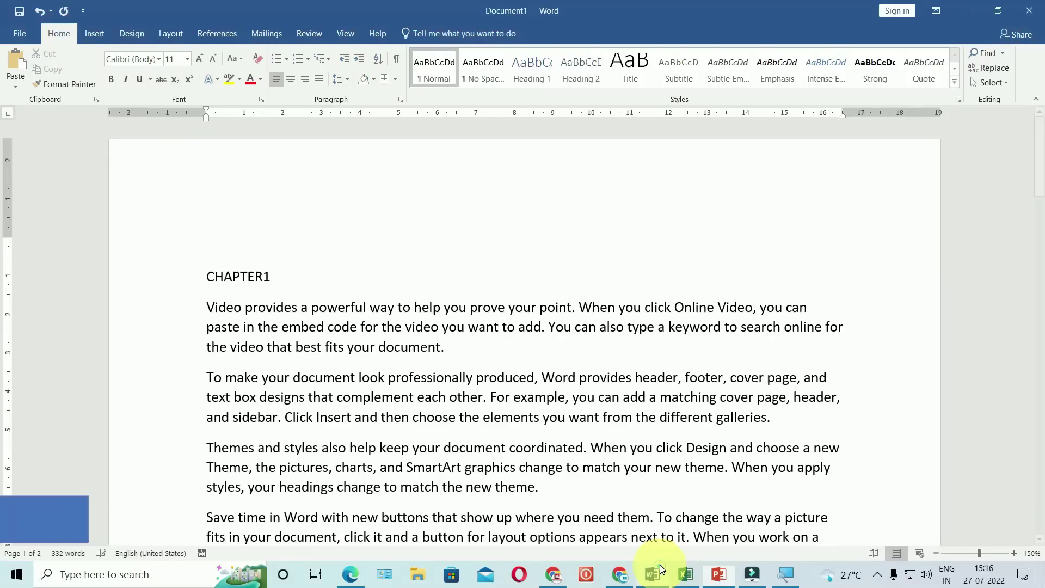
Create a blank Word document, then create and close a blank Excel workbook with Ctrl+N and Ctrl+W
{"action": "key", "text": "ctrl+n"}
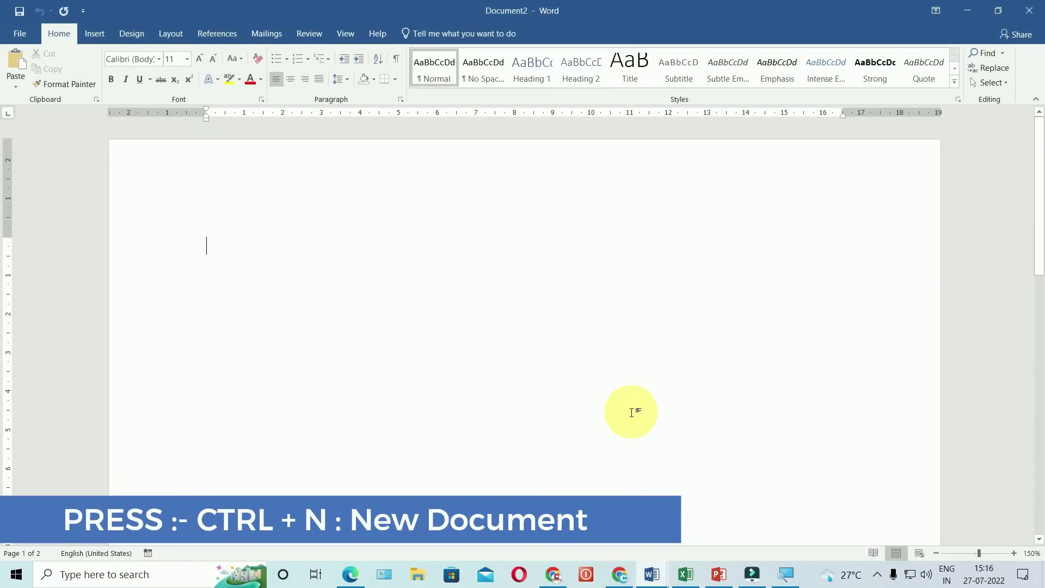
{"action": "left_click", "coordinate": [687, 575]}
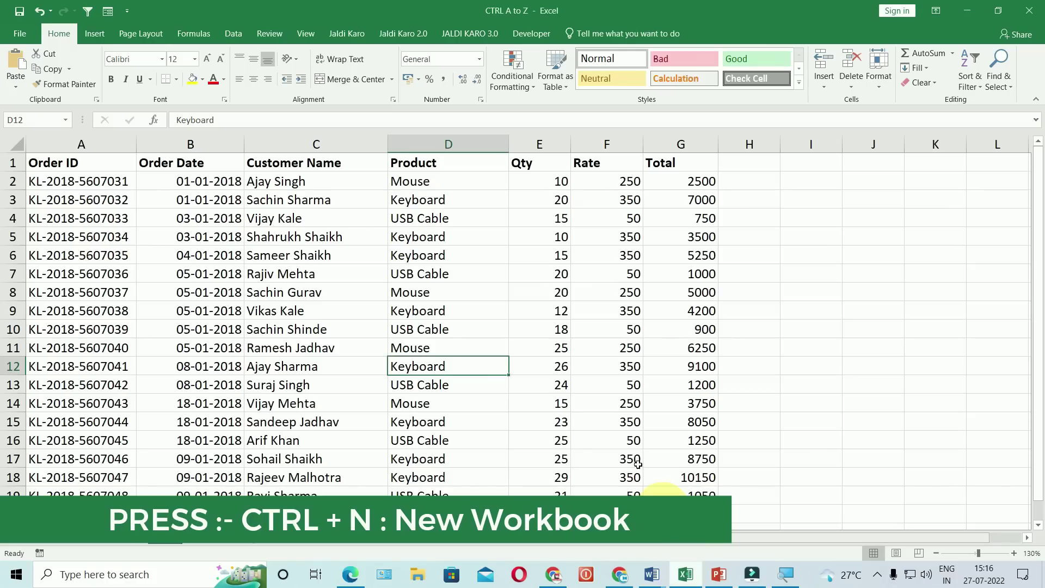
{"action": "key", "text": "ctrl+n"}
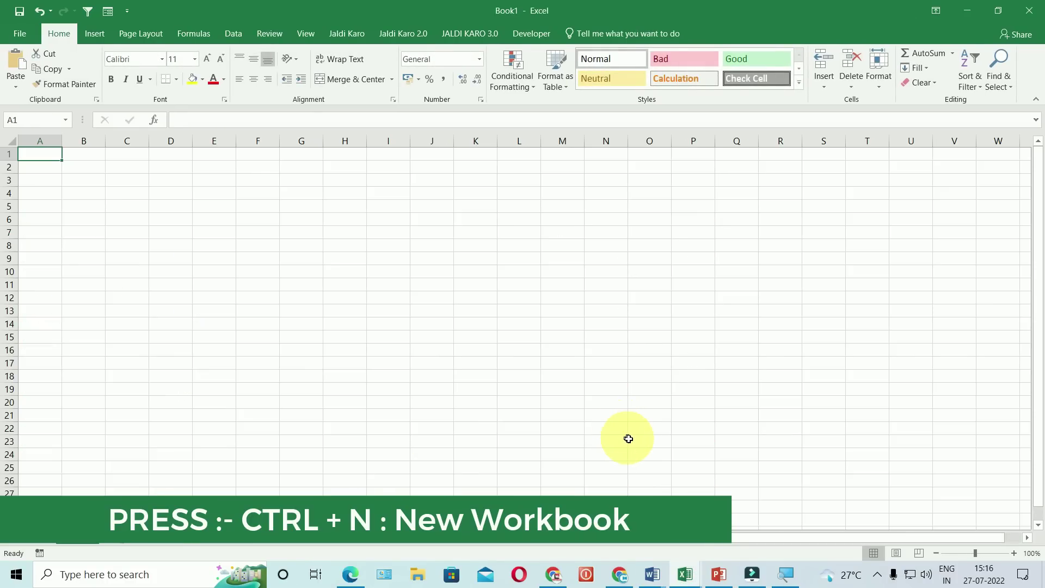
{"action": "key", "text": "ctrl+w"}
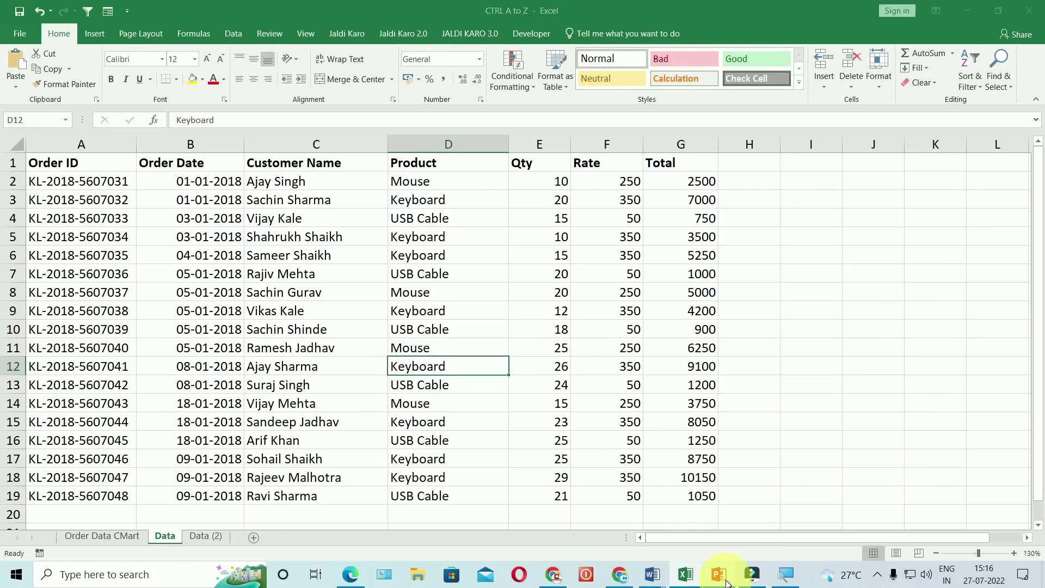
Create a blank PowerPoint presentation and close it, returning to the SHORTCUT deck
{"action": "left_click", "coordinate": [724, 579]}
{"action": "key", "text": "ctrl+n"}
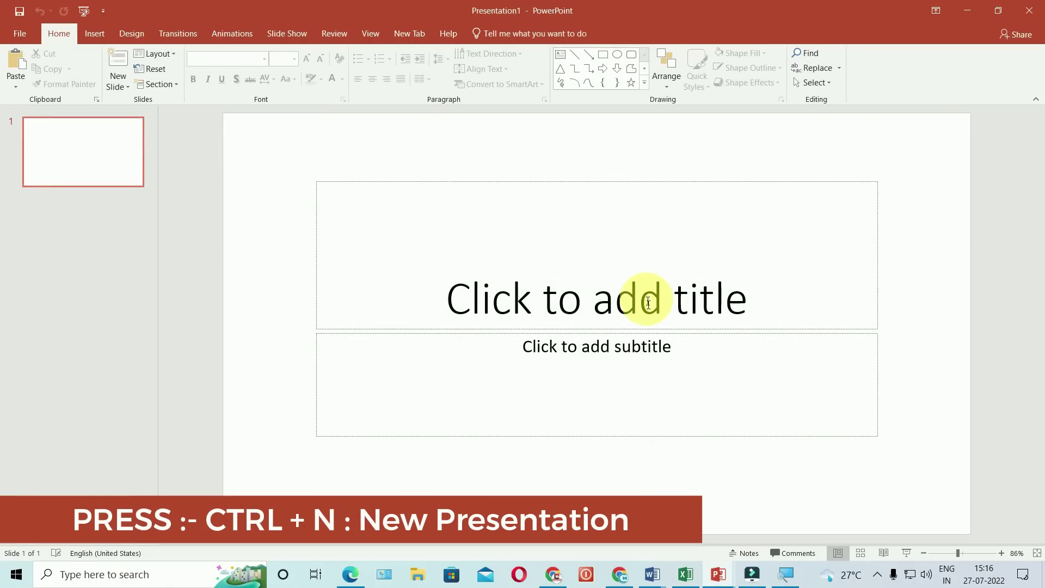
{"action": "key", "text": "ctrl+w"}
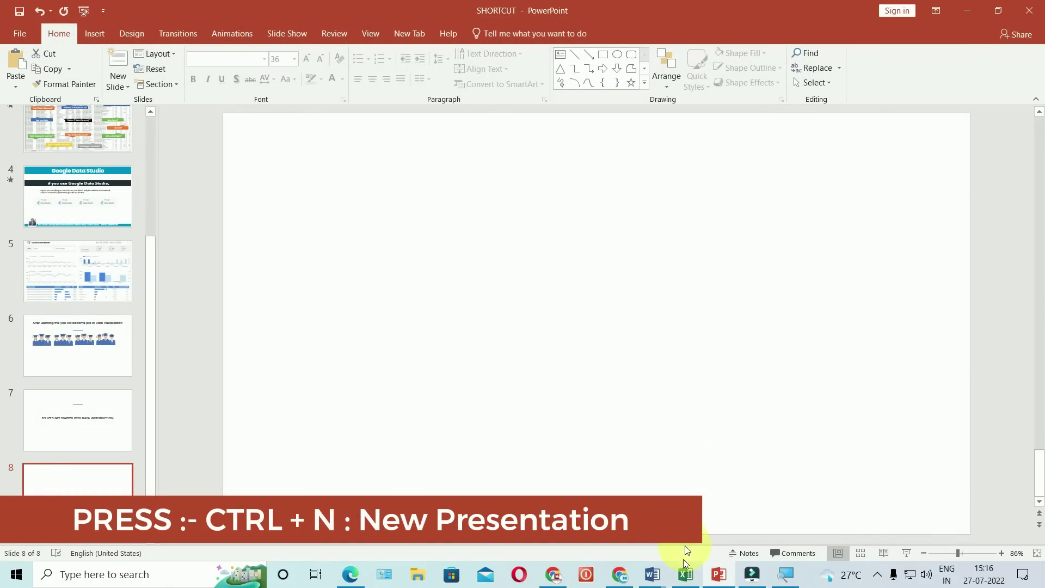
Switch from PowerPoint back to Word's Document1
{"action": "mouse_move", "coordinate": [652, 574]}
{"action": "left_click", "coordinate": [601, 523]}
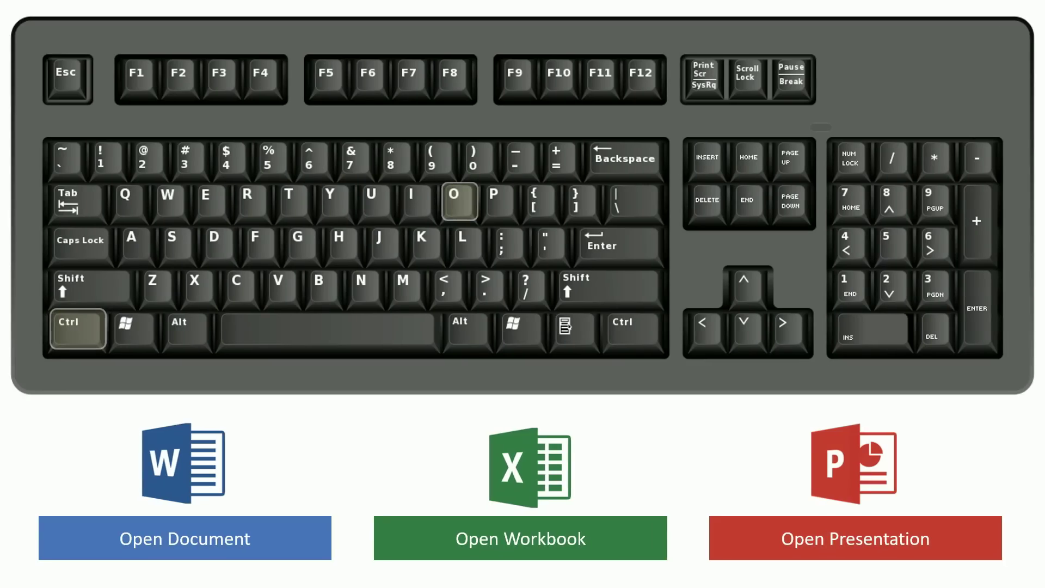
Show and dismiss the Ctrl+O open-file screen in Word, then in Excel
{"action": "key", "text": "ctrl+o"}
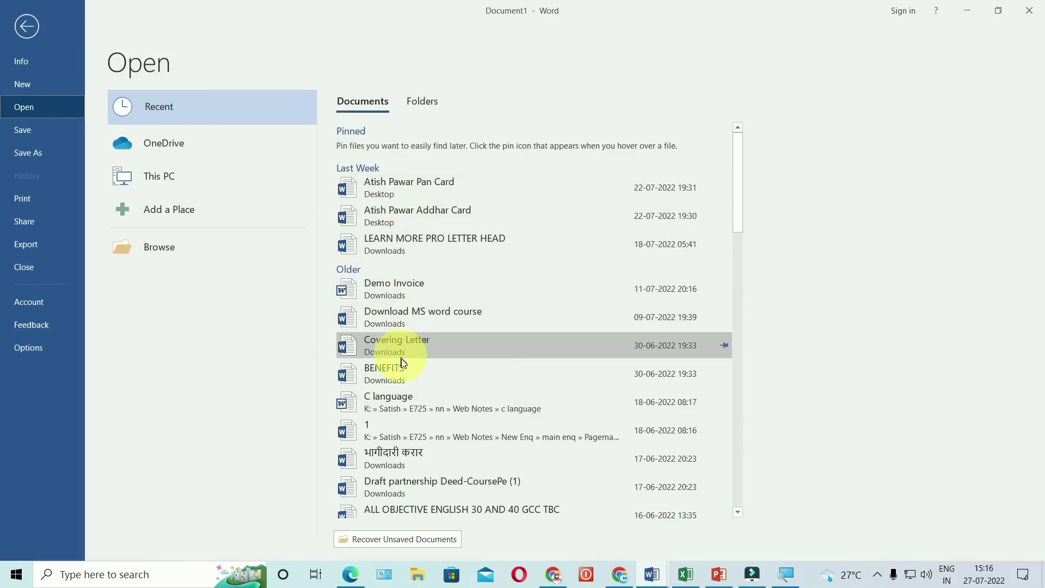
{"action": "key", "text": "Escape"}
{"action": "left_click", "coordinate": [681, 575]}
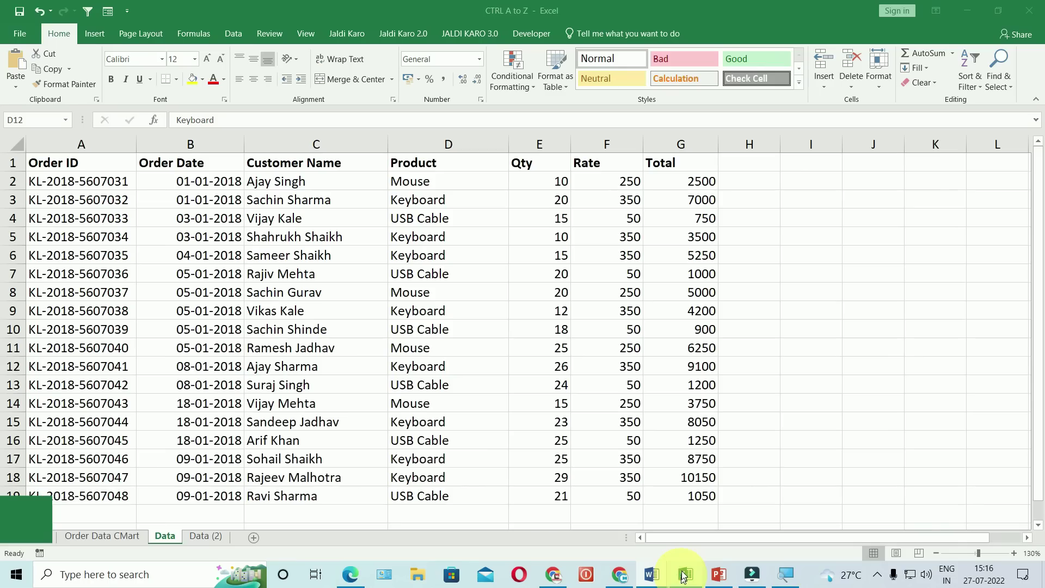
{"action": "key", "text": "ctrl+o"}
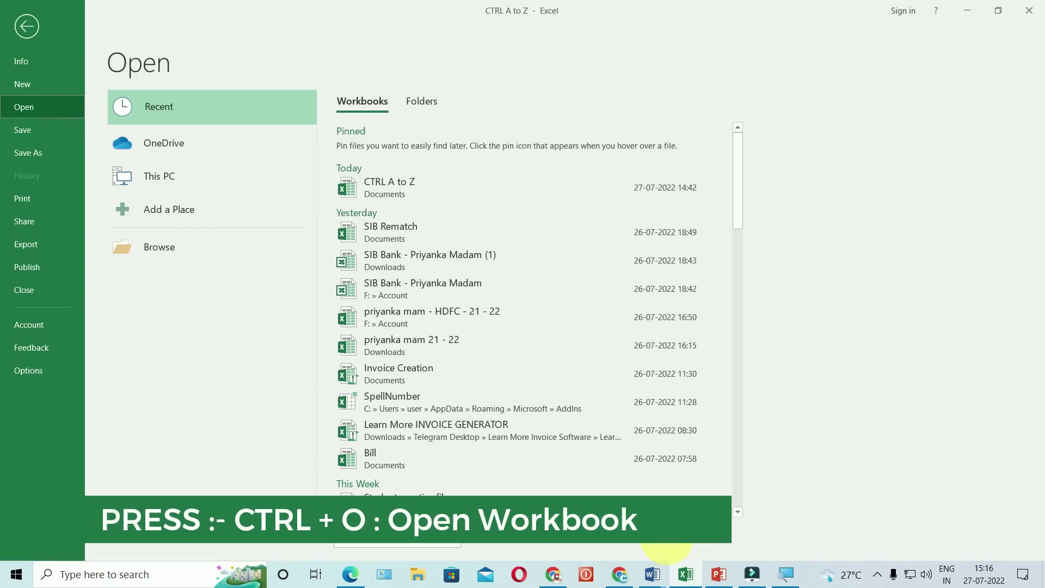
{"action": "key", "text": "Escape"}
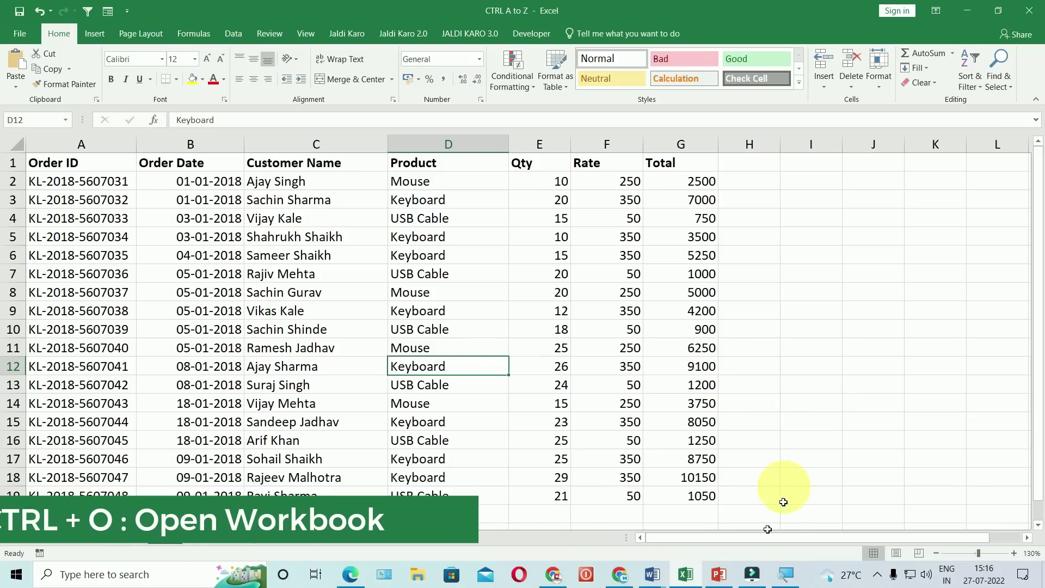
Show and dismiss the open-file screen in PowerPoint, then return to Word's Document1
{"action": "left_click", "coordinate": [718, 574]}
{"action": "key", "text": "ctrl+o"}
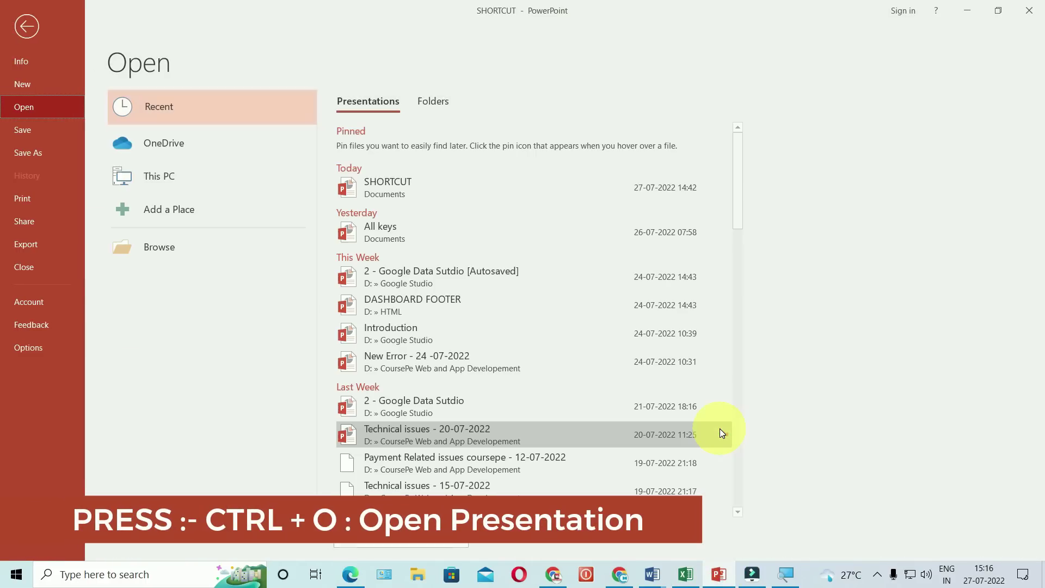
{"action": "key", "text": "Escape"}
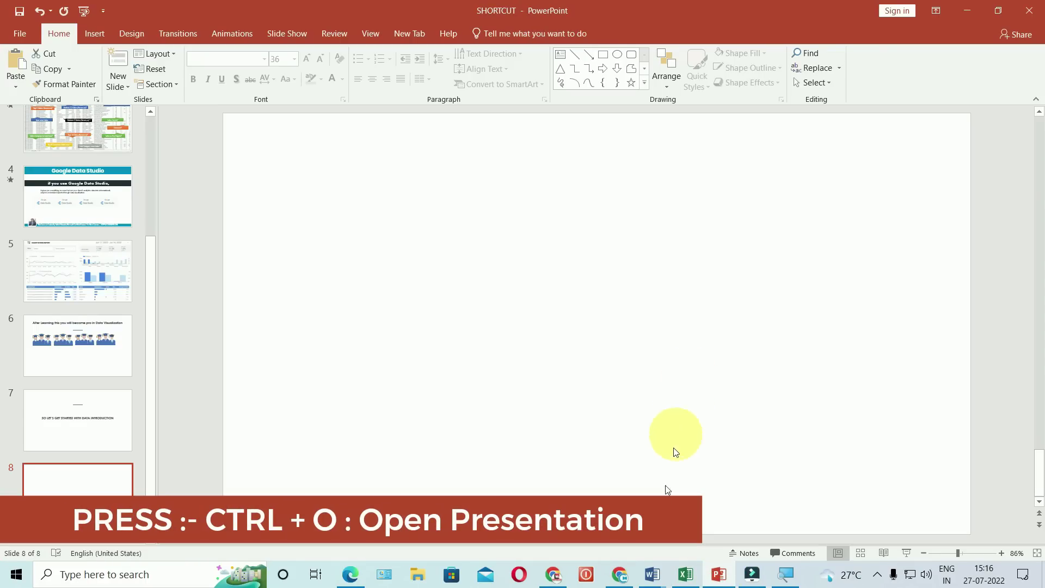
{"action": "mouse_move", "coordinate": [651, 573]}
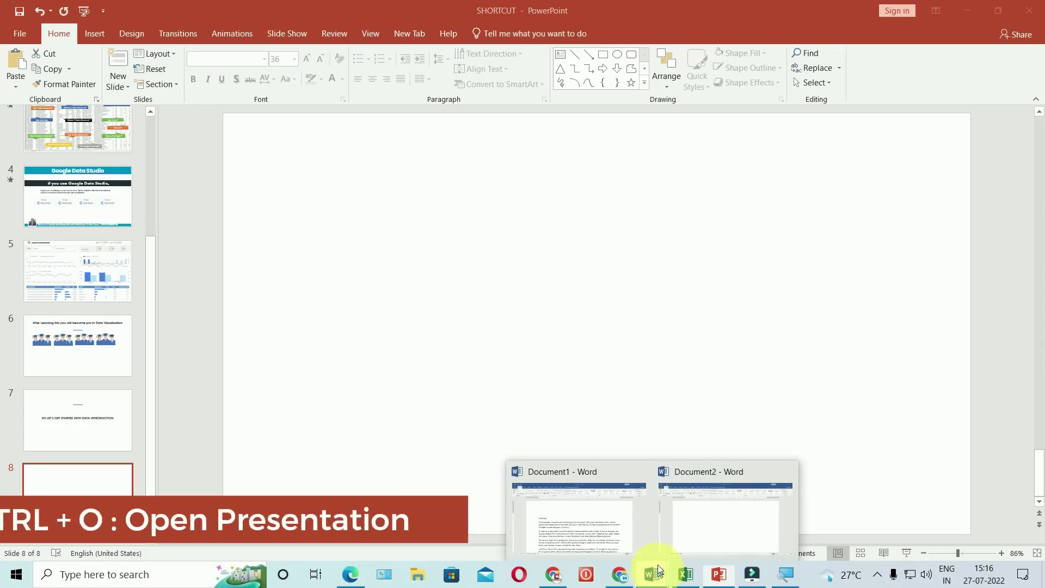
{"action": "left_click", "coordinate": [625, 525]}
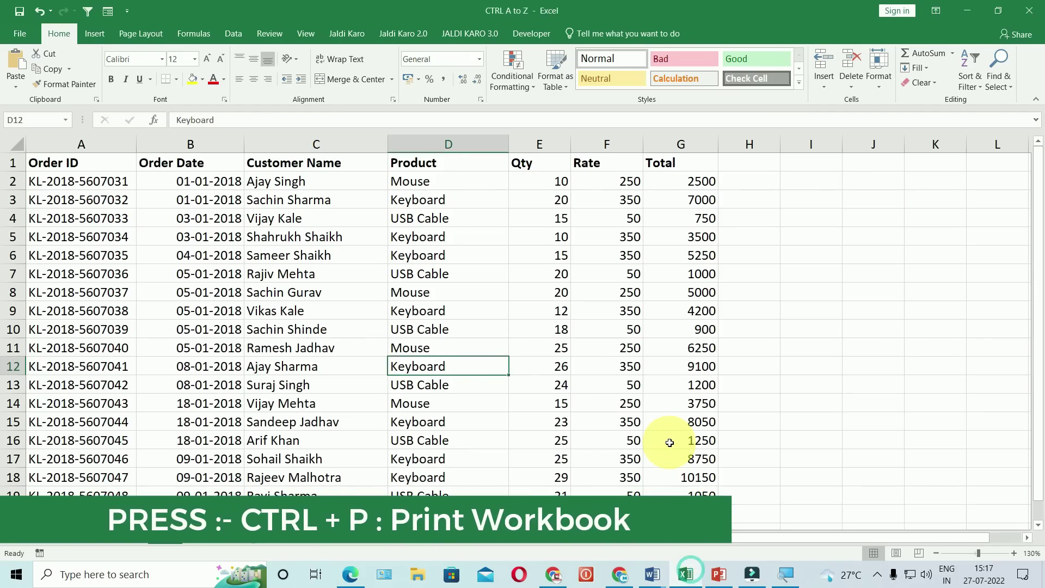
Show and close the Ctrl+P print settings for the sheet, then for the SHORTCUT presentation
{"action": "key", "text": "ctrl+p"}
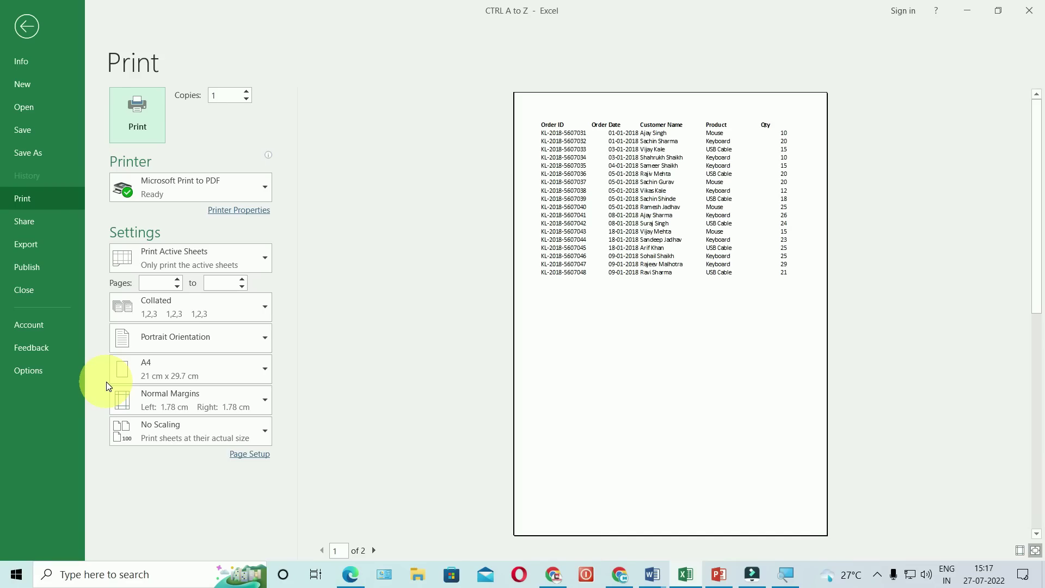
{"action": "key", "text": "Escape"}
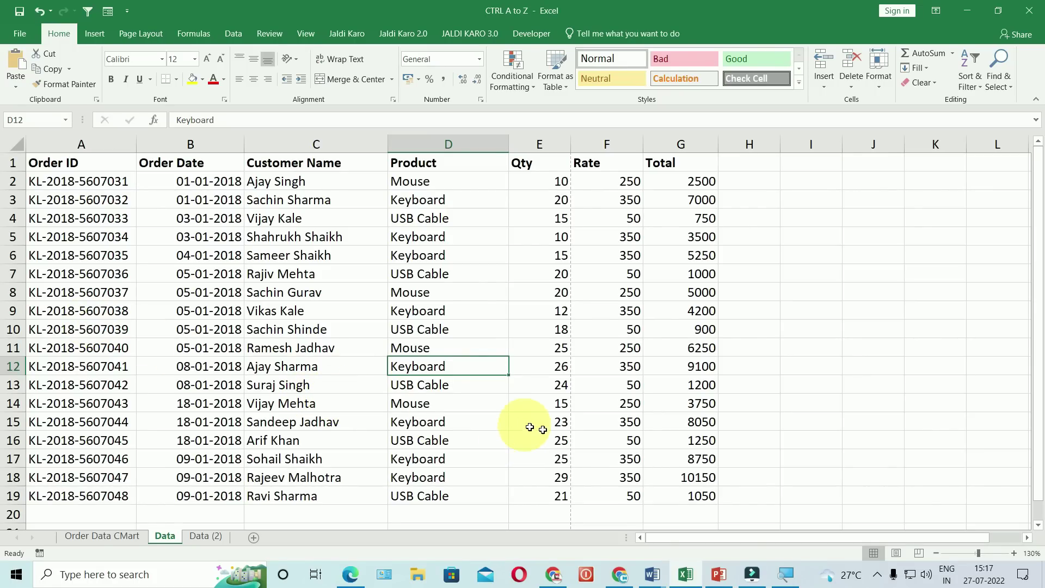
{"action": "left_click", "coordinate": [720, 574]}
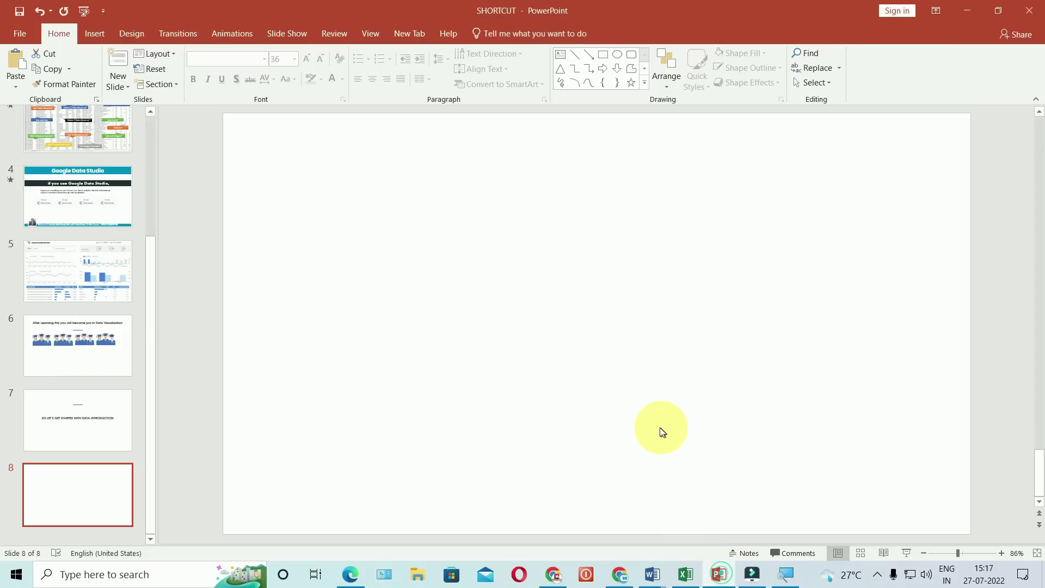
{"action": "key", "text": "ctrl+p"}
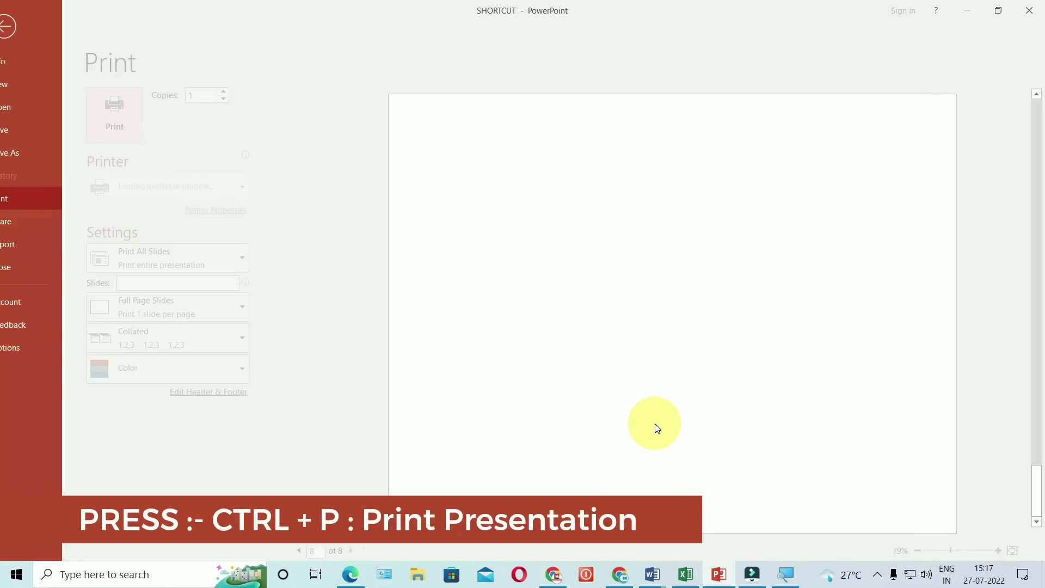
{"action": "key", "text": "Escape"}
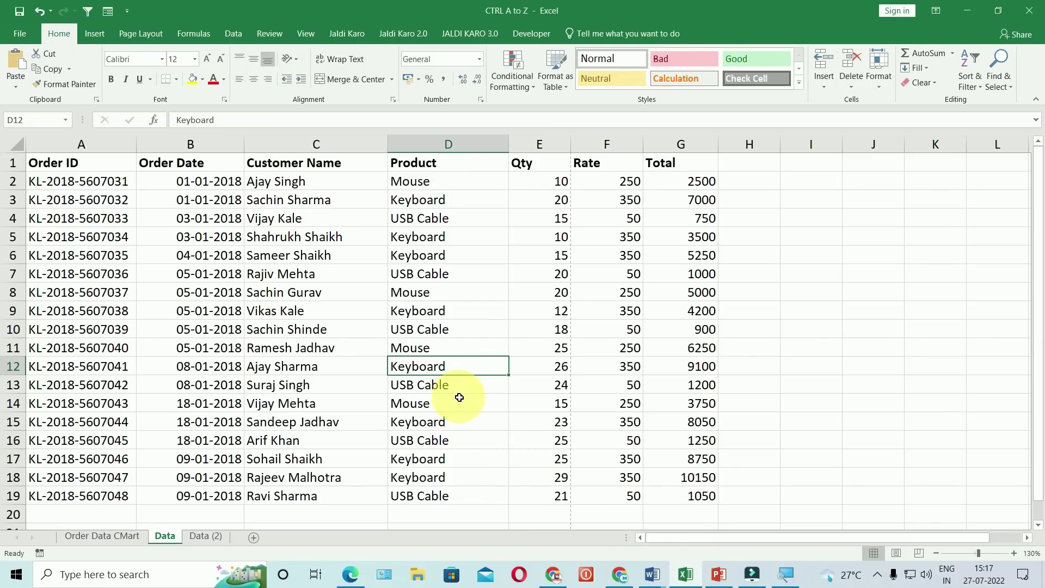
Select the whole order table A1:G19 with Ctrl+A four times, clearing it in between, then switch to PowerPoint
{"action": "key", "text": "ctrl+a"}
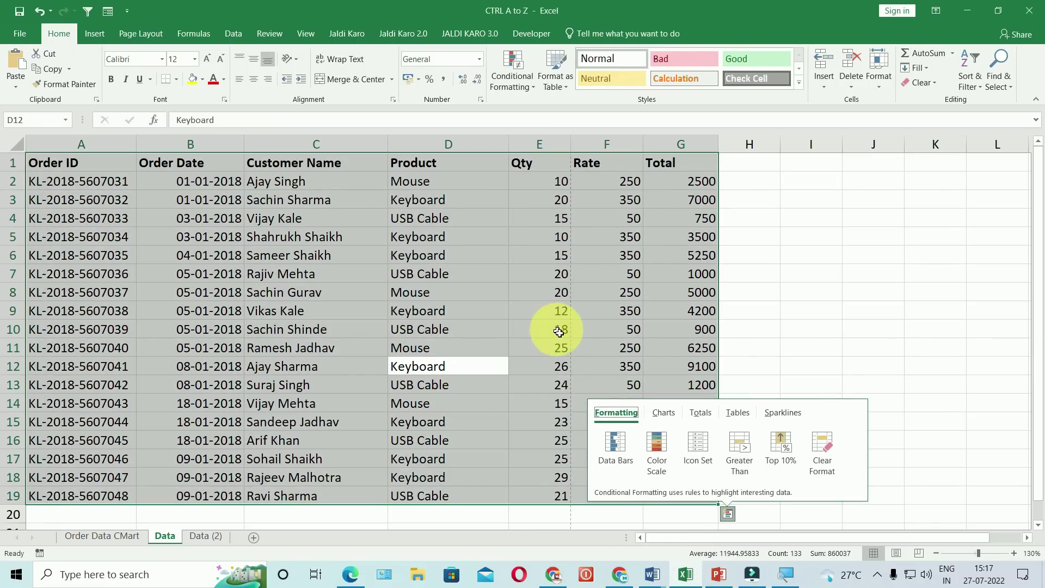
{"action": "left_click", "coordinate": [810, 299]}
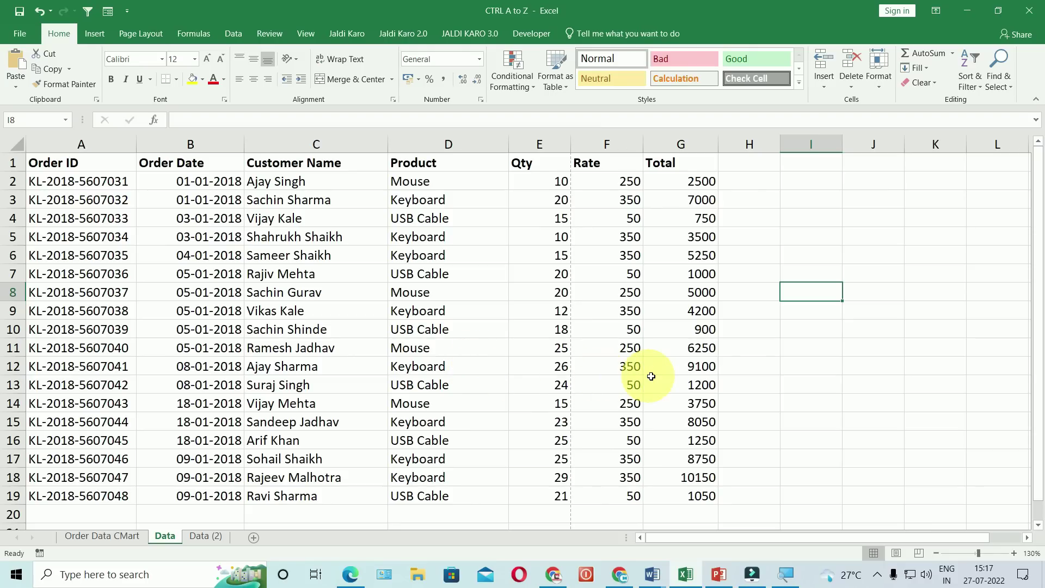
{"action": "left_click", "coordinate": [443, 340]}
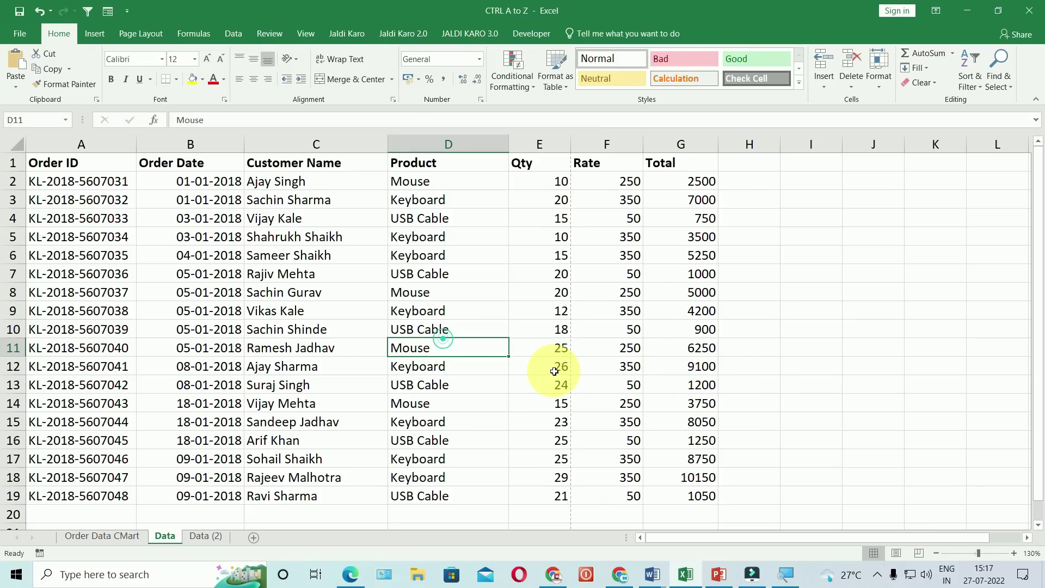
{"action": "key", "text": "ctrl+a"}
{"action": "left_click", "coordinate": [799, 322]}
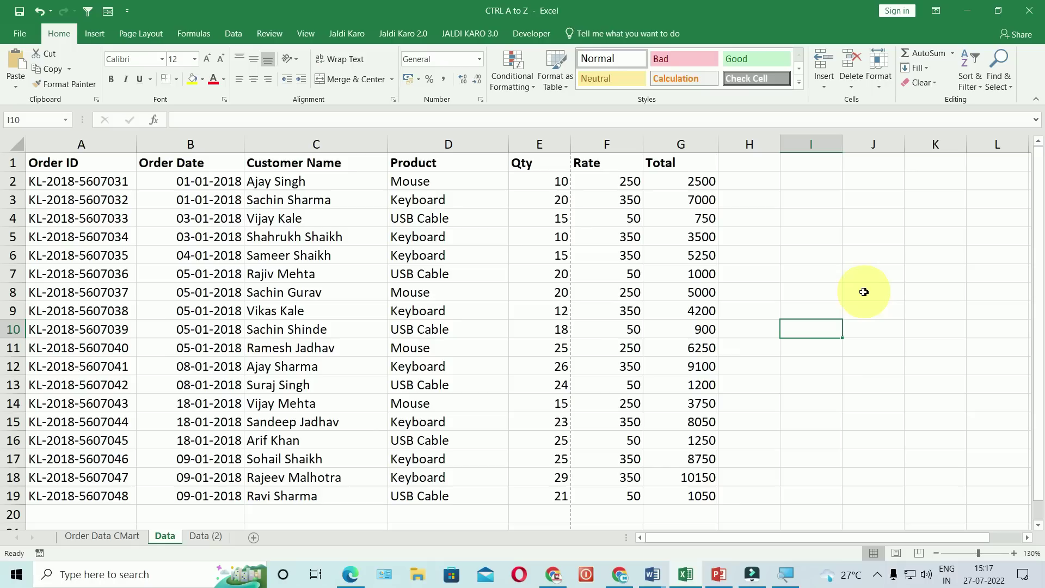
{"action": "left_click", "coordinate": [291, 329]}
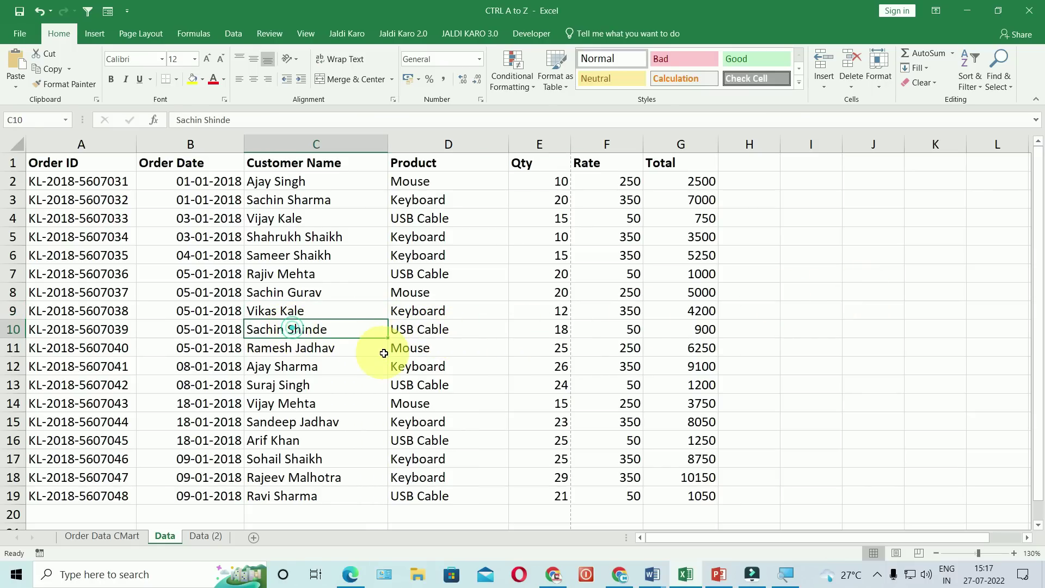
{"action": "key", "text": "ctrl+a"}
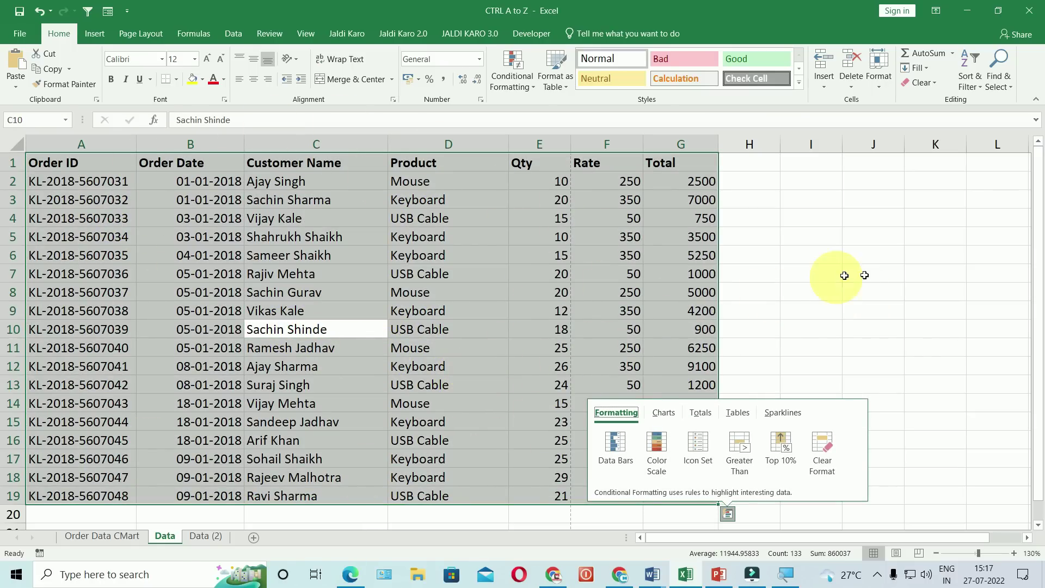
{"action": "left_click", "coordinate": [961, 255]}
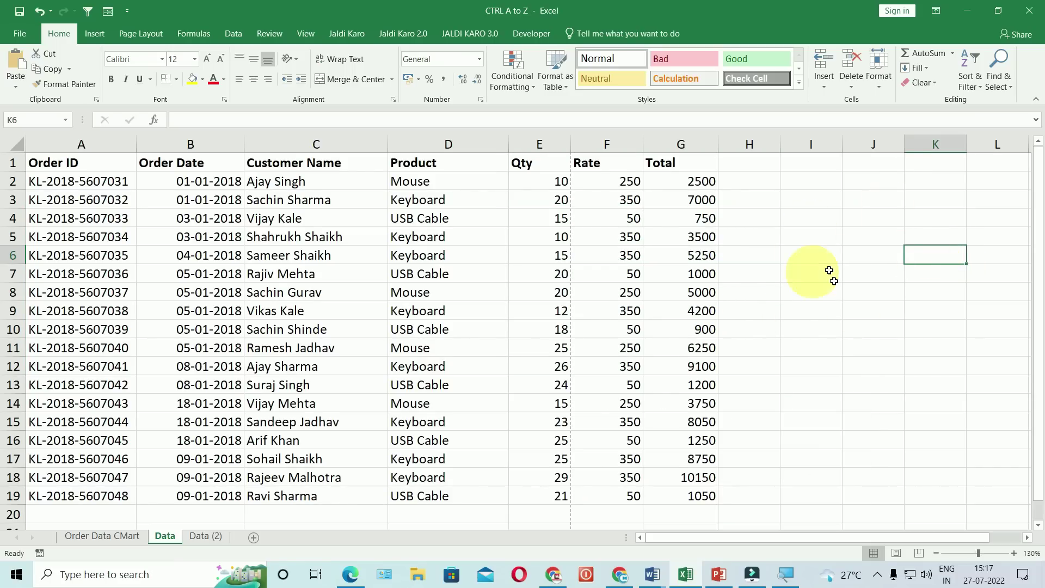
{"action": "left_click", "coordinate": [283, 309]}
{"action": "key", "text": "ctrl+a"}
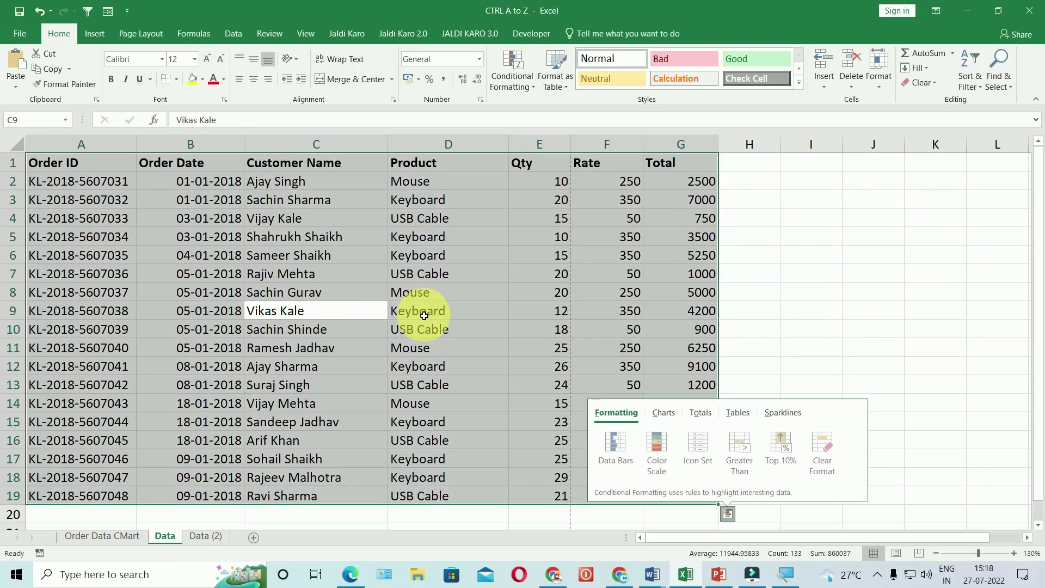
{"action": "left_click", "coordinate": [718, 577]}
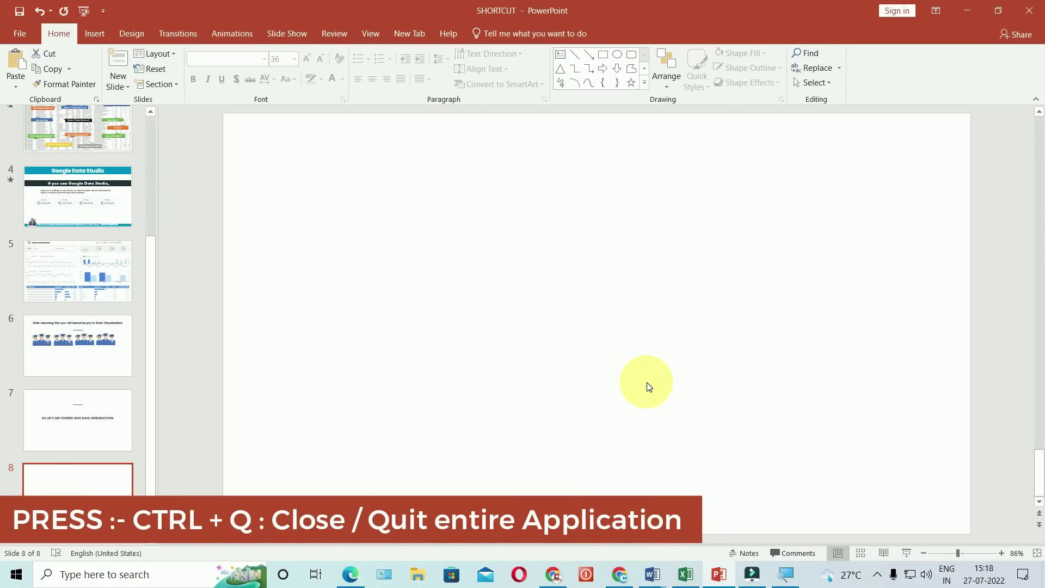
{"action": "key", "text": "ctrl+q"}
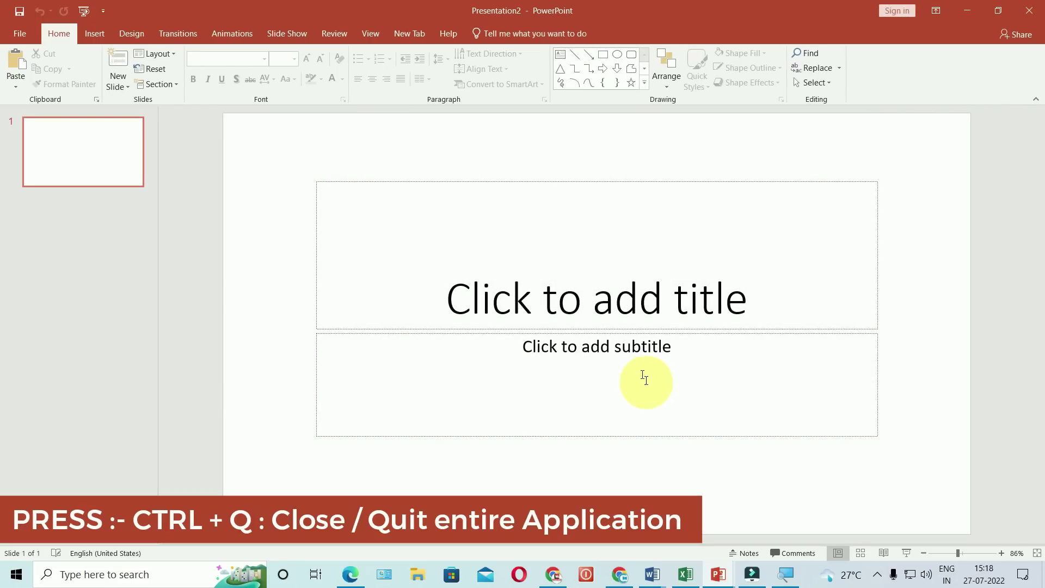
{"action": "left_click", "coordinate": [634, 326]}
{"action": "type", "text": "sdfds"}
{"action": "left_click", "coordinate": [616, 459]}
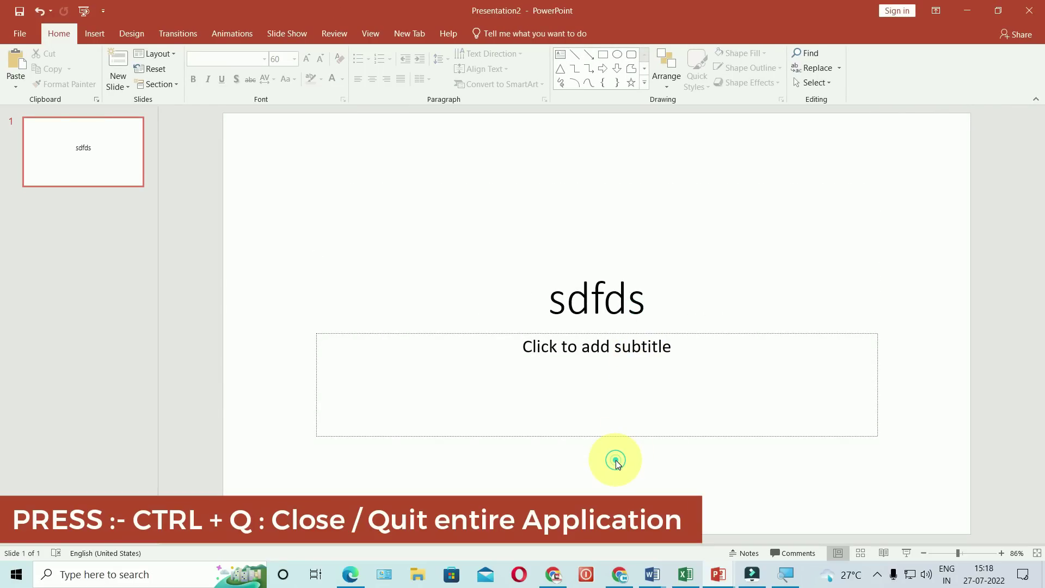
{"action": "key", "text": "ctrl+q"}
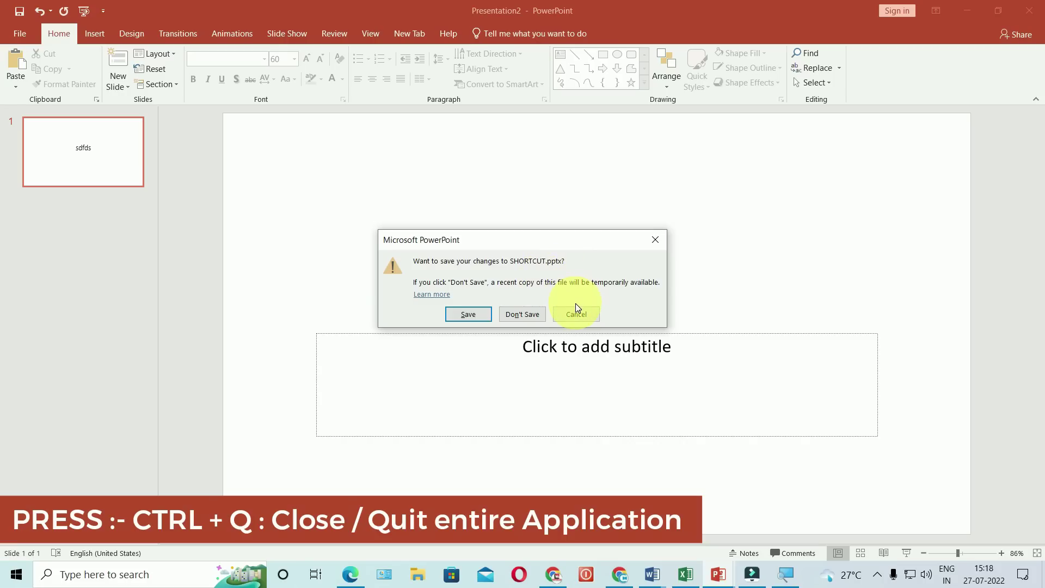
{"action": "left_click", "coordinate": [578, 318]}
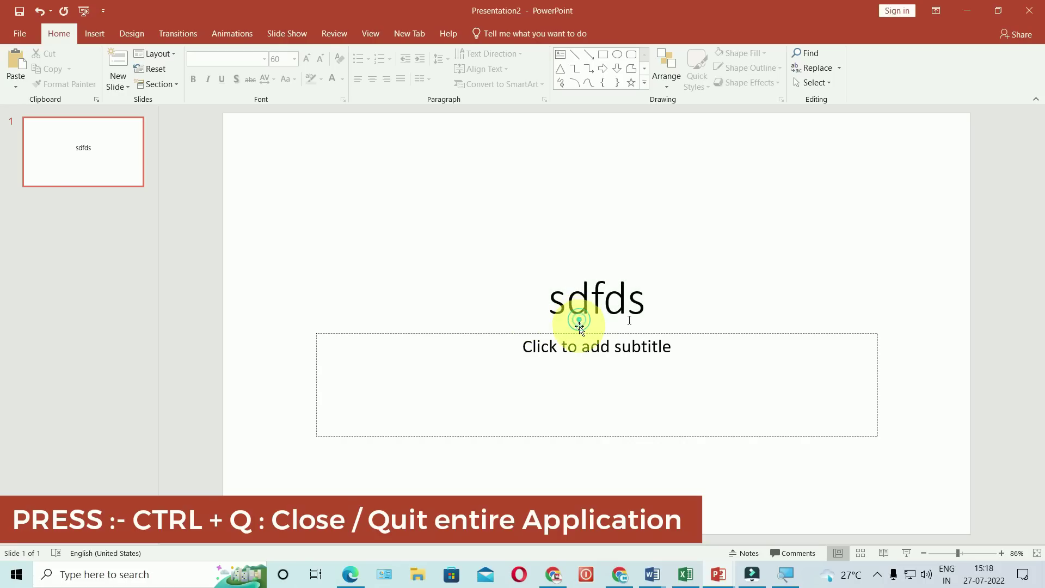
{"action": "left_click", "coordinate": [1033, 14]}
{"action": "left_click", "coordinate": [531, 299]}
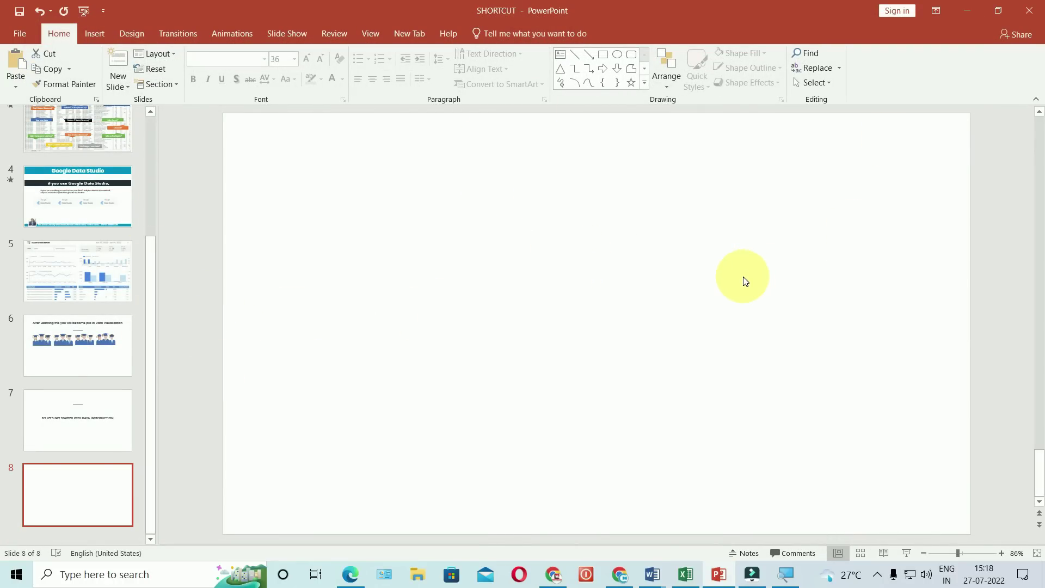
Select Word's CHAPTER1 heading and cycle right, left and centre alignment, leaving it centred
{"action": "left_click", "coordinate": [585, 532]}
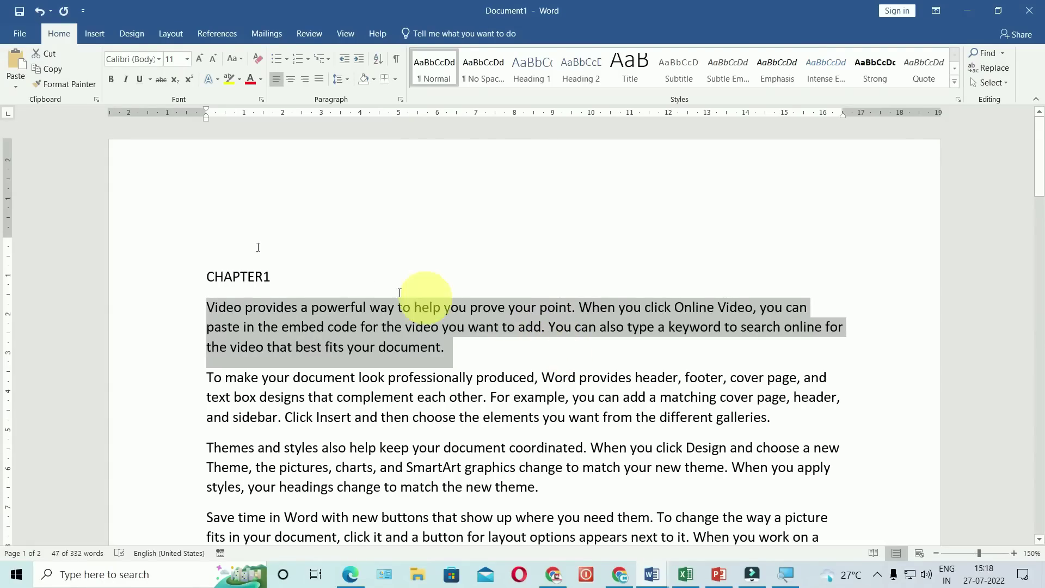
{"action": "left_click_drag", "start_coordinate": [210, 276], "coordinate": [275, 276]}
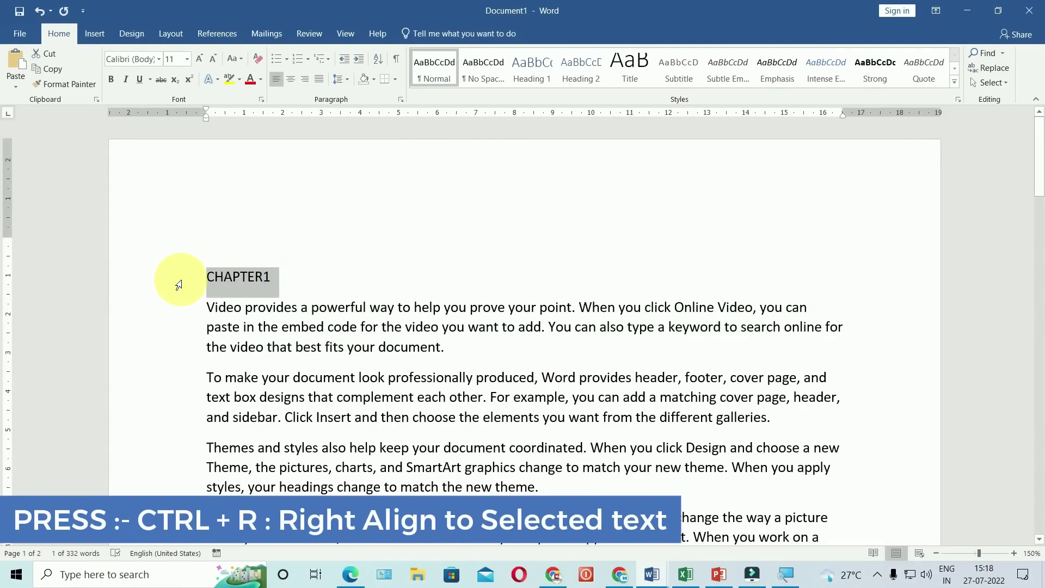
{"action": "key", "text": "ctrl+r"}
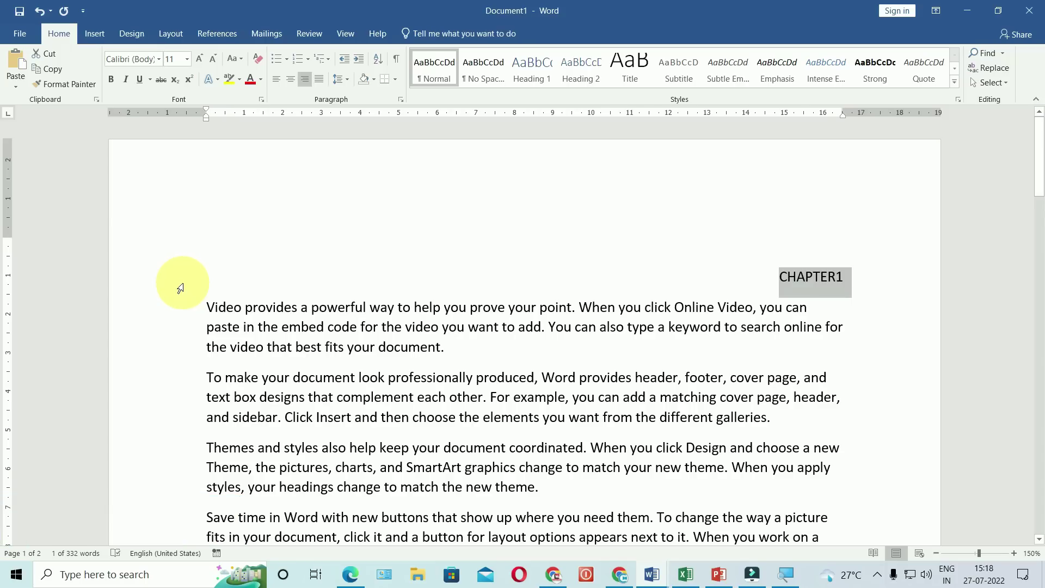
{"action": "key", "text": "ctrl+l"}
{"action": "key", "text": "ctrl+e"}
{"action": "key", "text": "ctrl+r"}
{"action": "key", "text": "ctrl+e"}
{"action": "key", "text": "ctrl+l"}
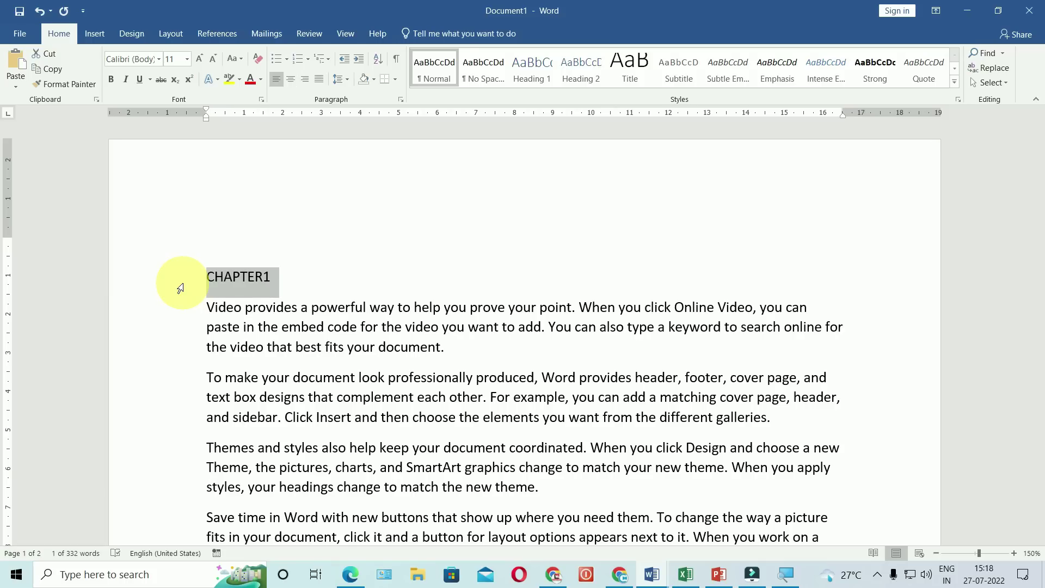
{"action": "key", "text": "ctrl+r"}
{"action": "key", "text": "ctrl+l"}
{"action": "key", "text": "ctrl+e"}
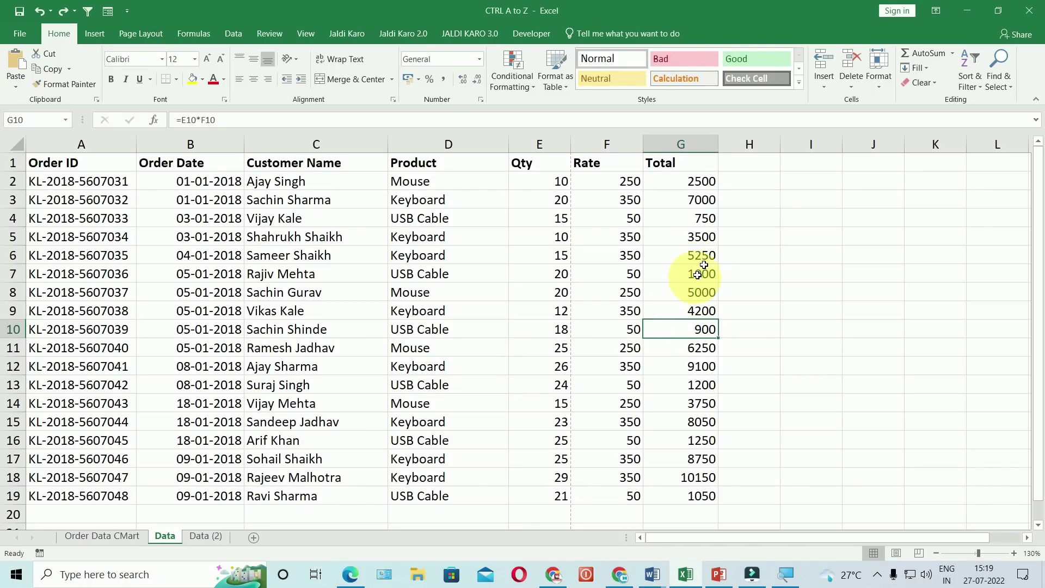
Delete totals G3:G19 and refill G2:G19 from the G2 formula with Ctrl+D
{"action": "left_click", "coordinate": [699, 181]}
{"action": "left_click", "coordinate": [697, 199]}
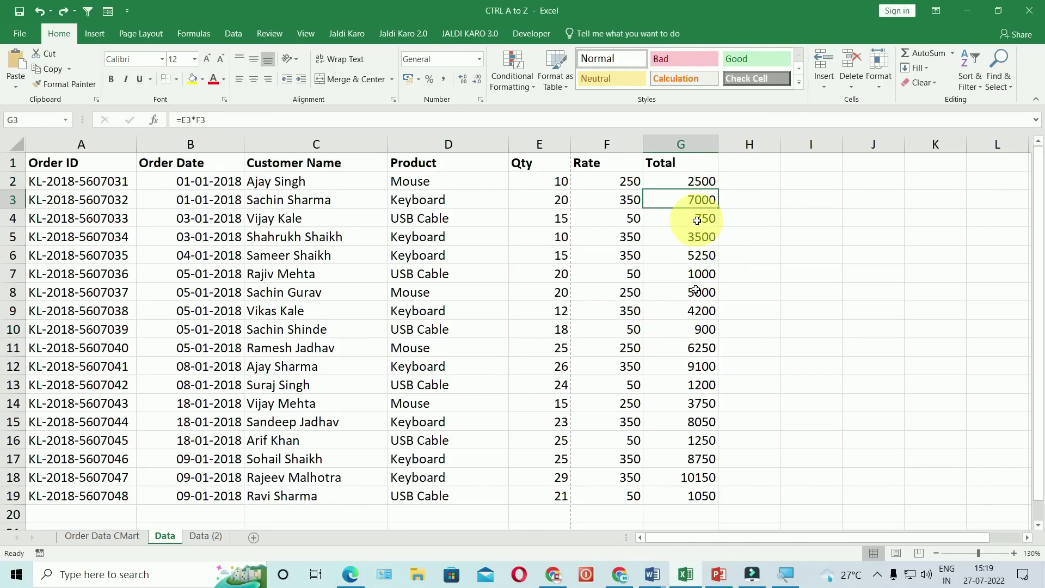
{"action": "left_click_drag", "start_coordinate": [697, 220], "coordinate": [672, 492]}
{"action": "key", "text": "Delete"}
{"action": "left_click_drag", "start_coordinate": [693, 176], "coordinate": [671, 495]}
{"action": "key", "text": "ctrl+d"}
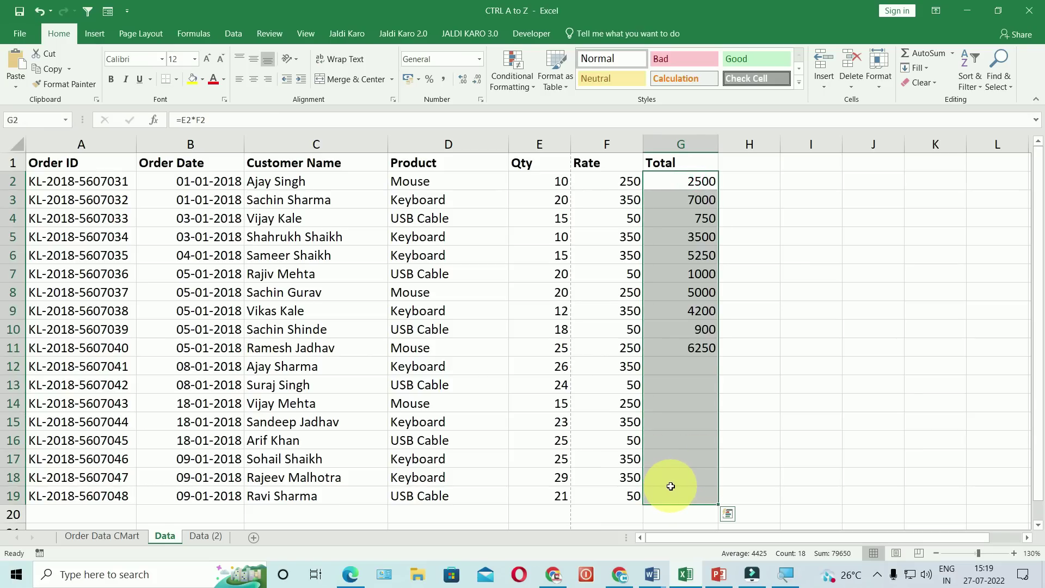
Enter 45 in I6, fill it across row 6 to column R with Ctrl+R, then clear it
{"action": "left_click", "coordinate": [804, 253]}
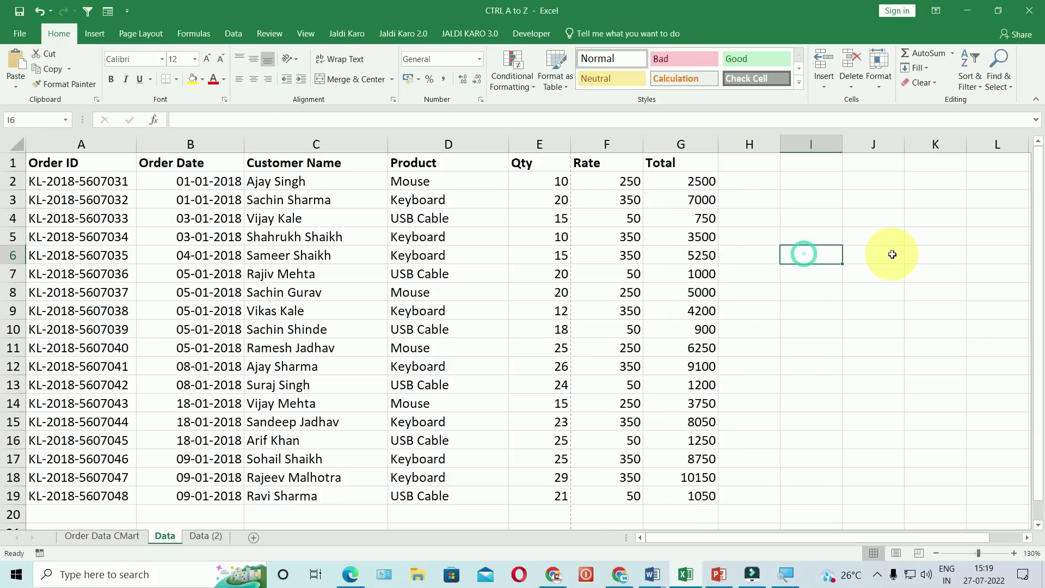
{"action": "type", "text": "45"}
{"action": "key", "text": "Tab"}
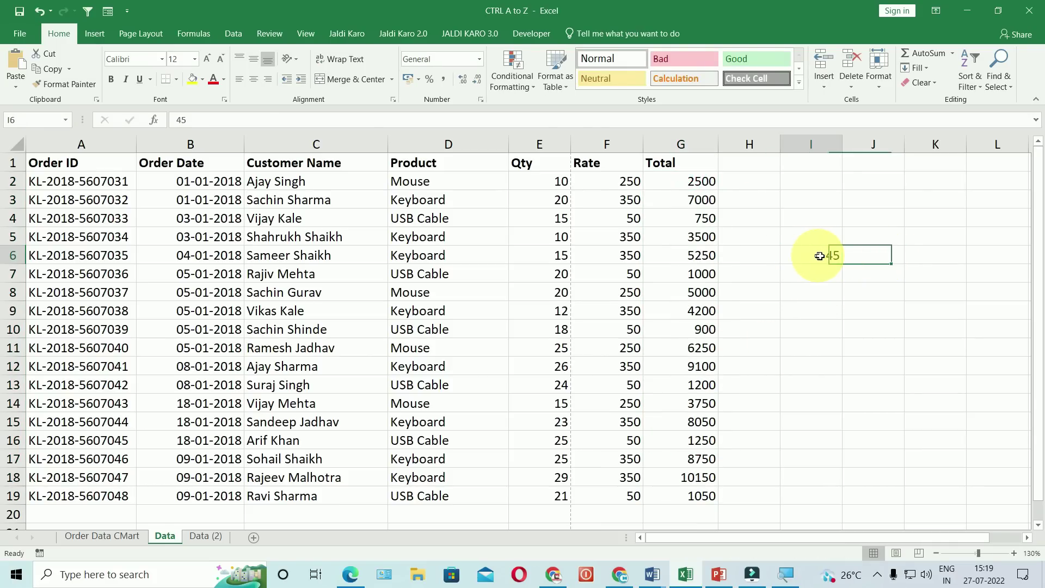
{"action": "left_click_drag", "start_coordinate": [817, 254], "coordinate": [870, 260]}
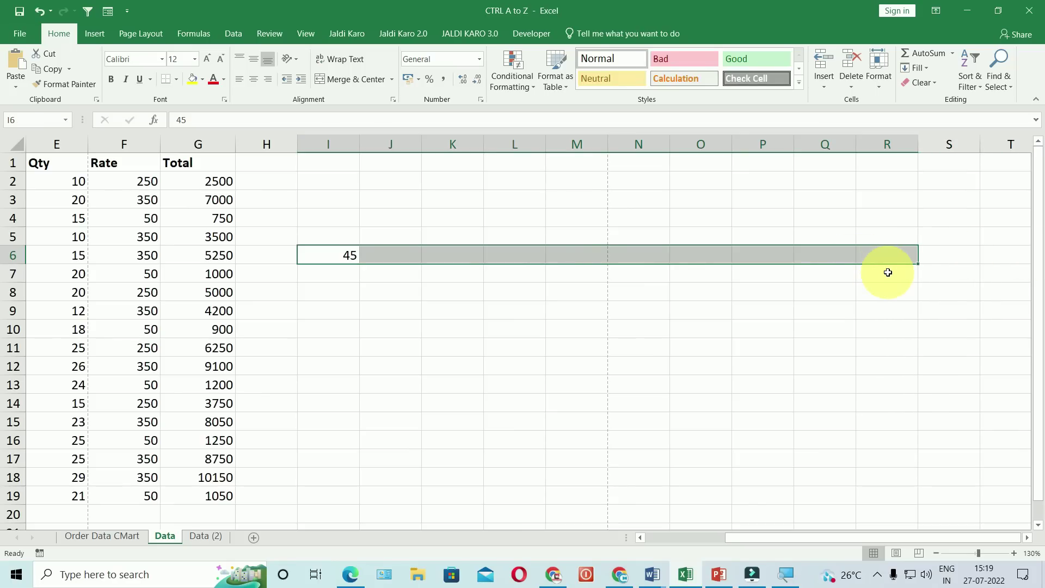
{"action": "key", "text": "ctrl+r"}
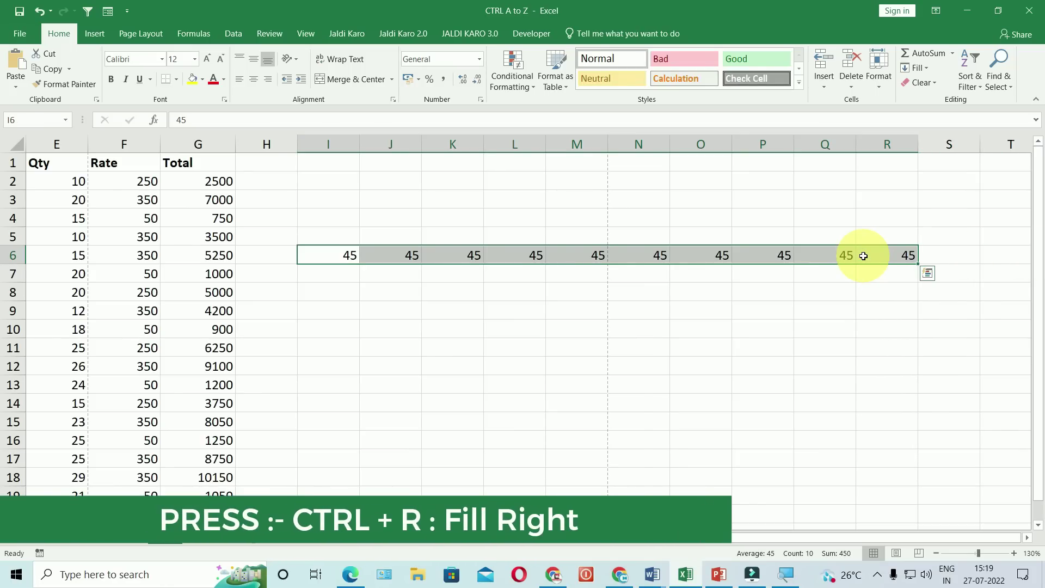
{"action": "key", "text": "Delete"}
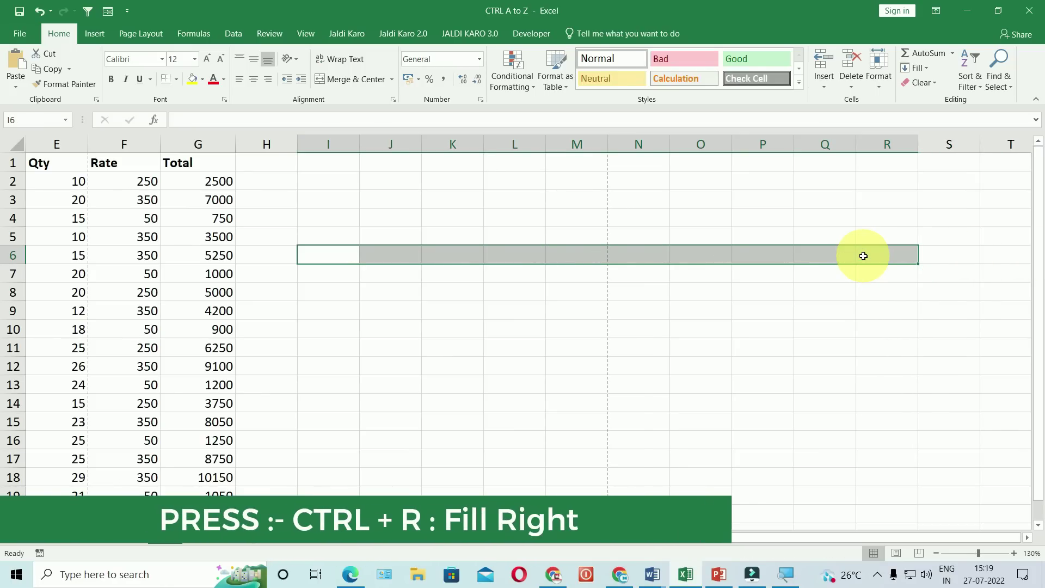
{"action": "key", "text": "Left"}
{"action": "key", "text": "Home"}
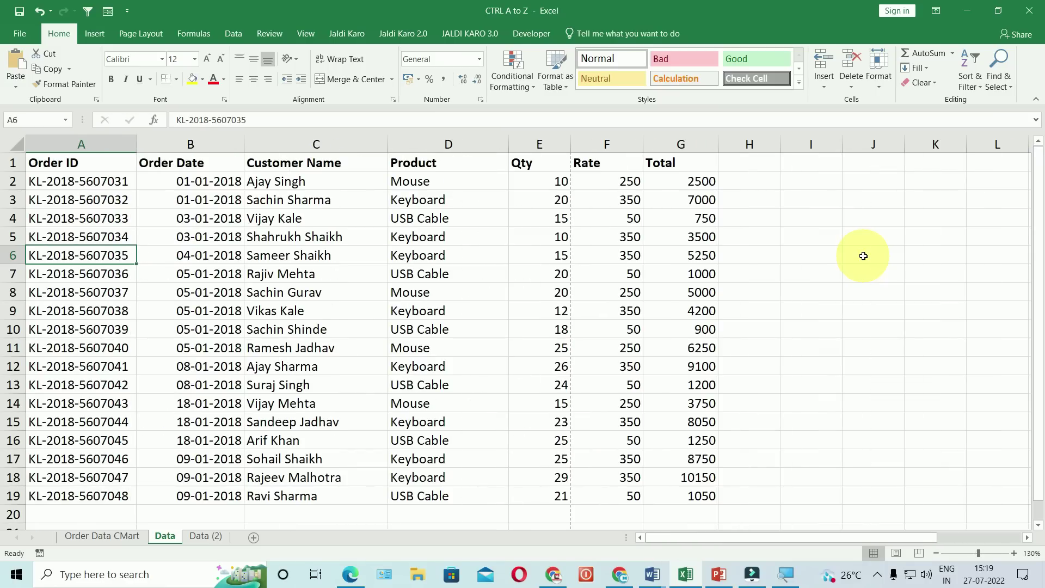
Right-align the 'if you use Google Data Studio,' heading on slide 4 with Ctrl+R
{"action": "left_click", "coordinate": [718, 574]}
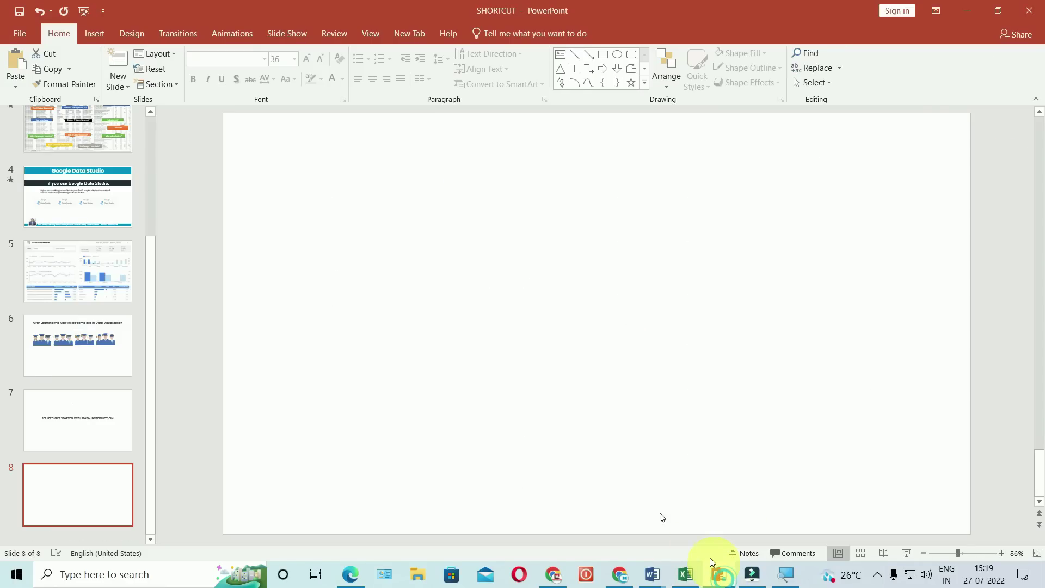
{"action": "left_click", "coordinate": [36, 185]}
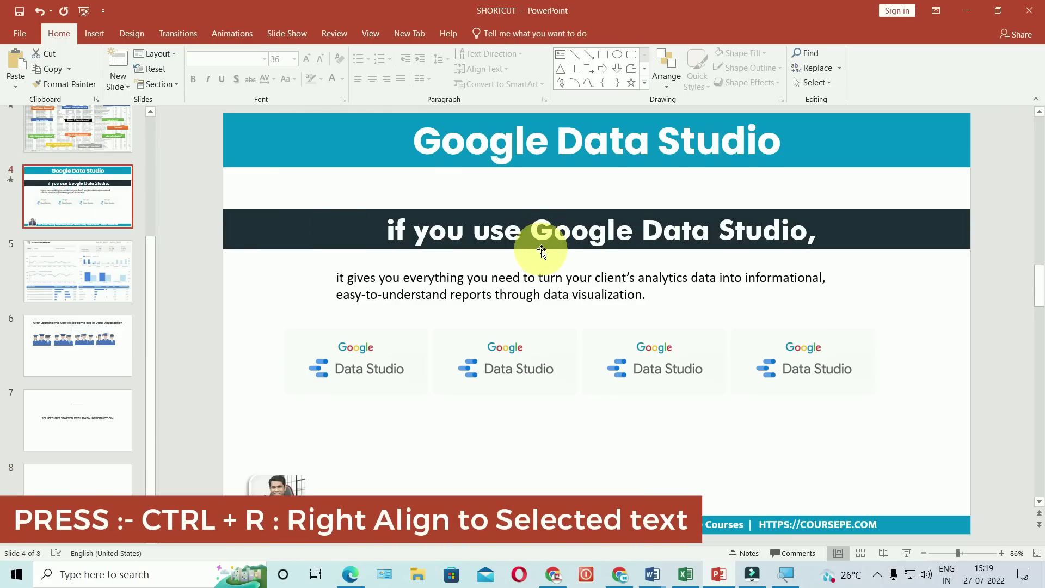
{"action": "left_click", "coordinate": [543, 247]}
{"action": "key", "text": "ctrl+r"}
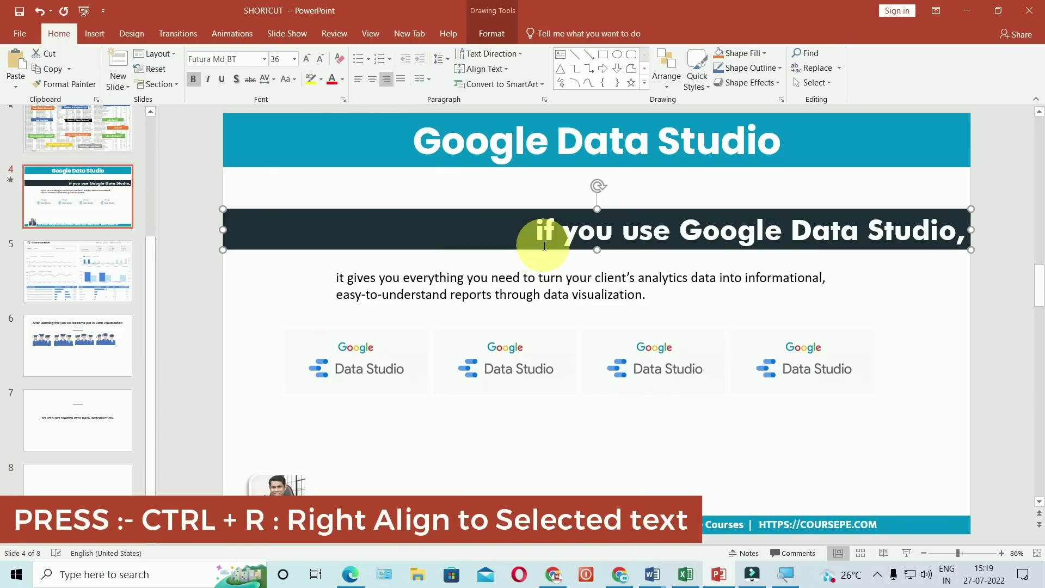
{"action": "left_click", "coordinate": [652, 575]}
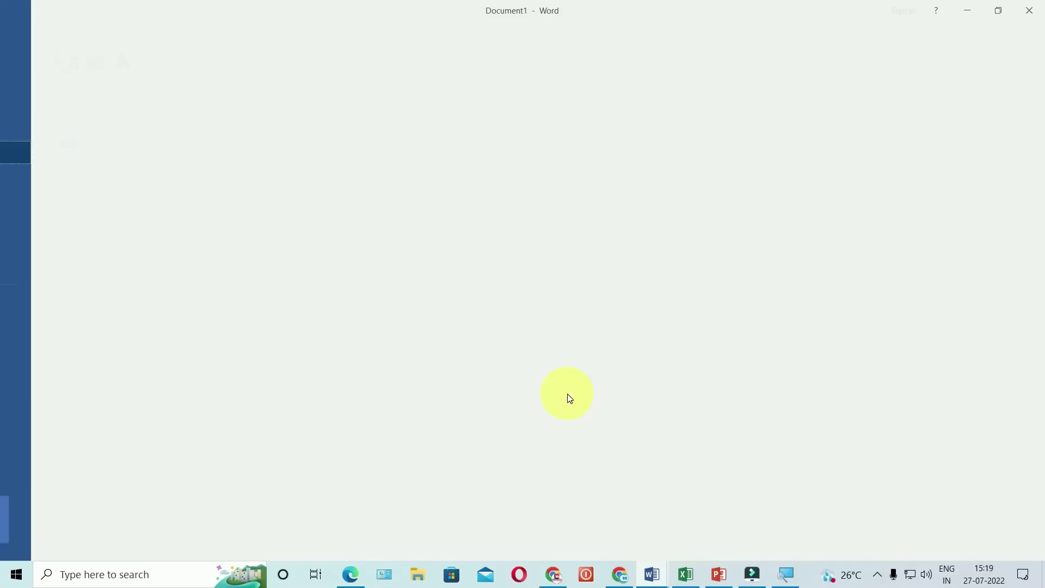
Bring up and dismiss save options for the document and blank Book2, then return to SHORTCUT
{"action": "key", "text": "ctrl+s"}
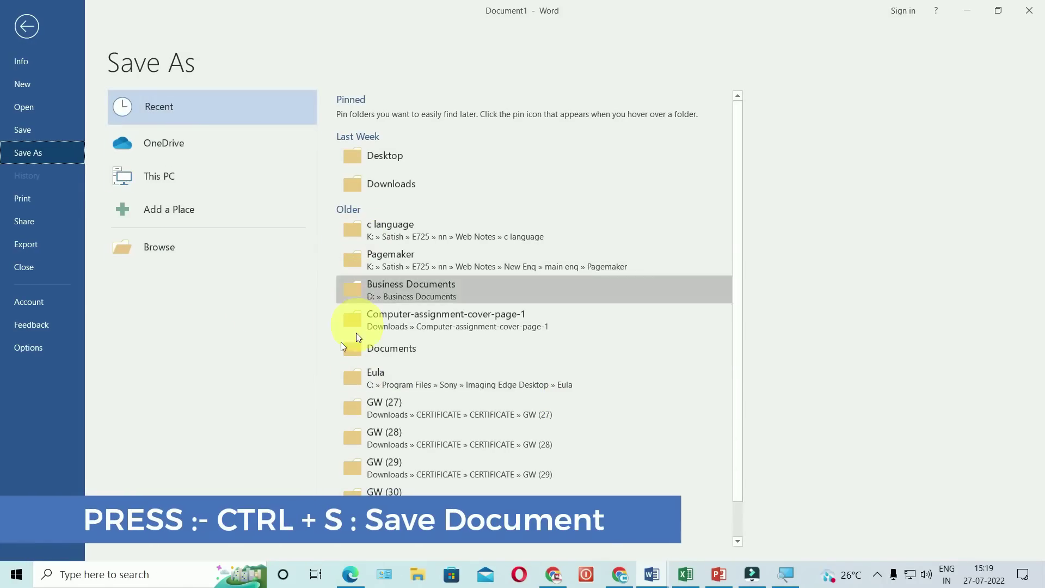
{"action": "left_click", "coordinate": [156, 250]}
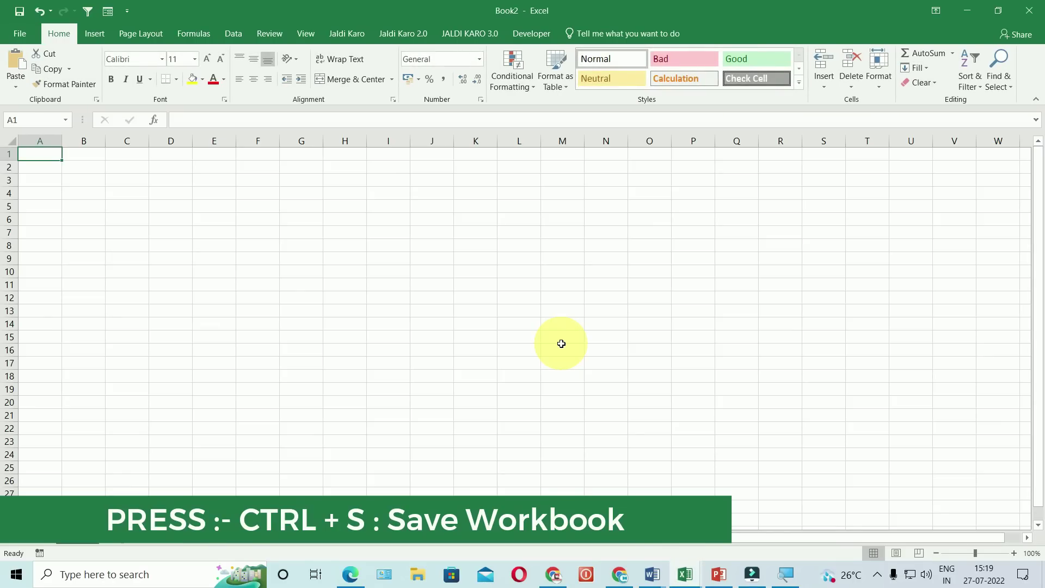
{"action": "key", "text": "ctrl+s"}
{"action": "key", "text": "Escape"}
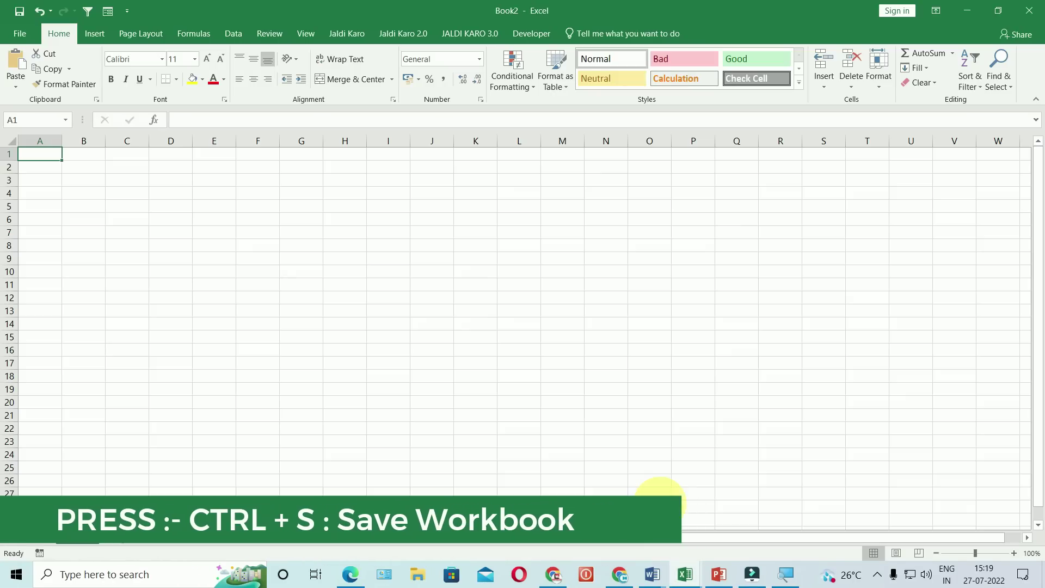
{"action": "left_click", "coordinate": [717, 574]}
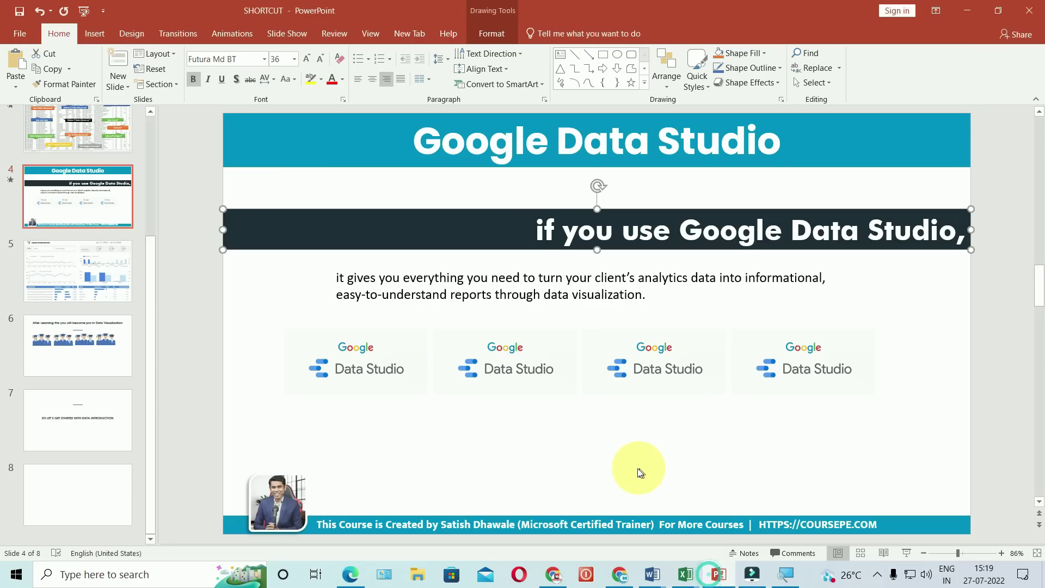
Create blank Presentation3, open and cancel its save options, then return to SHORTCUT and Word's Document1
{"action": "key", "text": "ctrl+n"}
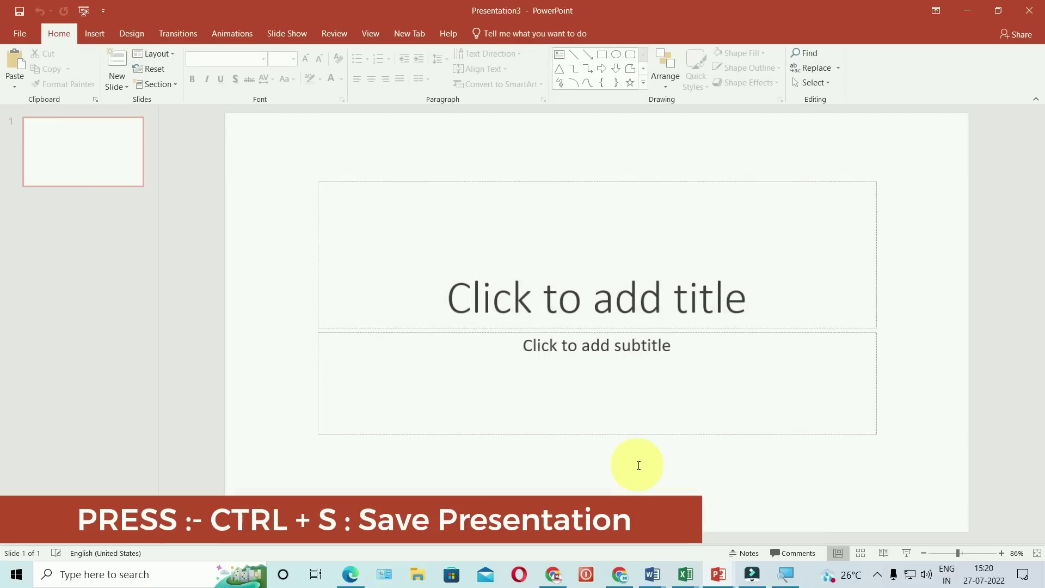
{"action": "key", "text": "ctrl+s"}
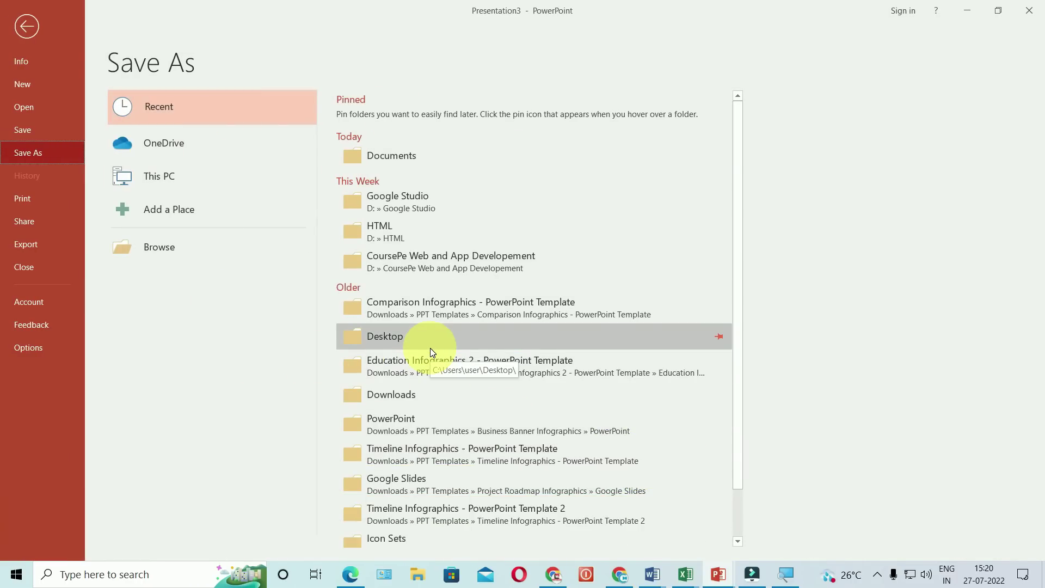
{"action": "key", "text": "Escape"}
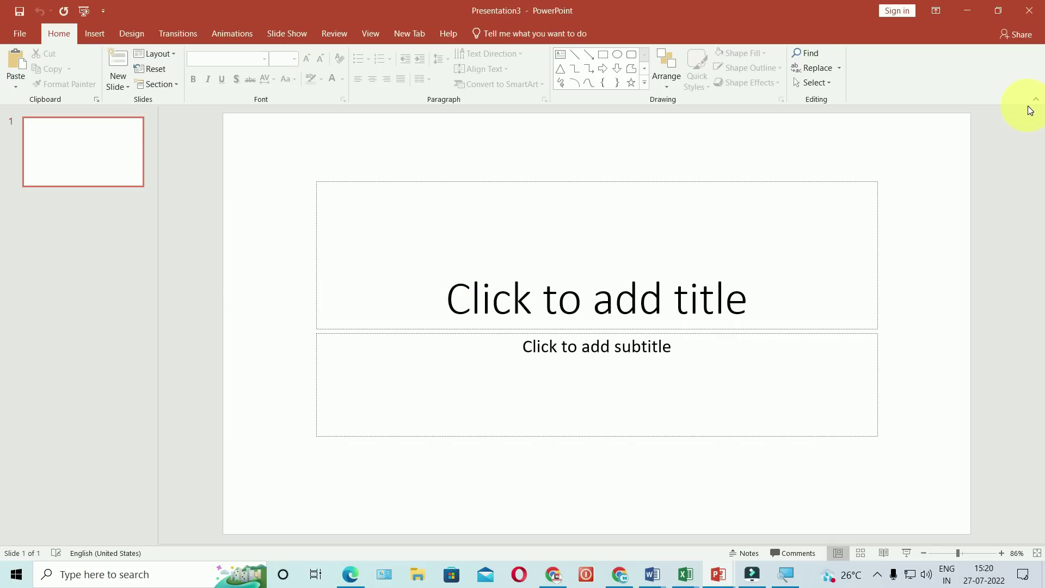
{"action": "key", "text": "ctrl+w"}
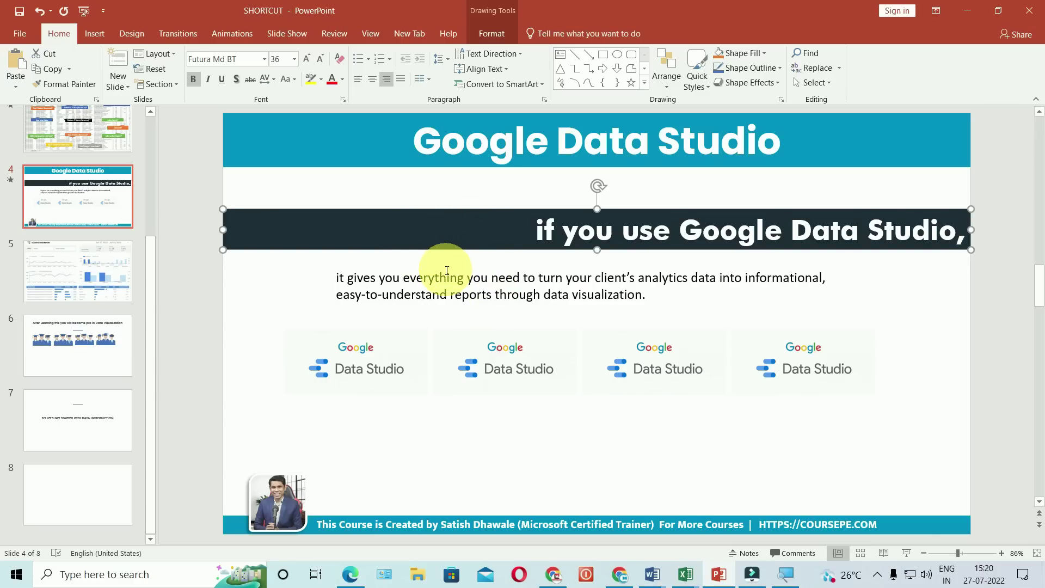
{"action": "left_click", "coordinate": [653, 575]}
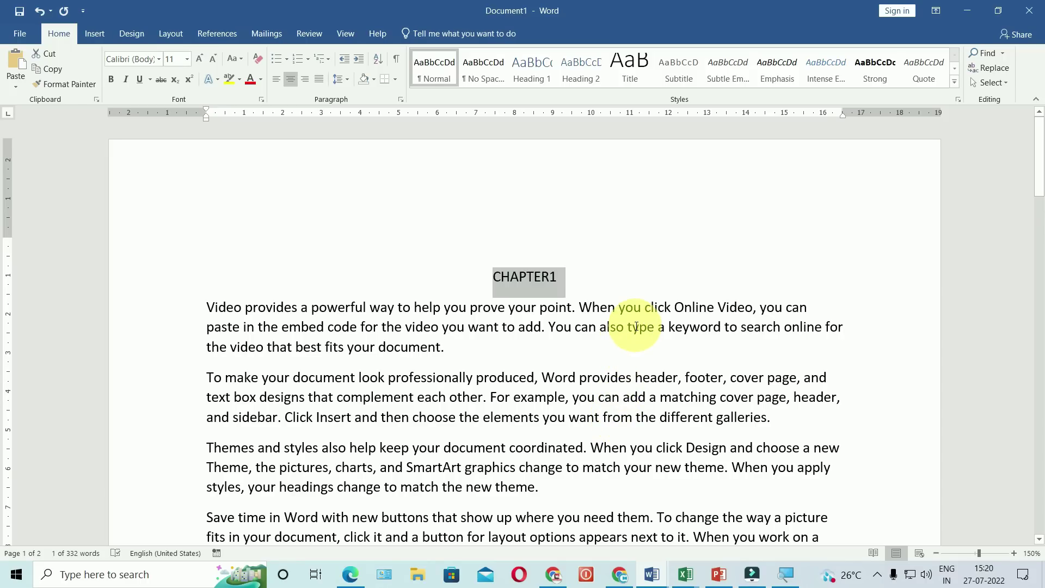
{"action": "left_click", "coordinate": [433, 321]}
{"action": "double_click", "coordinate": [174, 303]}
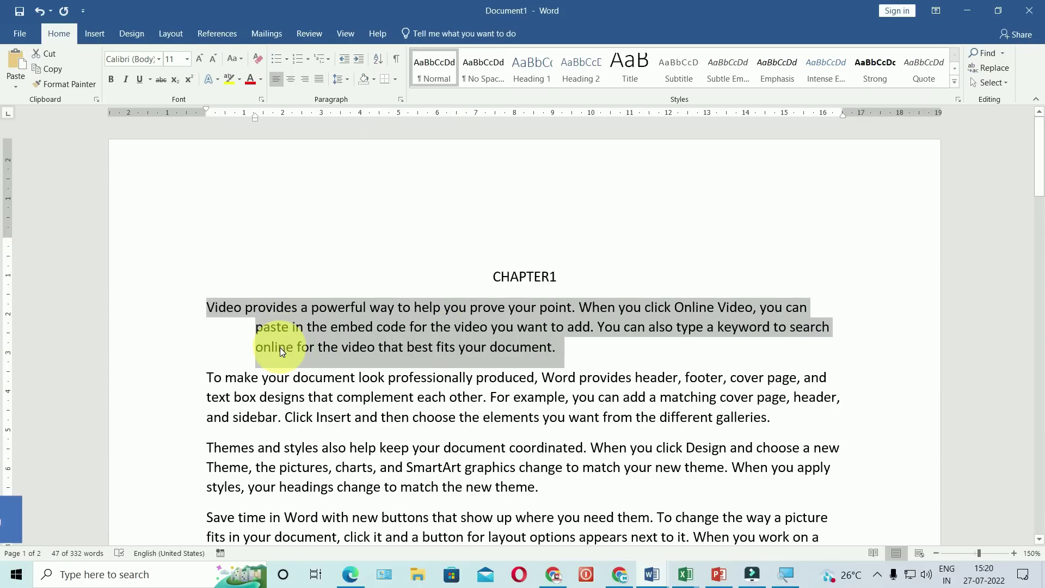
{"action": "key", "text": "ctrl+t"}
{"action": "key", "text": "ctrl+z"}
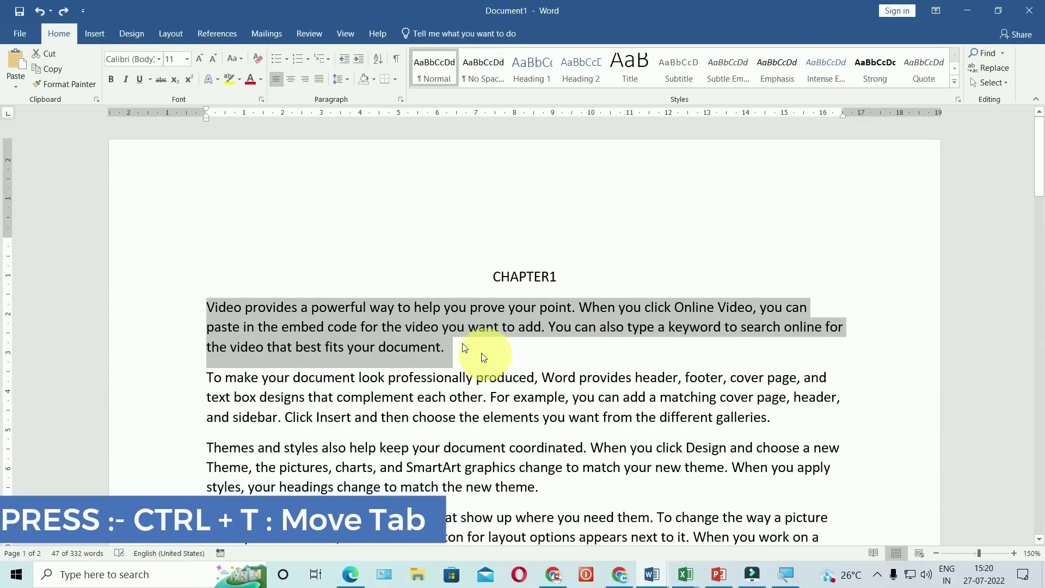
{"action": "left_click", "coordinate": [439, 326]}
{"action": "left_click", "coordinate": [376, 329]}
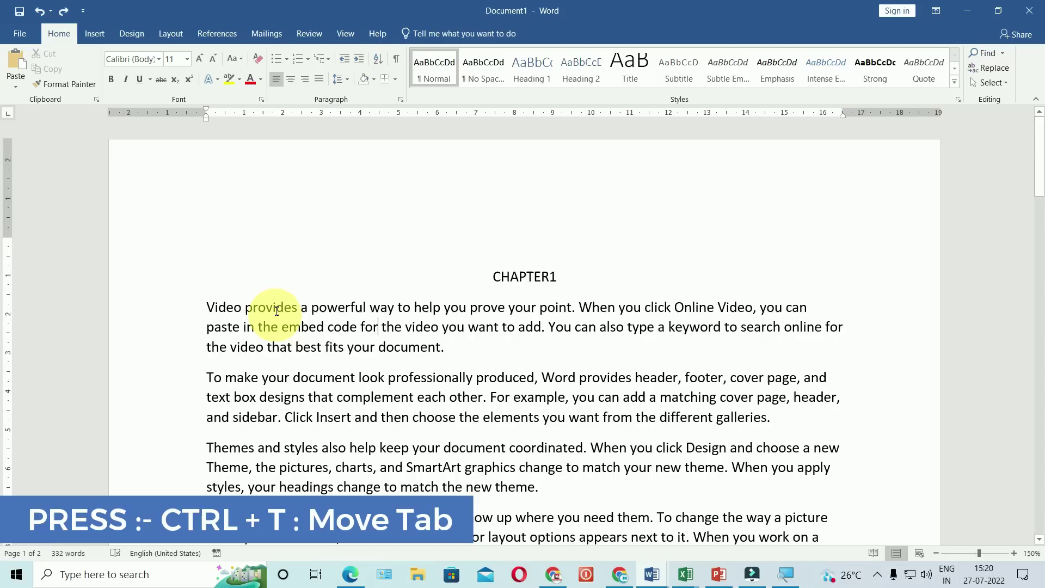
{"action": "key", "text": "ctrl+t"}
{"action": "key", "text": "ctrl+t"}
{"action": "key", "text": "ctrl+t"}
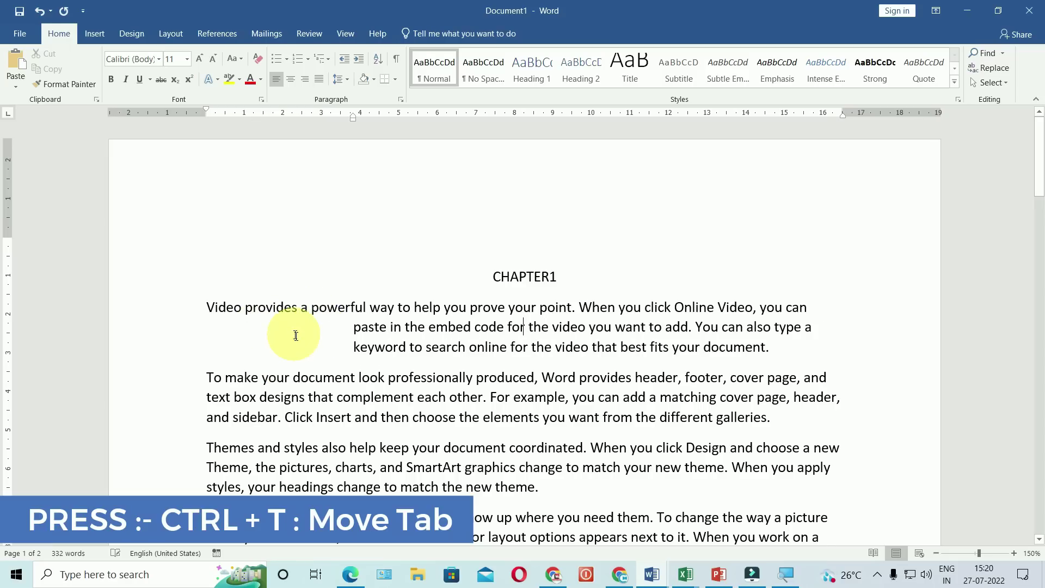
{"action": "key", "text": "ctrl+t"}
{"action": "key", "text": "ctrl+t"}
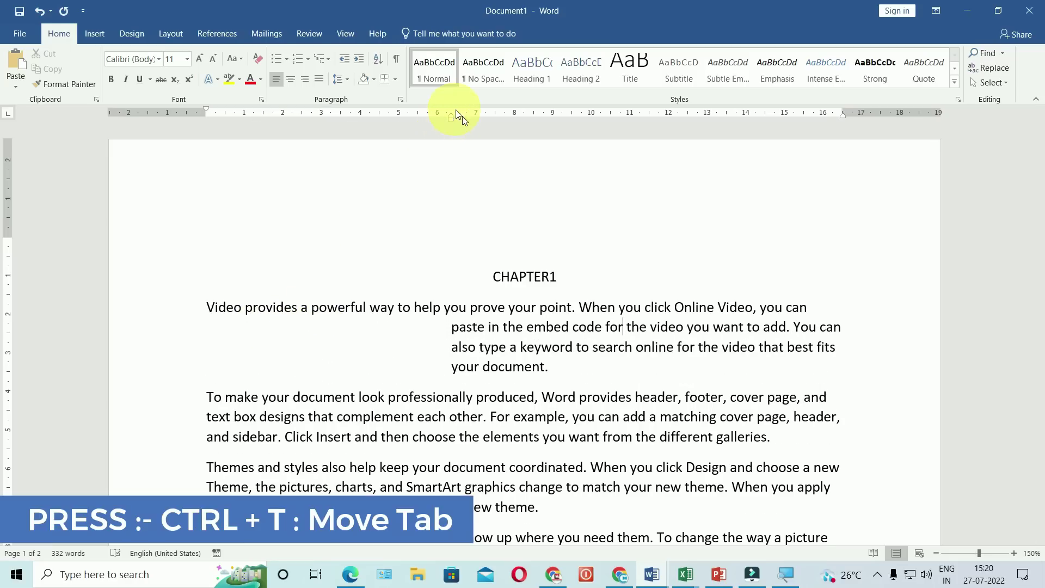
{"action": "key", "text": "ctrl+t"}
{"action": "key", "text": "ctrl+t"}
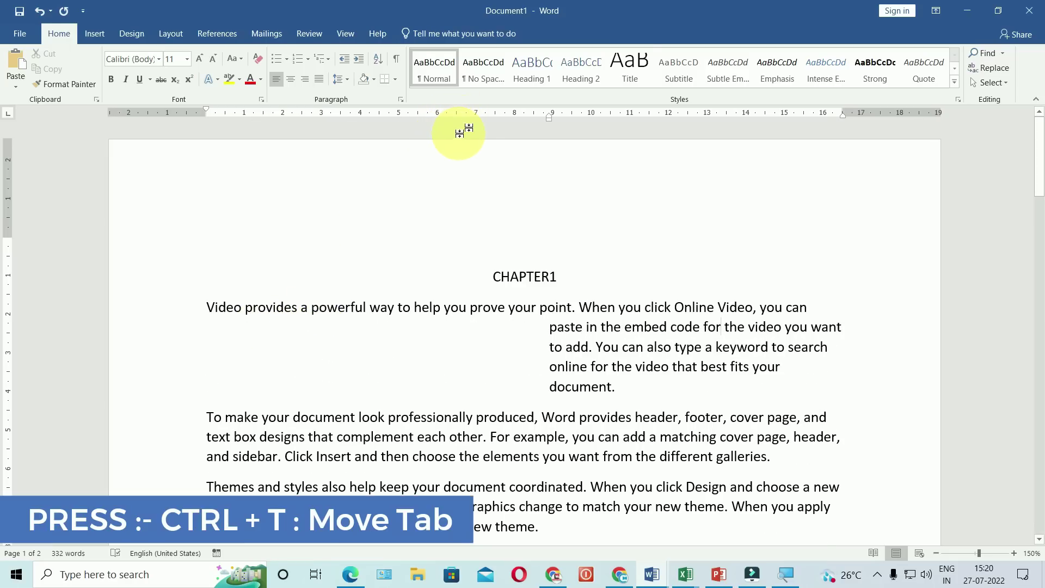
{"action": "key", "text": "ctrl+shift+t"}
{"action": "key", "text": "ctrl+shift+t"}
{"action": "key", "text": "ctrl+shift+t"}
{"action": "key", "text": "ctrl+shift+t"}
{"action": "key", "text": "ctrl+shift+t"}
{"action": "key", "text": "ctrl+shift+t"}
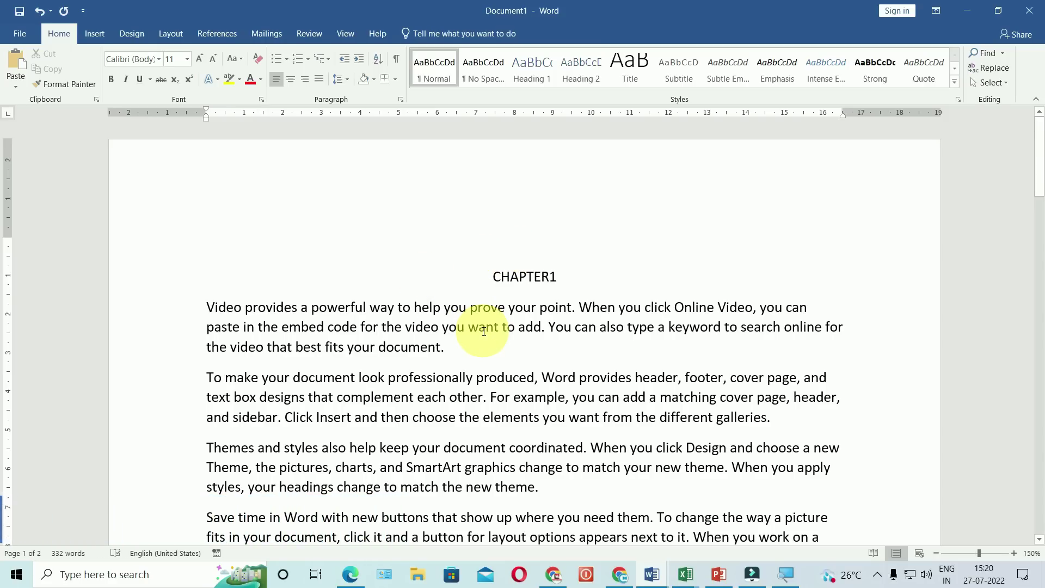
{"action": "mouse_move", "coordinate": [684, 573]}
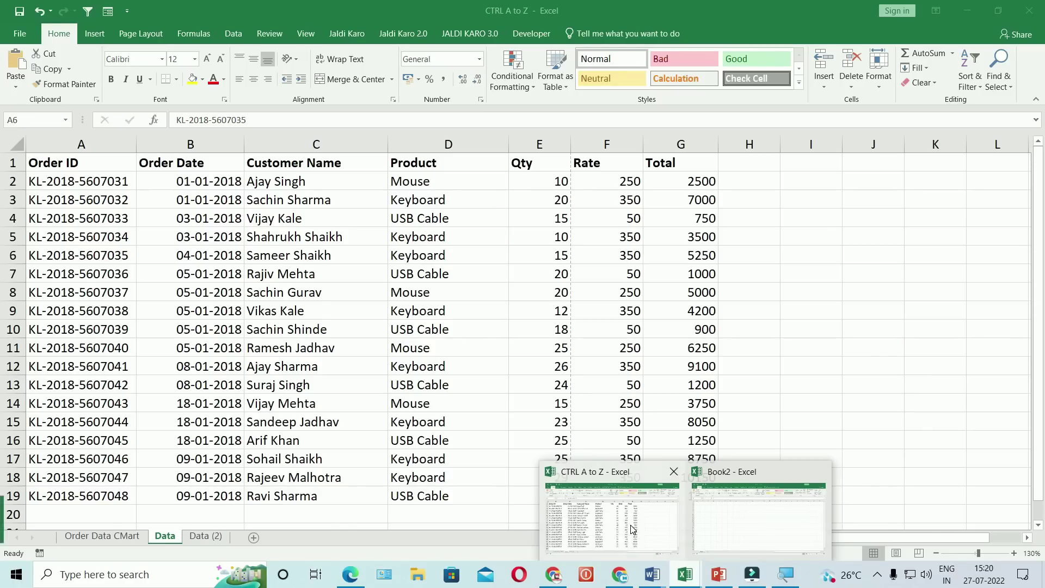
Select the order data A1:G19 in CTRL A to Z and cancel the Create Table prompt
{"action": "left_click", "coordinate": [631, 529]}
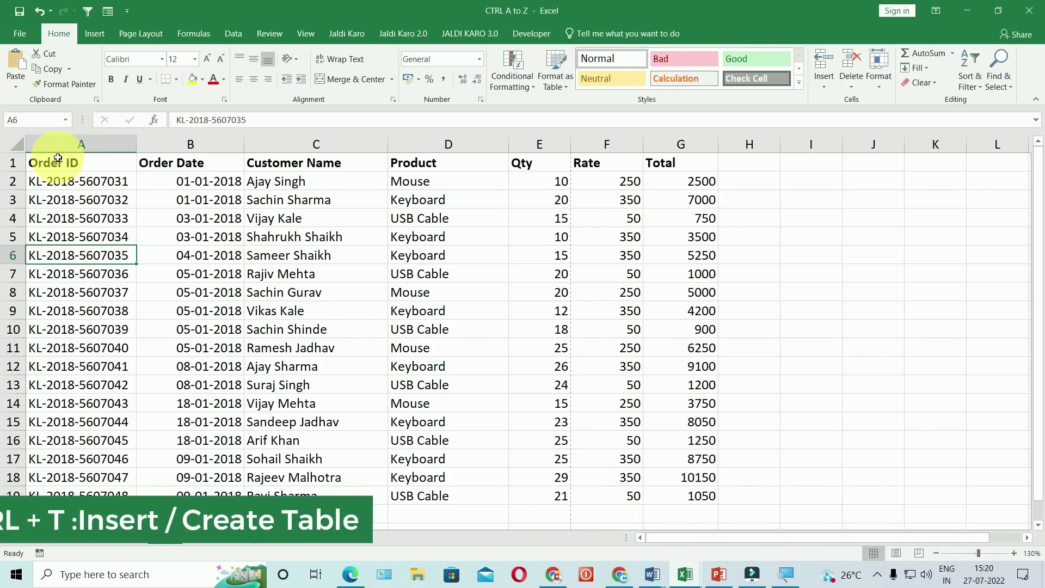
{"action": "mouse_move", "coordinate": [54, 162]}
{"action": "left_mouse_down"}
{"action": "mouse_move", "coordinate": [673, 482]}
{"action": "mouse_move", "coordinate": [676, 495]}
{"action": "left_mouse_up"}
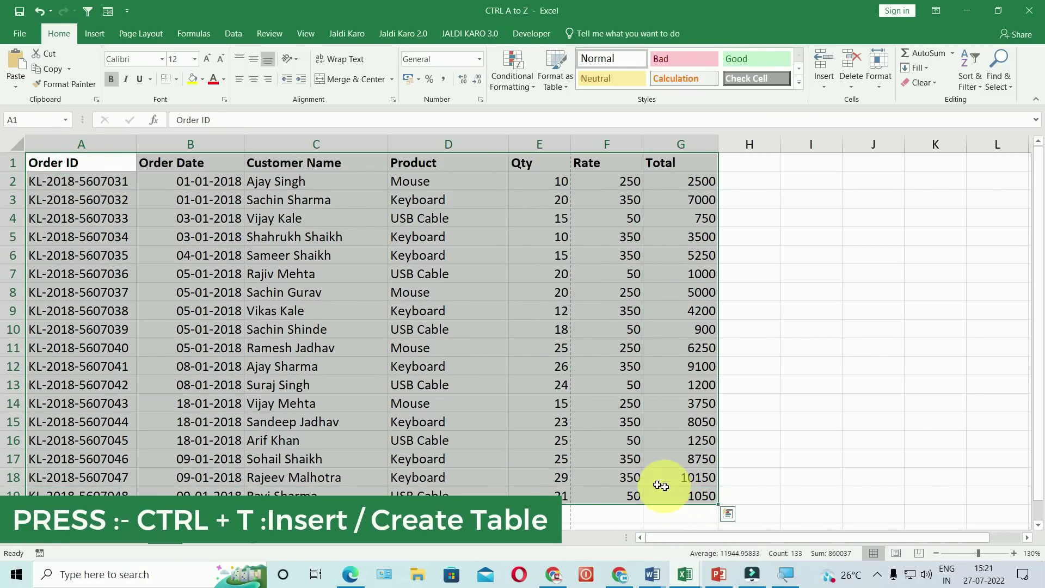
{"action": "key", "text": "ctrl+t"}
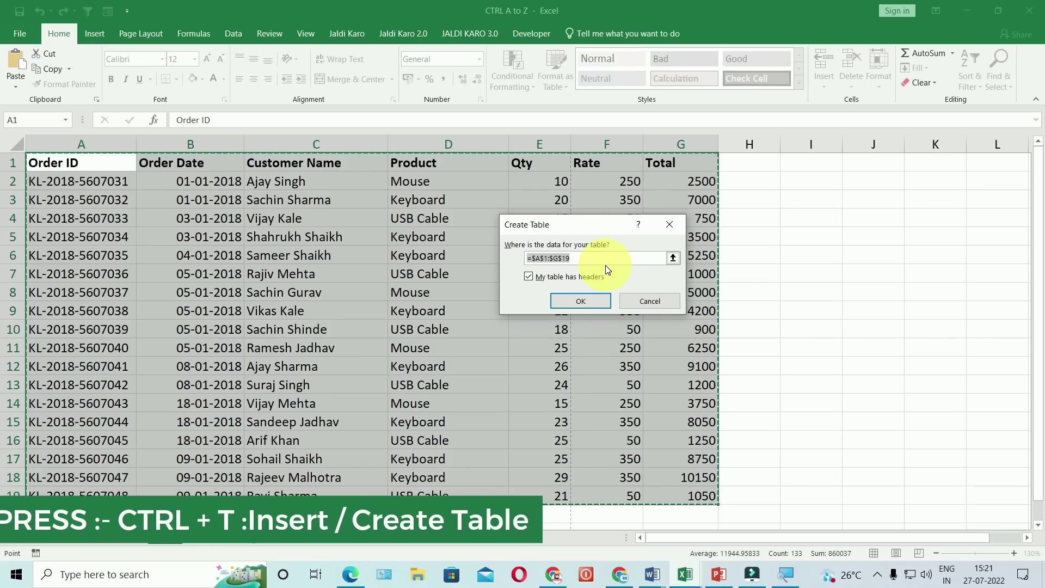
{"action": "key", "text": "Escape"}
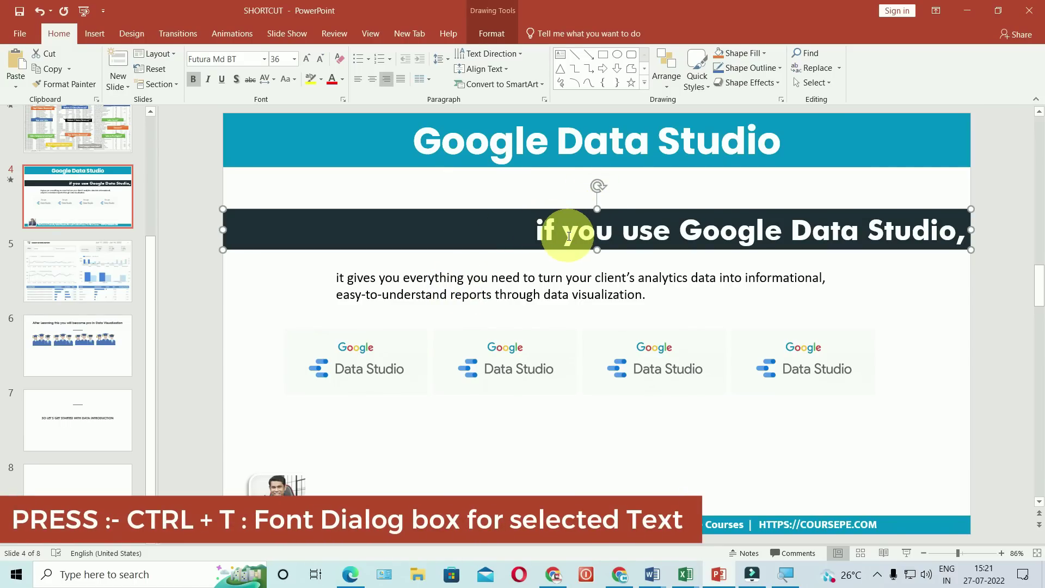
{"action": "key", "text": "ctrl+t"}
{"action": "left_click_drag", "start_coordinate": [533, 179], "coordinate": [601, 290]}
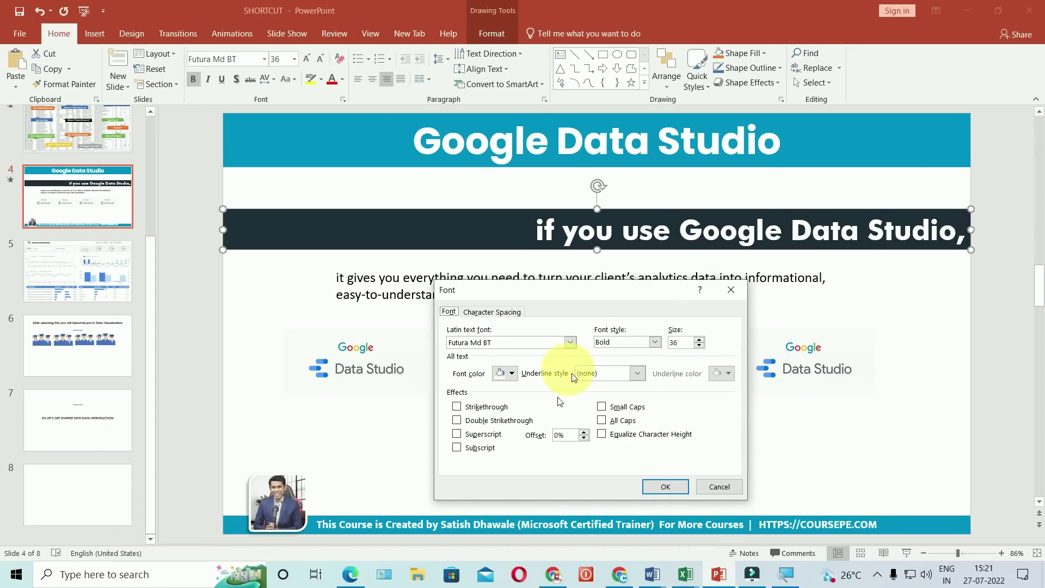
{"action": "left_click", "coordinate": [714, 486]}
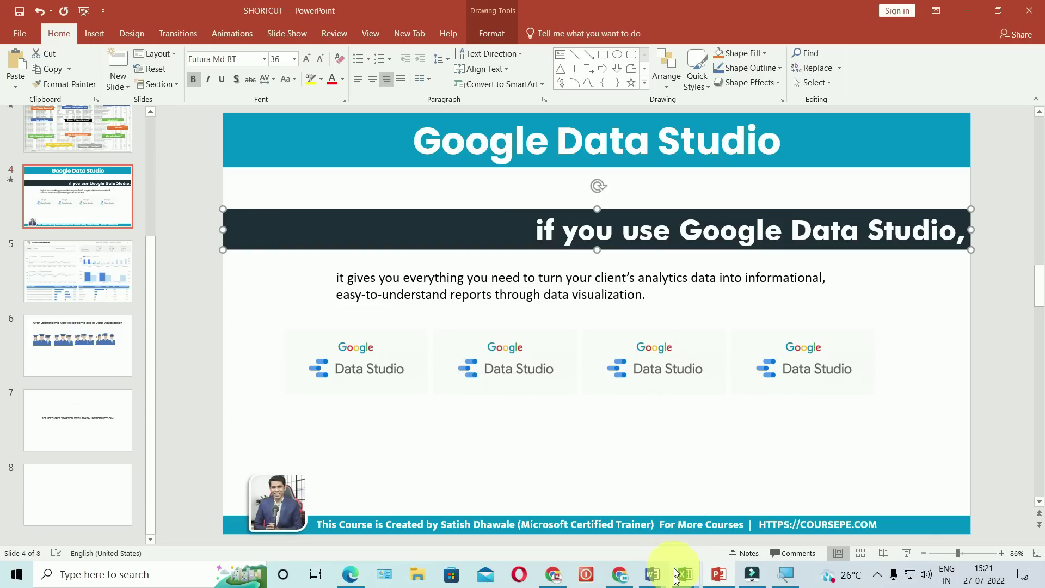
Underline Word's first paragraph, then remove the underline again
{"action": "mouse_move", "coordinate": [652, 573]}
{"action": "left_click", "coordinate": [603, 536]}
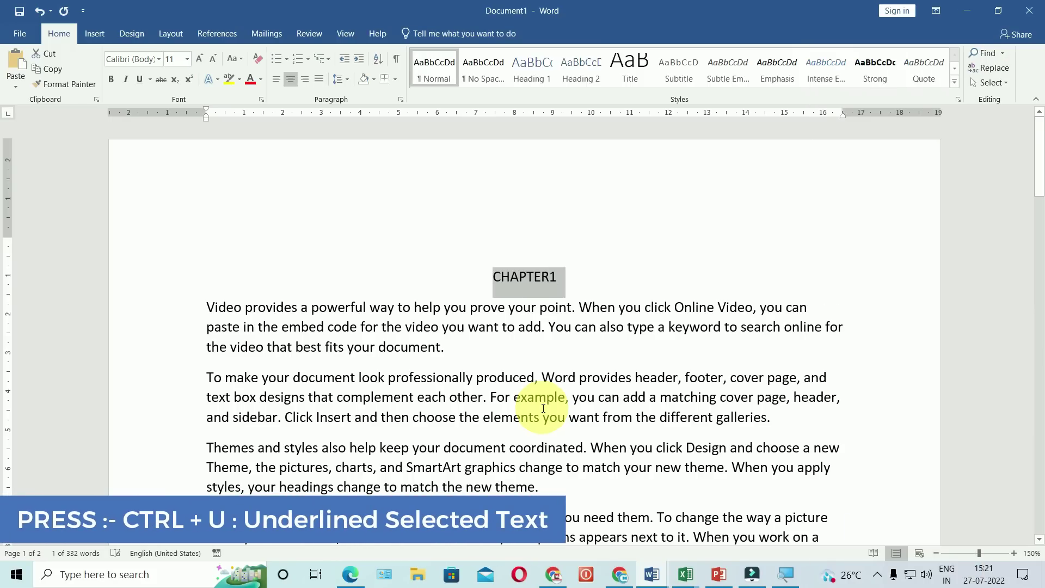
{"action": "left_click_drag", "start_coordinate": [459, 348], "coordinate": [360, 326]}
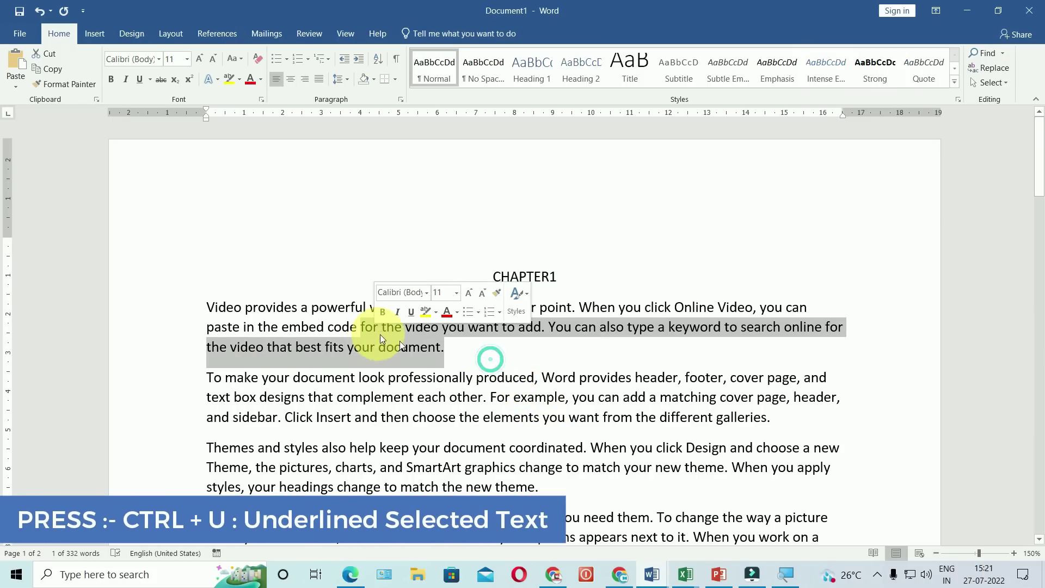
{"action": "left_click", "coordinate": [459, 347]}
{"action": "triple_click", "coordinate": [225, 308]}
{"action": "key", "text": "ctrl+u"}
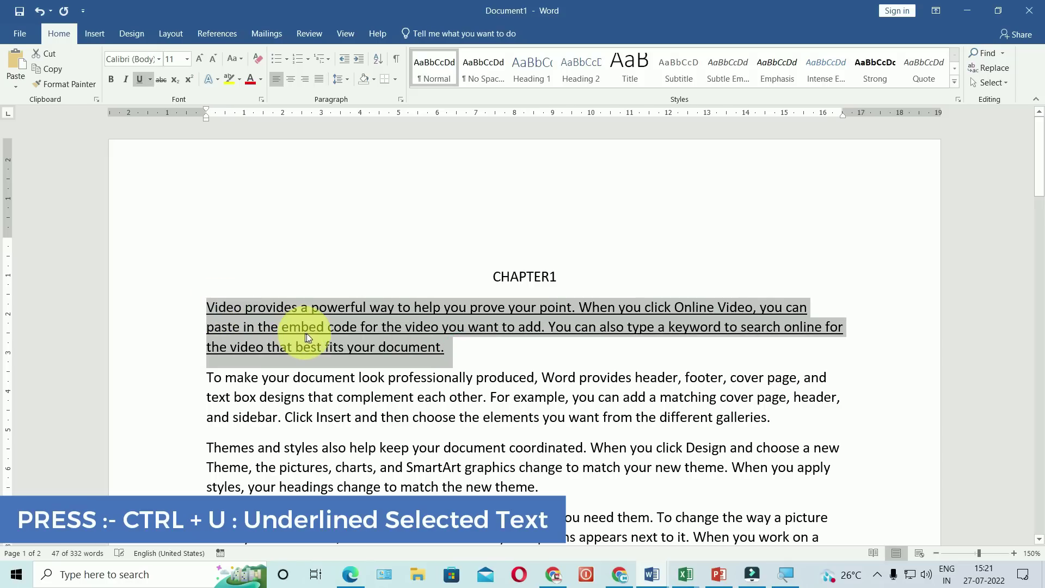
{"action": "key", "text": "ctrl+u"}
Underline the Google Data Studio banner text on PowerPoint's slide 4
{"action": "left_click", "coordinate": [685, 576]}
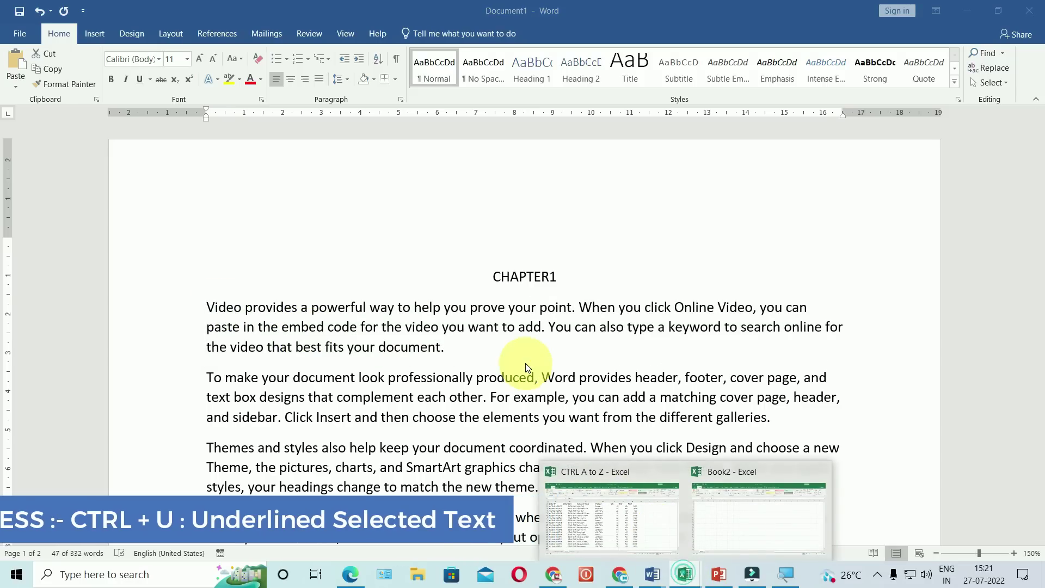
{"action": "left_click", "coordinate": [642, 517]}
{"action": "left_click", "coordinate": [433, 330]}
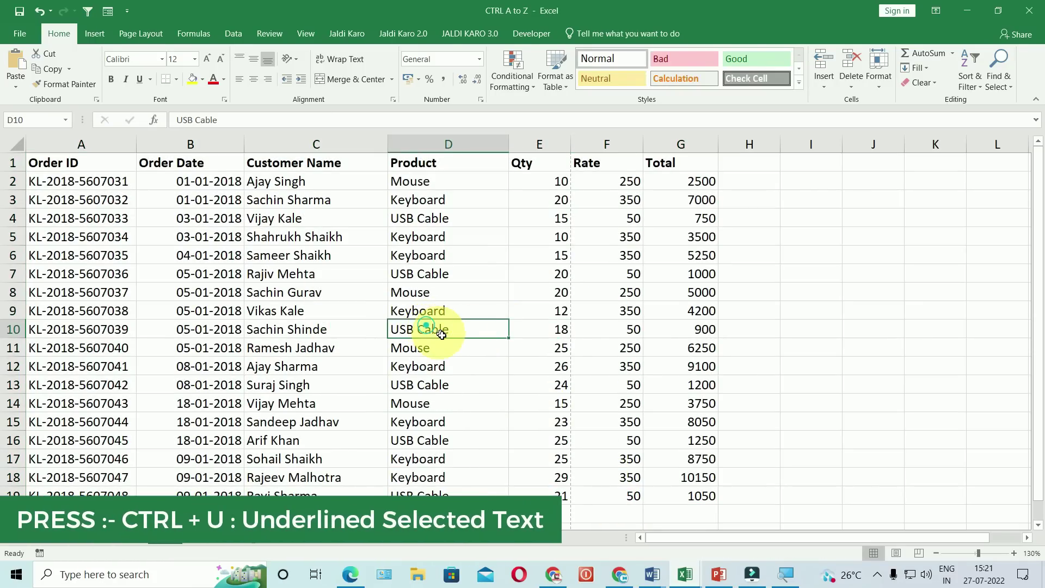
{"action": "left_click", "coordinate": [718, 574]}
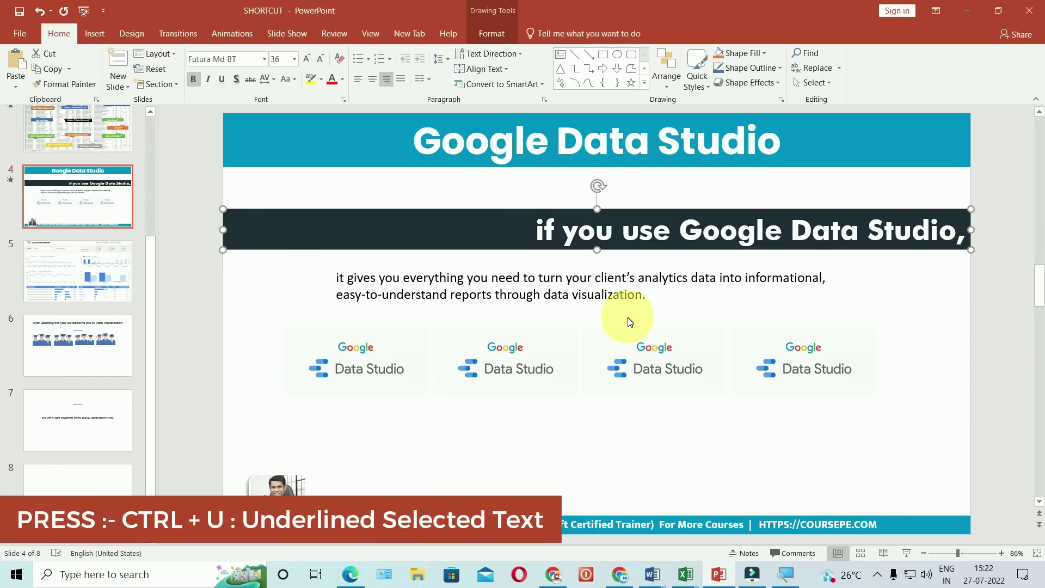
{"action": "key", "text": "ctrl+u"}
{"action": "key", "text": "ctrl+u"}
{"action": "key", "text": "ctrl+u"}
{"action": "key", "text": "ctrl+u"}
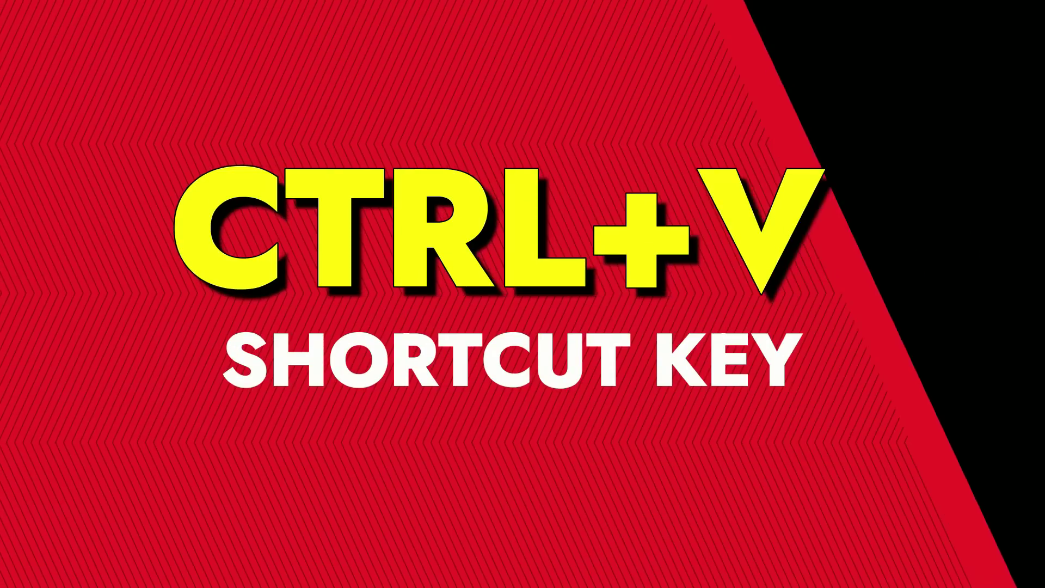
Paste a third copy of the 'professionally produced' paragraph on the empty line below
{"action": "scroll", "coordinate": [443, 395], "scroll_direction": "down", "scroll_amount": 3}
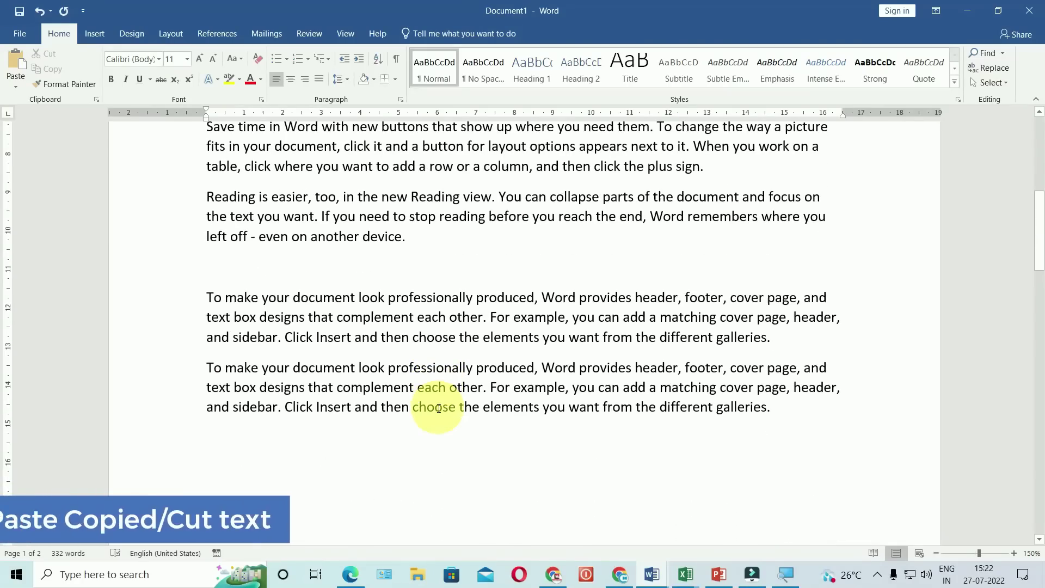
{"action": "mouse_move", "coordinate": [770, 409]}
{"action": "left_mouse_down"}
{"action": "mouse_move", "coordinate": [218, 376]}
{"action": "mouse_move", "coordinate": [207, 365]}
{"action": "left_mouse_up"}
{"action": "key", "text": "ctrl+c"}
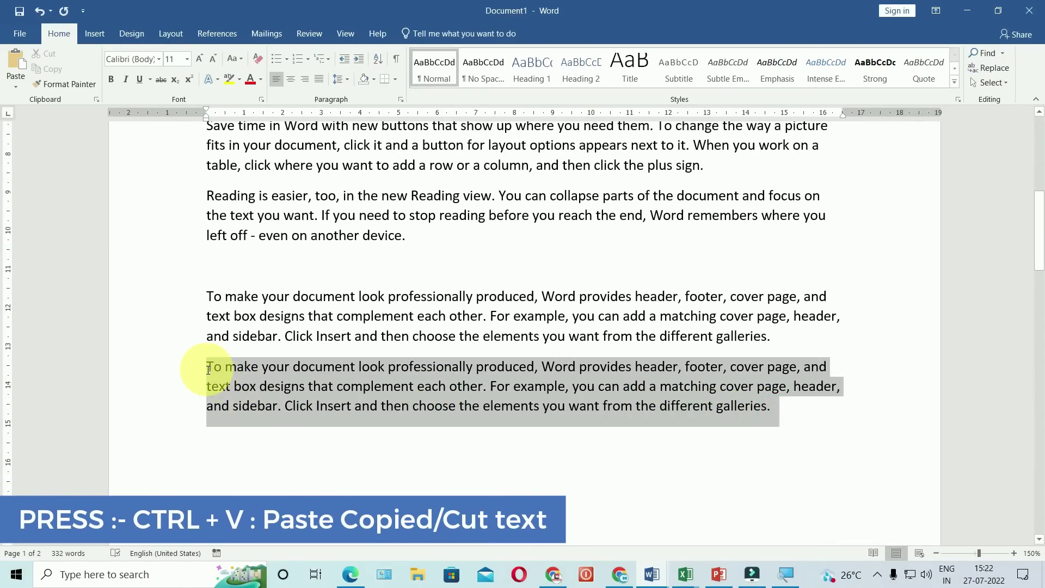
{"action": "left_click", "coordinate": [303, 436]}
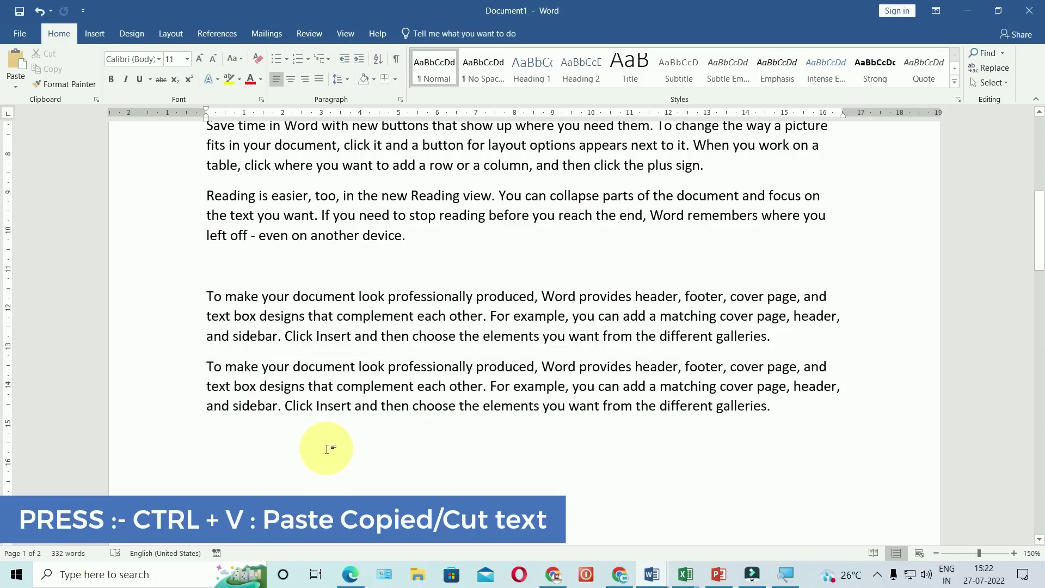
{"action": "key", "text": "ctrl+v"}
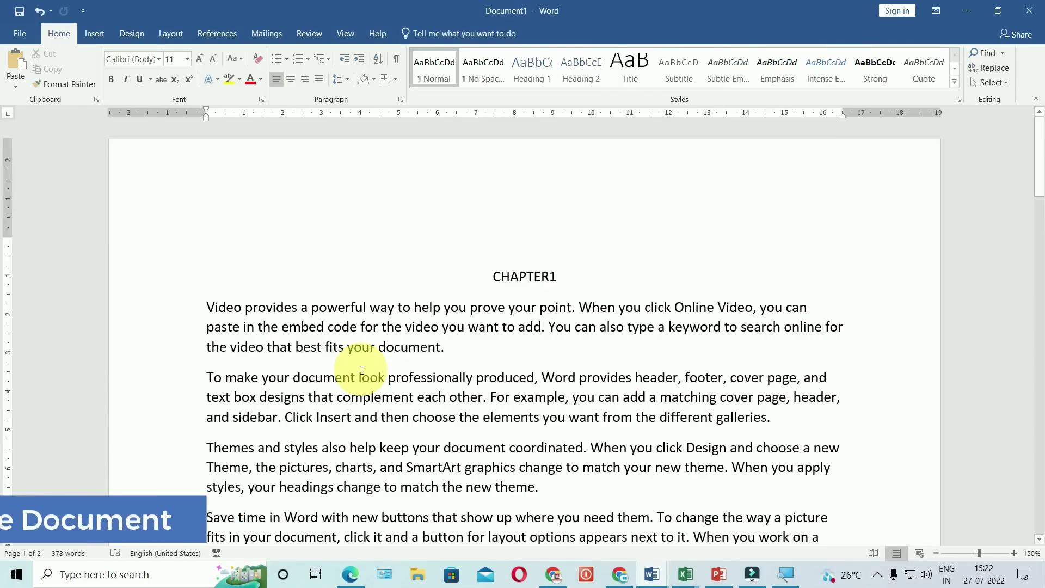
{"action": "key", "text": "ctrl+w"}
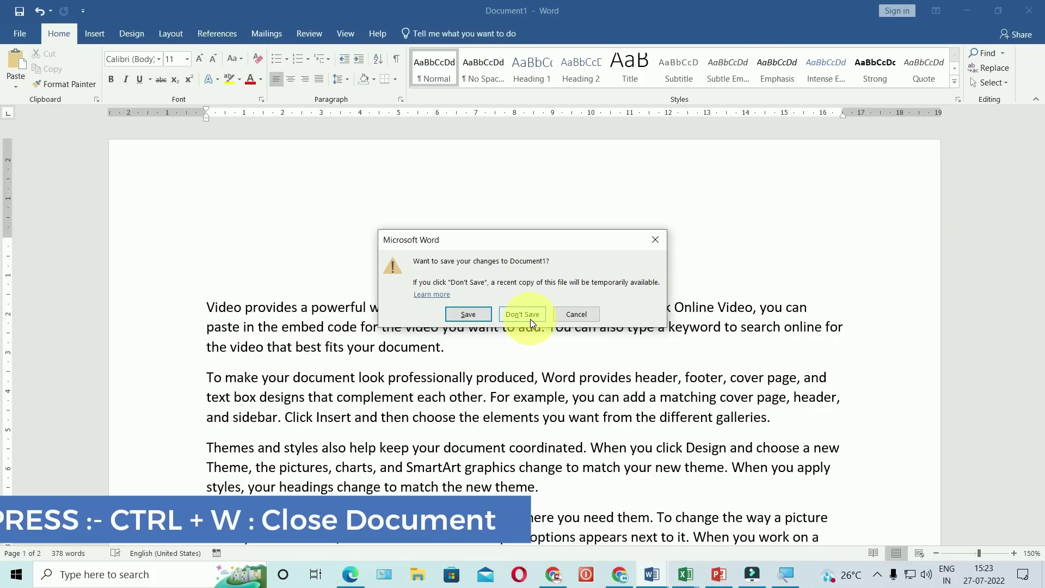
{"action": "left_click", "coordinate": [575, 314]}
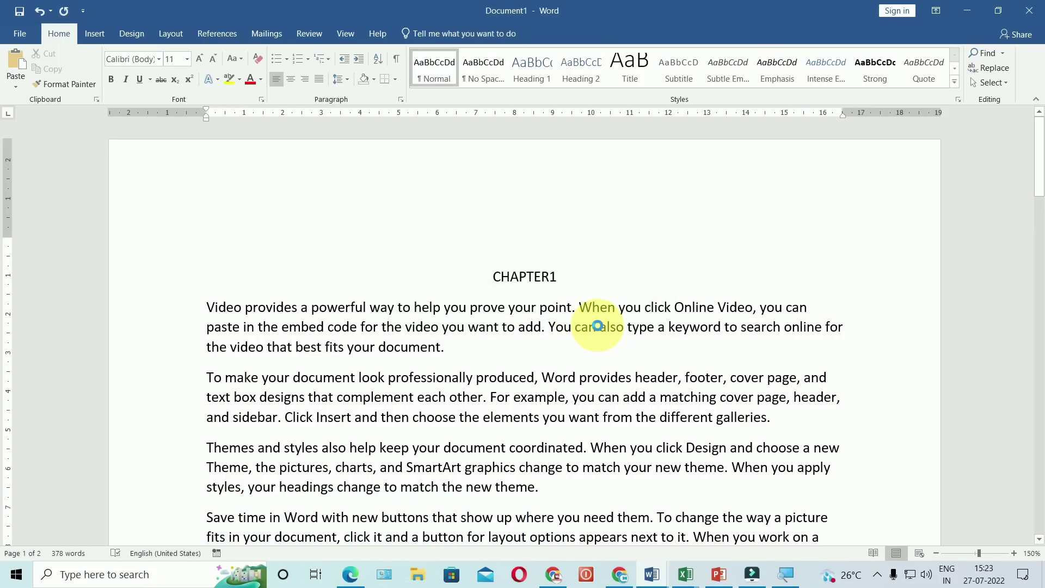
{"action": "key", "text": "ctrl+n"}
{"action": "key", "text": "ctrl+w"}
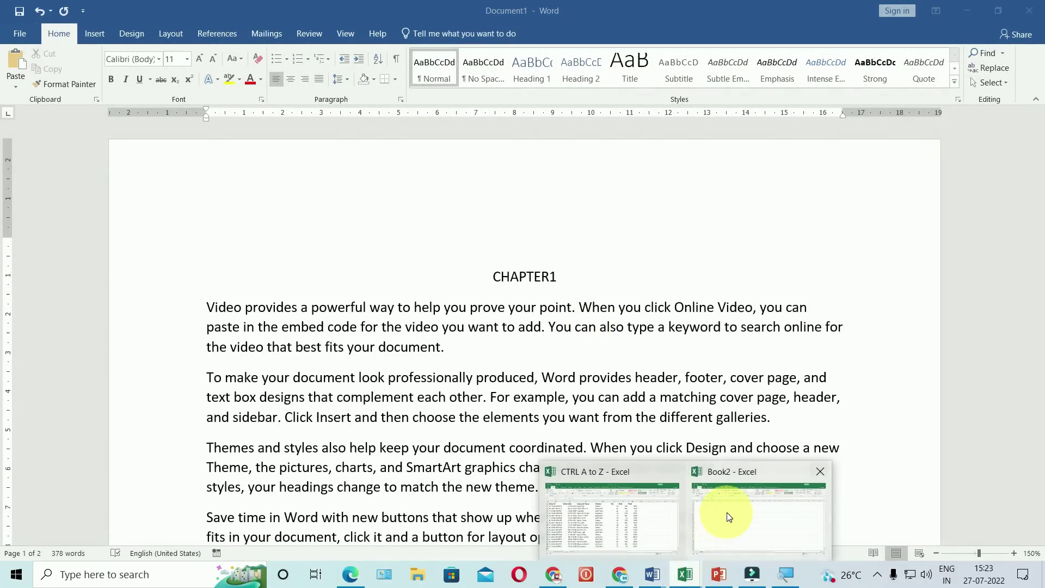
{"action": "left_click", "coordinate": [726, 517]}
Close the empty Excel workbook and blank Presentation4 with Ctrl+W, then return to Document1
{"action": "key", "text": "ctrl+w"}
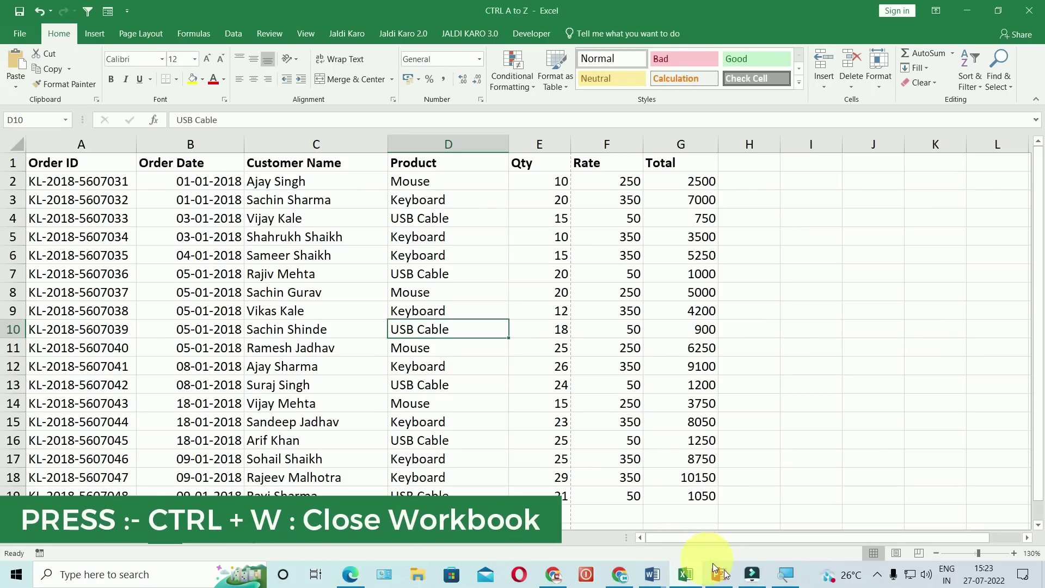
{"action": "left_click", "coordinate": [720, 574]}
{"action": "key", "text": "ctrl+w"}
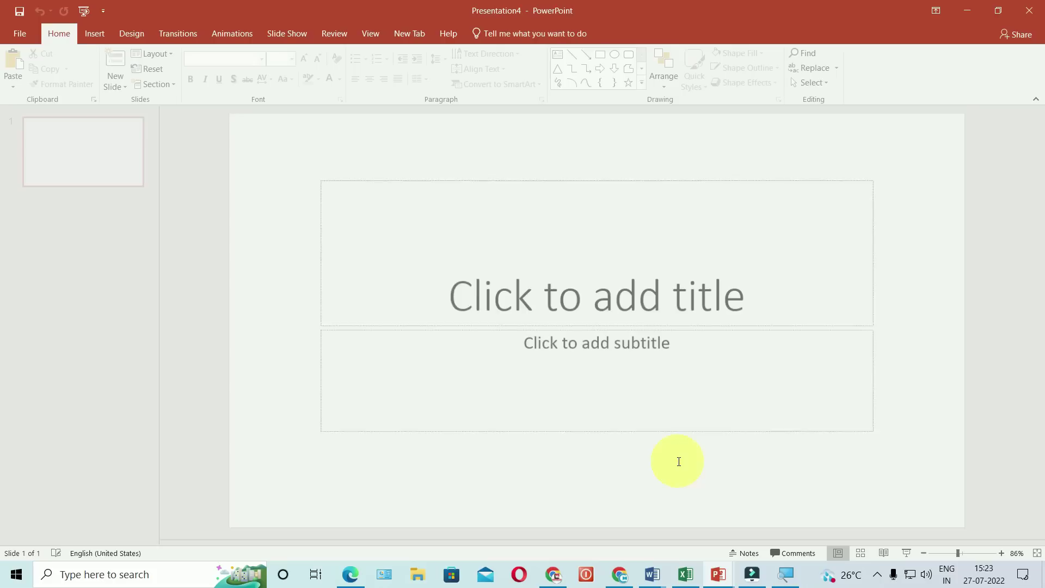
{"action": "key", "text": "ctrl+w"}
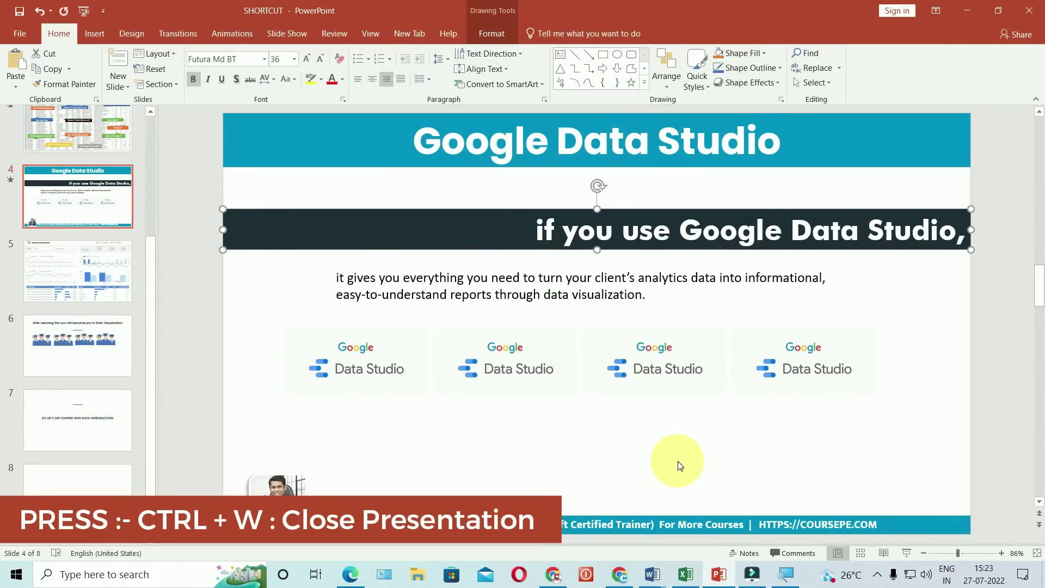
{"action": "mouse_move", "coordinate": [651, 573]}
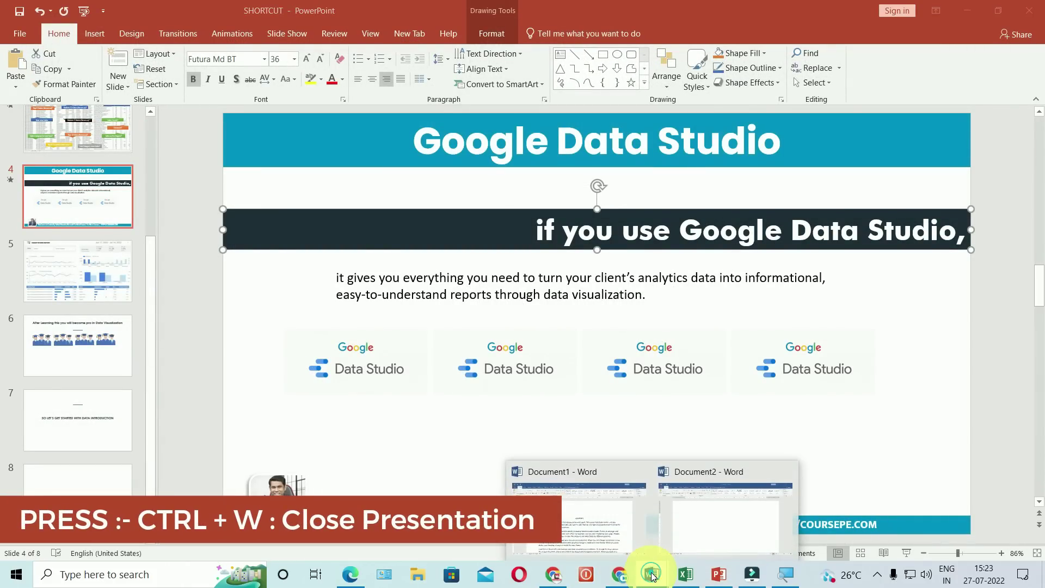
{"action": "left_click", "coordinate": [601, 518]}
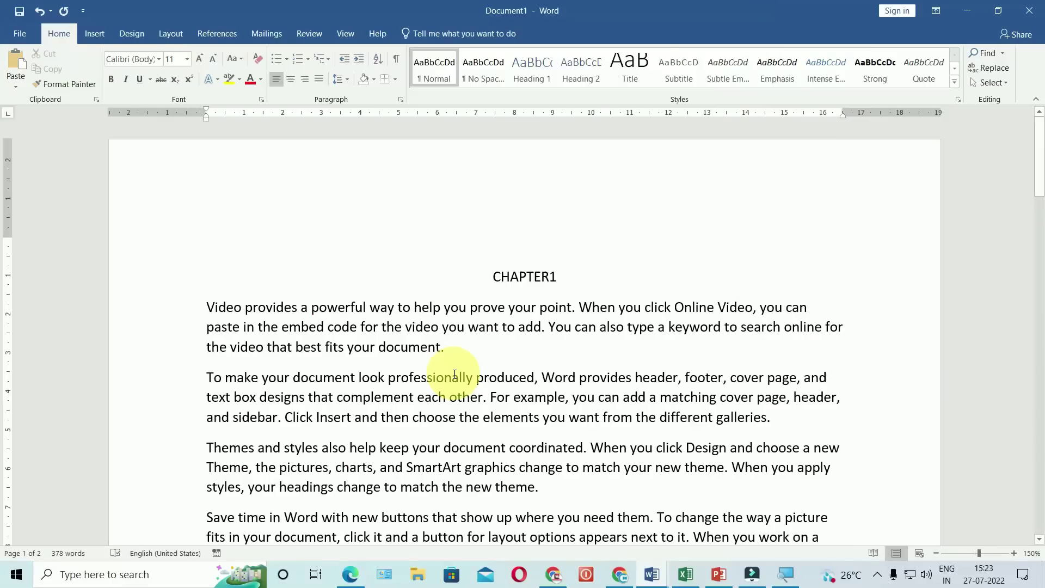
Cut the Online Video paragraph from under CHAPTER1 and paste it on a new line at the end
{"action": "left_click_drag", "start_coordinate": [445, 348], "coordinate": [200, 307]}
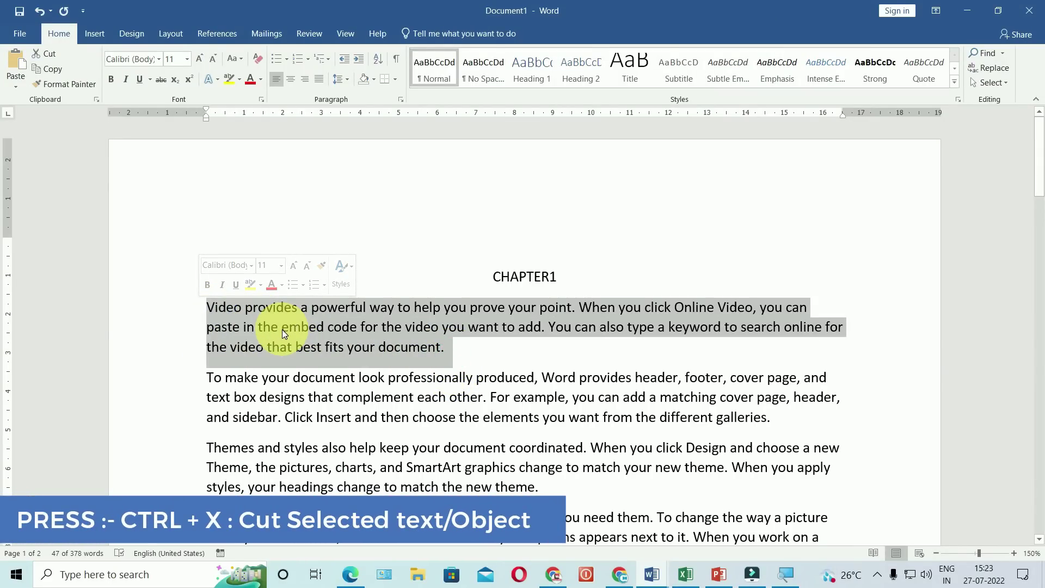
{"action": "scroll", "coordinate": [281, 330], "scroll_direction": "down", "scroll_amount": 1}
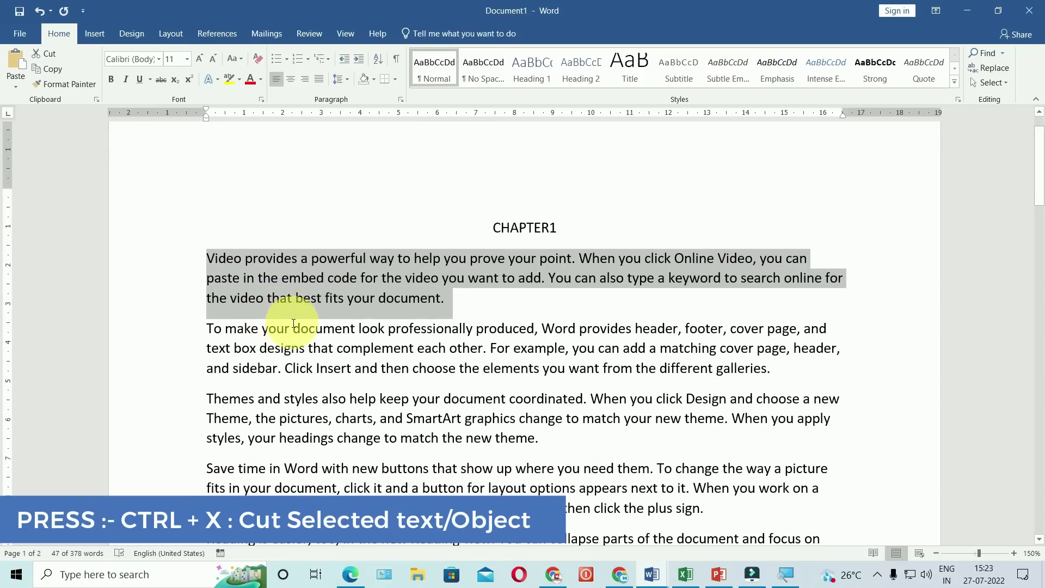
{"action": "key", "text": "ctrl+x"}
{"action": "scroll", "coordinate": [303, 338], "scroll_direction": "down", "scroll_amount": 1}
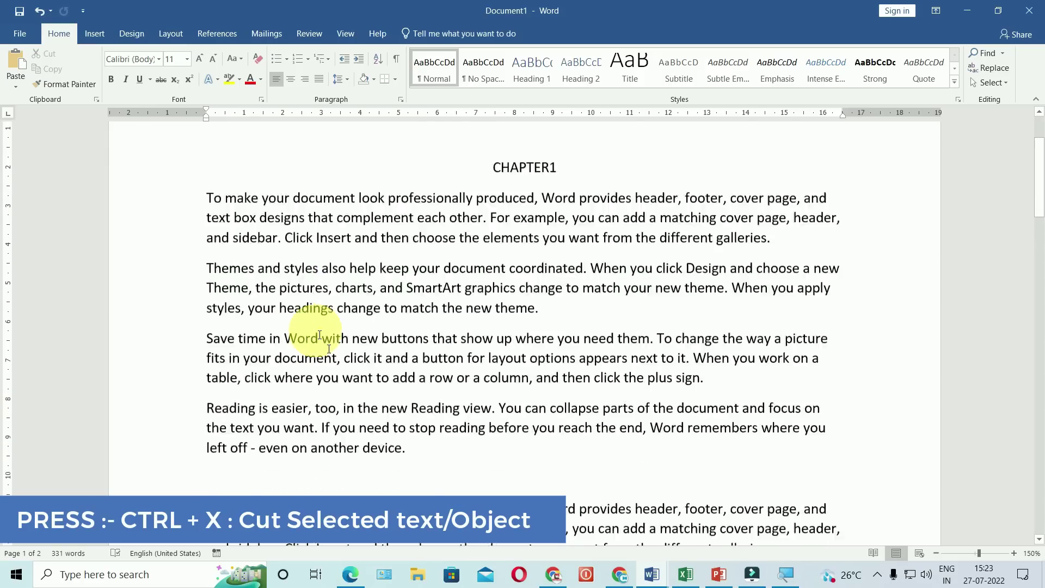
{"action": "scroll", "coordinate": [442, 401], "scroll_direction": "down", "scroll_amount": 2}
{"action": "scroll", "coordinate": [427, 402], "scroll_direction": "down", "scroll_amount": 5}
{"action": "scroll", "coordinate": [428, 403], "scroll_direction": "down", "scroll_amount": 2}
{"action": "left_click", "coordinate": [299, 343]}
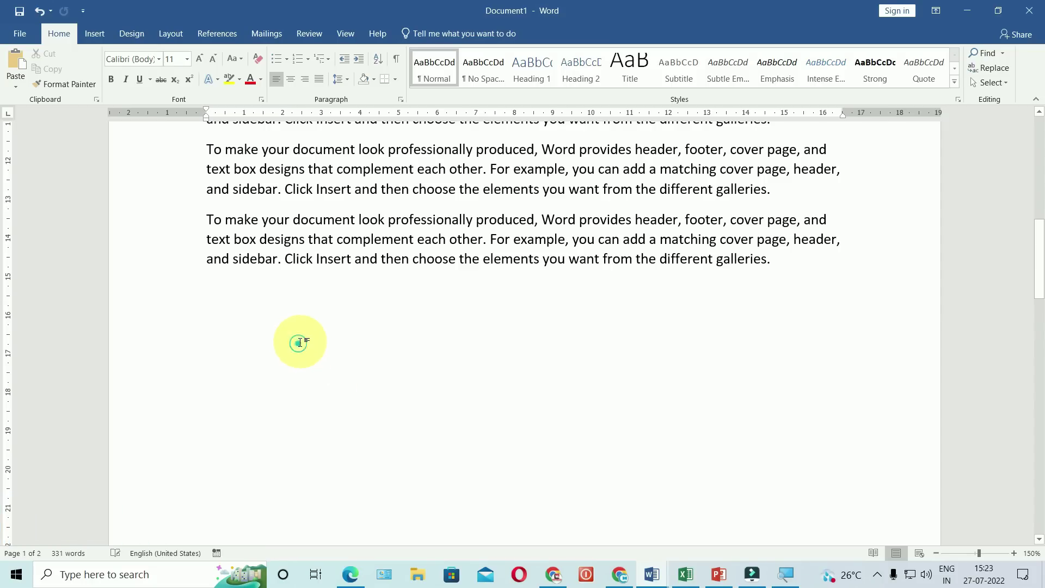
{"action": "left_click", "coordinate": [240, 312]}
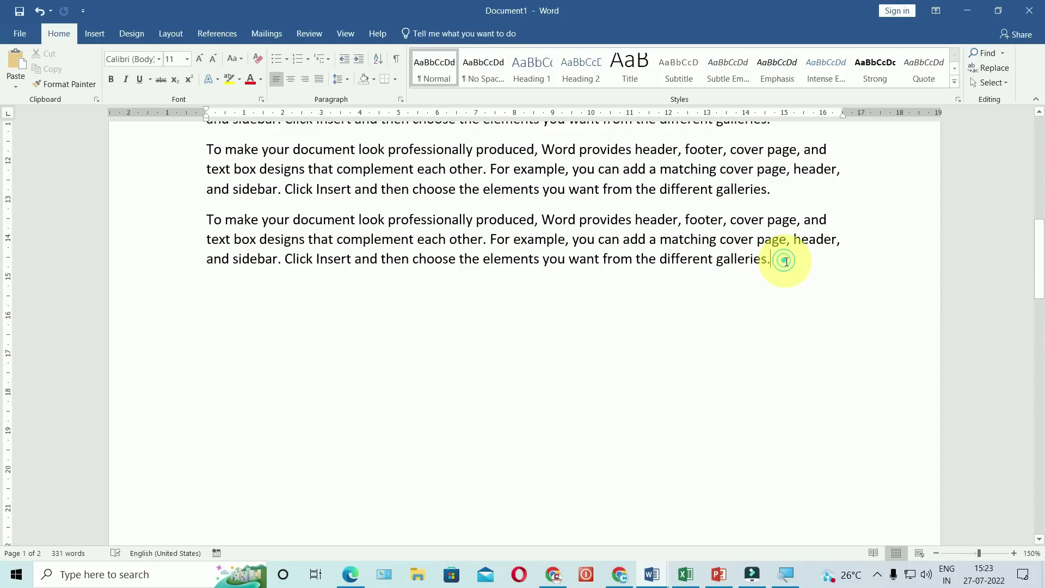
{"action": "key", "text": "Return"}
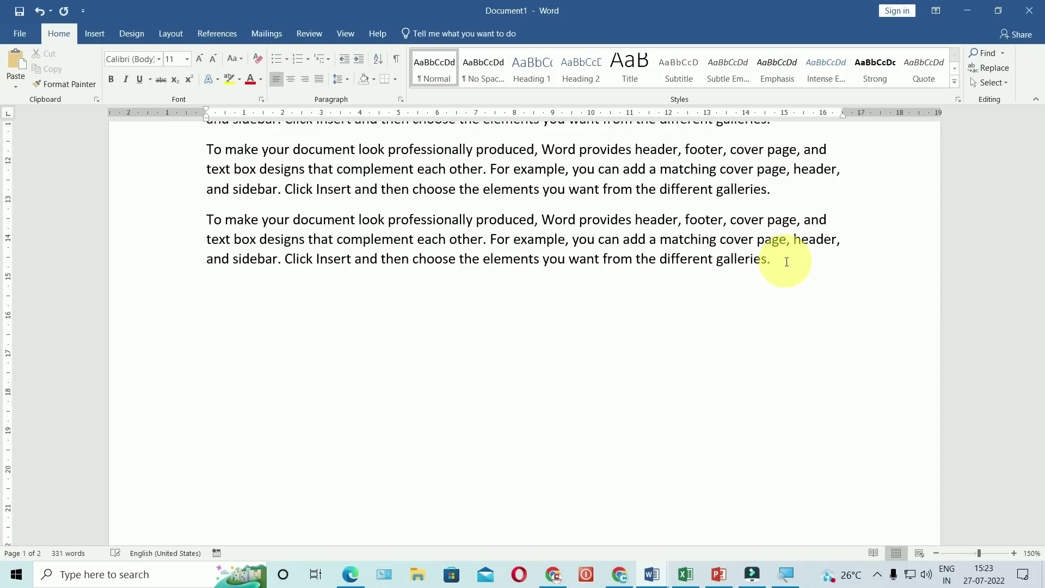
{"action": "key", "text": "ctrl+v"}
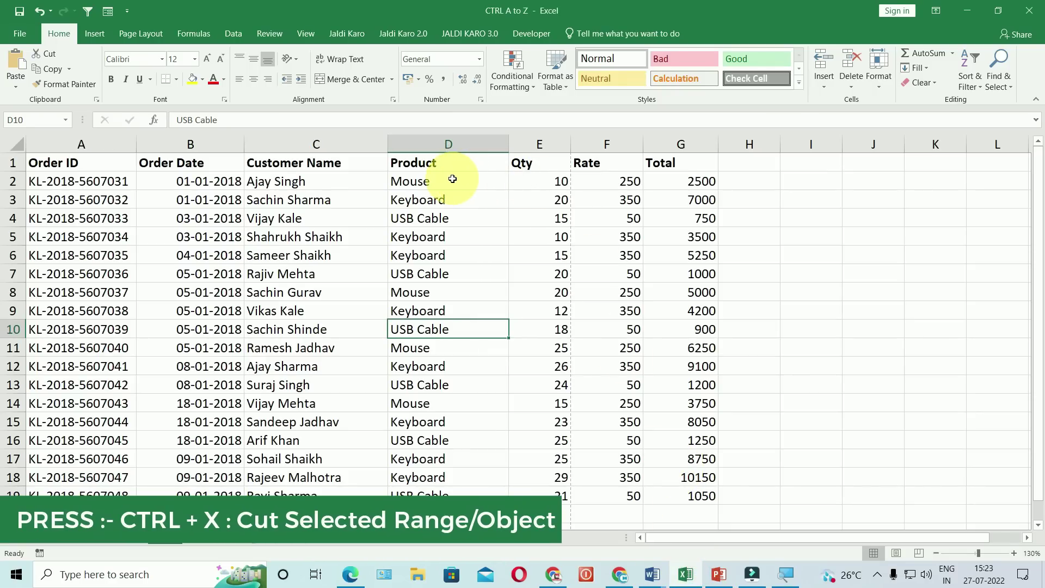
{"action": "left_click_drag", "start_coordinate": [452, 179], "coordinate": [444, 479]}
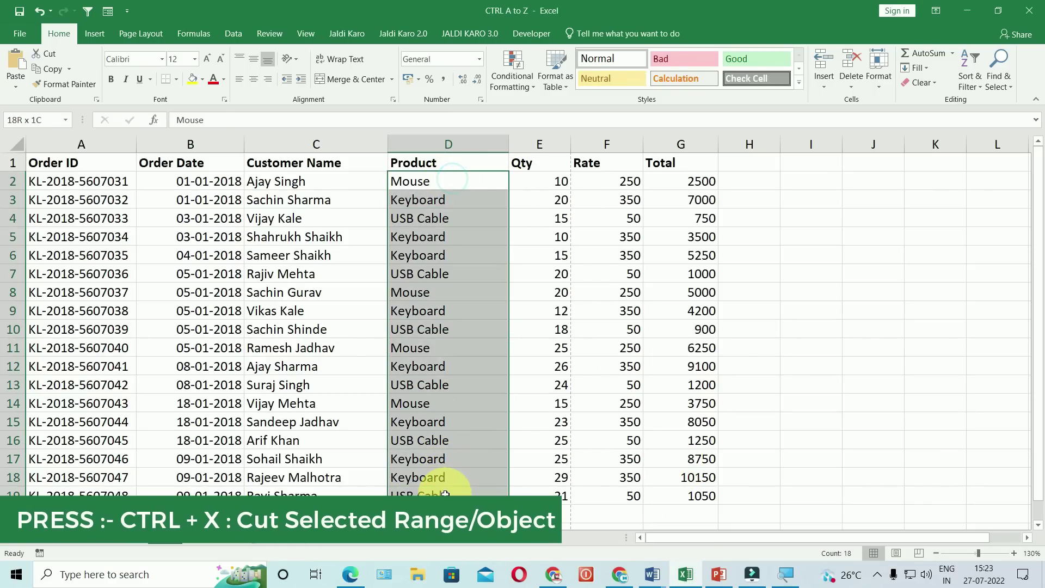
{"action": "left_click_drag", "start_coordinate": [468, 163], "coordinate": [463, 488]}
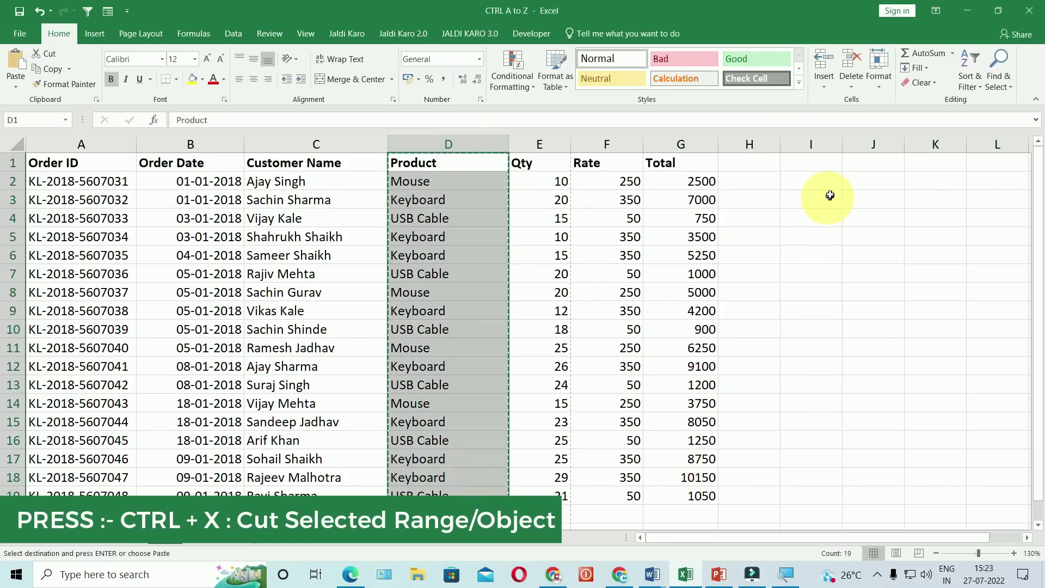
{"action": "left_click", "coordinate": [854, 163]}
{"action": "key", "text": "ctrl+v"}
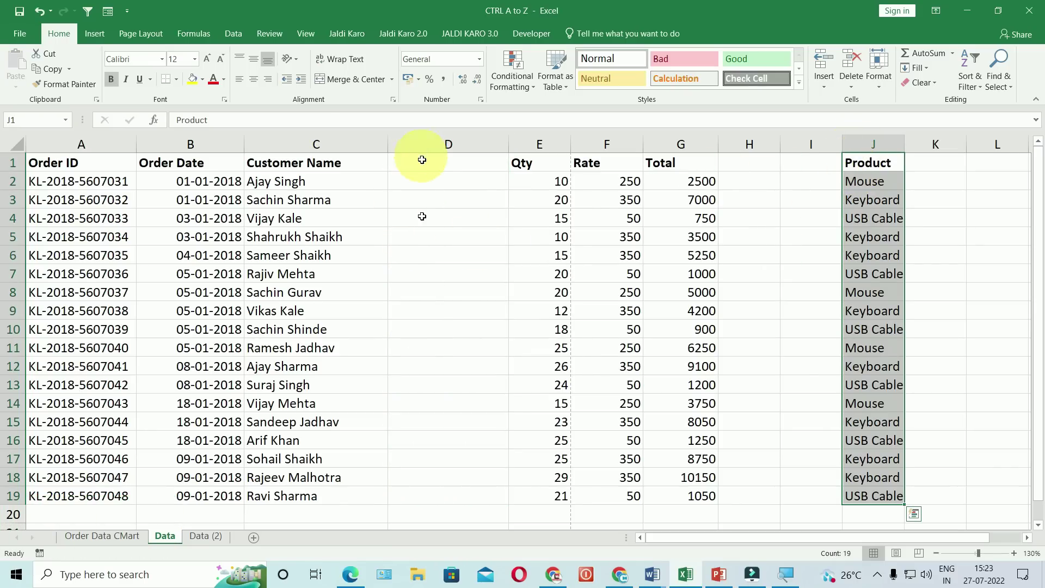
{"action": "key", "text": "ctrl+x"}
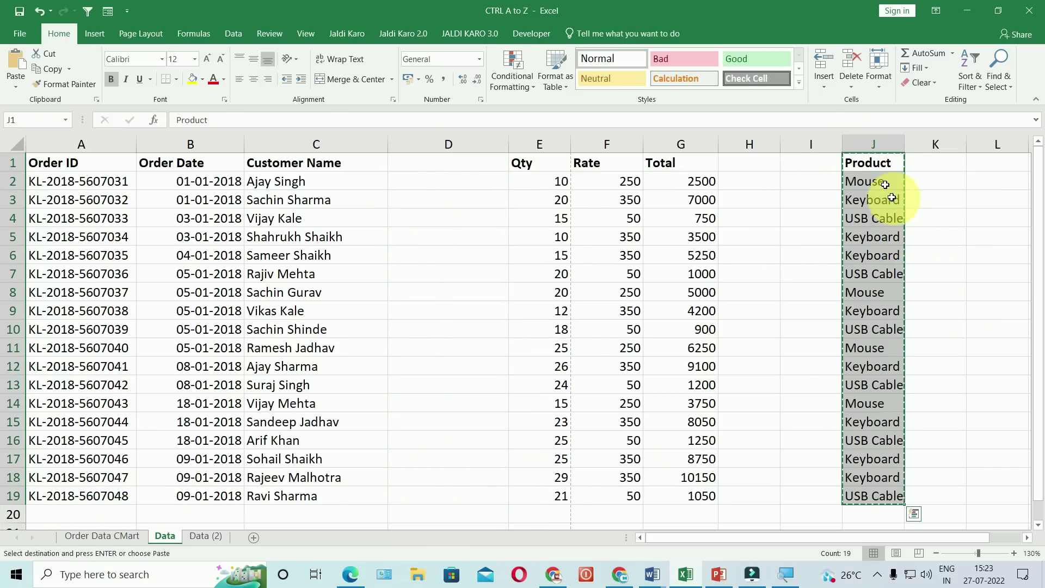
{"action": "left_click", "coordinate": [466, 164]}
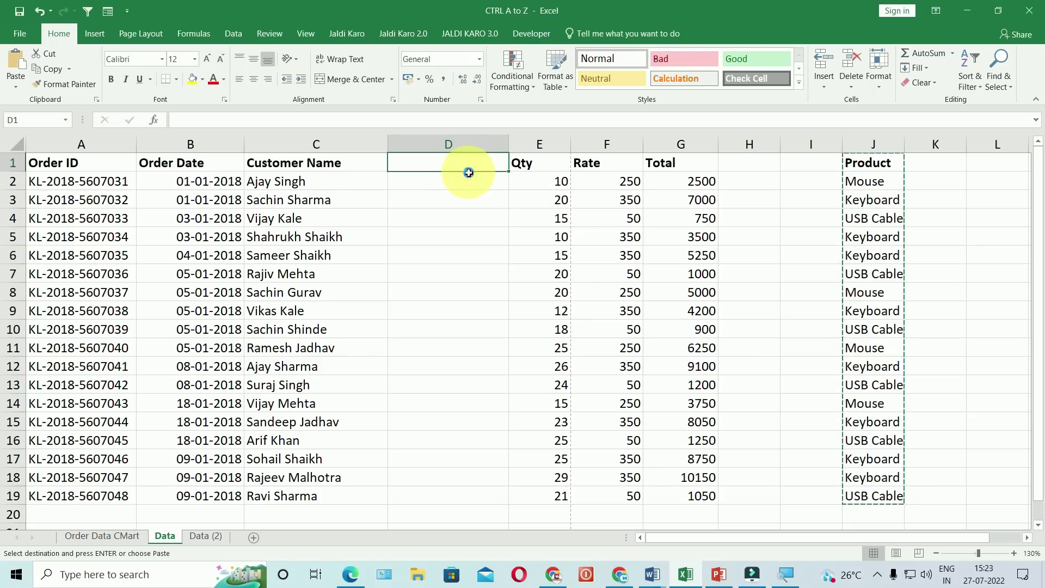
{"action": "key", "text": "ctrl+v"}
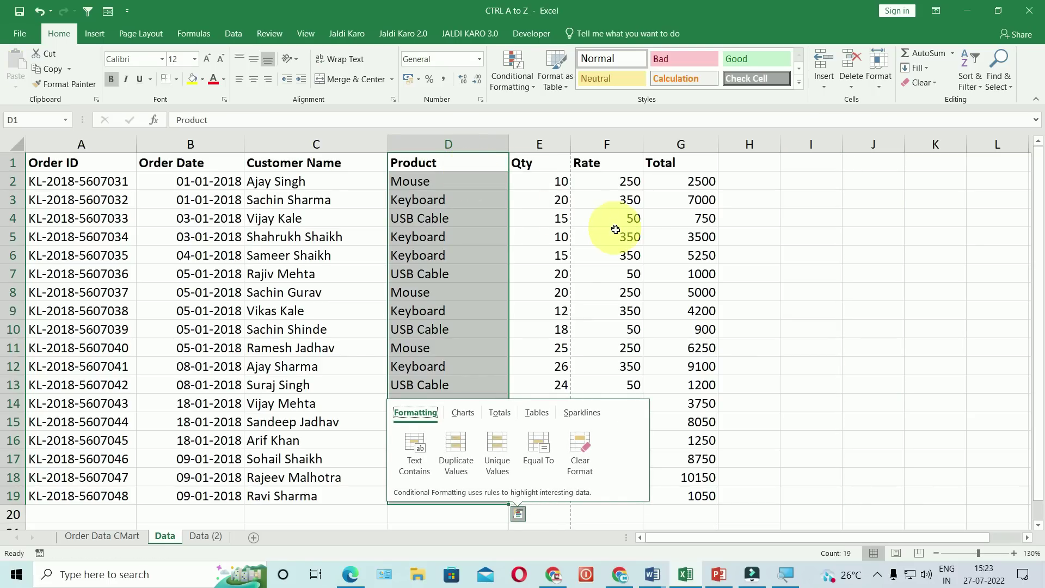
{"action": "left_click", "coordinate": [616, 234]}
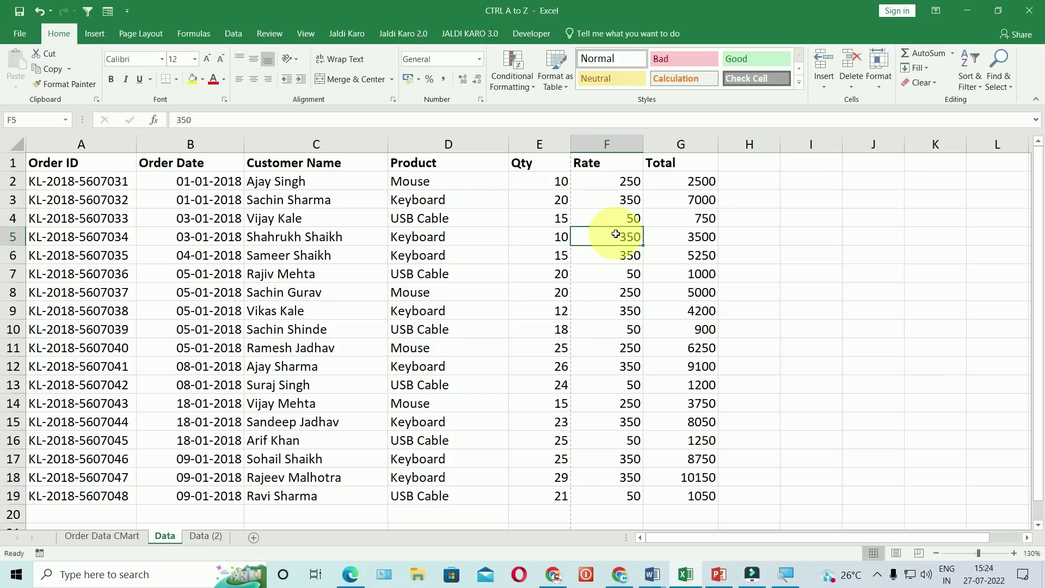
Cut the second Data Studio logo from slide 4 and paste it centred under slide 7's title
{"action": "left_click", "coordinate": [719, 574]}
{"action": "left_click", "coordinate": [502, 384]}
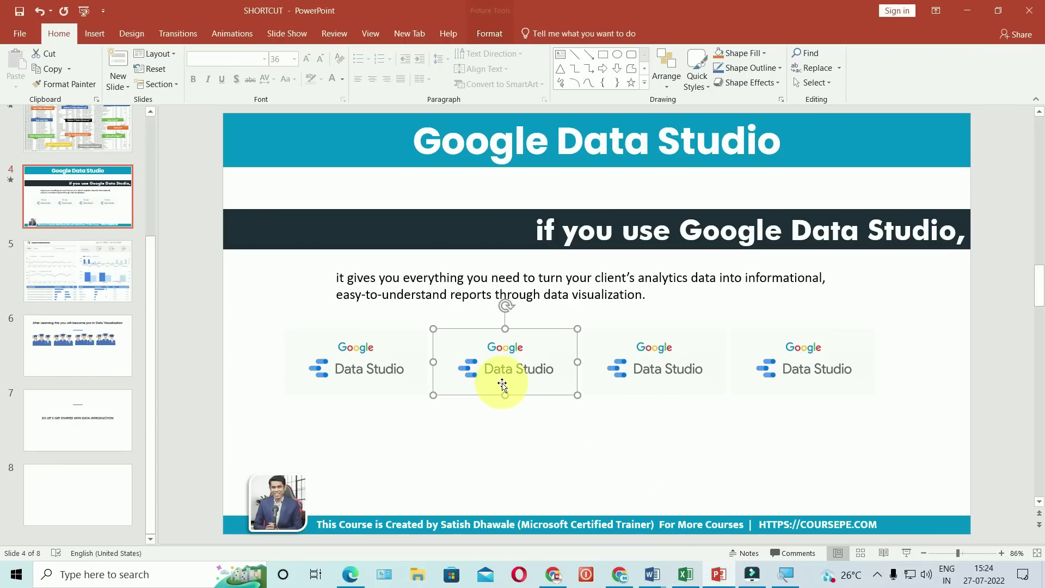
{"action": "key", "text": "ctrl+x"}
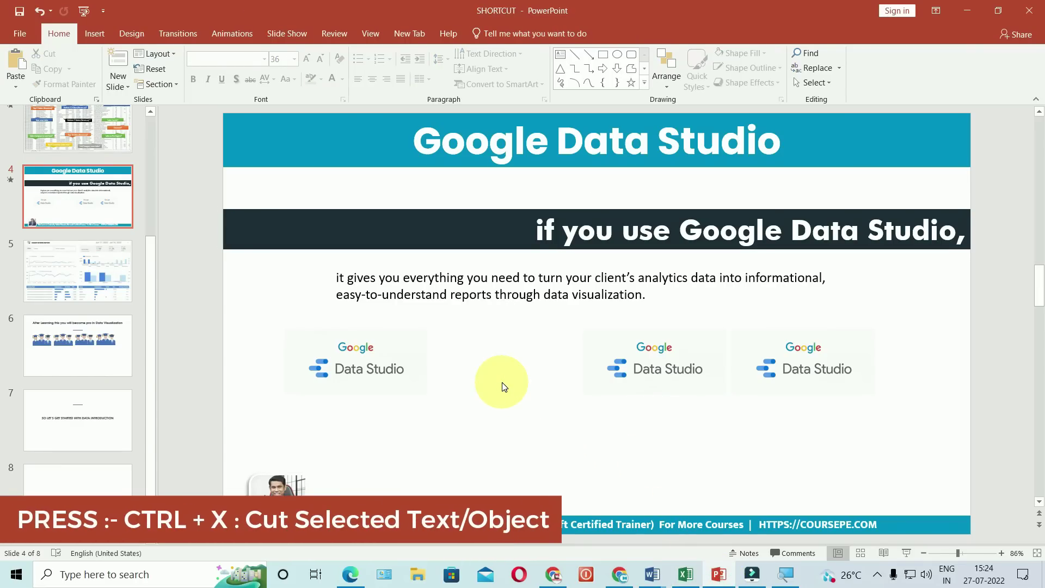
{"action": "left_click", "coordinate": [100, 443]}
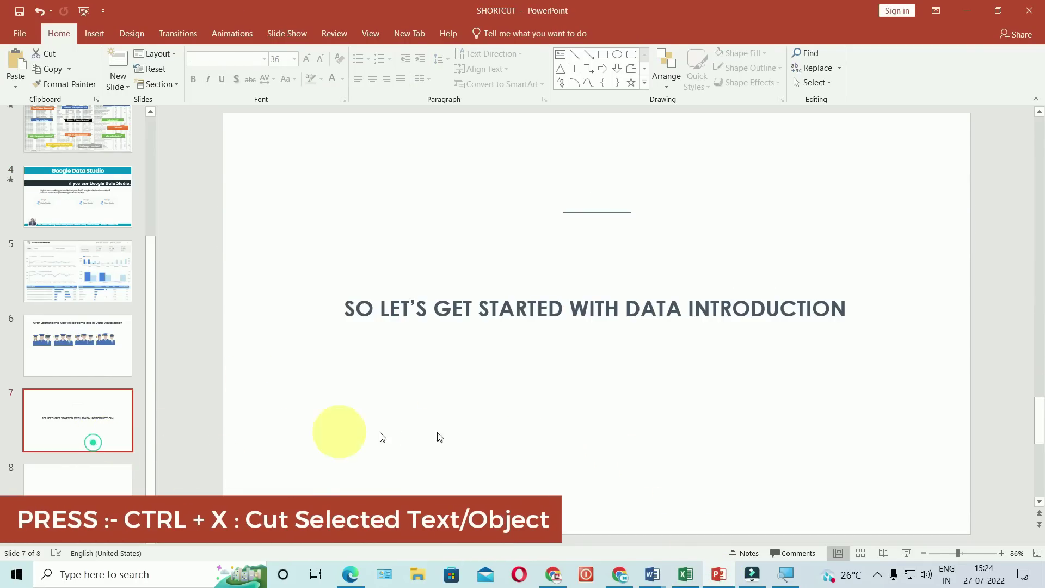
{"action": "key", "text": "ctrl+v"}
{"action": "left_click_drag", "start_coordinate": [518, 375], "coordinate": [621, 391]}
{"action": "left_click", "coordinate": [760, 433]}
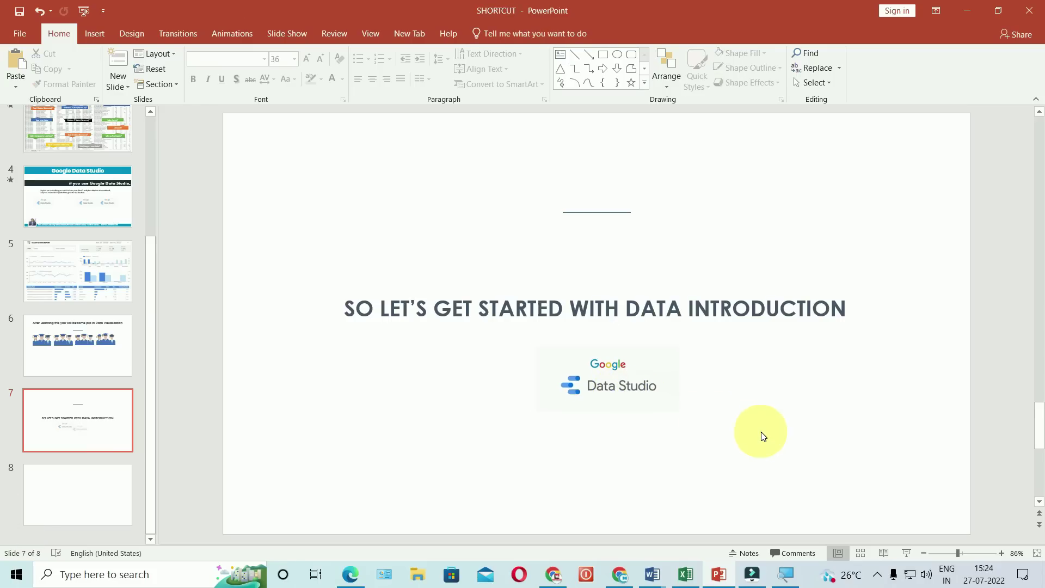
{"action": "mouse_move", "coordinate": [652, 575]}
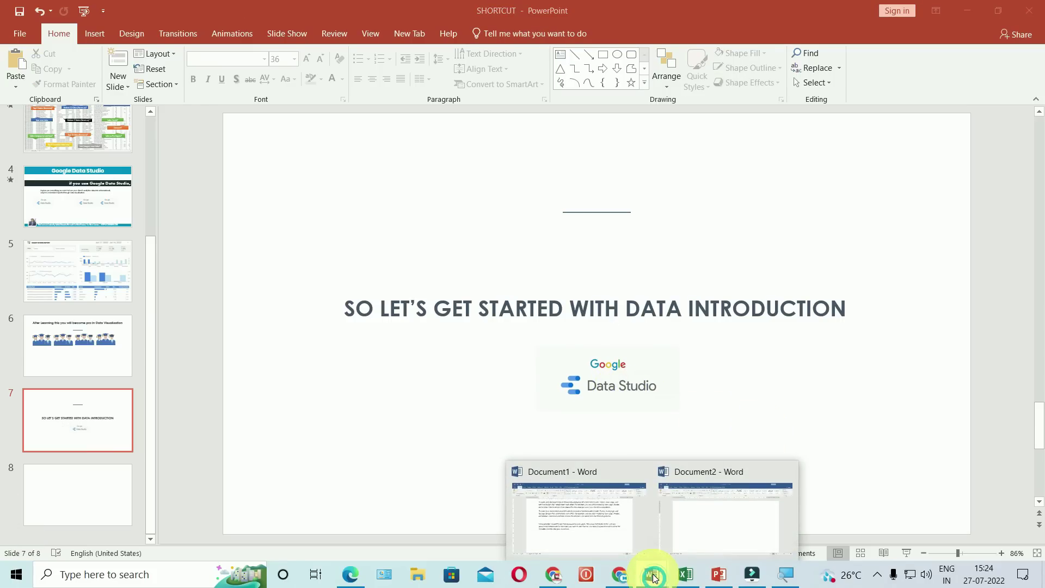
{"action": "left_click", "coordinate": [604, 528]}
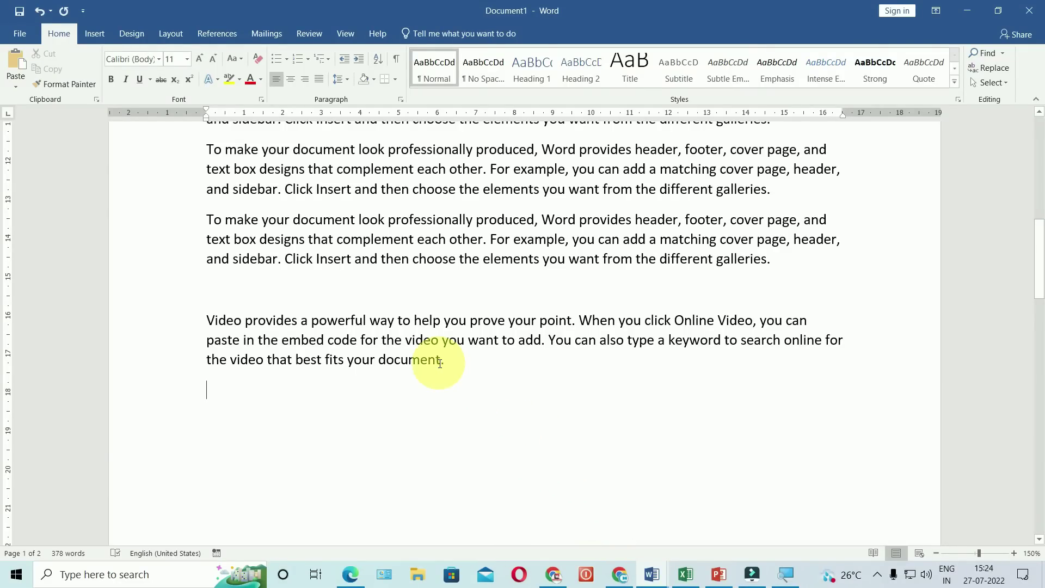
Undo the paste, indent, underline and alignment edits repeatedly until Document1 is an empty page
{"action": "scroll", "coordinate": [436, 362], "scroll_direction": "up", "scroll_amount": 1}
{"action": "scroll", "coordinate": [445, 364], "scroll_direction": "up", "scroll_amount": 2}
{"action": "scroll", "coordinate": [444, 363], "scroll_direction": "up", "scroll_amount": 2}
{"action": "scroll", "coordinate": [591, 326], "scroll_direction": "down", "scroll_amount": 4}
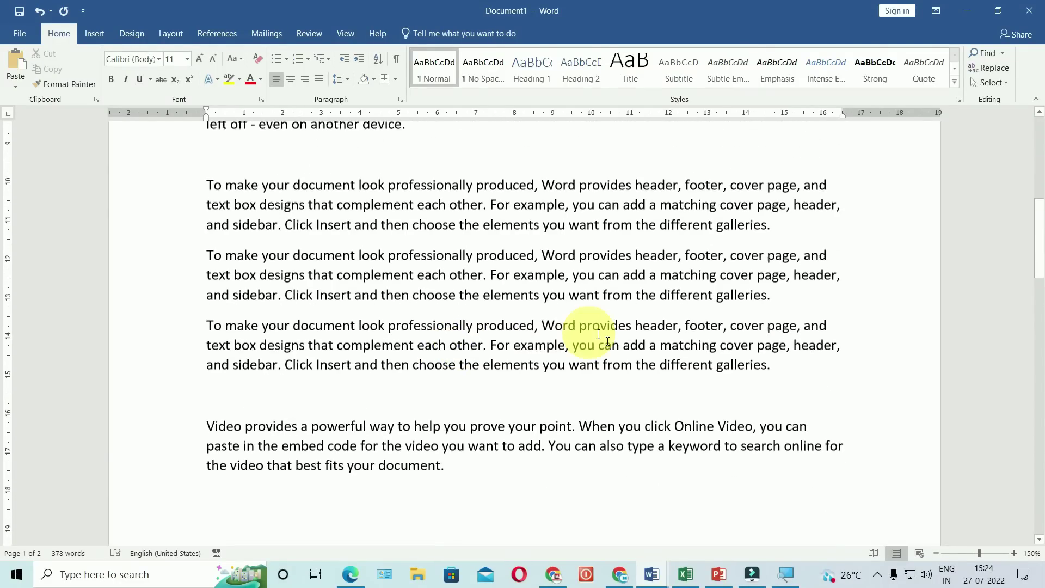
{"action": "key", "text": "ctrl+z"}
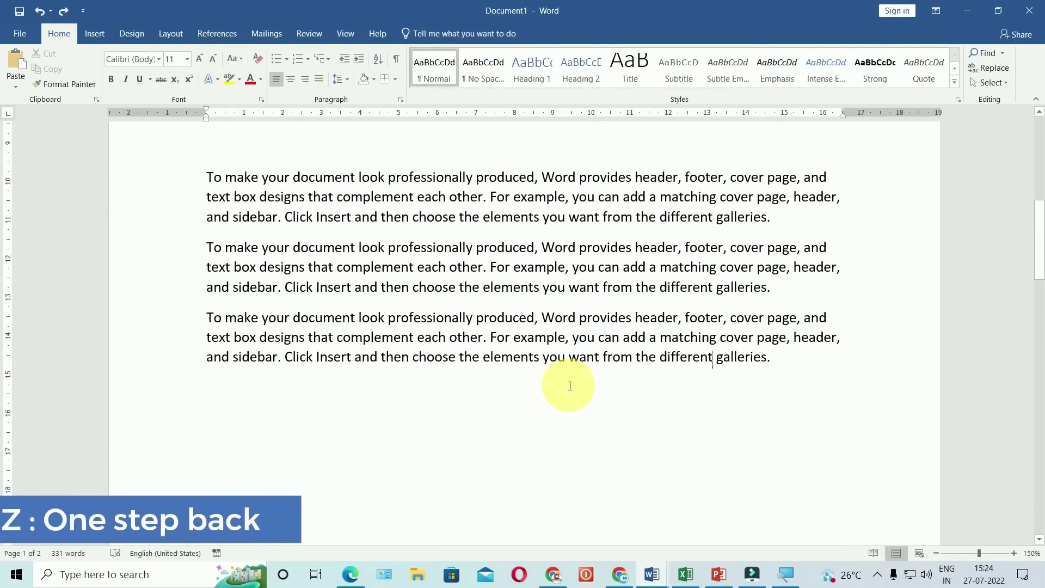
{"action": "key", "text": "ctrl+z"}
{"action": "scroll", "coordinate": [570, 386], "scroll_direction": "down", "scroll_amount": 2}
{"action": "key", "text": "ctrl+z"}
{"action": "key", "text": "ctrl+z"}
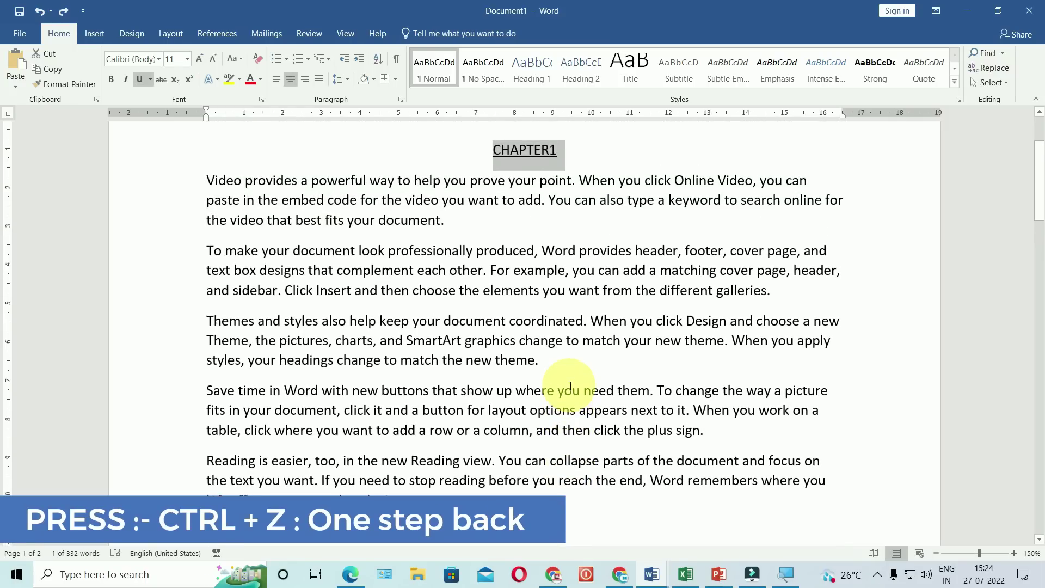
{"action": "key", "text": "ctrl+z"}
{"action": "key", "text": "ctrl+z"}
{"action": "key", "text": "ctrl+z"}
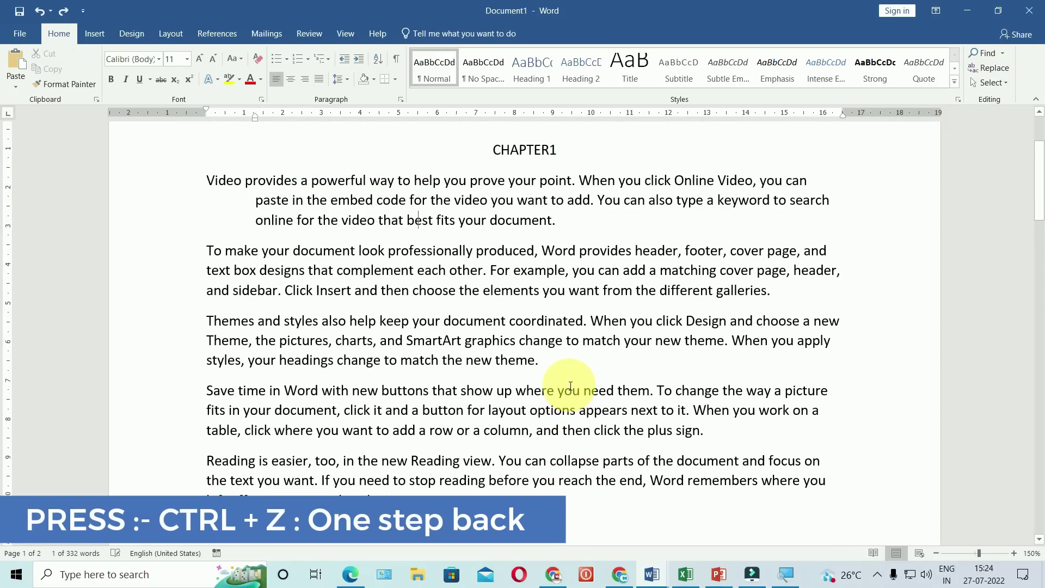
{"action": "key", "text": "ctrl+z"}
{"action": "key", "text": "ctrl+z"}
{"action": "key", "text": "ctrl+z"}
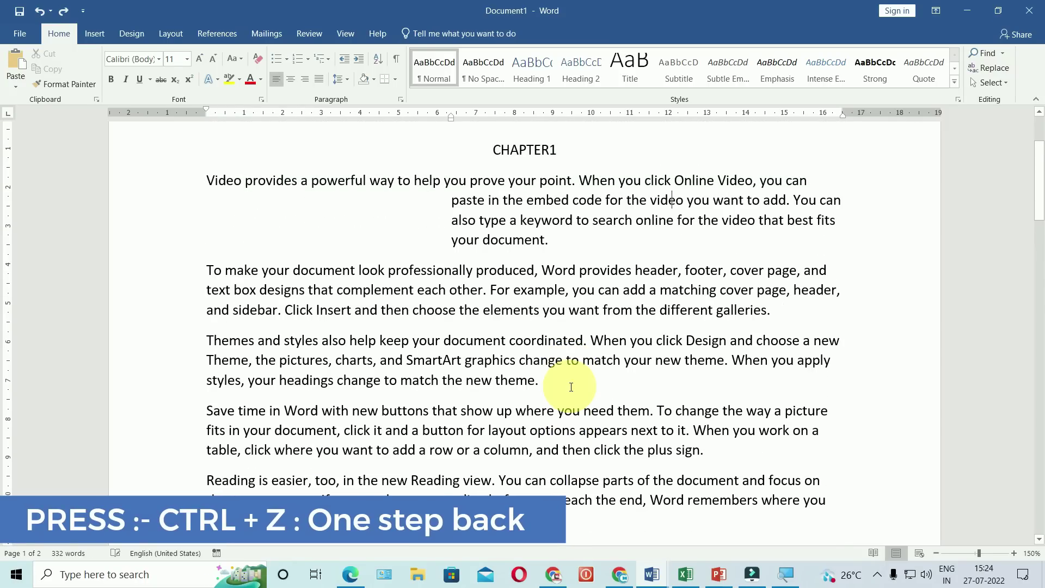
{"action": "key", "text": "ctrl+z"}
{"action": "key", "text": "ctrl+z"}
{"action": "key", "text": "ctrl+z"}
{"action": "key", "text": "ctrl+z"}
{"action": "key", "text": "ctrl+z"}
{"action": "key", "text": "ctrl+z"}
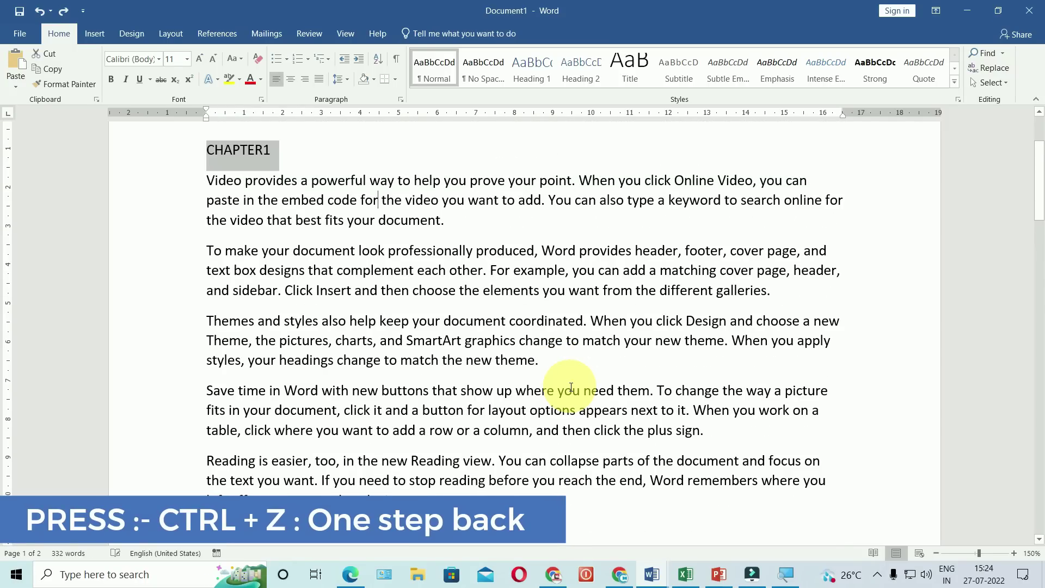
{"action": "key", "text": "ctrl+z"}
{"action": "key", "text": "ctrl+z"}
{"action": "key", "text": "ctrl+z"}
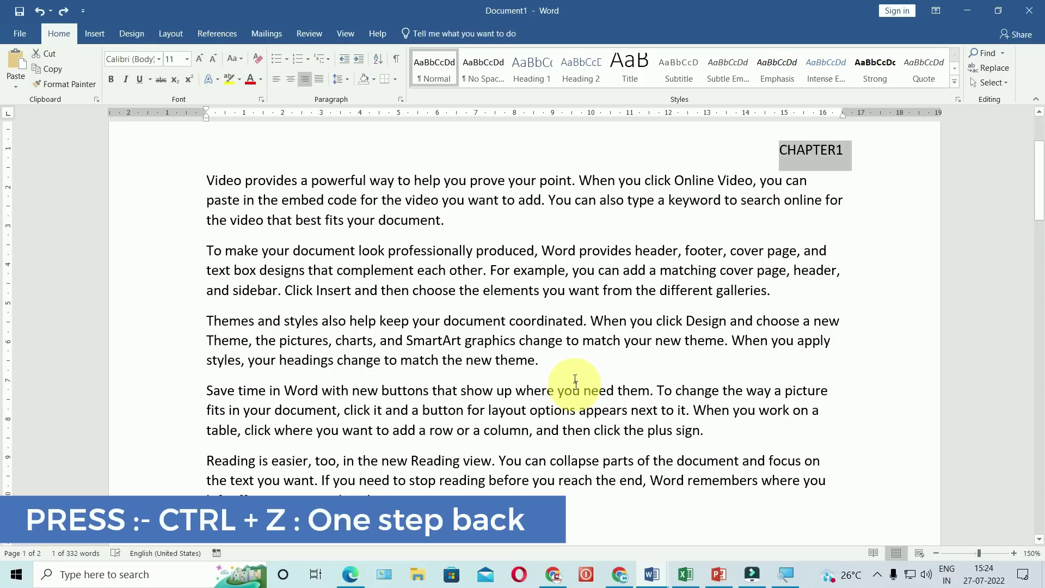
{"action": "key", "text": "ctrl+z"}
{"action": "key", "text": "ctrl+z"}
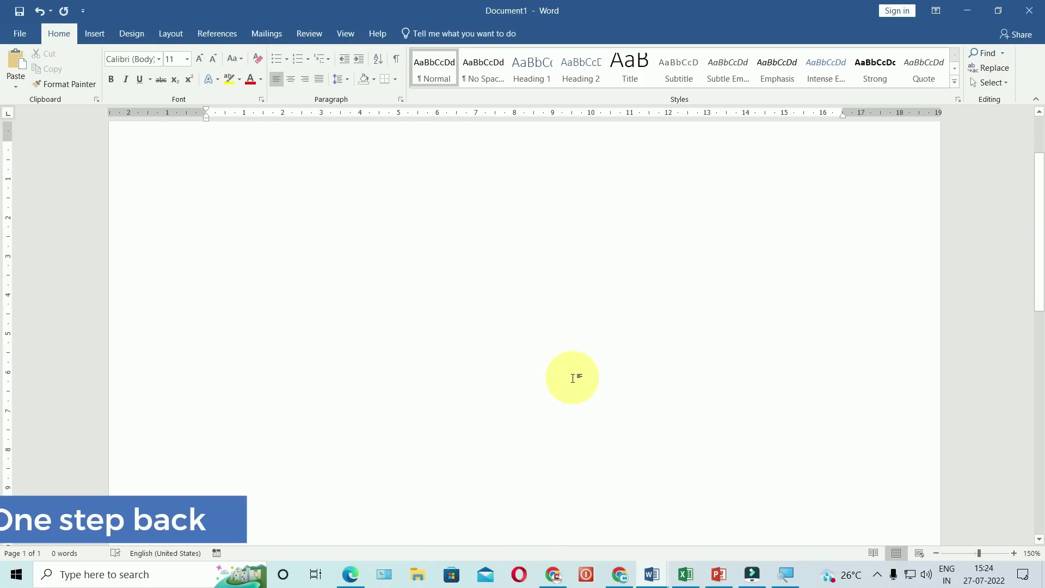
{"action": "key", "text": "ctrl+z"}
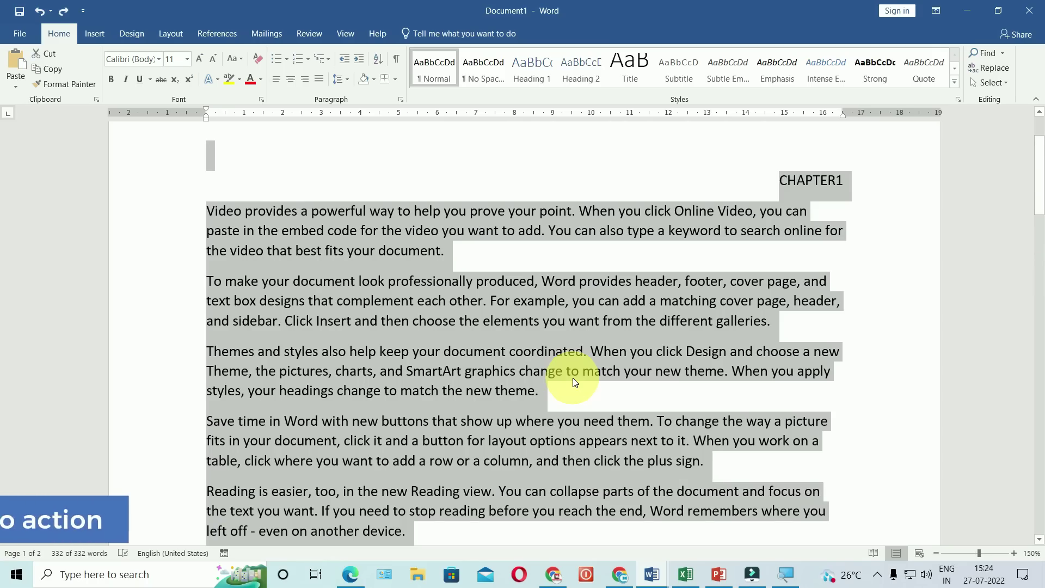
Redo and undo clearing all the text three times, restoring it each time
{"action": "key", "text": "ctrl+y"}
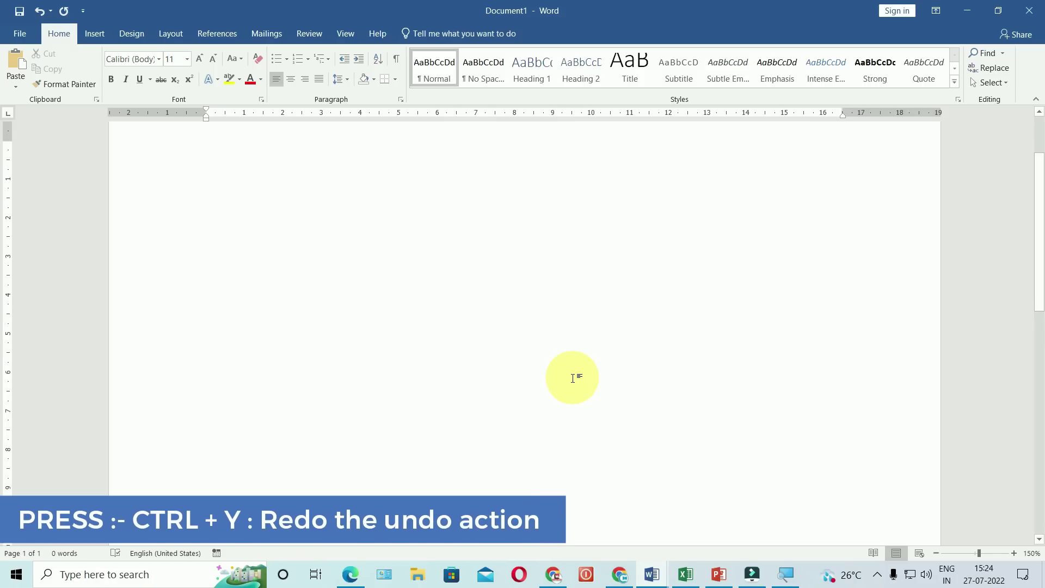
{"action": "key", "text": "ctrl+z"}
{"action": "key", "text": "ctrl+y"}
{"action": "key", "text": "ctrl+z"}
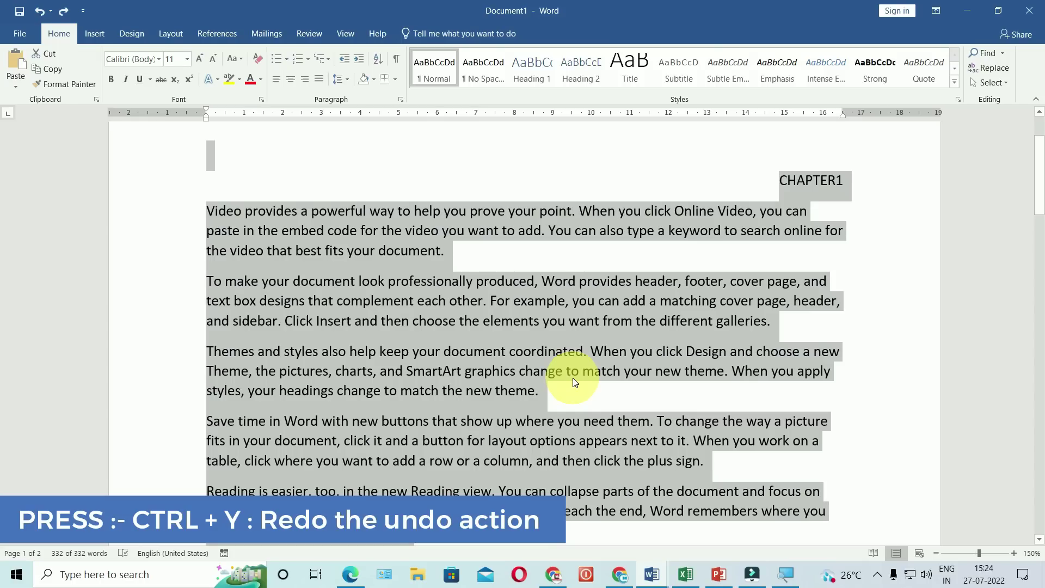
{"action": "key", "text": "ctrl+y"}
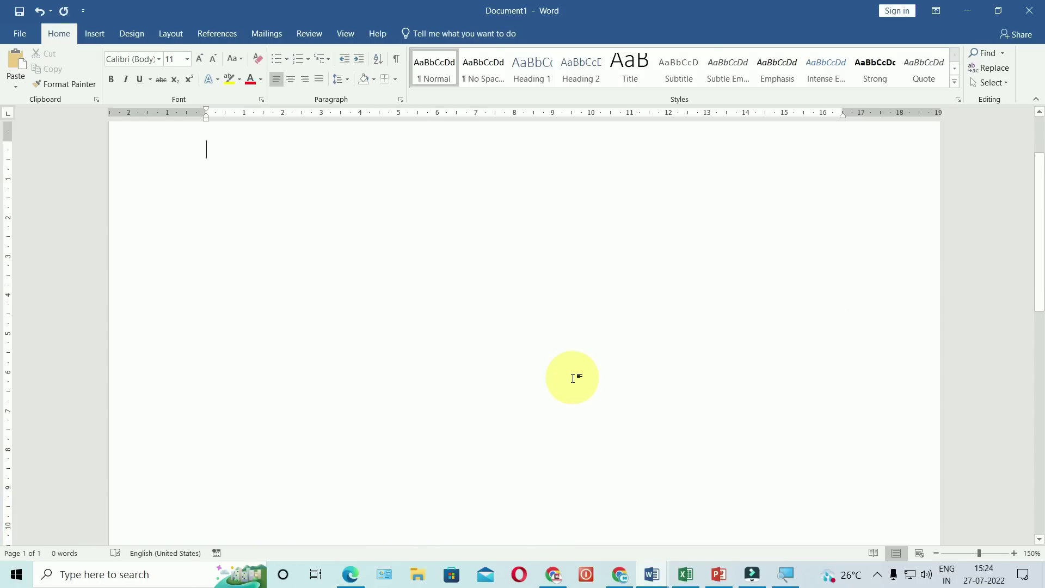
{"action": "key", "text": "ctrl+z"}
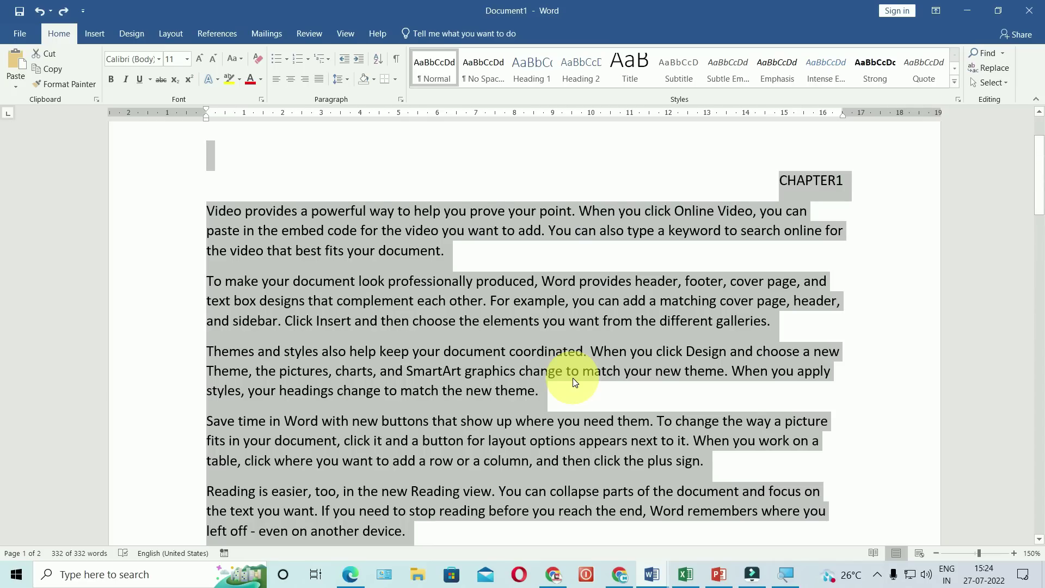
Try centre, right and left alignment on the CHAPTER1 heading
{"action": "key", "text": "ctrl+z"}
{"action": "key", "text": "ctrl+y"}
{"action": "key", "text": "ctrl+z"}
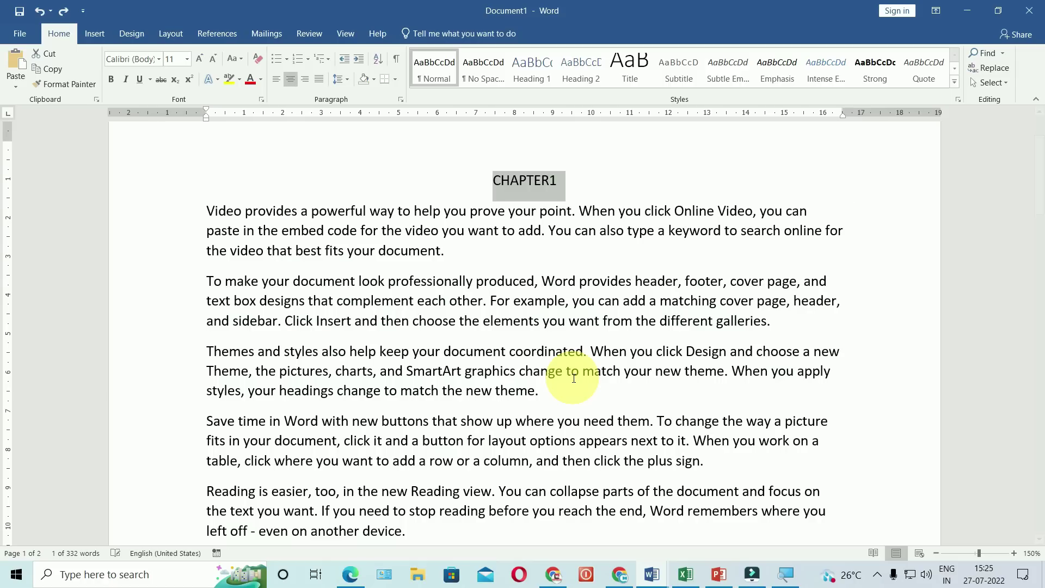
{"action": "key", "text": "ctrl+z"}
{"action": "key", "text": "ctrl+y"}
{"action": "key", "text": "ctrl+y"}
Indent the first paragraph further right, then undo back to an empty page
{"action": "key", "text": "ctrl+z"}
{"action": "key", "text": "ctrl+z"}
{"action": "key", "text": "ctrl+z"}
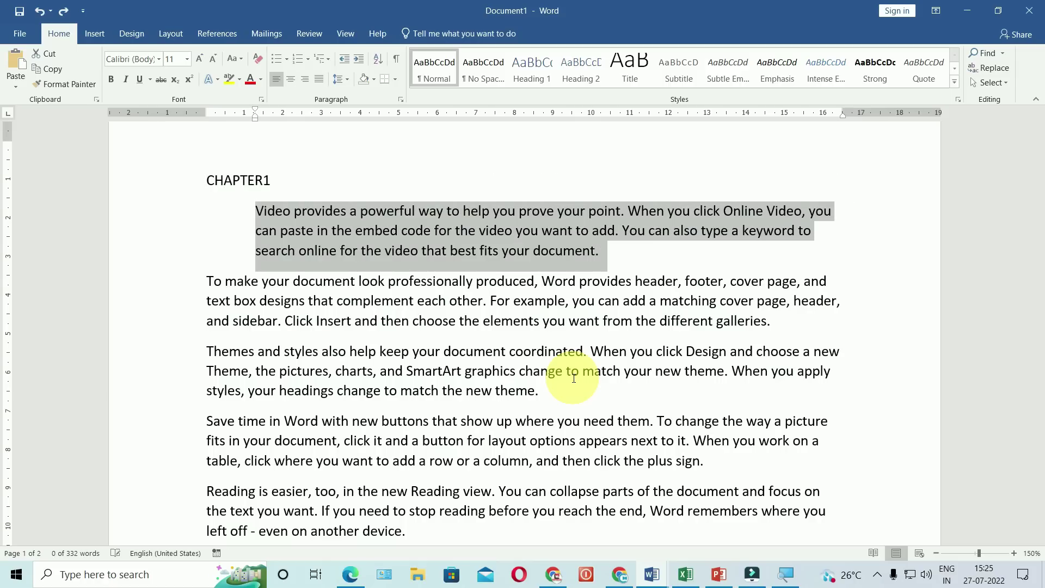
{"action": "key", "text": "ctrl+z"}
{"action": "key", "text": "ctrl+z"}
{"action": "key", "text": "ctrl+z"}
{"action": "key", "text": "ctrl+z"}
{"action": "key", "text": "ctrl+z"}
{"action": "key", "text": "ctrl+z"}
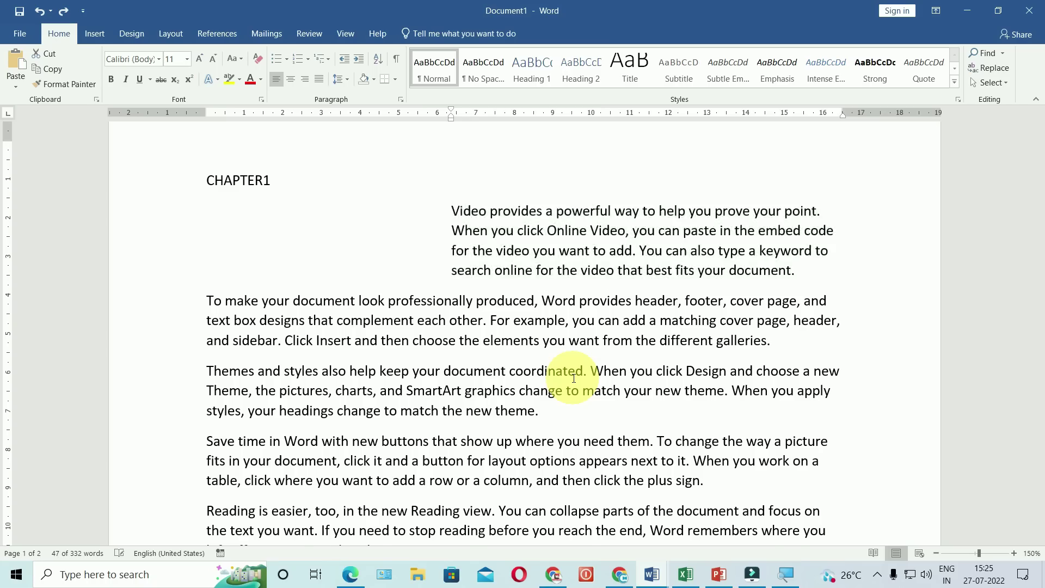
{"action": "key", "text": "ctrl+z"}
{"action": "key", "text": "ctrl+z"}
{"action": "key", "text": "ctrl+z"}
{"action": "key", "text": "ctrl+z"}
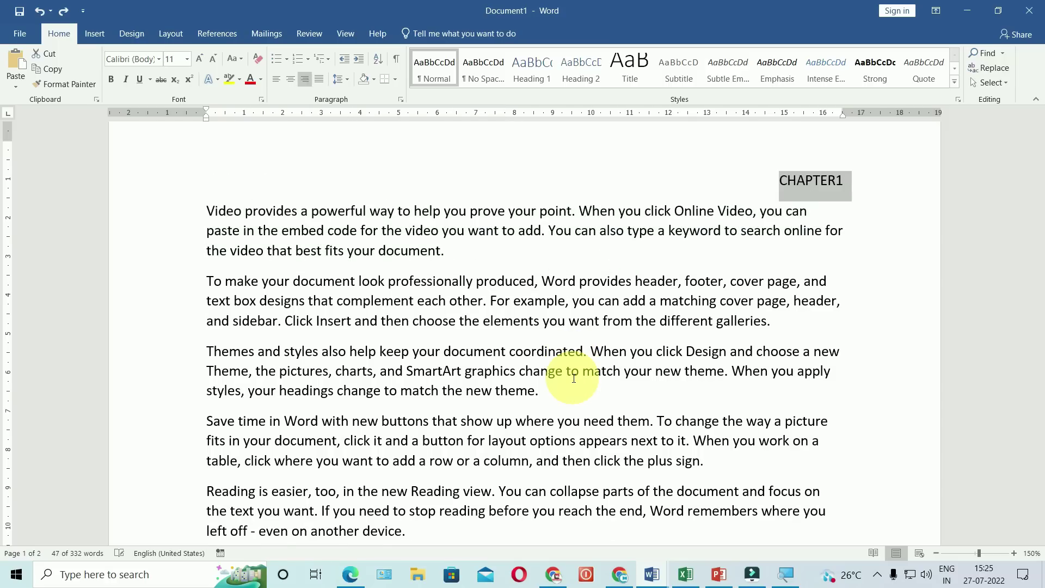
{"action": "key", "text": "ctrl+y"}
{"action": "key", "text": "ctrl+z"}
{"action": "key", "text": "ctrl+Return"}
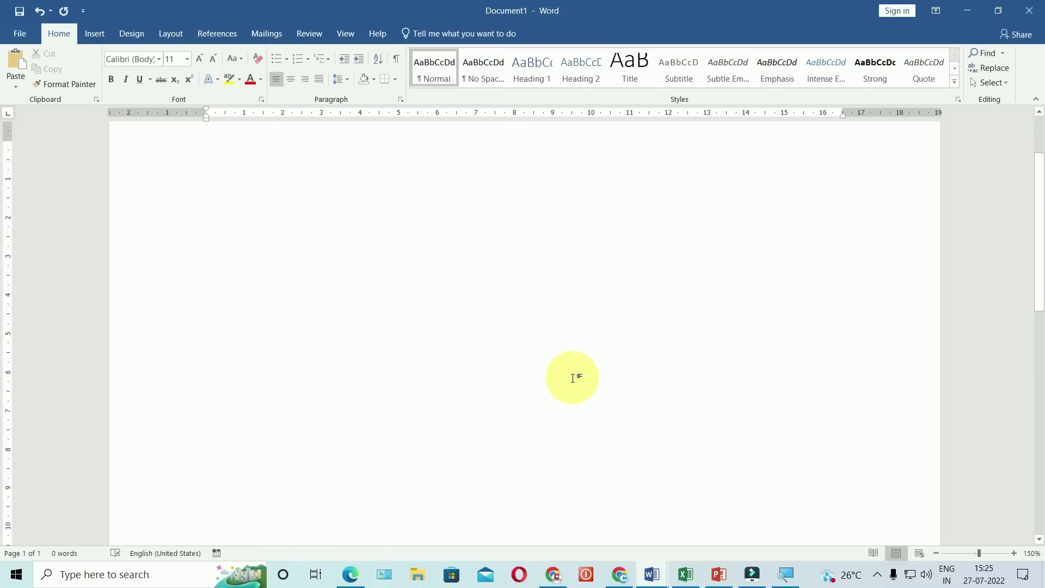
Delete Excel's Rate cells F5:F16, restore them with Ctrl+Z, then bring the PowerPoint deck forward
{"action": "left_click", "coordinate": [685, 574]}
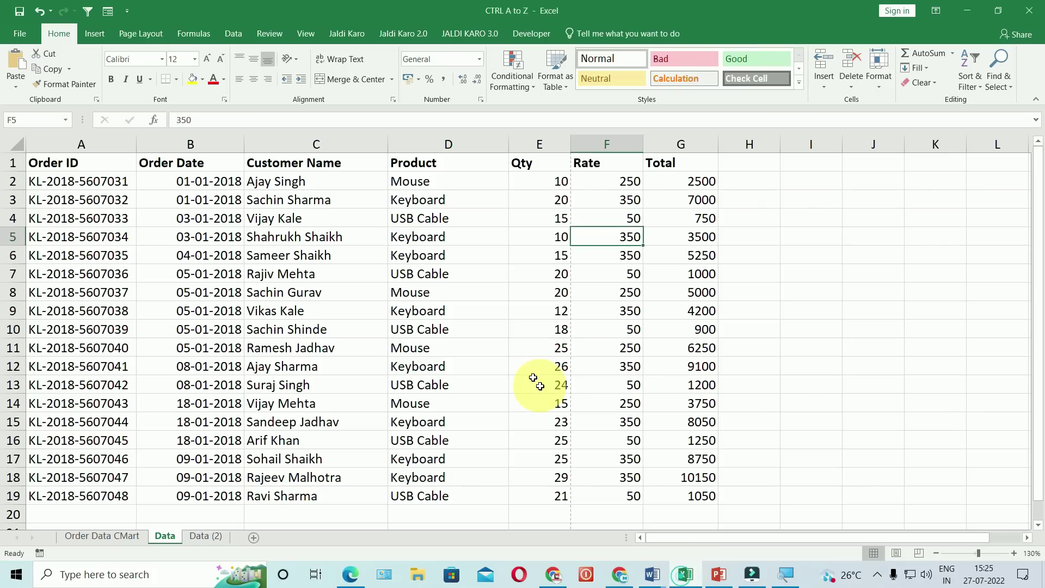
{"action": "left_click_drag", "start_coordinate": [589, 233], "coordinate": [595, 438]}
{"action": "key", "text": "Delete"}
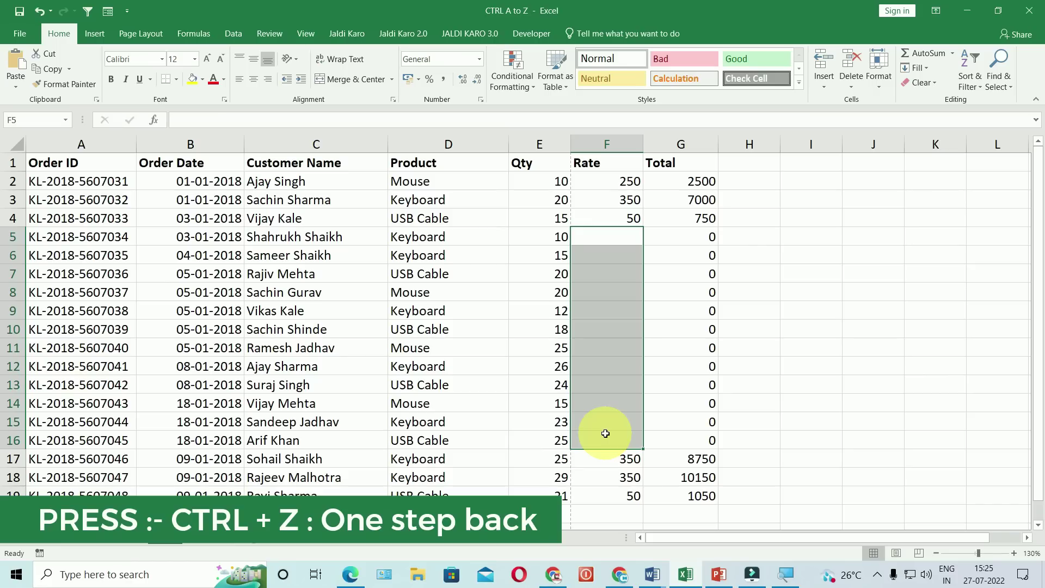
{"action": "key", "text": "ctrl+z"}
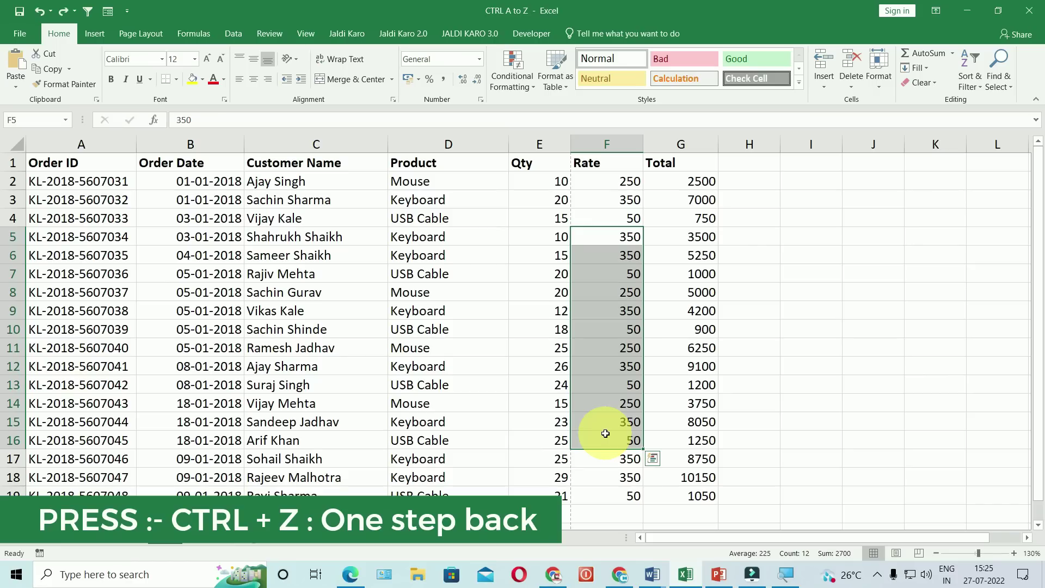
{"action": "left_click", "coordinate": [718, 574]}
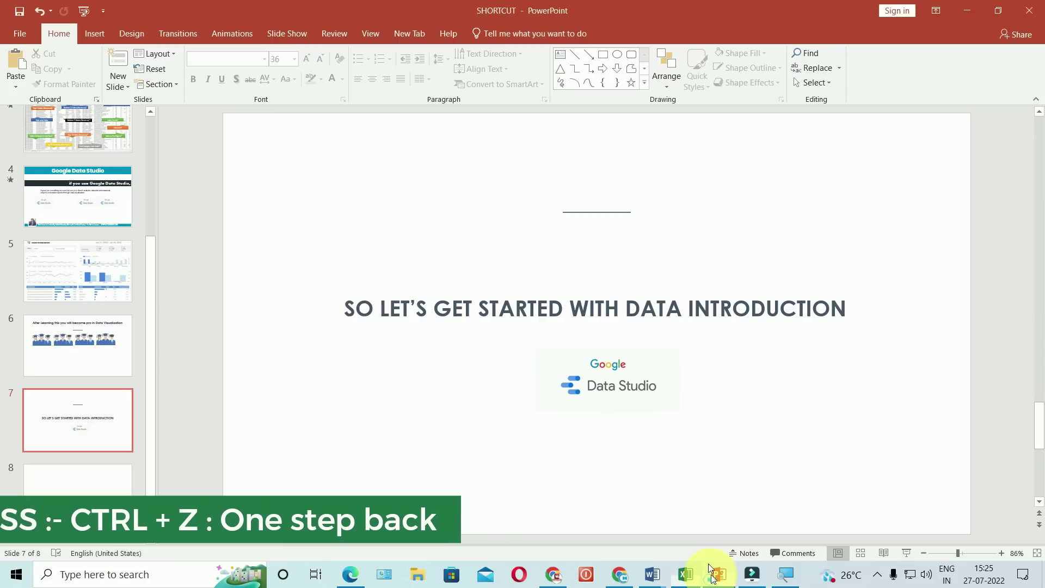
{"action": "left_click", "coordinate": [546, 325]}
{"action": "key", "text": "Delete"}
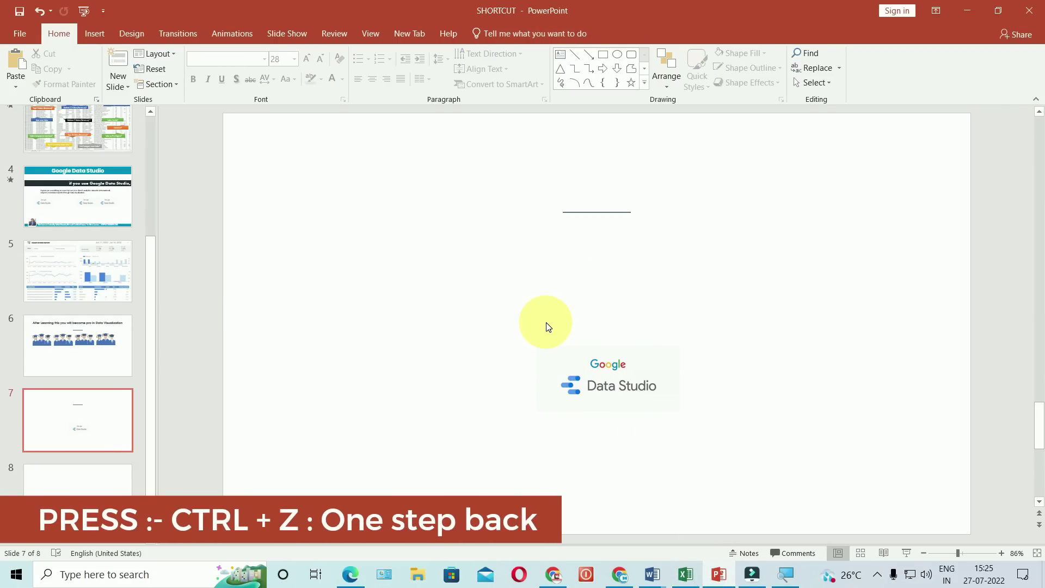
{"action": "key", "text": "ctrl+z"}
{"action": "key", "text": "ctrl+z"}
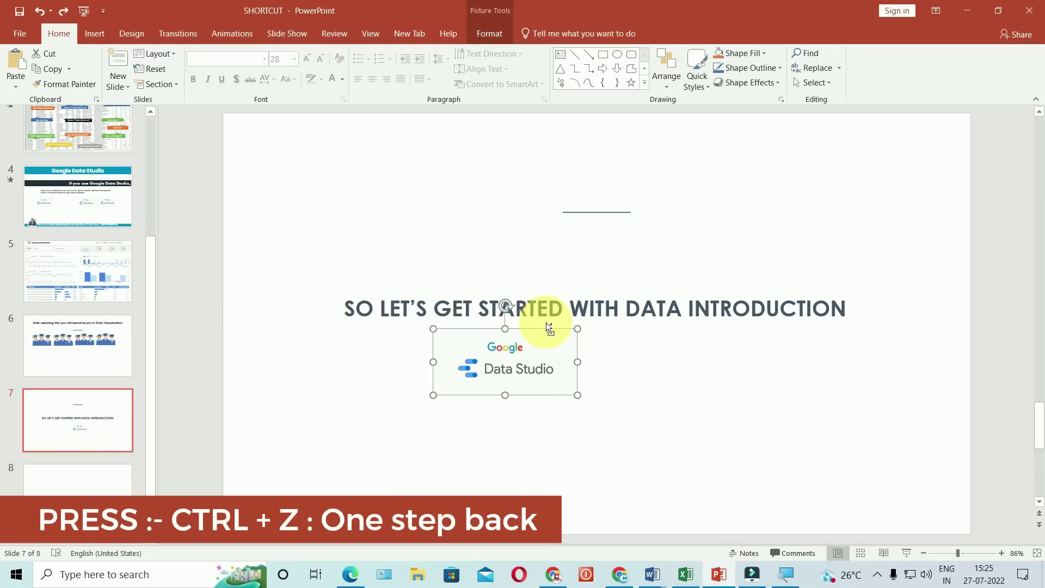
{"action": "key", "text": "ctrl+z"}
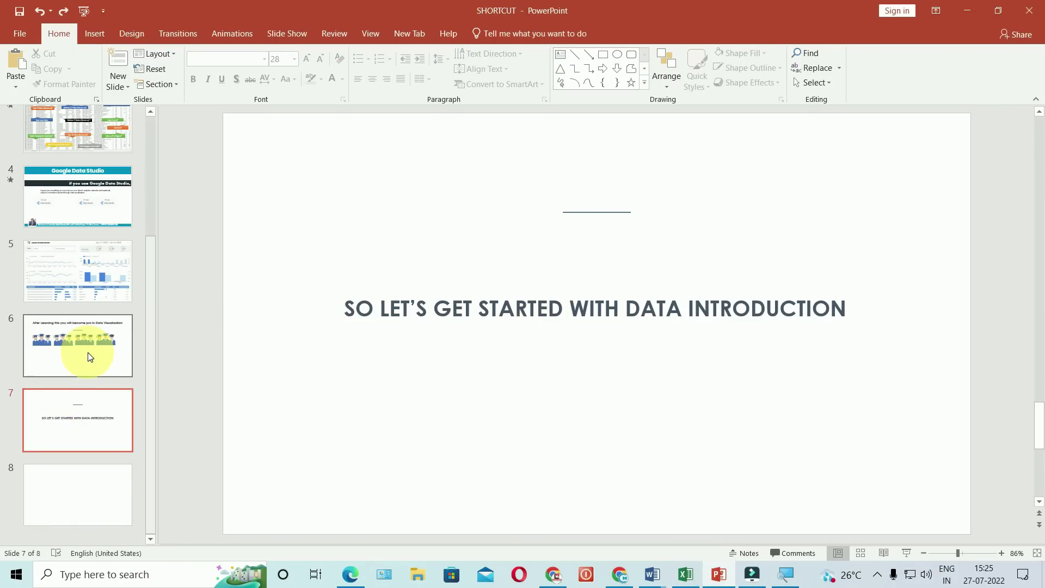
{"action": "key", "text": "ctrl+z"}
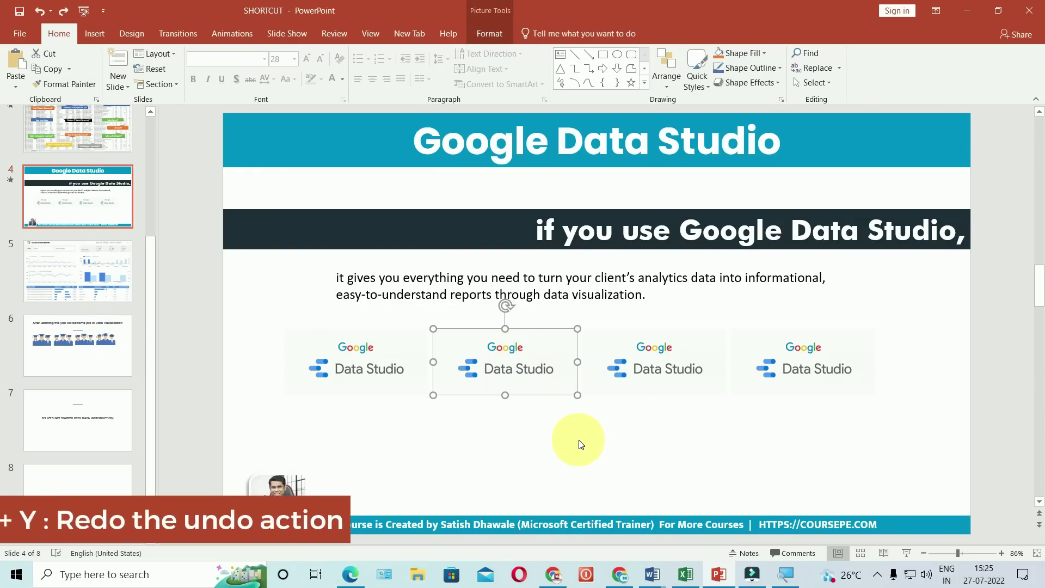
{"action": "key", "text": "ctrl+y"}
{"action": "key", "text": "ctrl+y"}
{"action": "key", "text": "ctrl+y"}
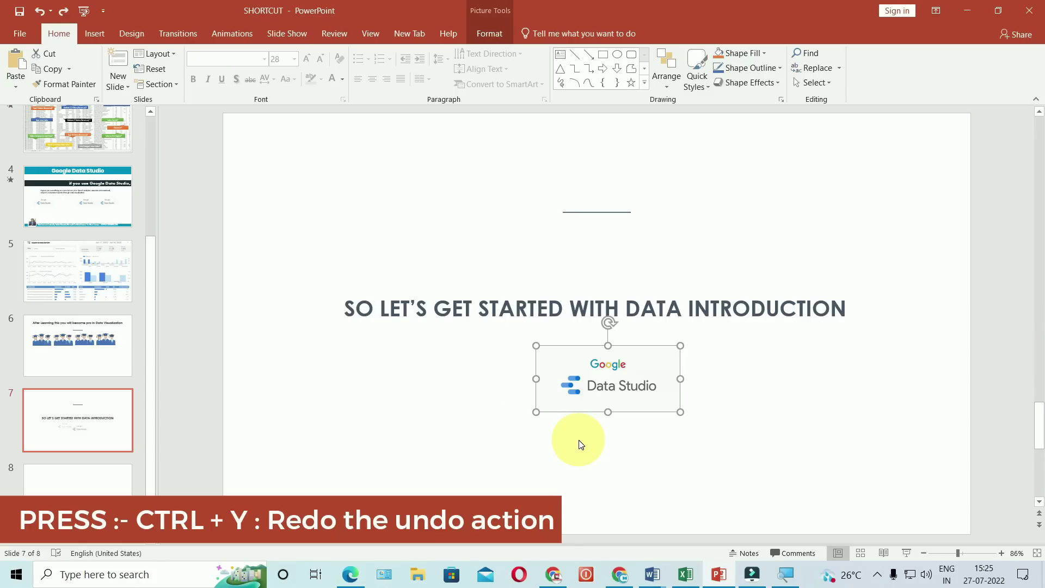